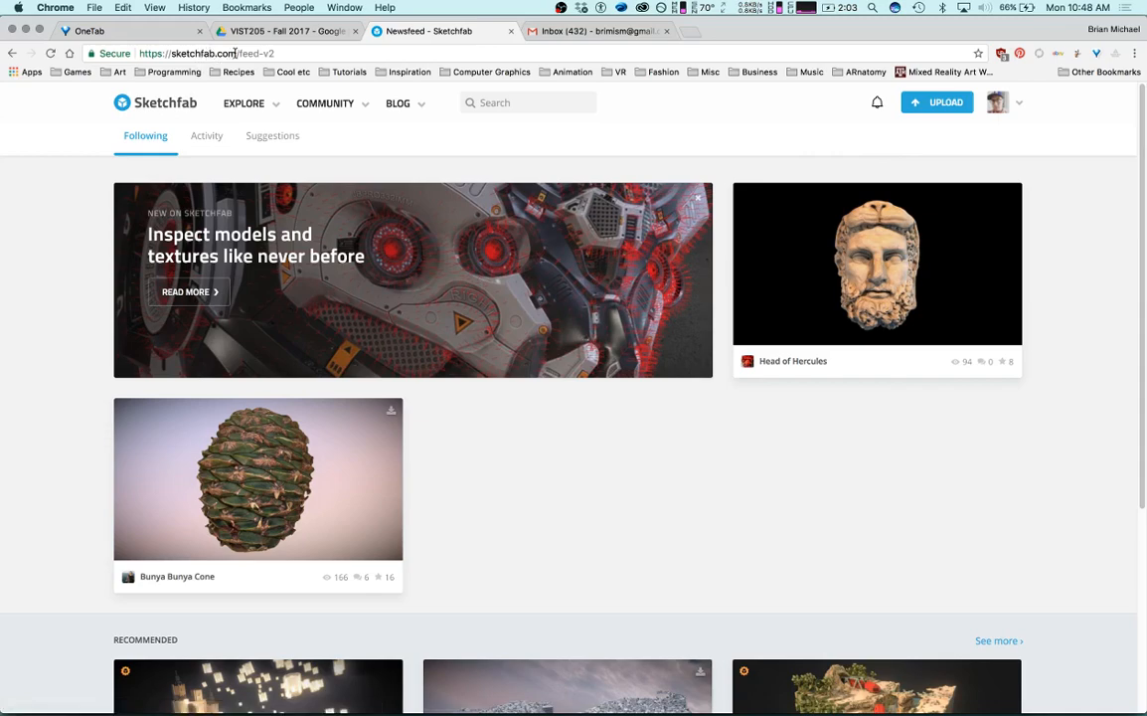
Switch to Maya, bring up the Time Editor settings in the Game Exporter, and close the exporter.
{"action": "mouse_move", "coordinate": [1014, 103]}
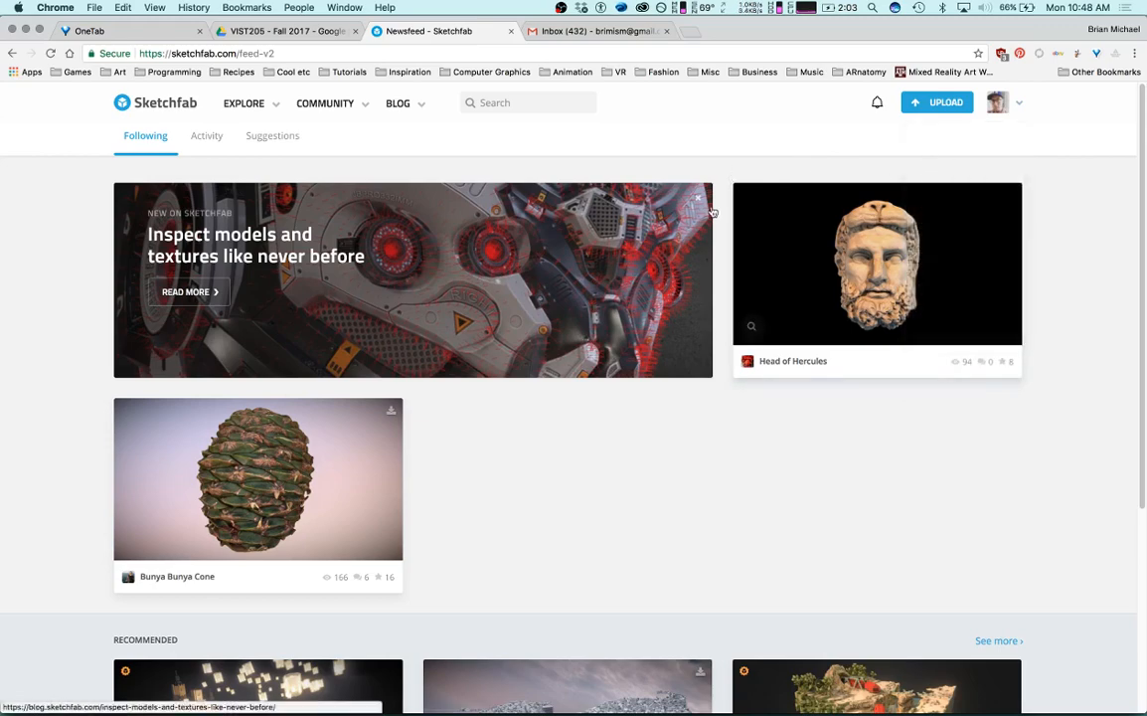
{"action": "mouse_move", "coordinate": [696, 700]}
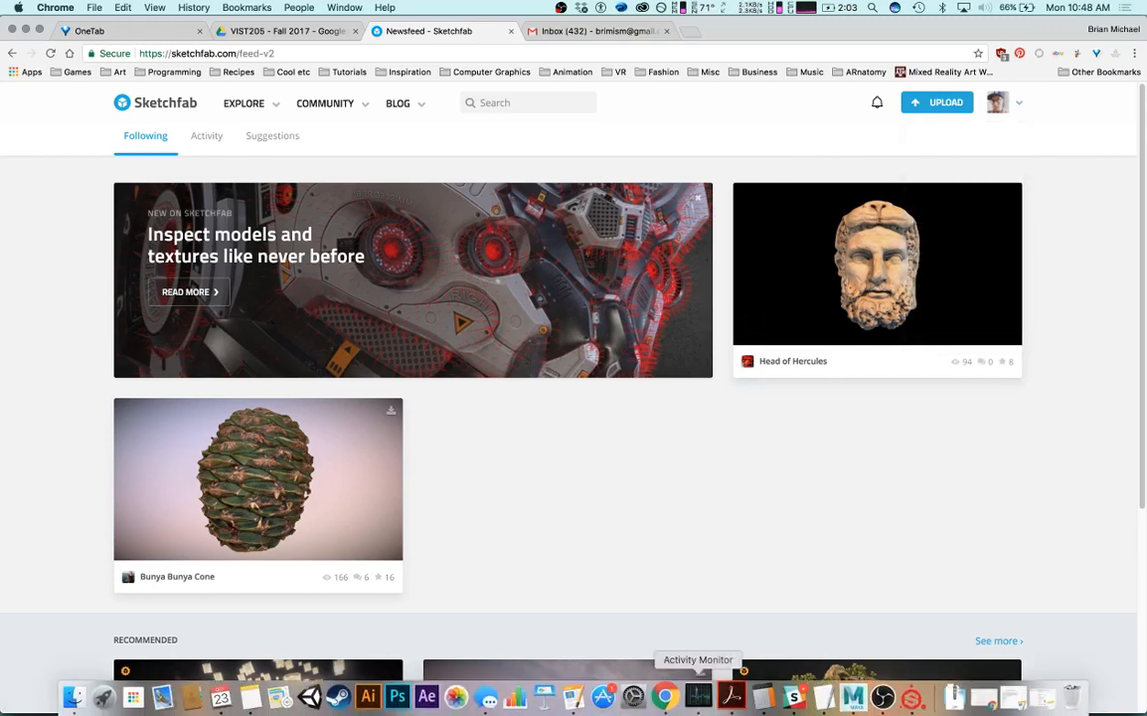
{"action": "left_click", "coordinate": [842, 696]}
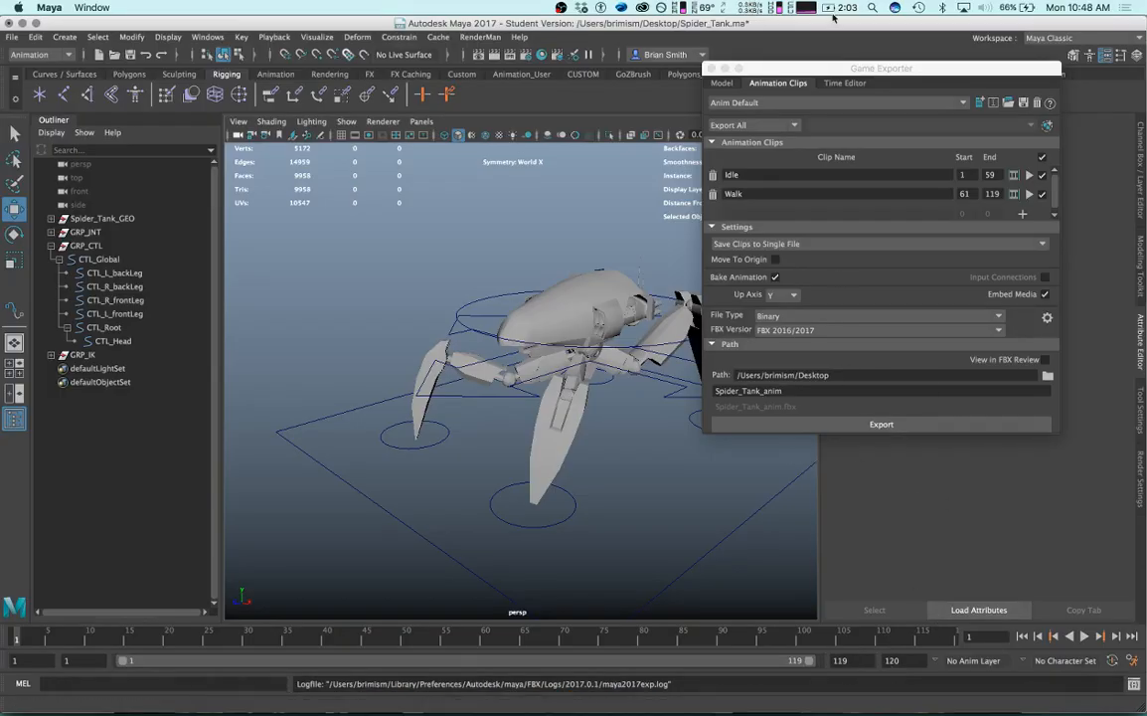
{"action": "left_click", "coordinate": [845, 83]}
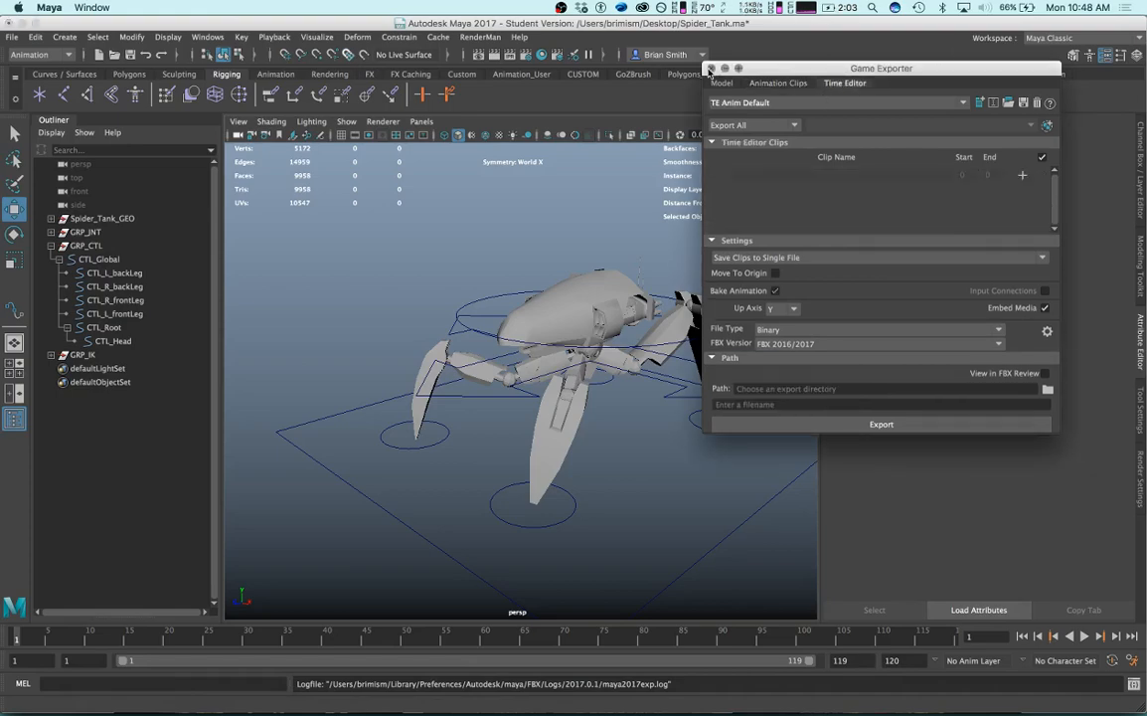
{"action": "left_click", "coordinate": [710, 68]}
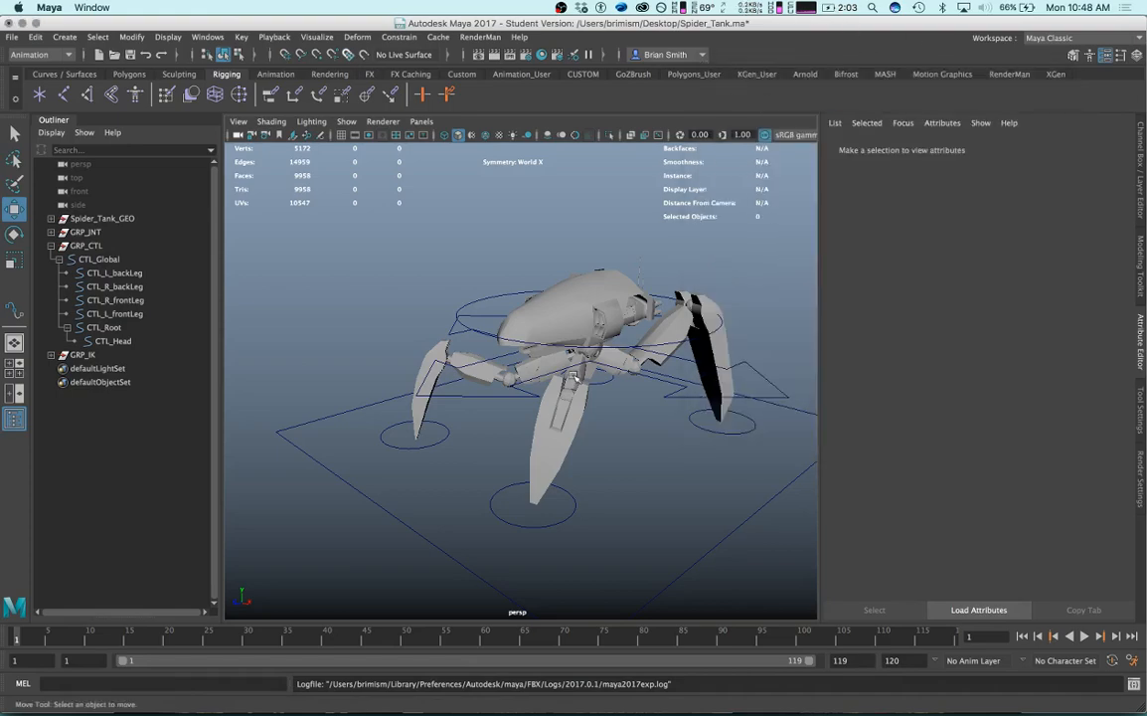
Examine the spider tank rig from several angles and play its full animation.
{"action": "scroll", "coordinate": [576, 376], "scroll_direction": "up", "scroll_amount": 5}
{"action": "left_click_drag", "start_coordinate": [576, 377], "coordinate": [534, 293], "text": "alt"}
{"action": "scroll", "coordinate": [553, 342], "scroll_direction": "down", "scroll_amount": 3}
{"action": "scroll", "coordinate": [561, 323], "scroll_direction": "up", "scroll_amount": 5}
{"action": "middle_click_drag", "start_coordinate": [562, 323], "coordinate": [553, 343], "text": "alt"}
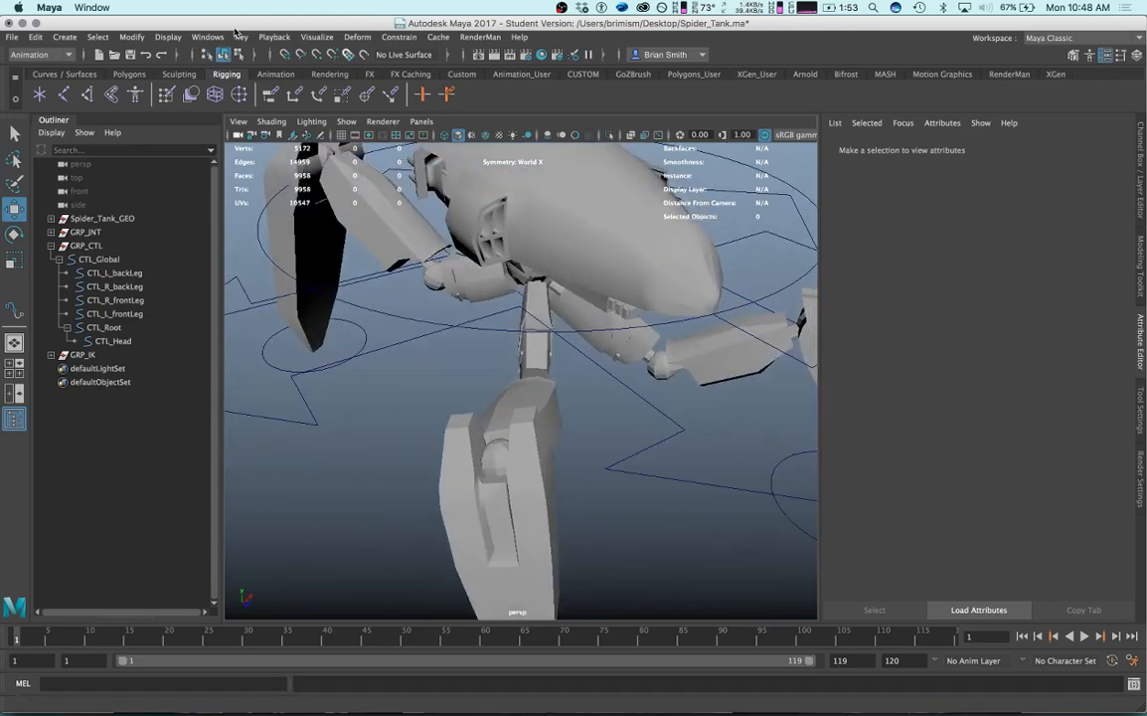
{"action": "scroll", "coordinate": [381, 344], "scroll_direction": "down", "scroll_amount": 5}
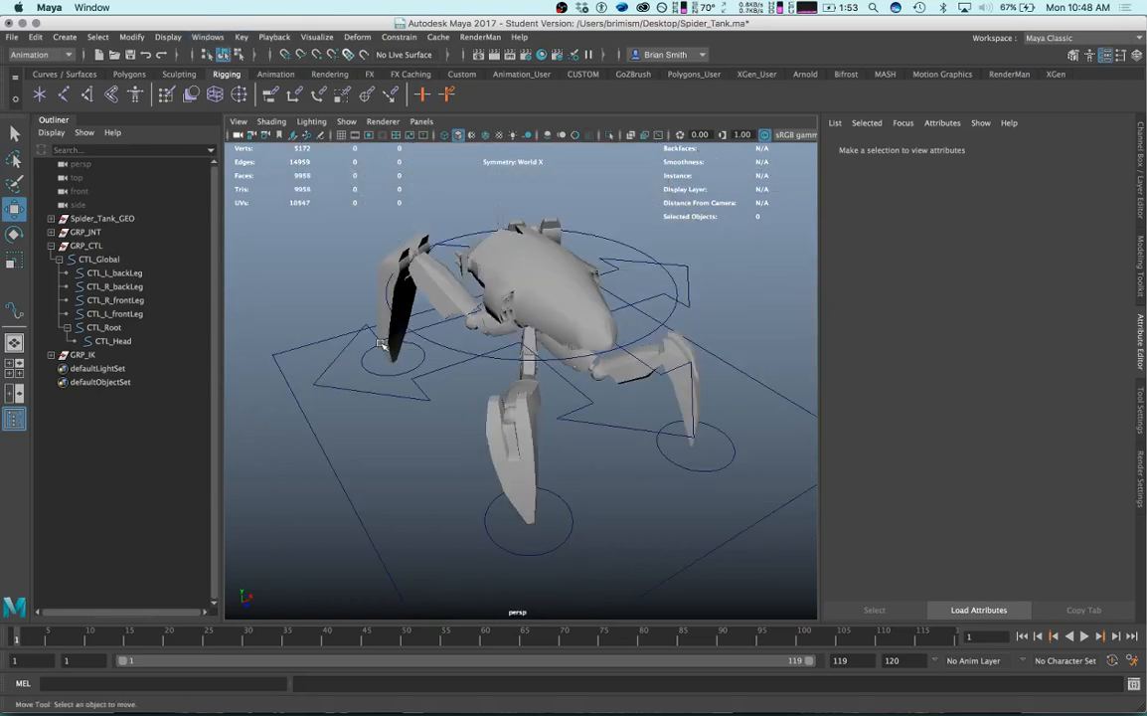
{"action": "mouse_move", "coordinate": [492, 331]}
{"action": "left_mouse_down", "text": "alt"}
{"action": "mouse_move", "coordinate": [457, 279]}
{"action": "mouse_move", "coordinate": [486, 310]}
{"action": "left_mouse_up", "text": "alt"}
{"action": "middle_click_drag", "start_coordinate": [486, 311], "coordinate": [488, 302], "text": "alt"}
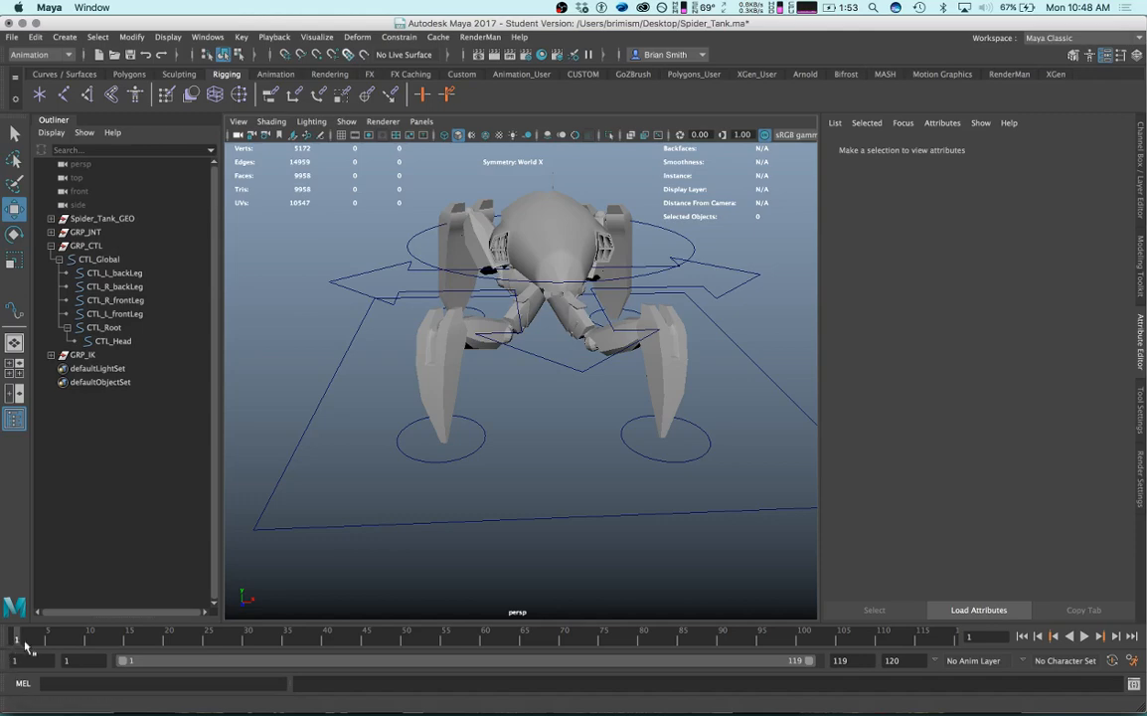
{"action": "left_click", "coordinate": [1085, 636]}
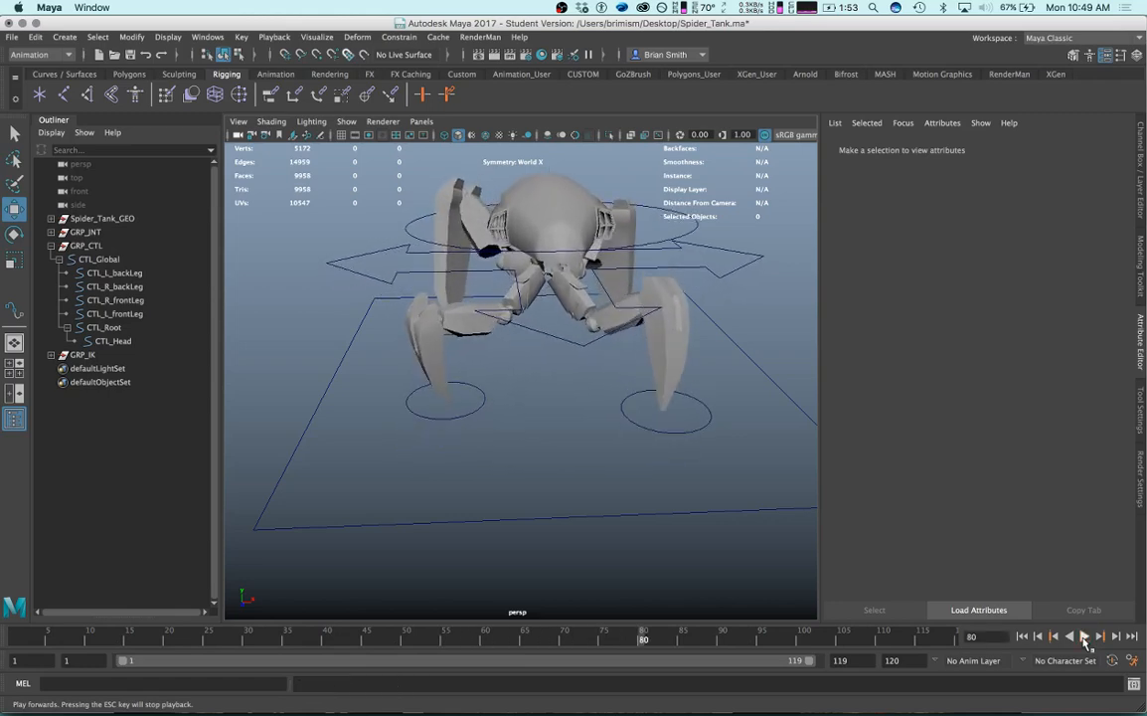
{"action": "left_click", "coordinate": [1085, 637]}
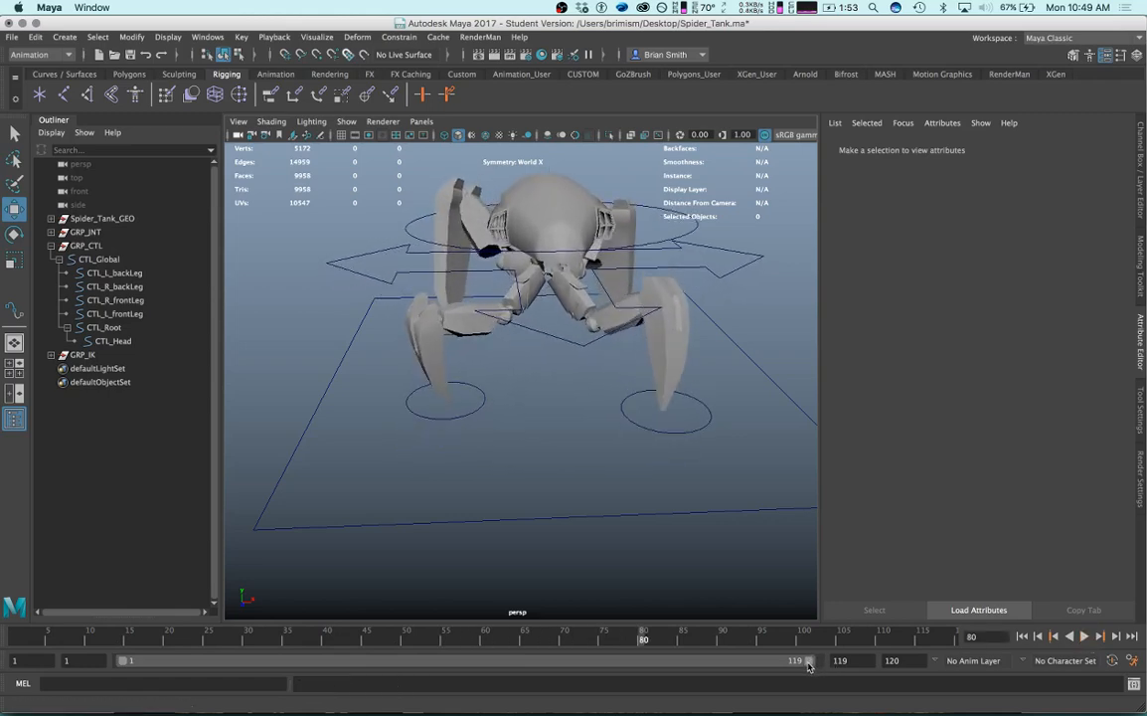
Shorten the playback range to frames 1 to 60, play the idle animation, and return to frame 1.
{"action": "left_click_drag", "start_coordinate": [808, 666], "coordinate": [458, 673]}
{"action": "left_click", "coordinate": [1085, 639]}
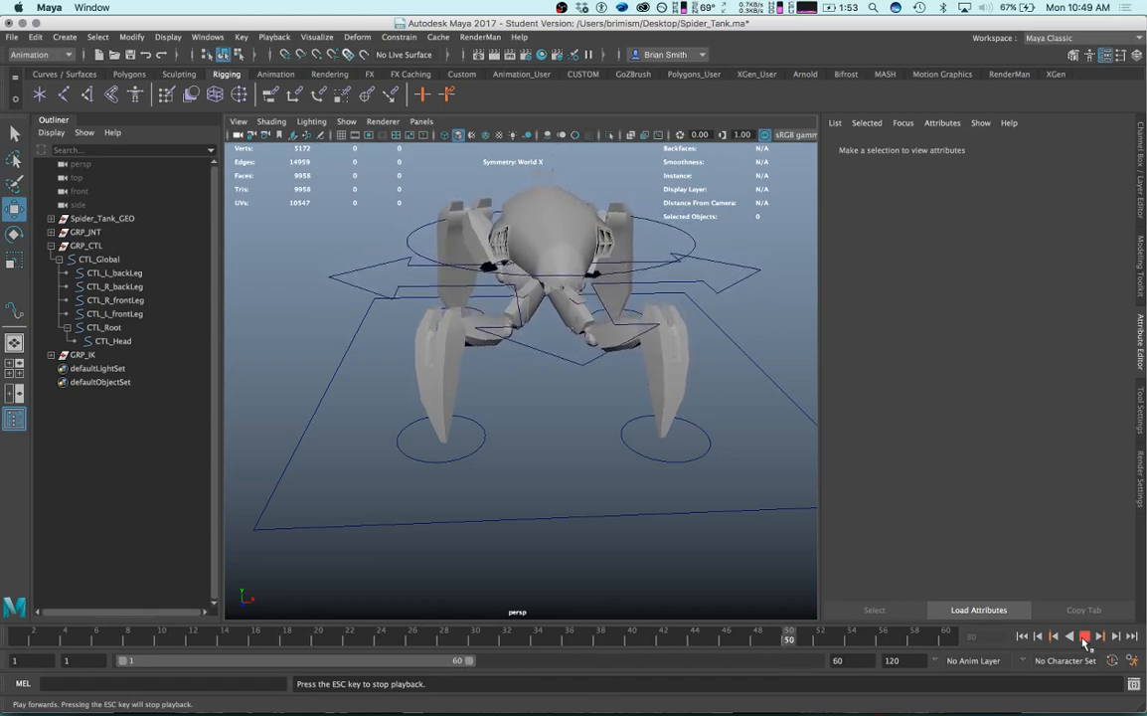
{"action": "left_click", "coordinate": [1085, 639]}
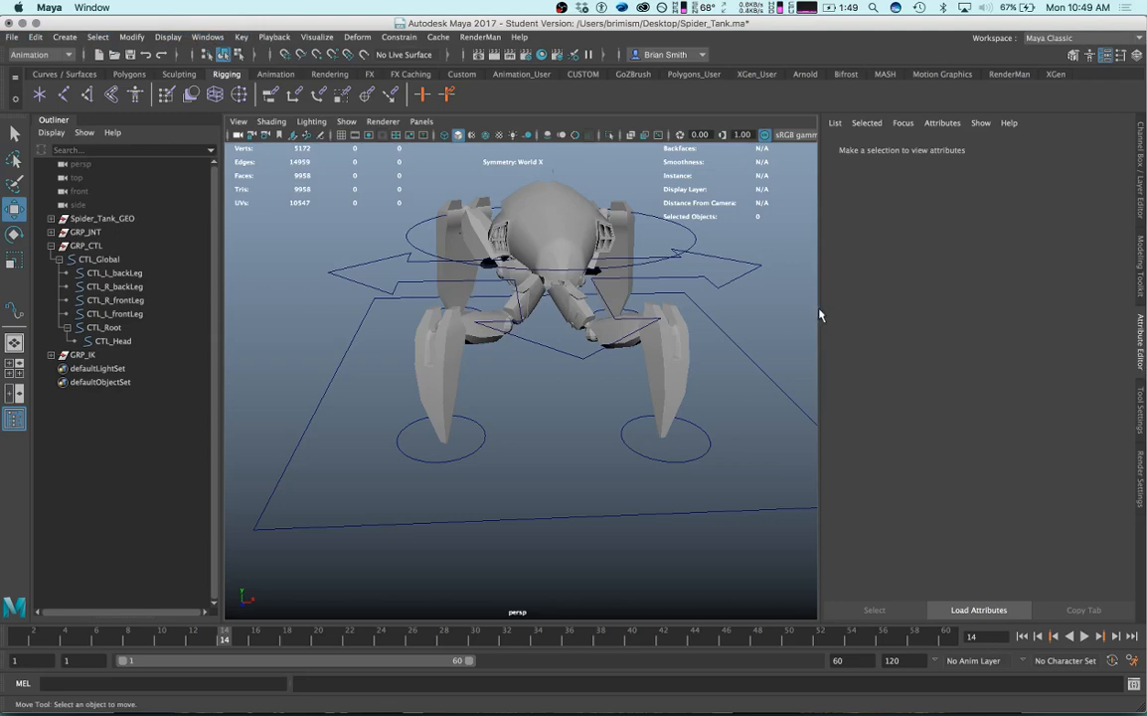
{"action": "left_click_drag", "start_coordinate": [575, 410], "coordinate": [467, 370], "text": "alt"}
{"action": "key", "text": "alt+v"}
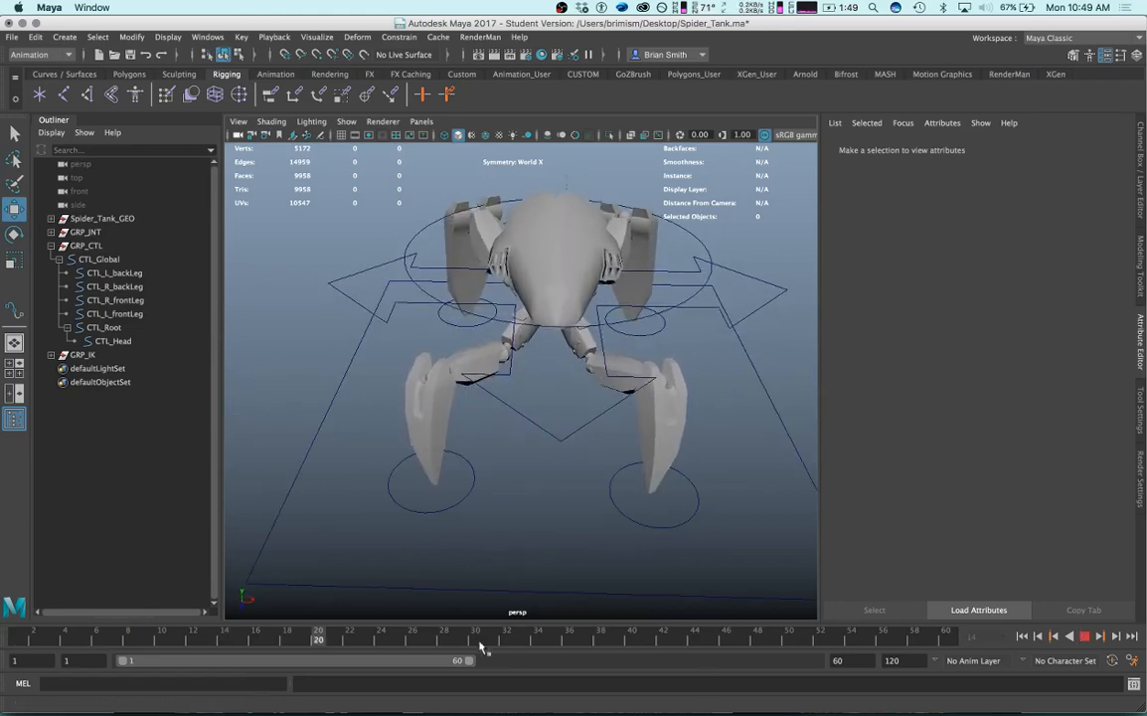
{"action": "left_click", "coordinate": [18, 637]}
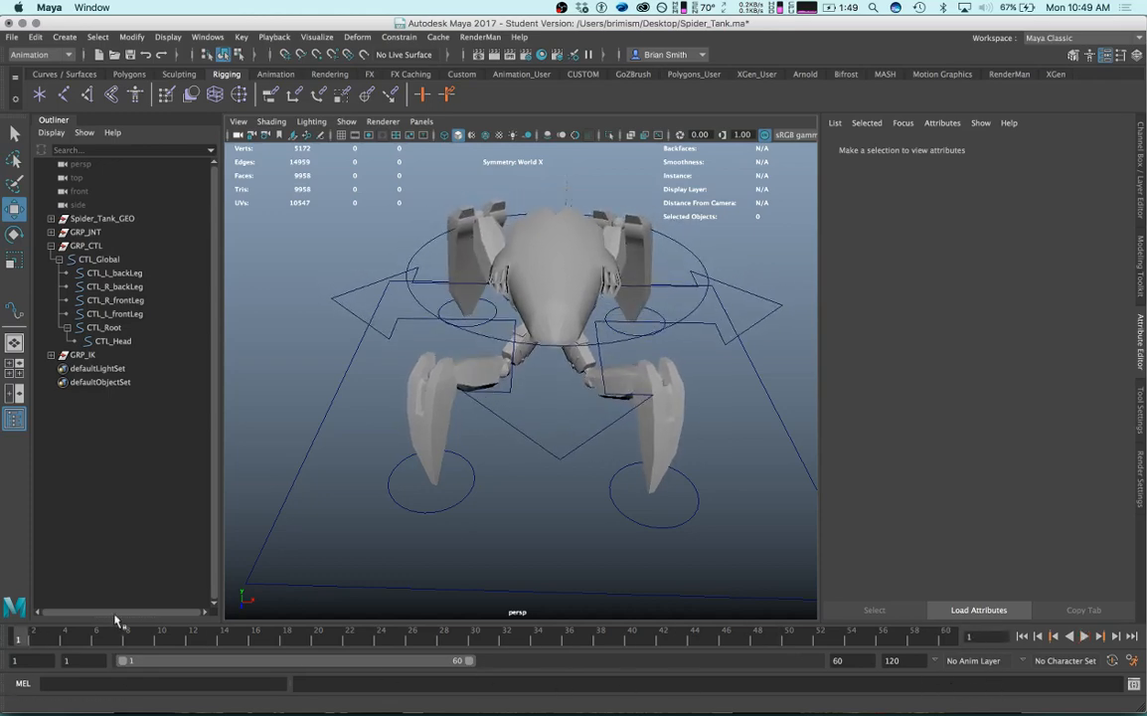
{"action": "left_click_drag", "start_coordinate": [437, 331], "coordinate": [572, 347], "text": "alt"}
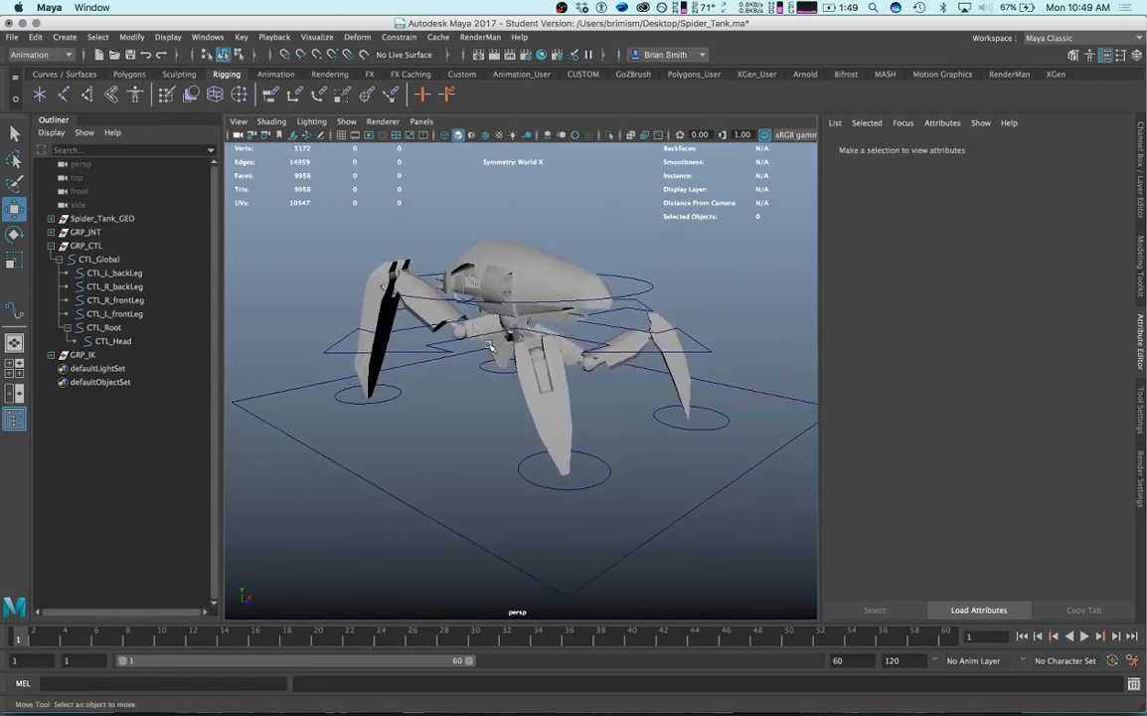
Check the Loaded and Auto load settings of gameFbxExporter.bundle in the Plug-in Manager.
{"action": "left_click", "coordinate": [207, 37]}
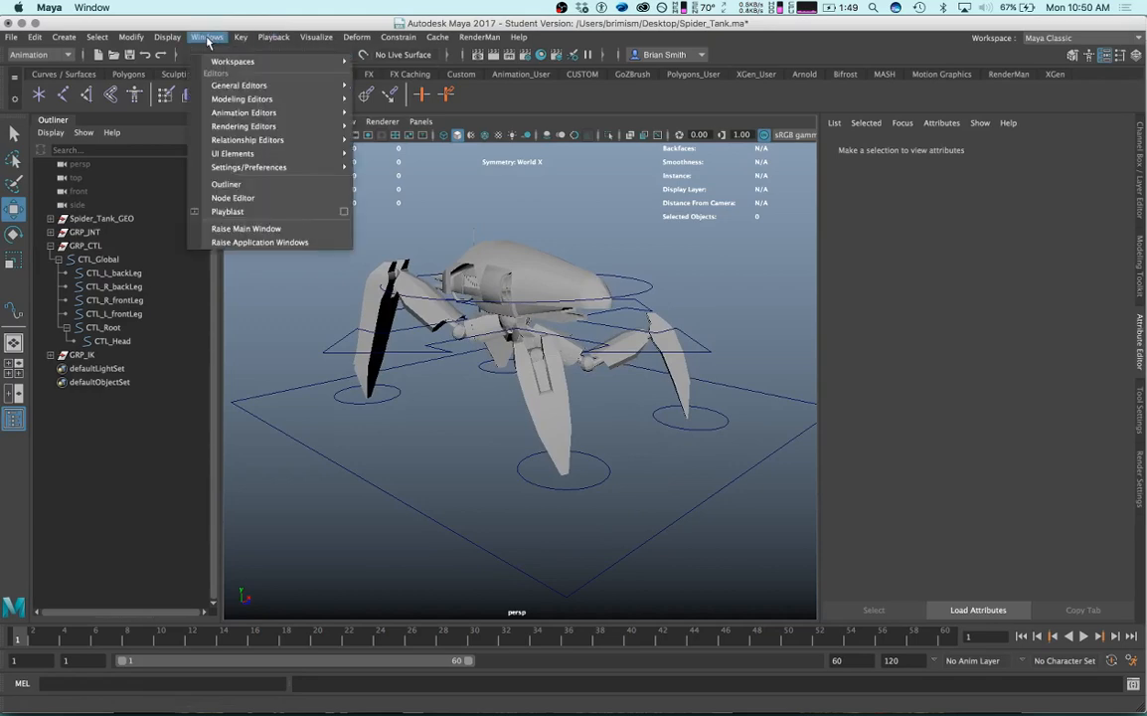
{"action": "mouse_move", "coordinate": [288, 167]}
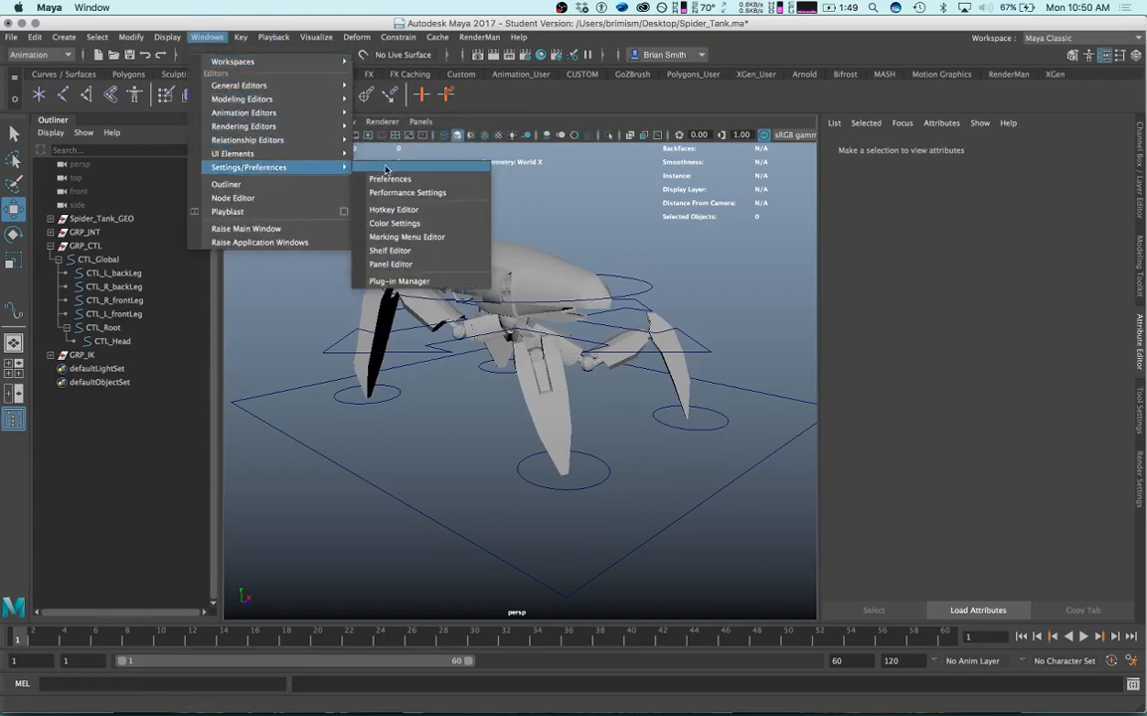
{"action": "left_click", "coordinate": [400, 282]}
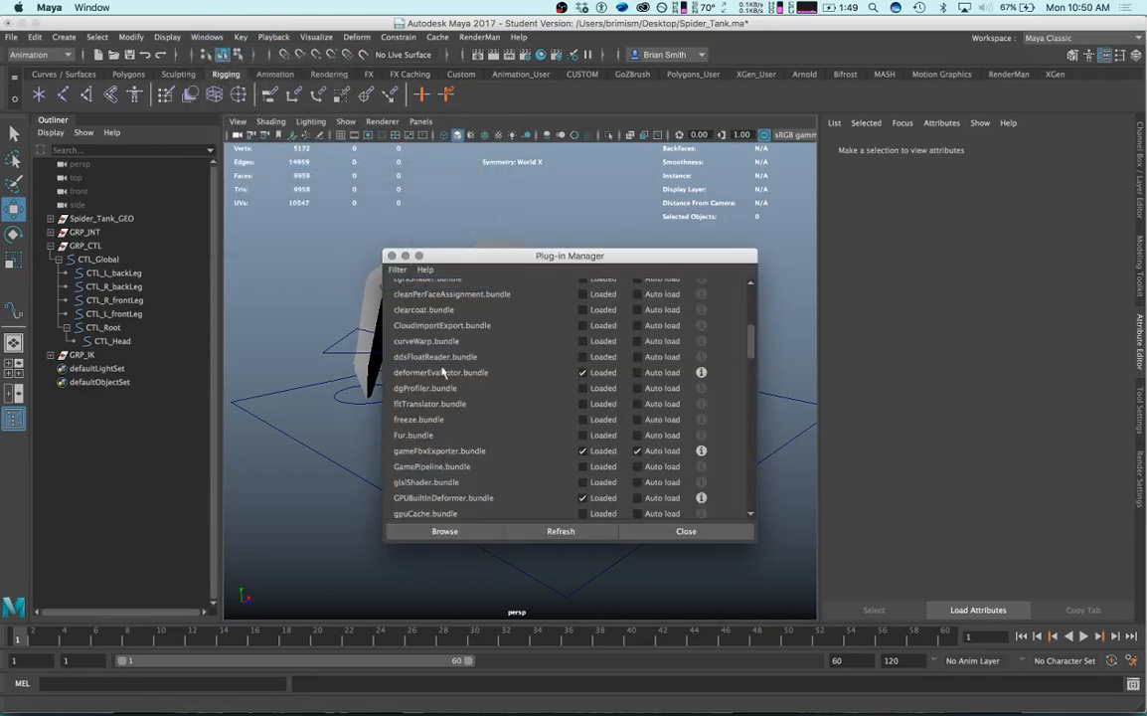
{"action": "scroll", "coordinate": [472, 413], "scroll_direction": "down", "scroll_amount": 3}
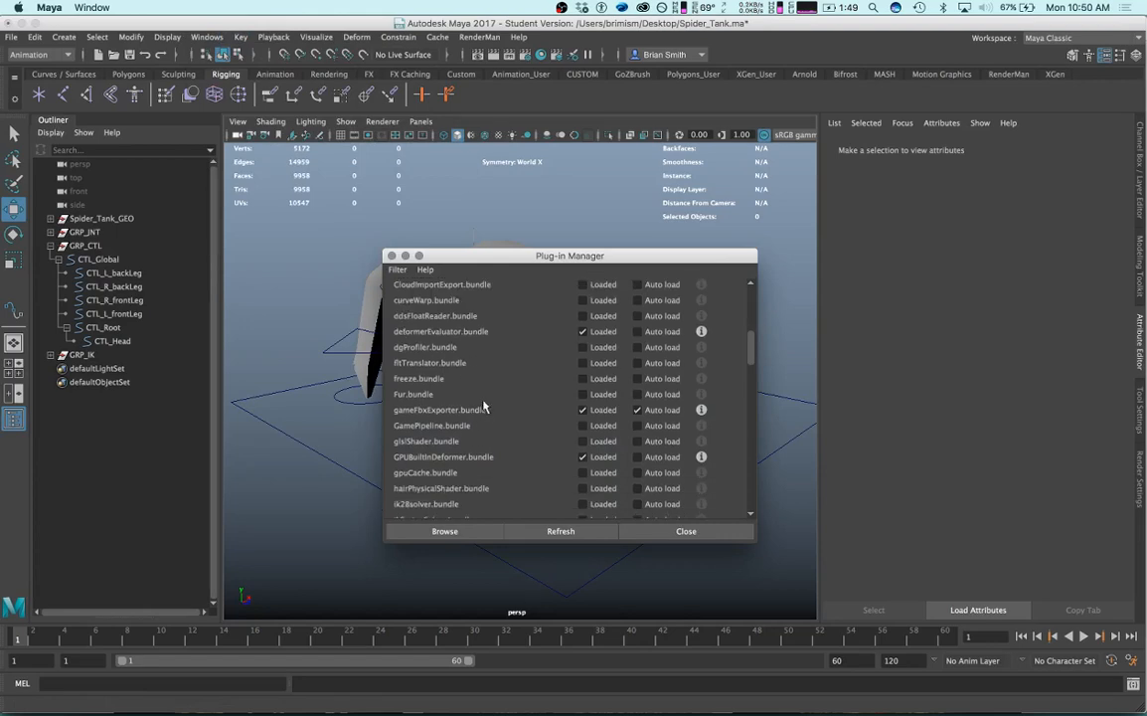
{"action": "scroll", "coordinate": [484, 408], "scroll_direction": "up", "scroll_amount": 10}
{"action": "scroll", "coordinate": [473, 329], "scroll_direction": "down", "scroll_amount": 6}
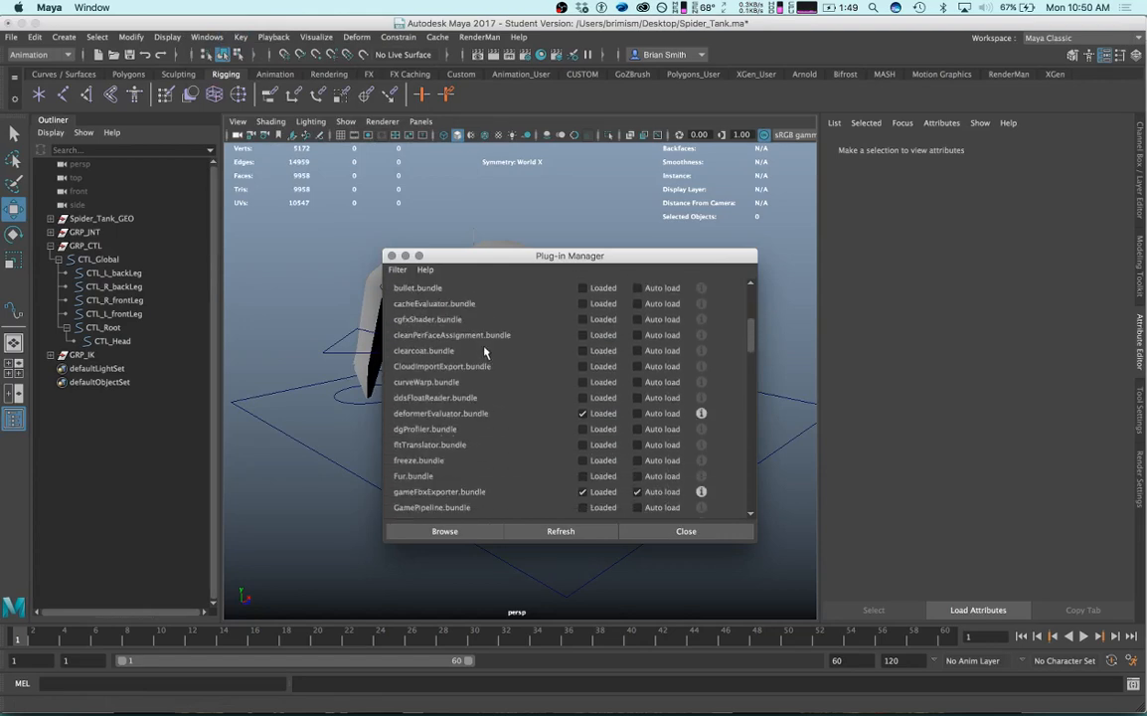
{"action": "scroll", "coordinate": [431, 426], "scroll_direction": "down", "scroll_amount": 3}
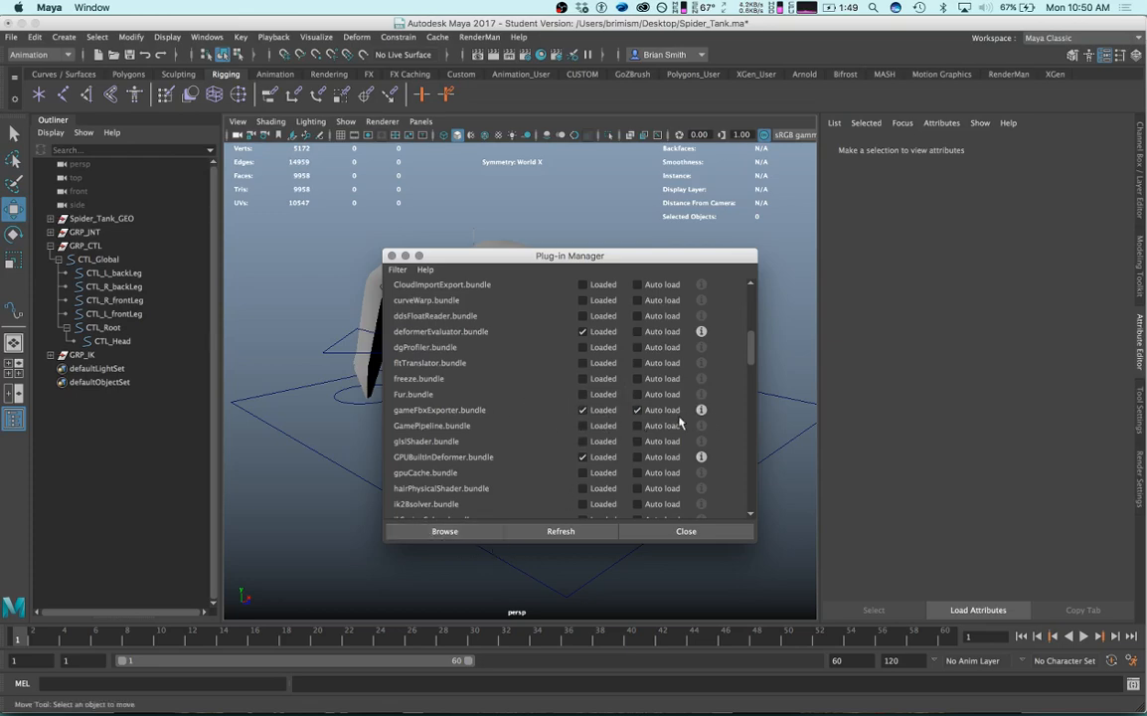
{"action": "left_click", "coordinate": [679, 532]}
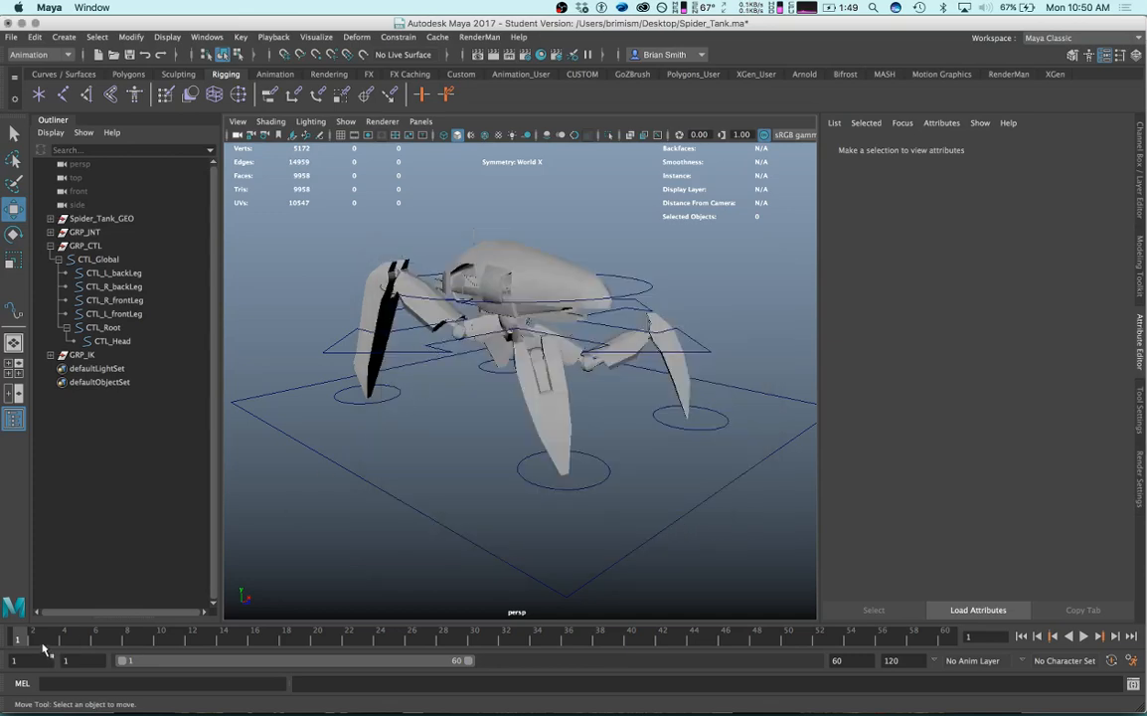
Play the idle animation again and open the Animation Clips settings of the Game Exporter.
{"action": "left_click", "coordinate": [1083, 636]}
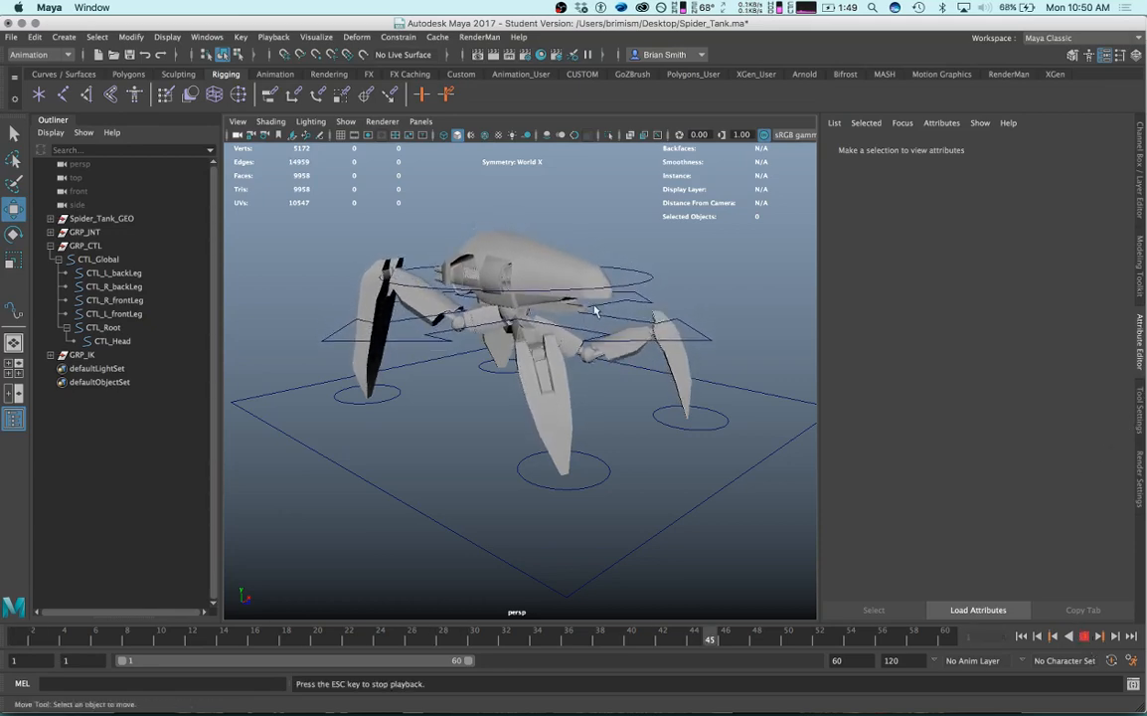
{"action": "left_click", "coordinate": [1083, 636]}
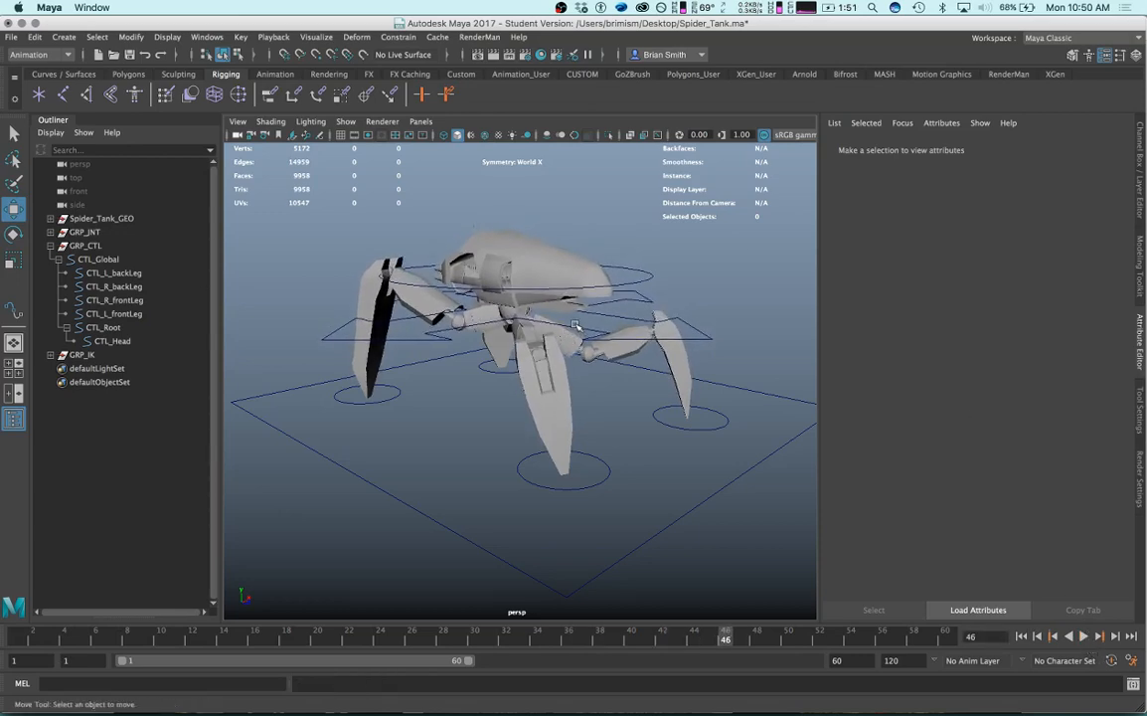
{"action": "left_click", "coordinate": [10, 37]}
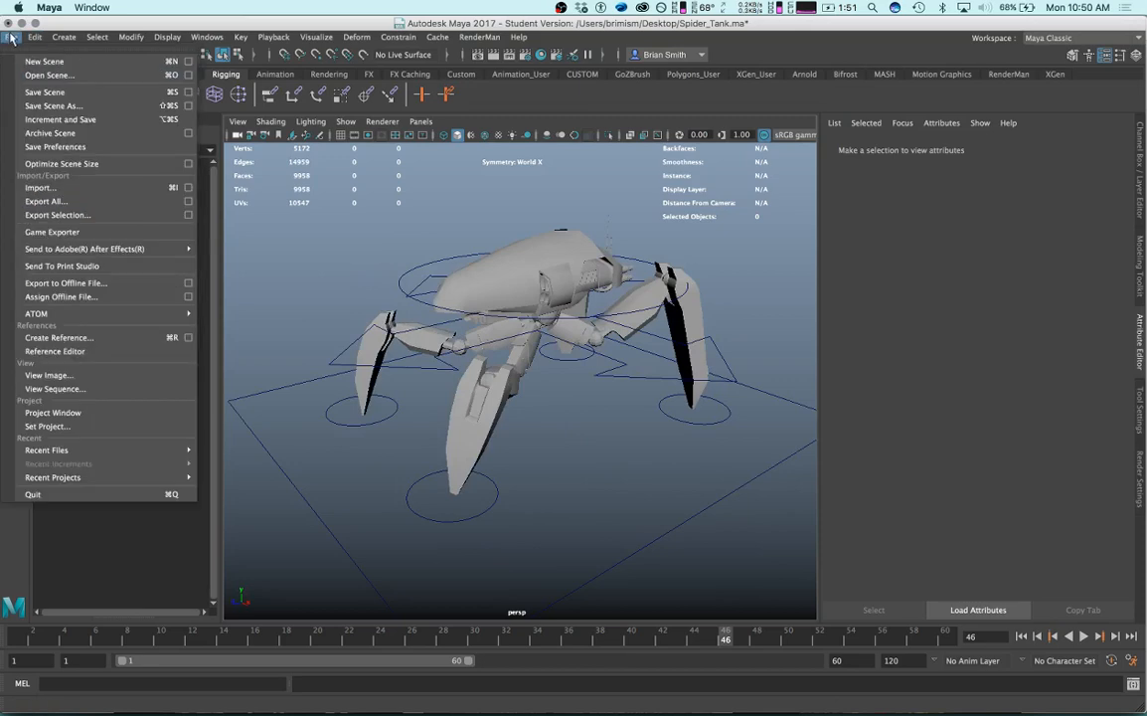
{"action": "left_click", "coordinate": [60, 232]}
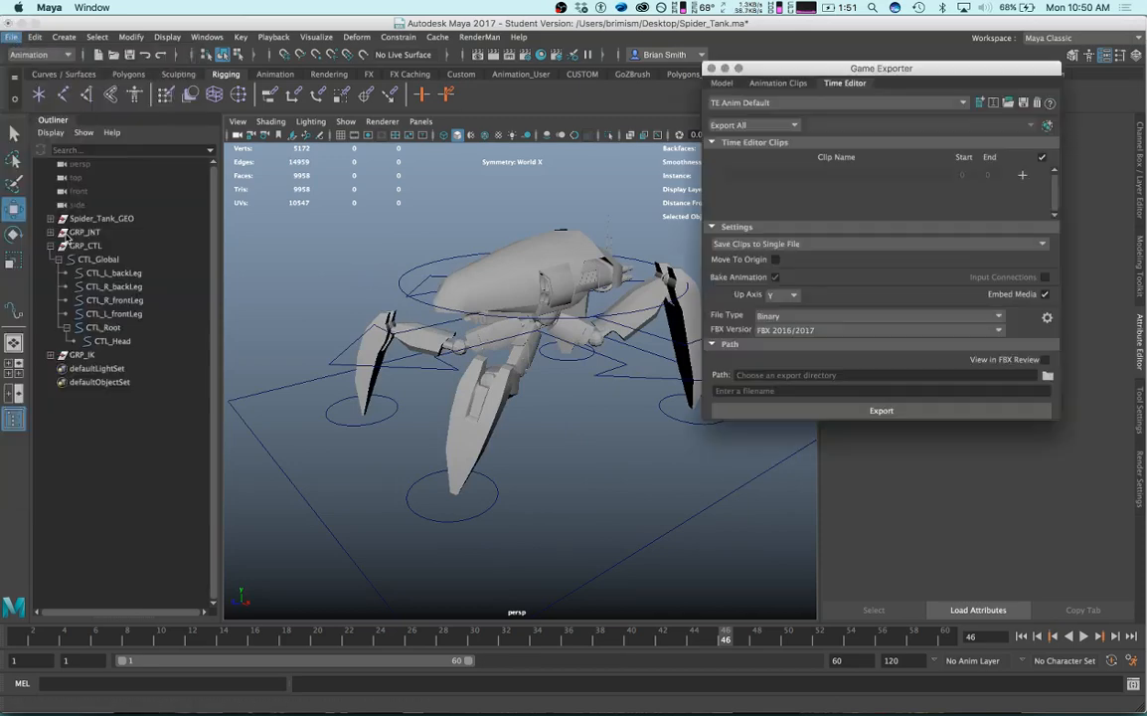
{"action": "left_click_drag", "start_coordinate": [857, 71], "coordinate": [525, 100]}
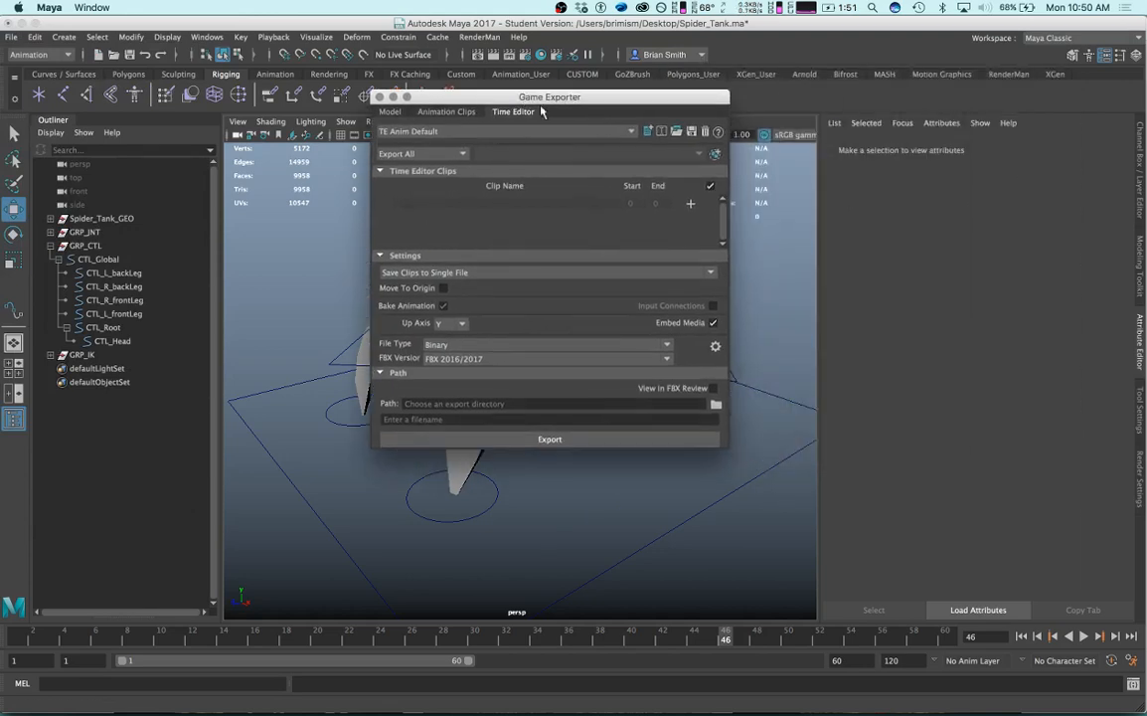
{"action": "left_click", "coordinate": [447, 111]}
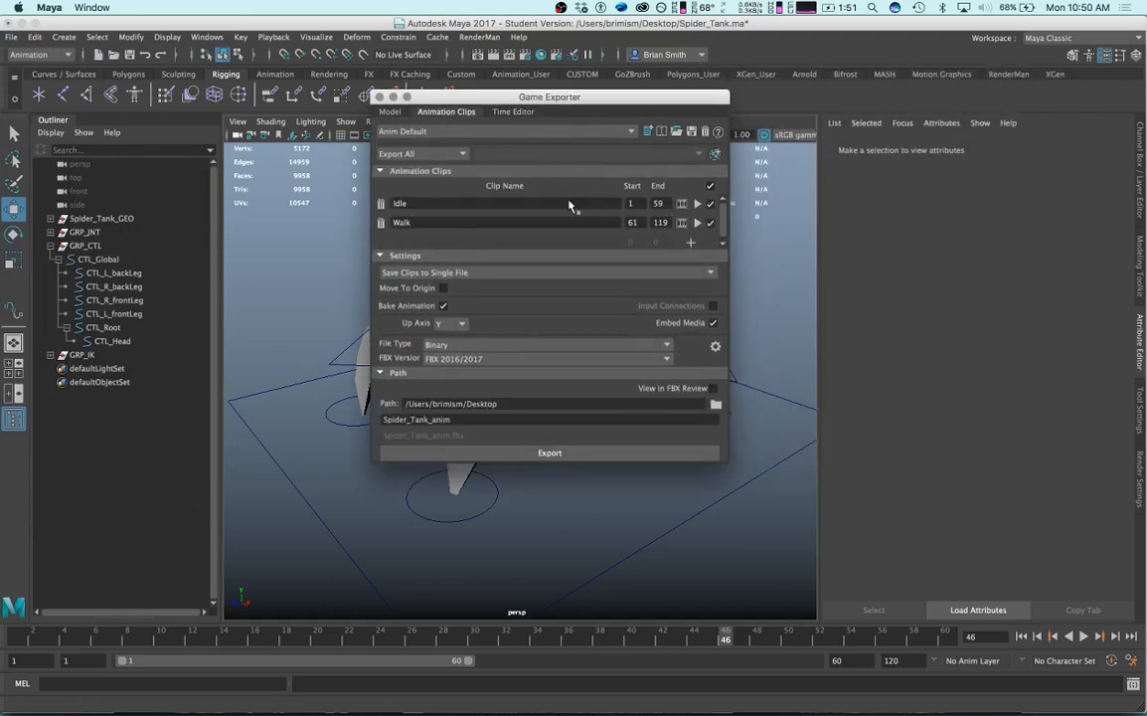
Compare the Idle clip's entry with the timeline by scrubbing frames 1 to 60, keeping the exporter clear of the model.
{"action": "left_click", "coordinate": [634, 208]}
{"action": "double_click", "coordinate": [403, 204]}
{"action": "left_click", "coordinate": [12, 638]}
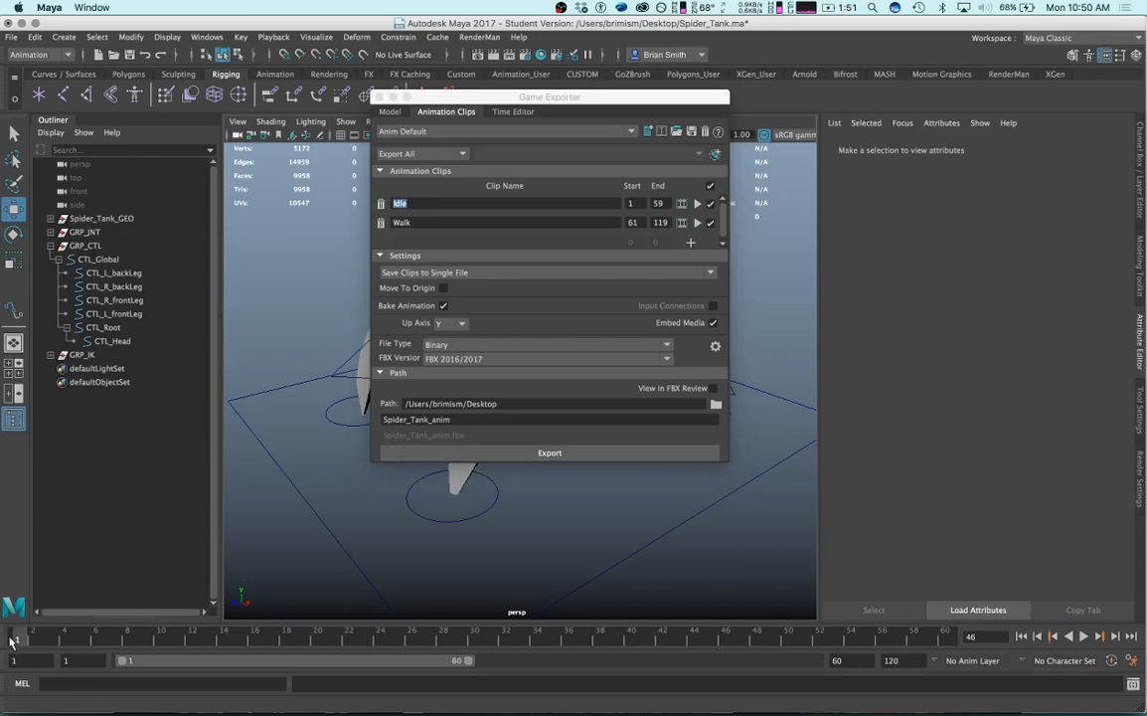
{"action": "mouse_move", "coordinate": [10, 639]}
{"action": "left_mouse_down"}
{"action": "mouse_move", "coordinate": [892, 650]}
{"action": "mouse_move", "coordinate": [968, 638]}
{"action": "left_mouse_up"}
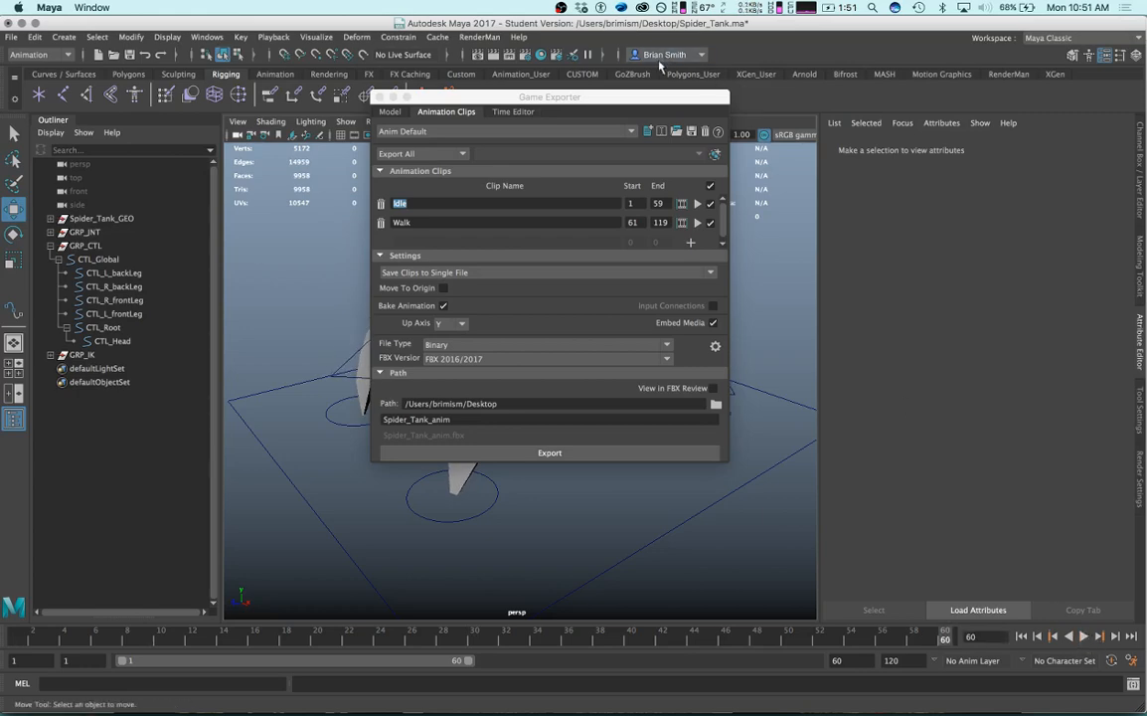
{"action": "left_click_drag", "start_coordinate": [571, 100], "coordinate": [801, 72]}
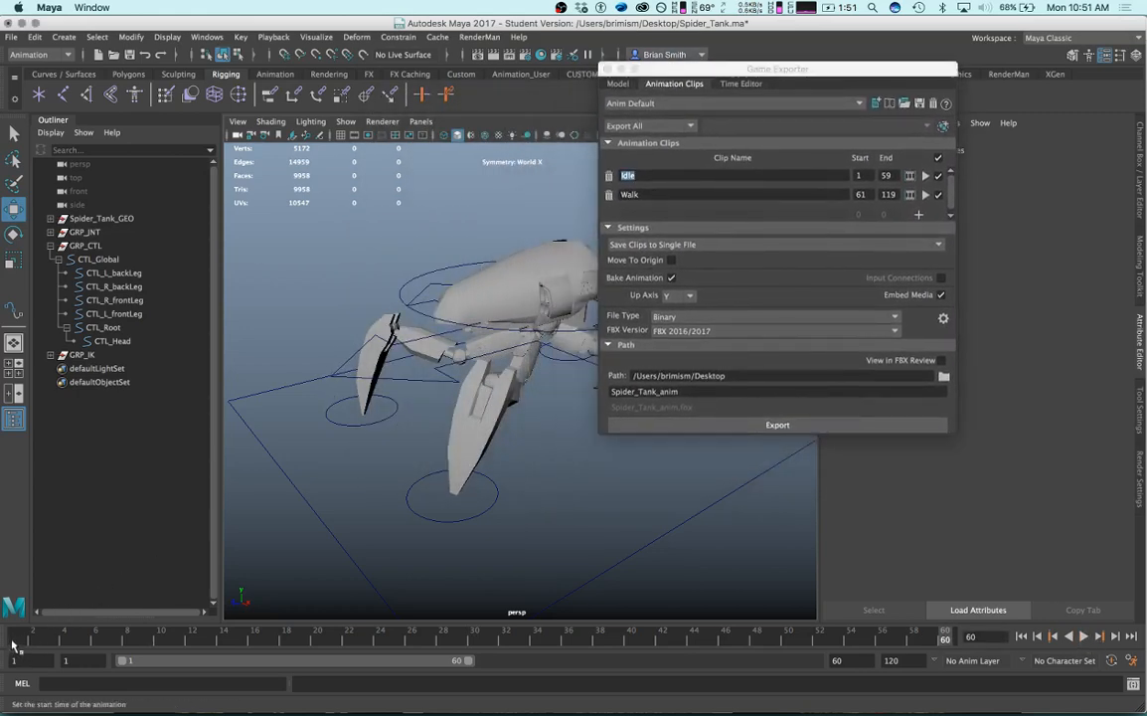
{"action": "key", "text": "alt+v"}
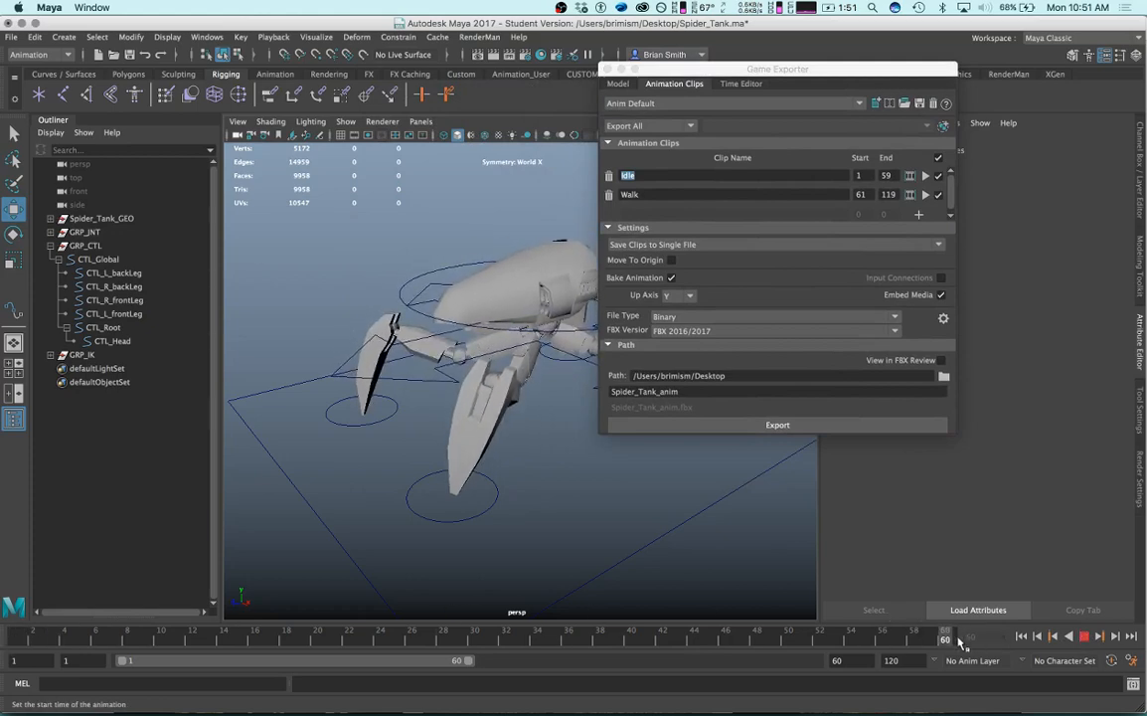
{"action": "key", "text": "Escape"}
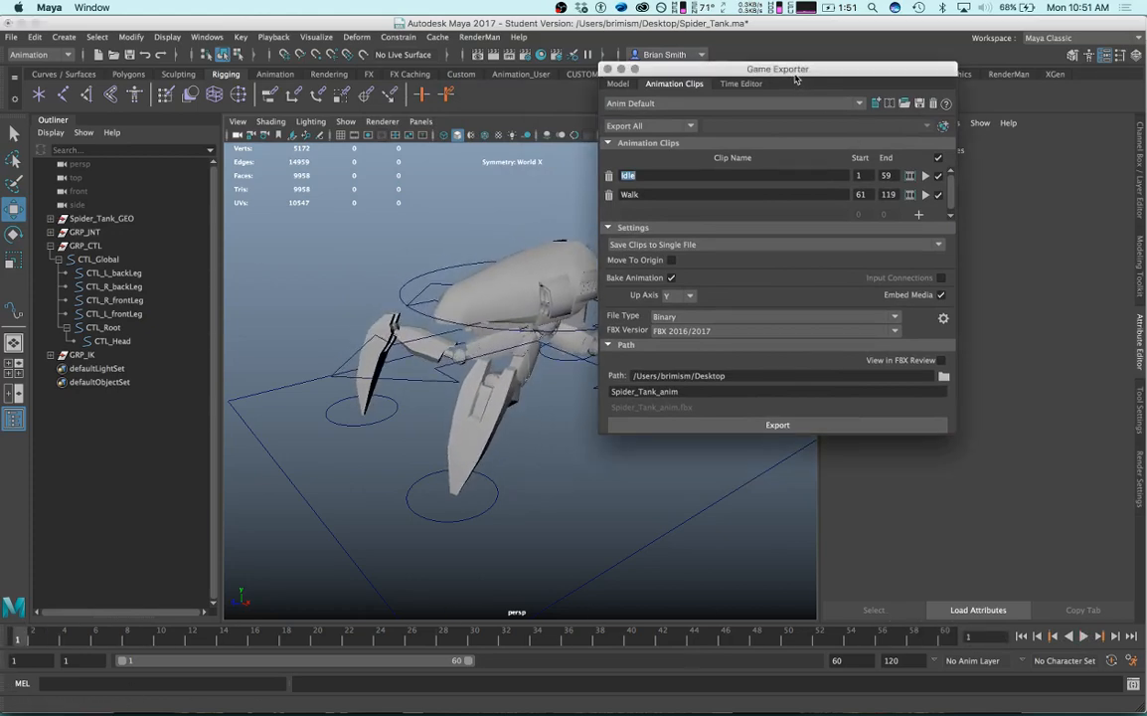
{"action": "left_click_drag", "start_coordinate": [795, 78], "coordinate": [943, 20]}
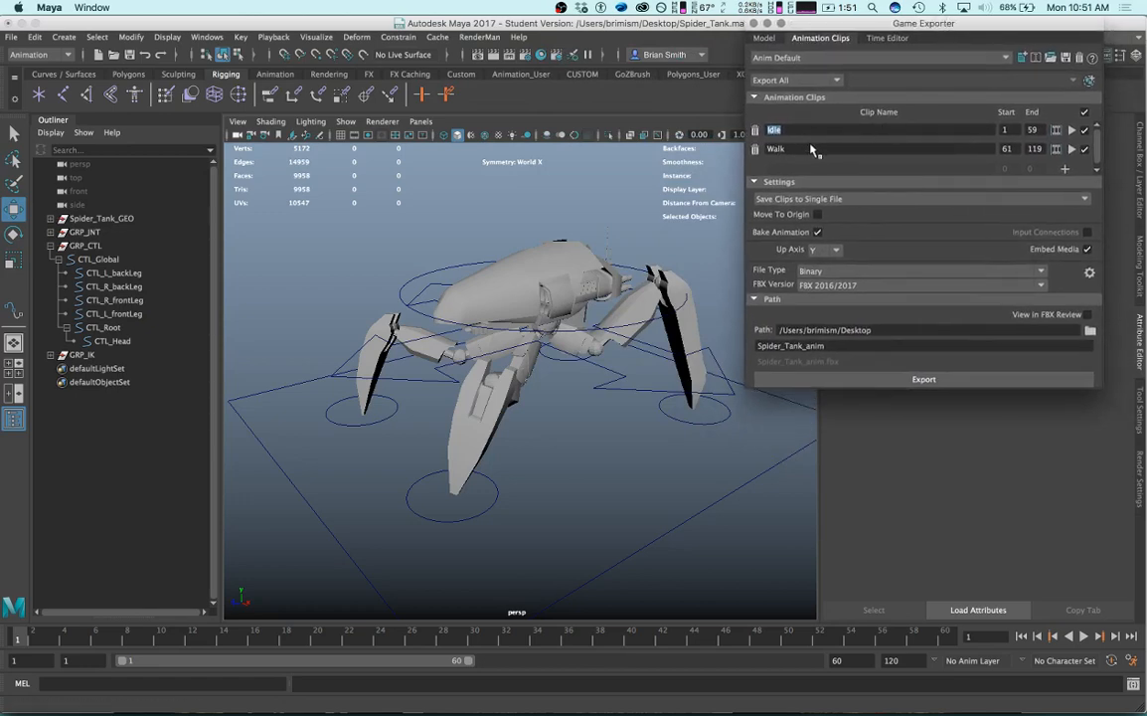
{"action": "left_click", "coordinate": [817, 131]}
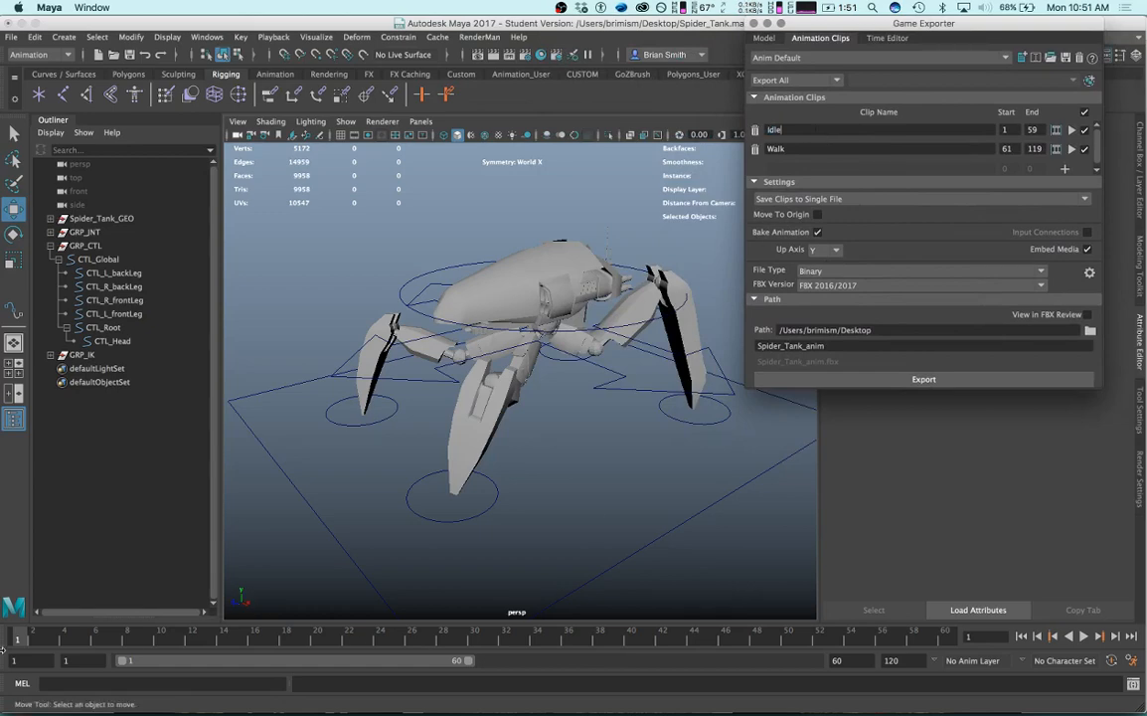
Play the idle animation from the timeline, stop it, and shorten the playback range to end at frame 59.
{"action": "left_click", "coordinate": [35, 643]}
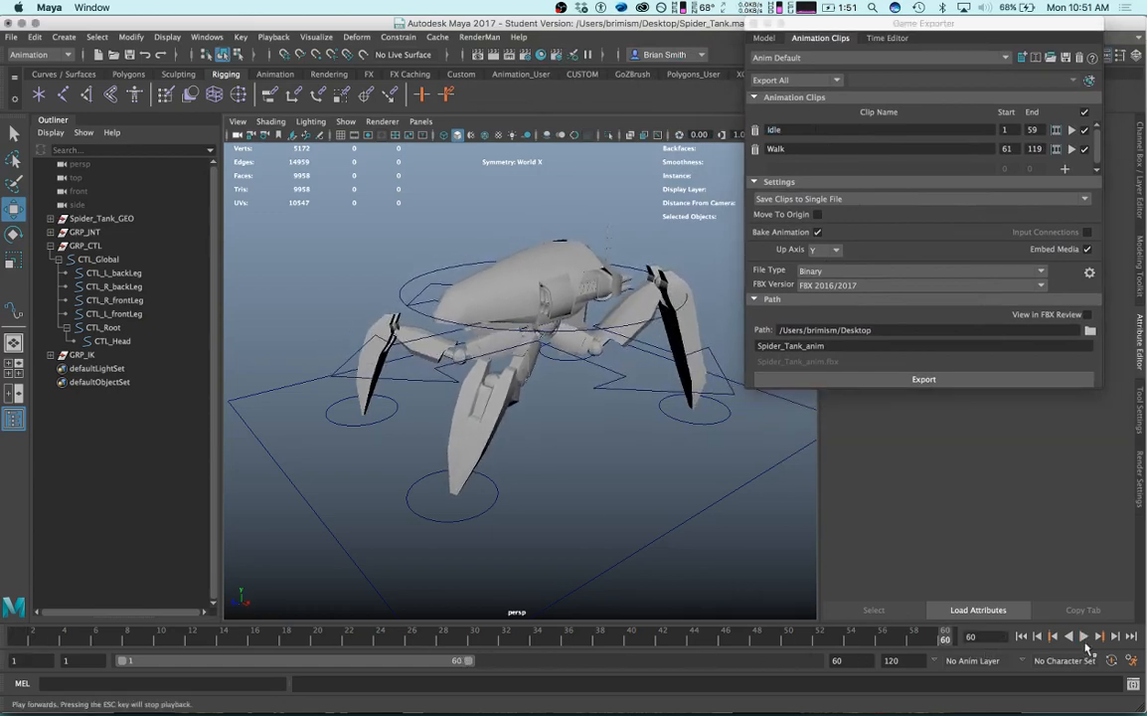
{"action": "left_click", "coordinate": [1083, 636]}
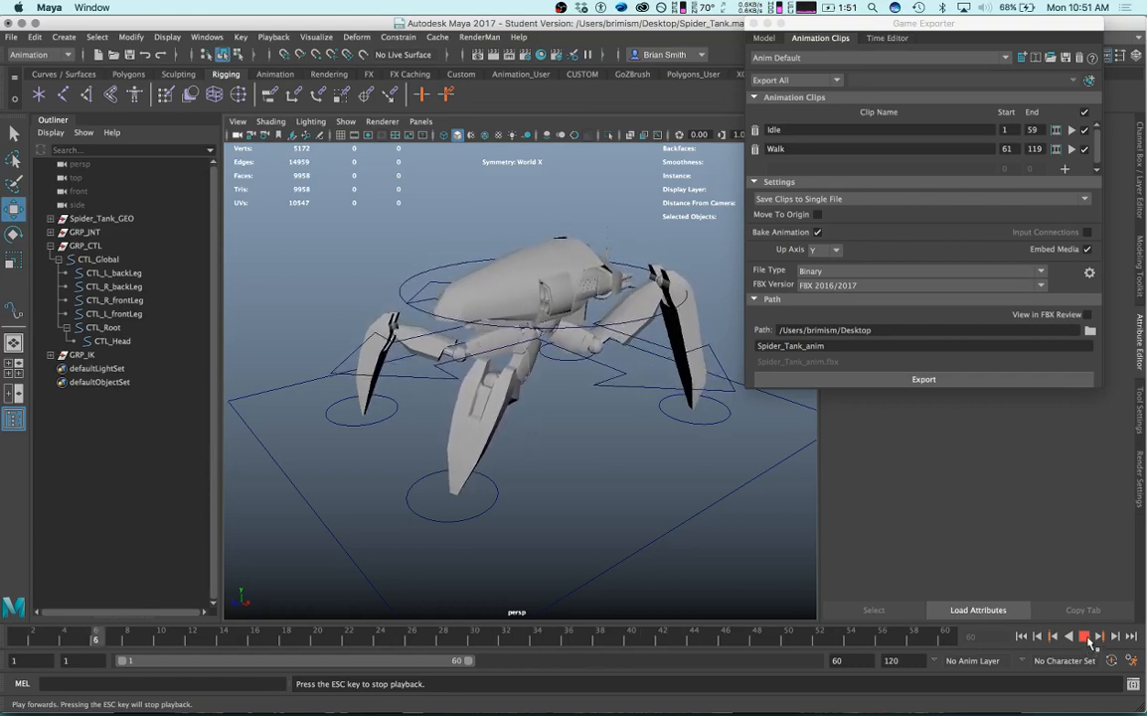
{"action": "left_click", "coordinate": [1085, 638]}
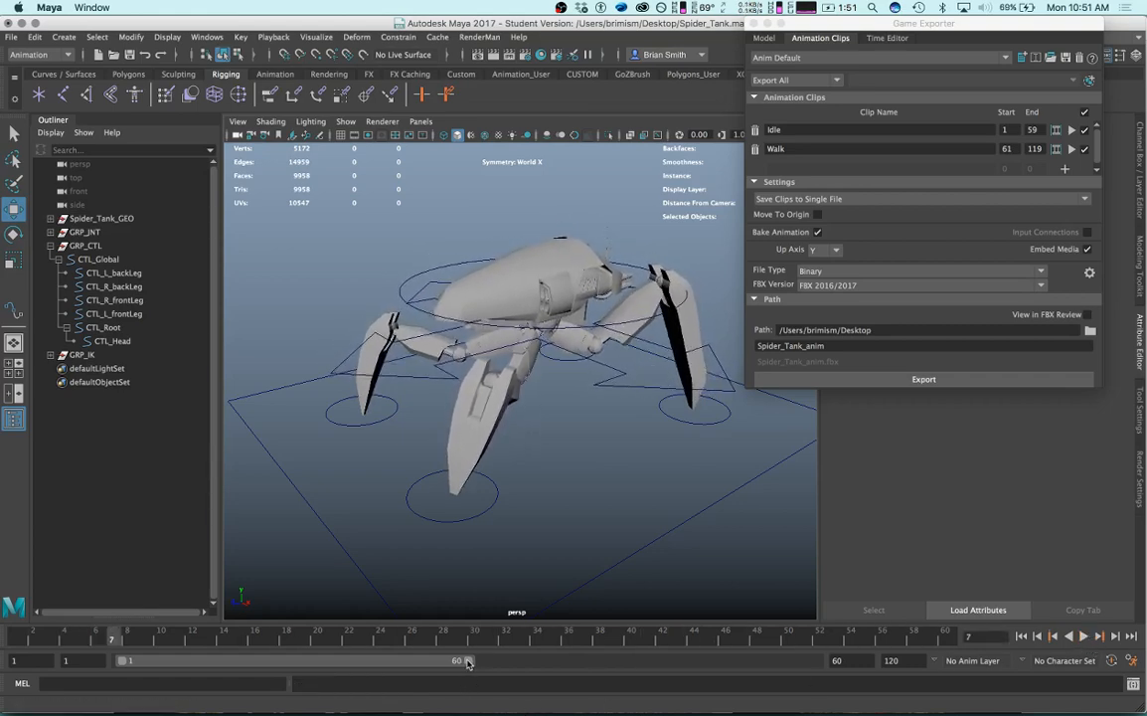
{"action": "left_click_drag", "start_coordinate": [469, 664], "coordinate": [456, 663]}
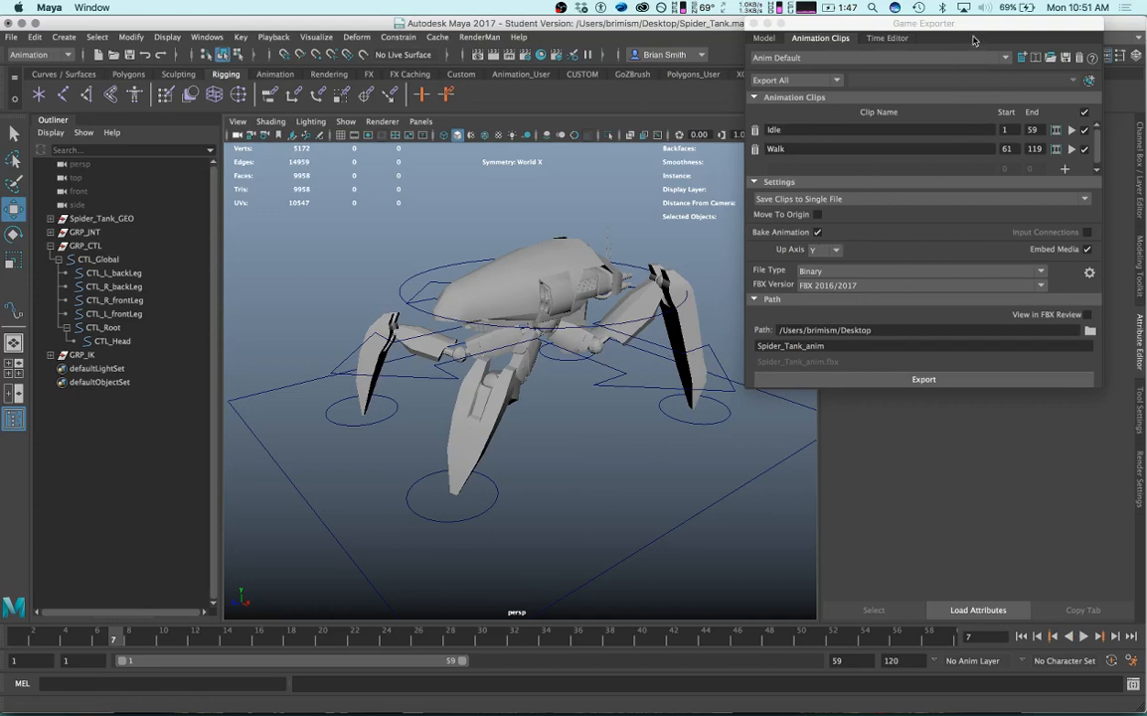
Review the Idle and Walk clip ranges in the Game Exporter against the timeline and return to frame 1.
{"action": "left_click_drag", "start_coordinate": [968, 33], "coordinate": [908, 61]}
{"action": "left_click", "coordinate": [825, 162]}
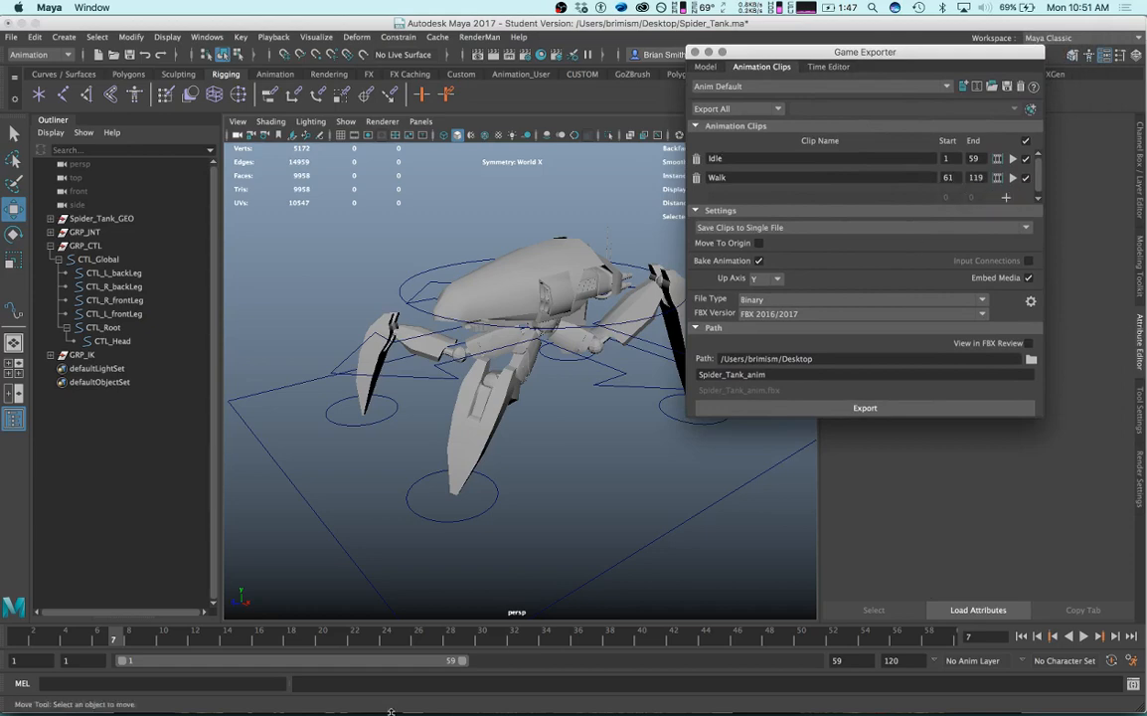
{"action": "left_click", "coordinate": [465, 666]}
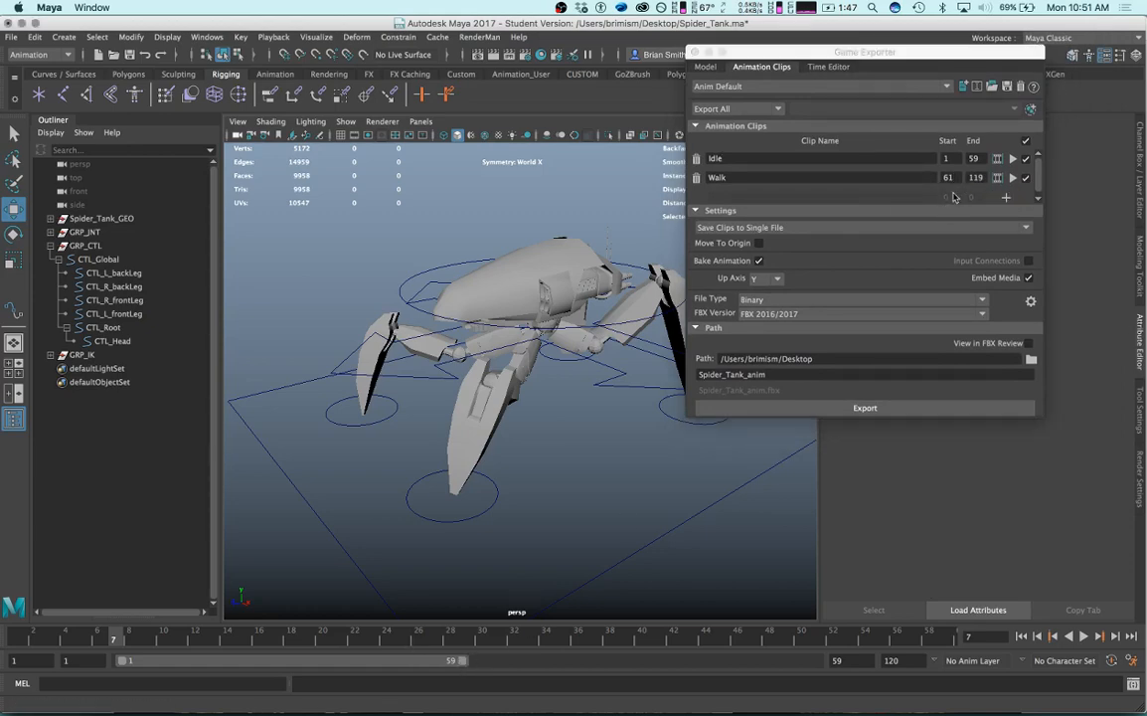
{"action": "left_click", "coordinate": [981, 181]}
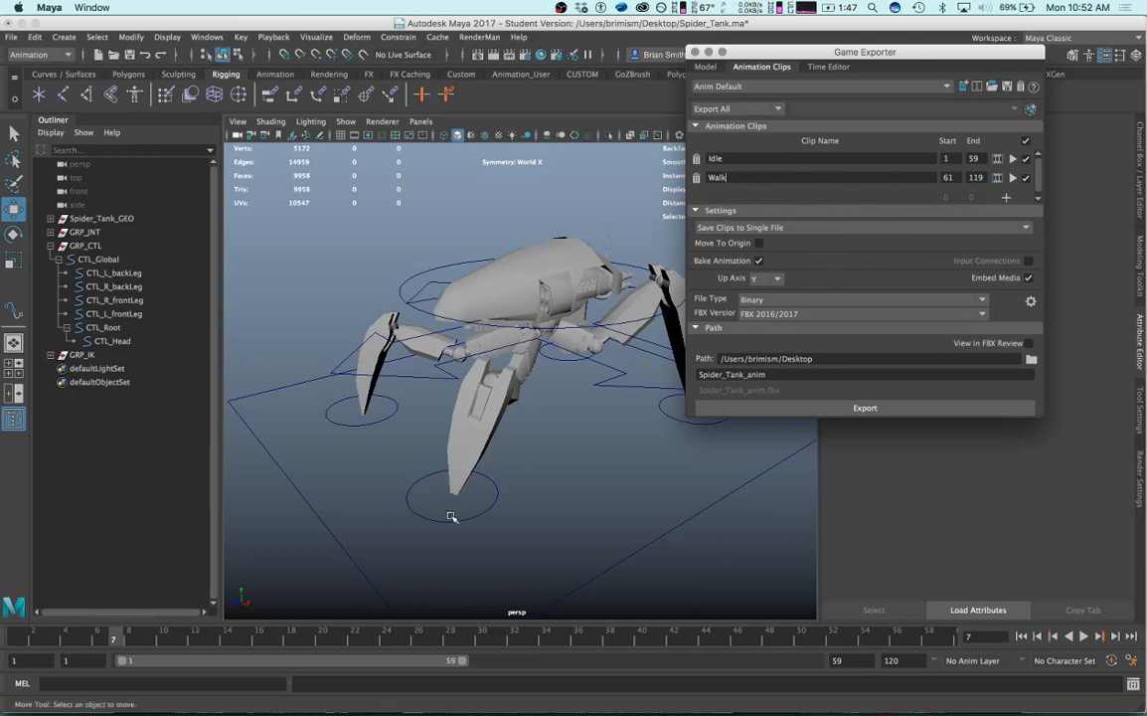
{"action": "mouse_move", "coordinate": [20, 644]}
{"action": "left_mouse_down"}
{"action": "mouse_move", "coordinate": [1, 644]}
{"action": "mouse_move", "coordinate": [827, 644]}
{"action": "mouse_move", "coordinate": [1, 656]}
{"action": "left_mouse_up"}
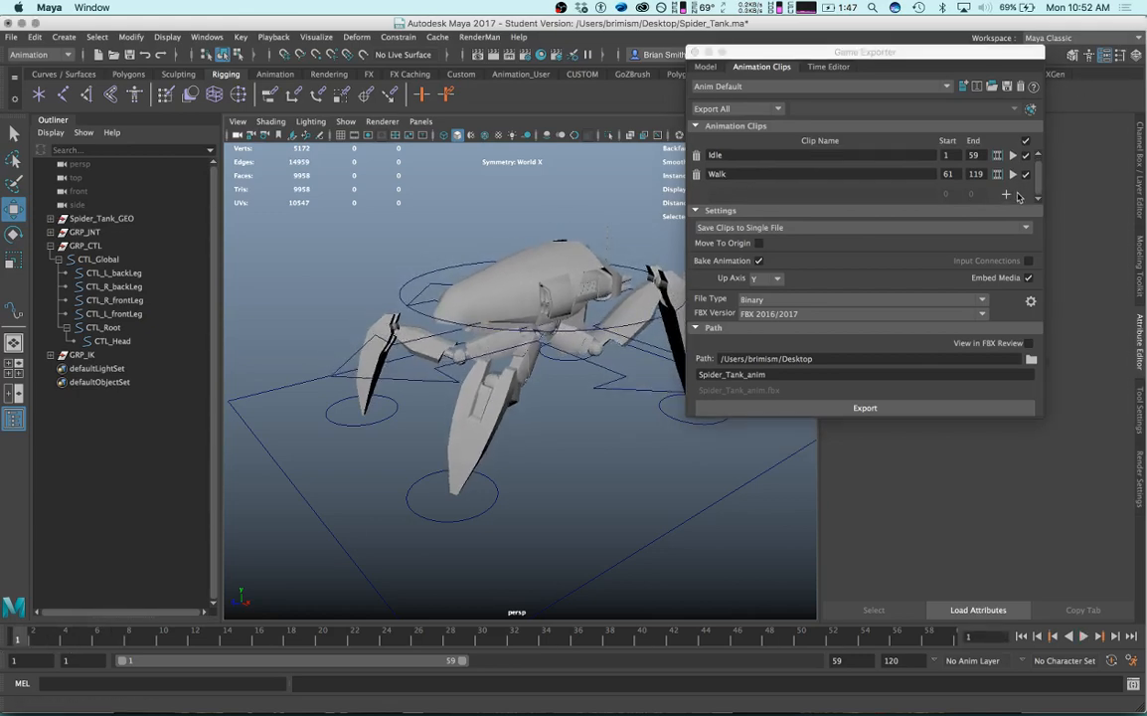
Add extra unnamed clips to the Game Exporter's clip list and delete them again, leaving only Idle and Walk.
{"action": "left_click", "coordinate": [1008, 199]}
{"action": "left_click", "coordinate": [1007, 196]}
{"action": "scroll", "coordinate": [980, 178], "scroll_direction": "up", "scroll_amount": 5}
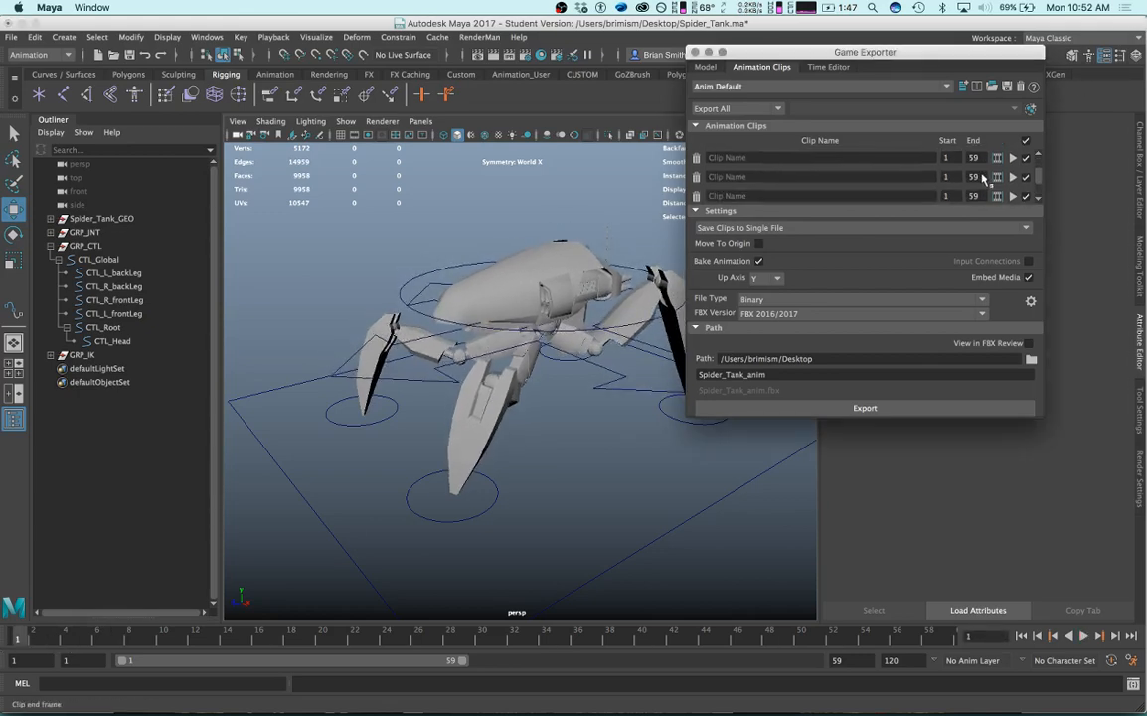
{"action": "scroll", "coordinate": [980, 179], "scroll_direction": "down", "scroll_amount": 5}
{"action": "scroll", "coordinate": [977, 181], "scroll_direction": "up", "scroll_amount": 2}
{"action": "scroll", "coordinate": [775, 187], "scroll_direction": "down", "scroll_amount": 1}
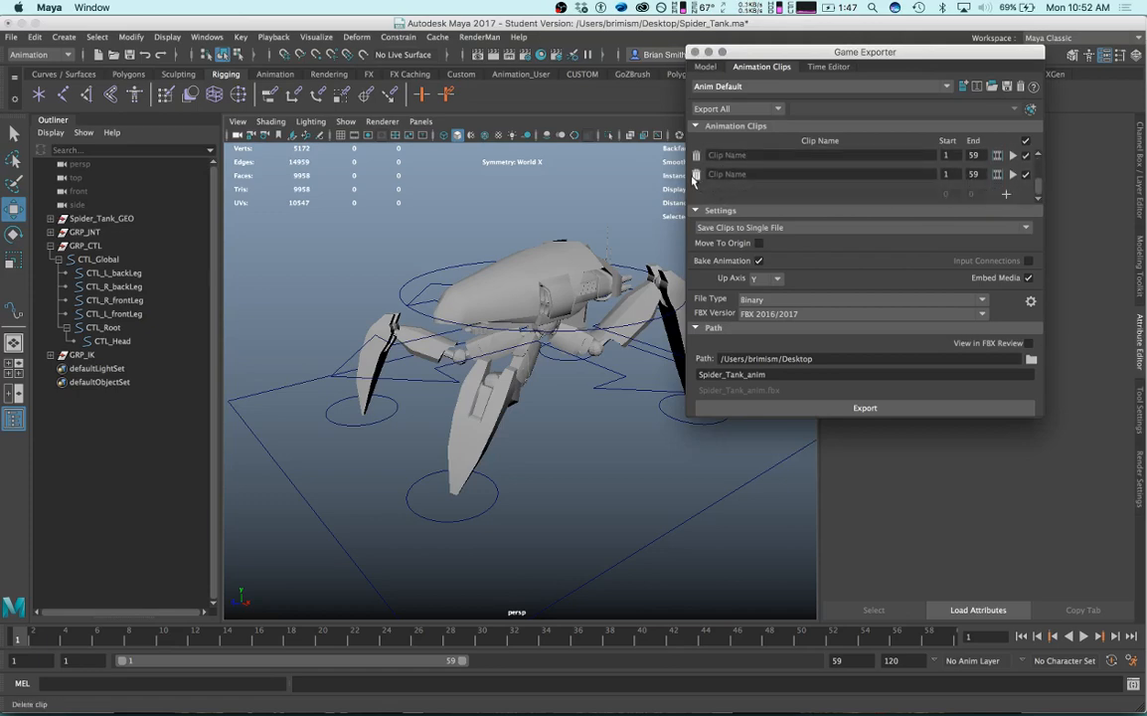
{"action": "left_click", "coordinate": [696, 176]}
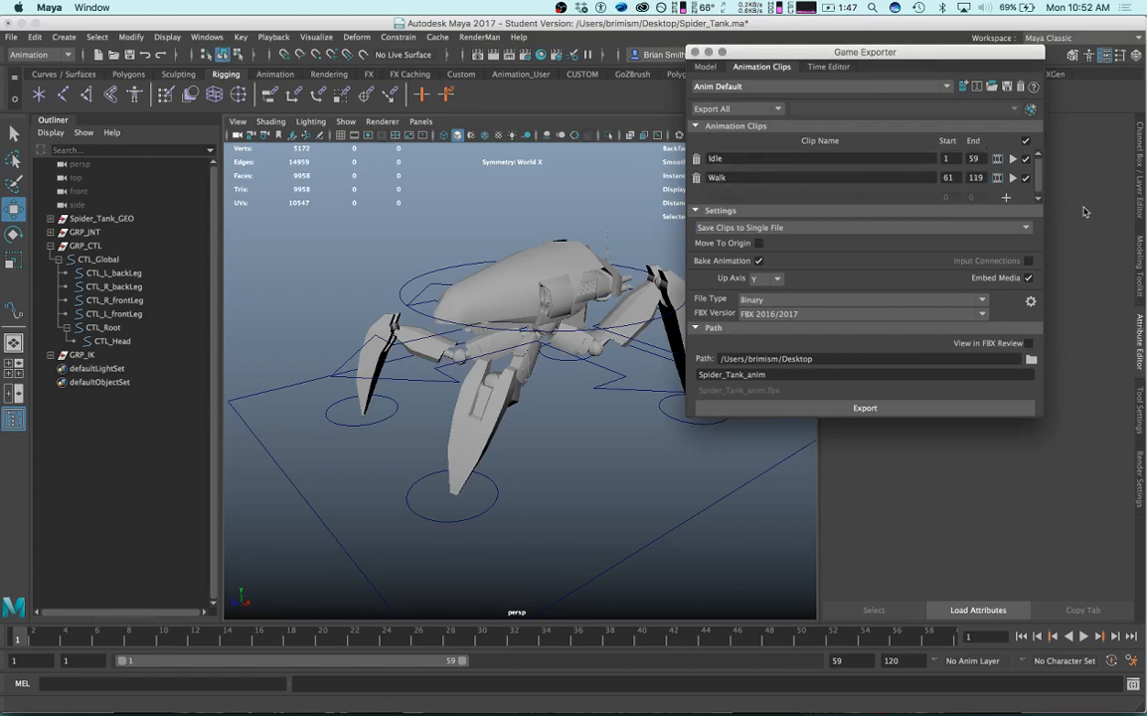
Review the export options, keeping FBX 2016/2017 as the FBX version and Save Clips to Single File as the saving mode.
{"action": "left_click_drag", "start_coordinate": [920, 58], "coordinate": [1023, 29]}
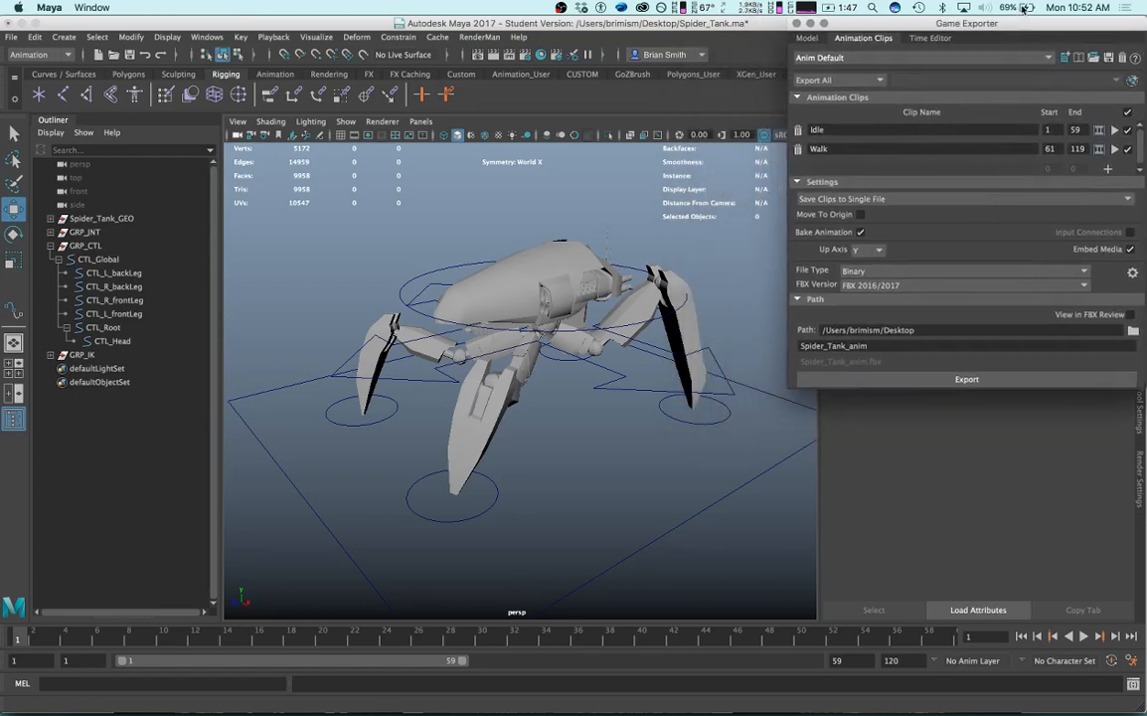
{"action": "left_click", "coordinate": [895, 287]}
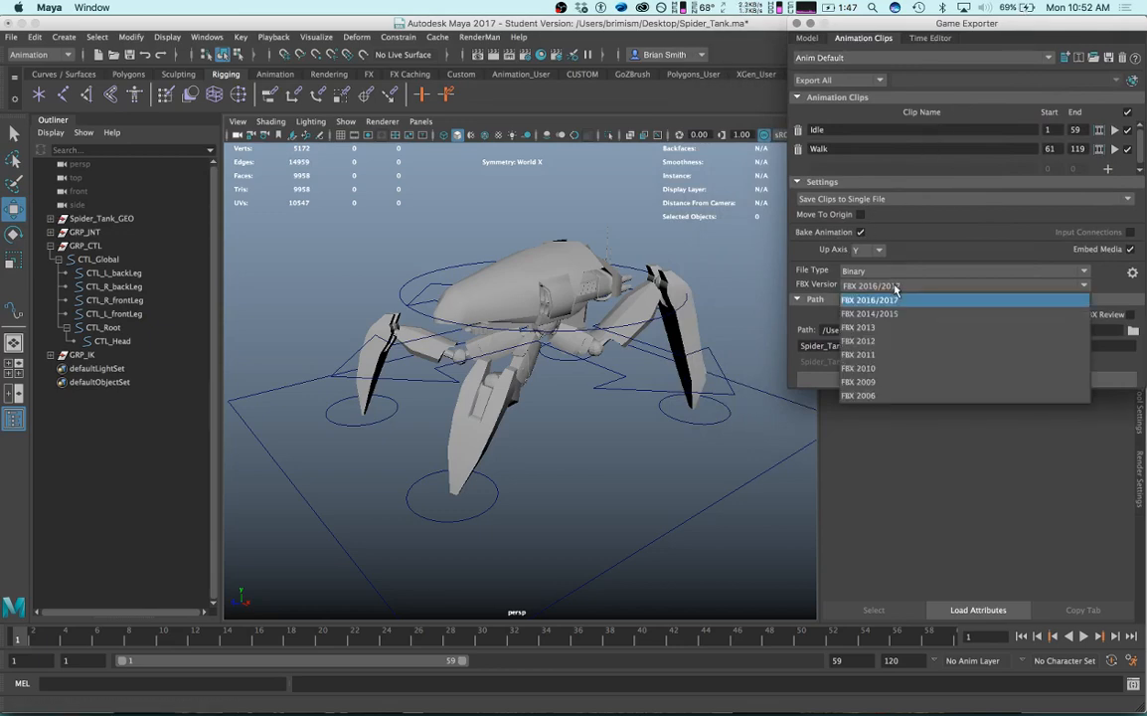
{"action": "left_click", "coordinate": [896, 288]}
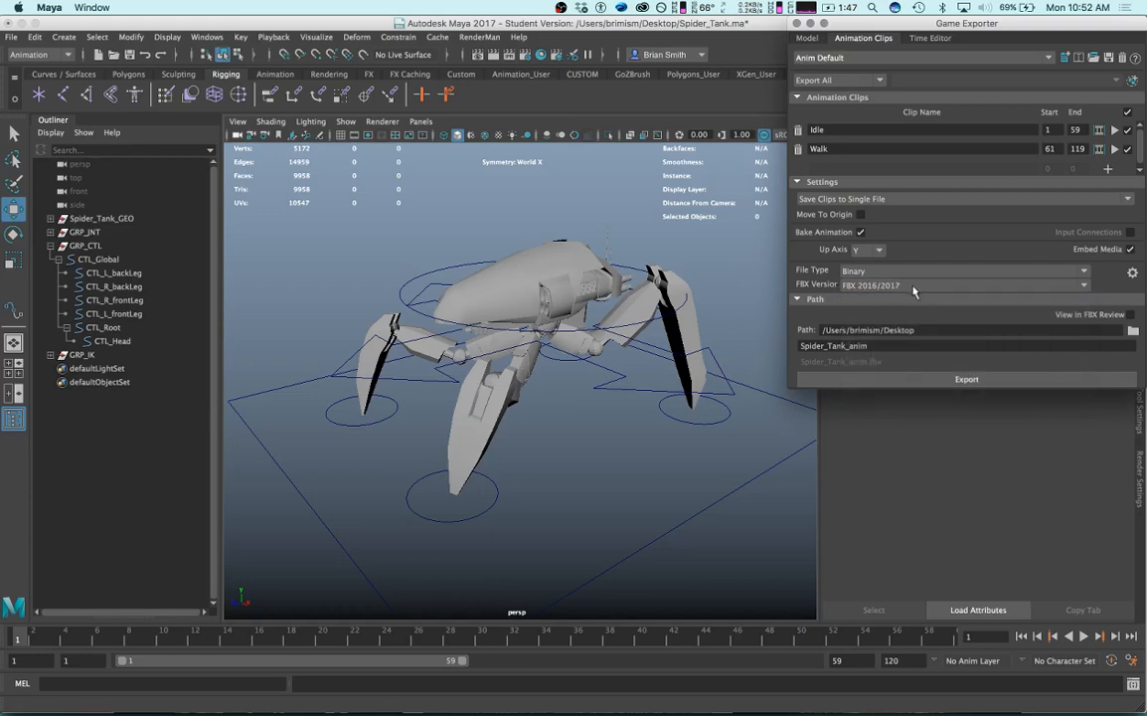
{"action": "left_click", "coordinate": [894, 199]}
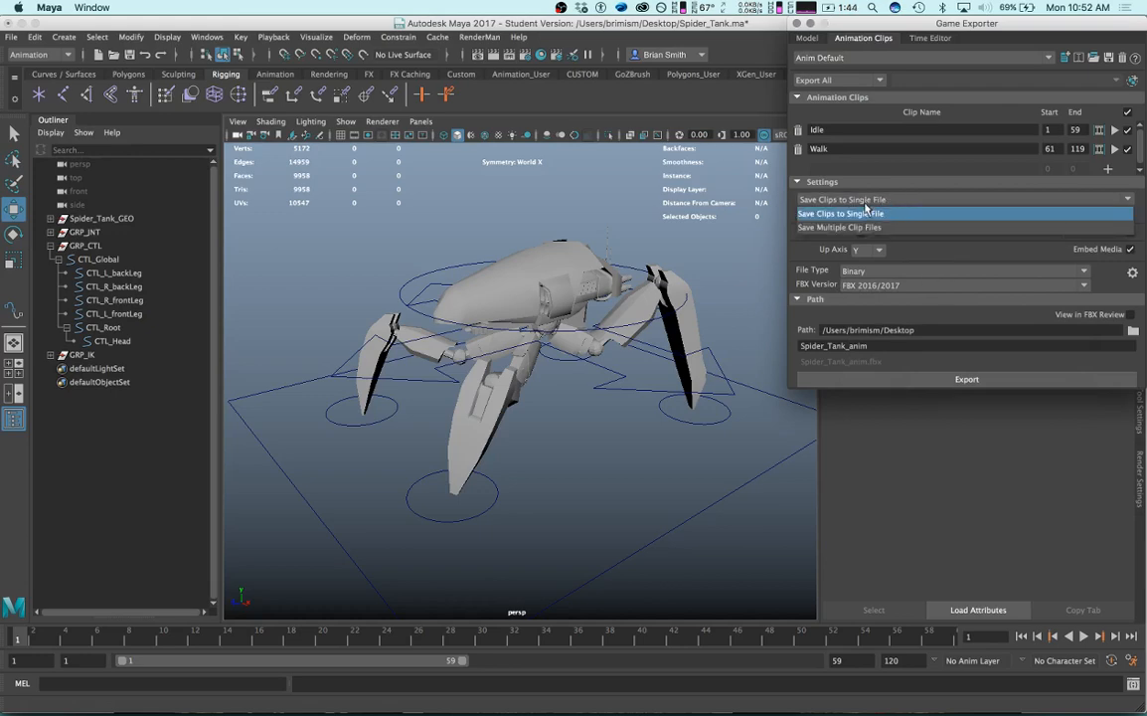
{"action": "left_click", "coordinate": [823, 214]}
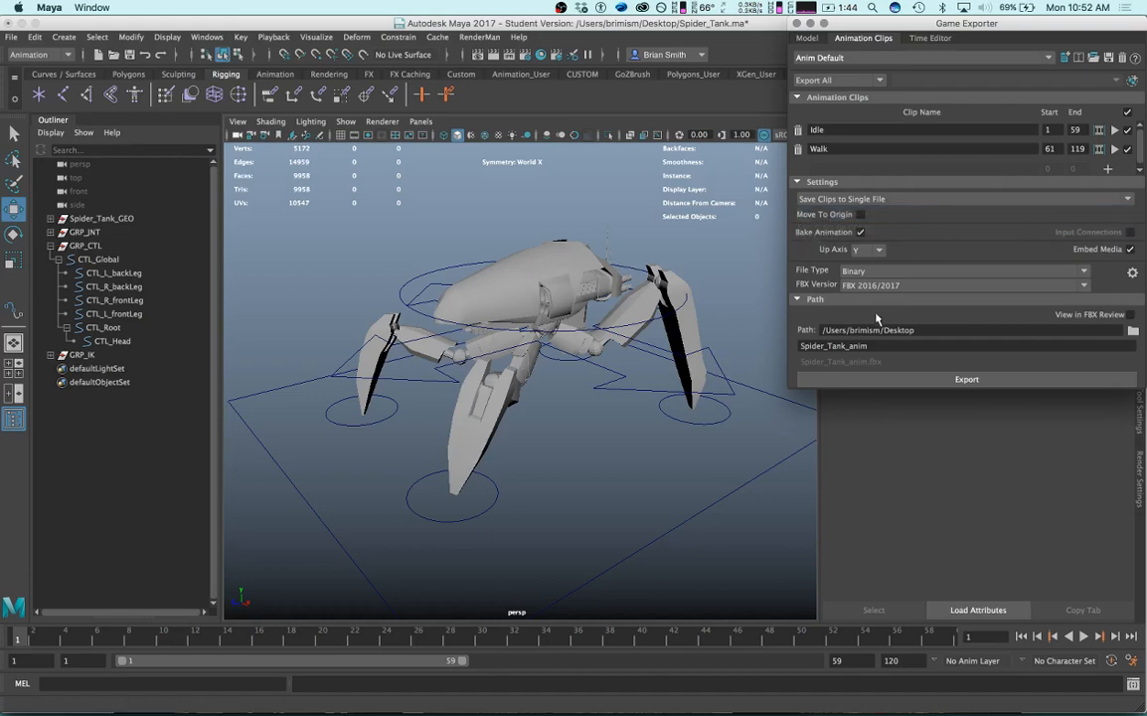
{"action": "left_click_drag", "start_coordinate": [949, 25], "coordinate": [884, 25]}
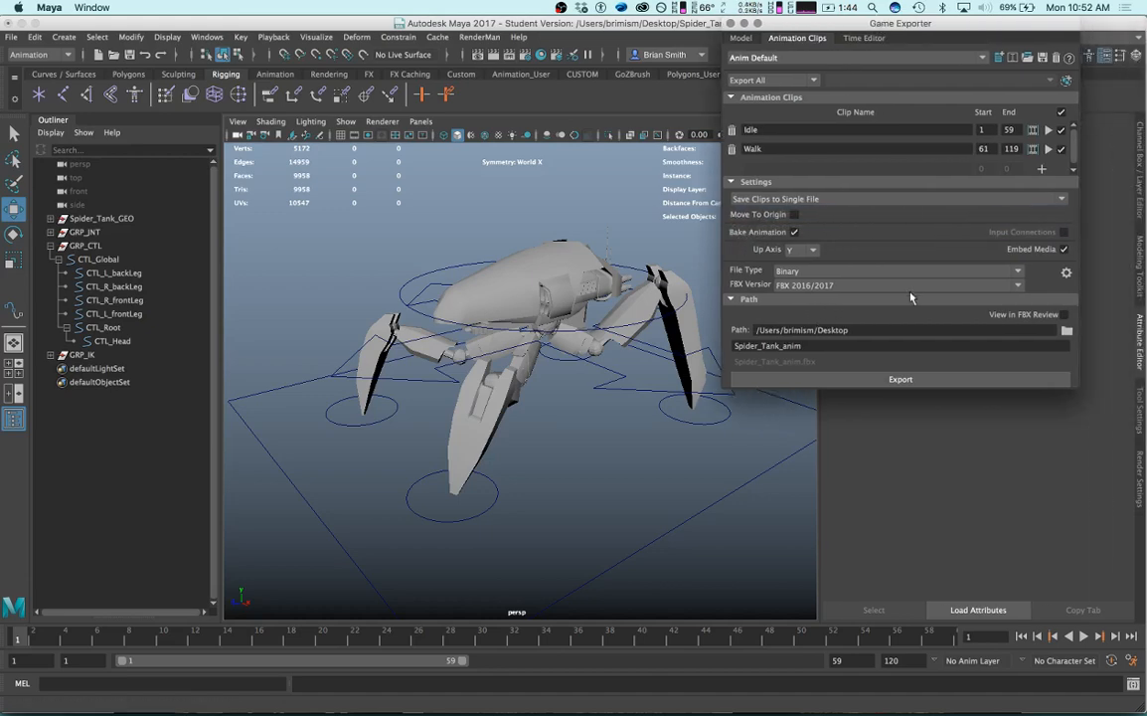
Start choosing the export directory for the .fbx file and show the contents of the Desktop folder.
{"action": "left_click", "coordinate": [1067, 332]}
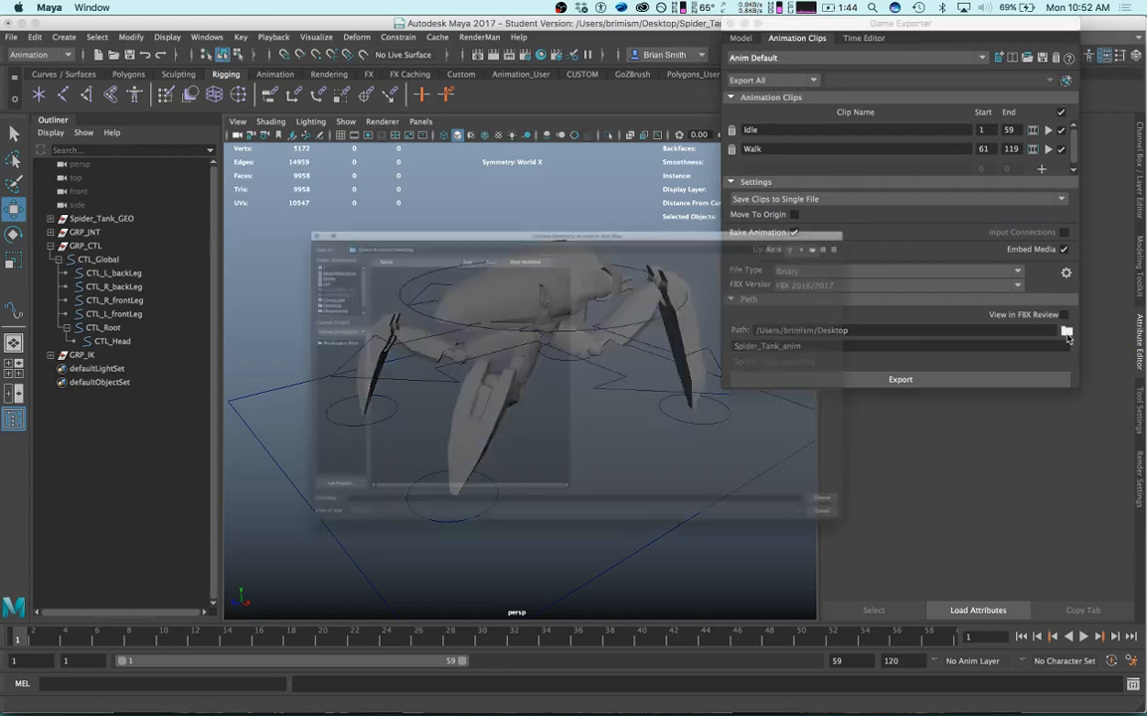
{"action": "left_click_drag", "start_coordinate": [777, 145], "coordinate": [644, 151]}
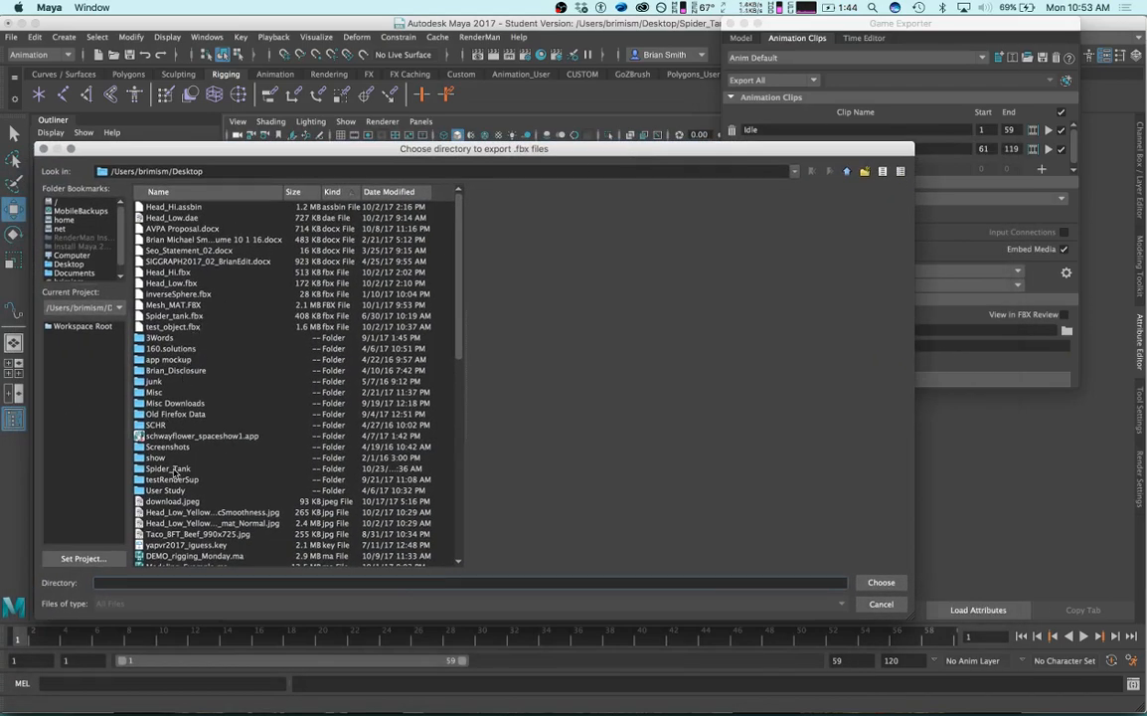
{"action": "scroll", "coordinate": [159, 427], "scroll_direction": "down", "scroll_amount": 2}
{"action": "scroll", "coordinate": [159, 427], "scroll_direction": "up", "scroll_amount": 2}
{"action": "left_click", "coordinate": [69, 263]}
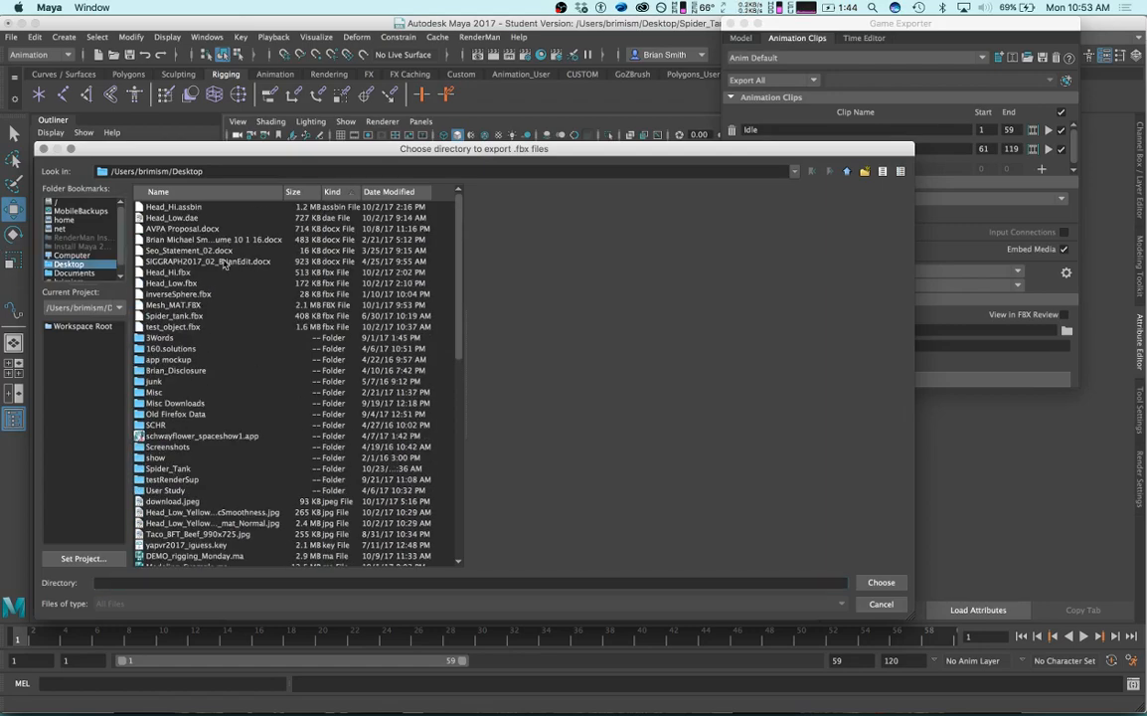
{"action": "left_click_drag", "start_coordinate": [288, 156], "coordinate": [257, 6]}
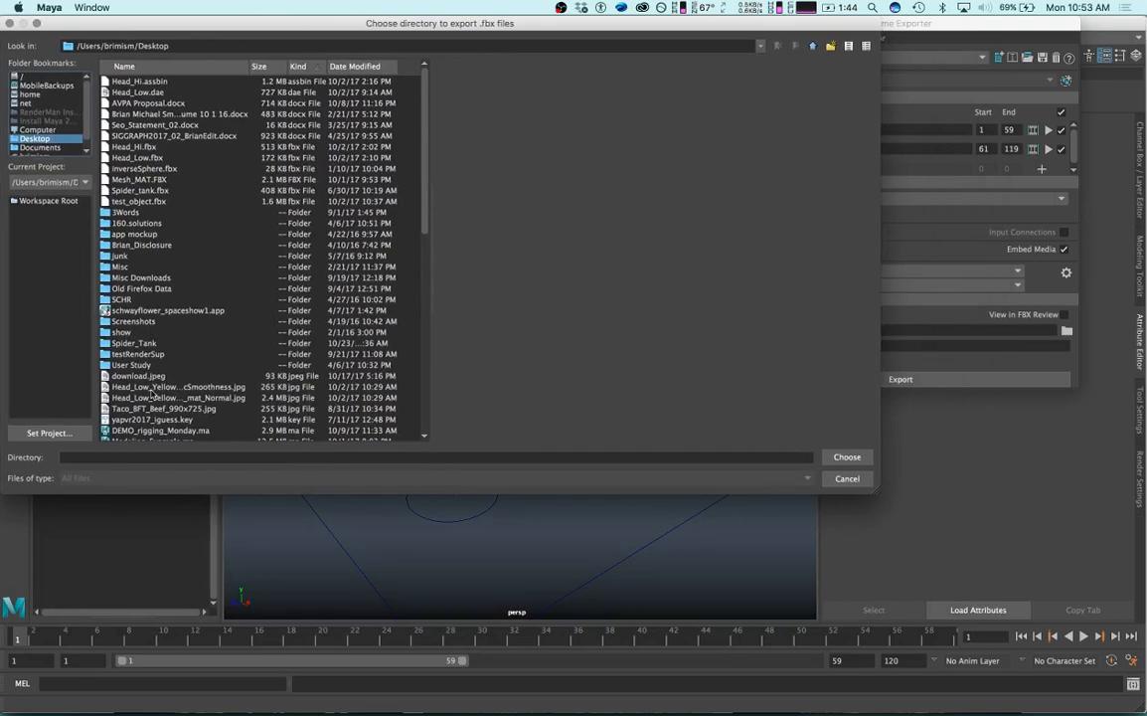
{"action": "left_click", "coordinate": [140, 350]}
{"action": "double_click", "coordinate": [111, 353]}
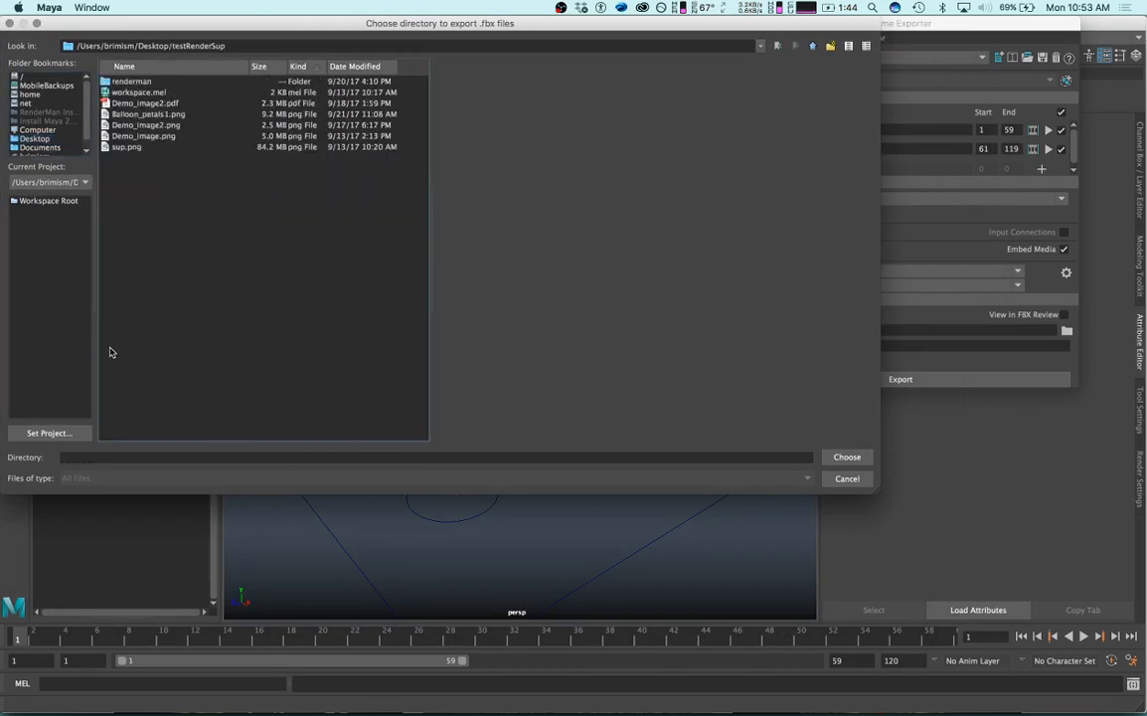
{"action": "left_click", "coordinate": [813, 46]}
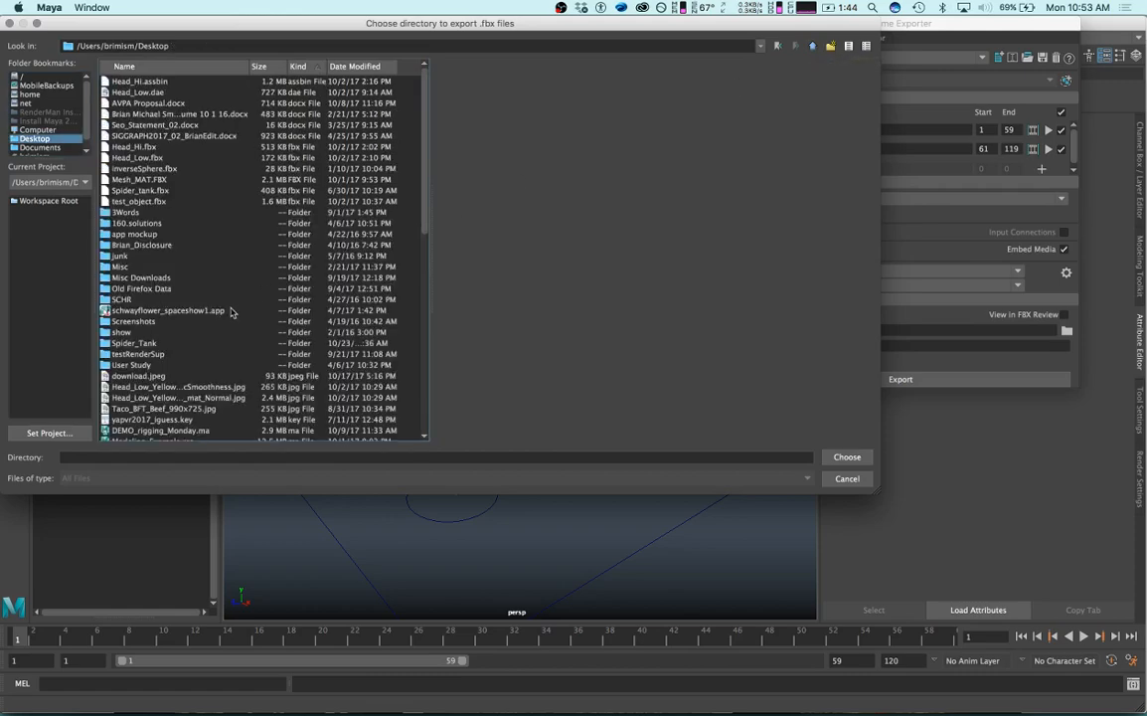
Set the export path to the Spider_Tank folder on the Desktop, leaving the directory name entry empty.
{"action": "double_click", "coordinate": [130, 314]}
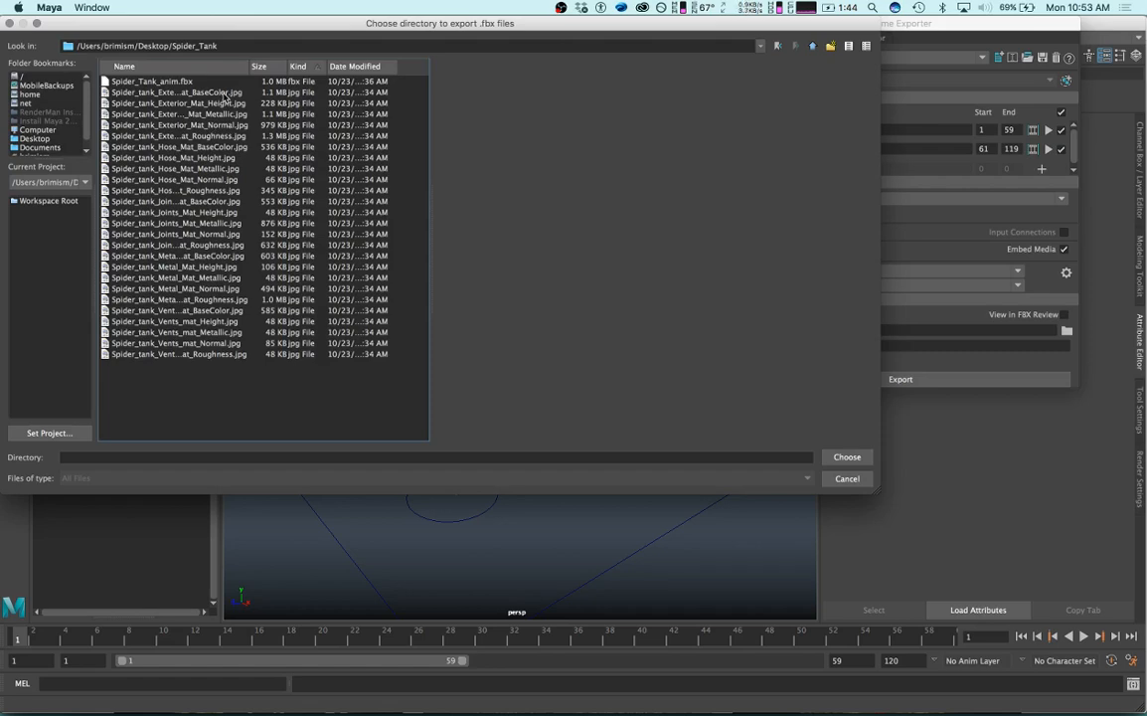
{"action": "left_click", "coordinate": [169, 80]}
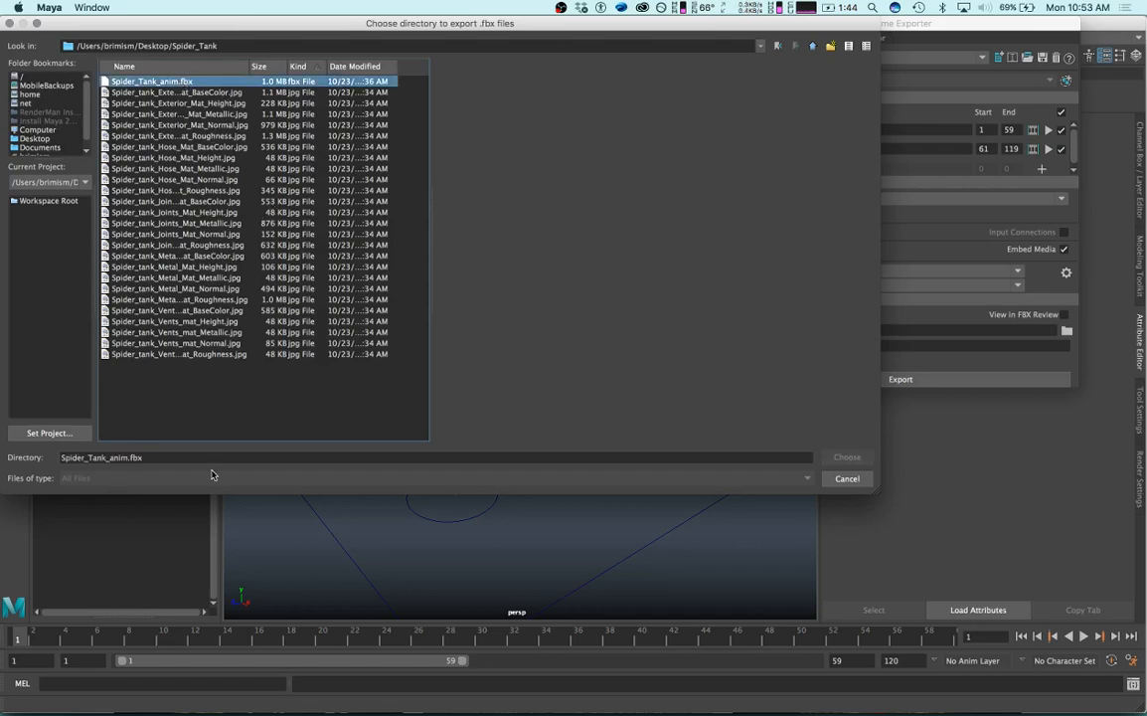
{"action": "left_click_drag", "start_coordinate": [187, 460], "coordinate": [2, 461]}
{"action": "key", "text": "BackSpace"}
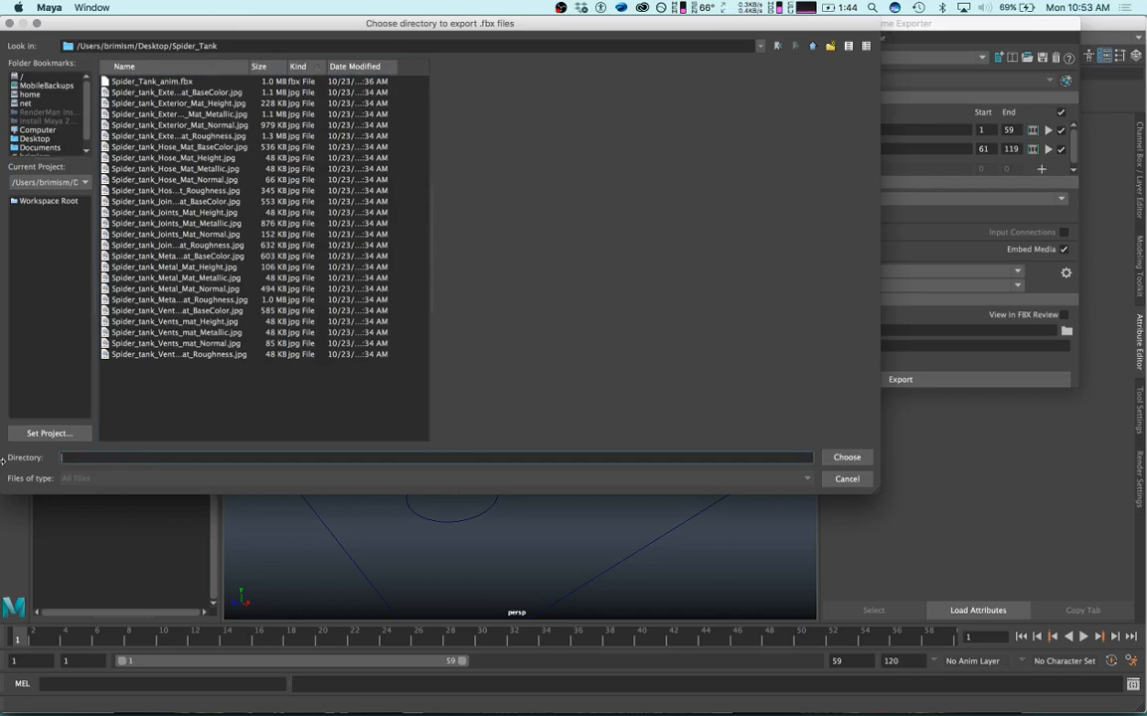
{"action": "left_click", "coordinate": [848, 457]}
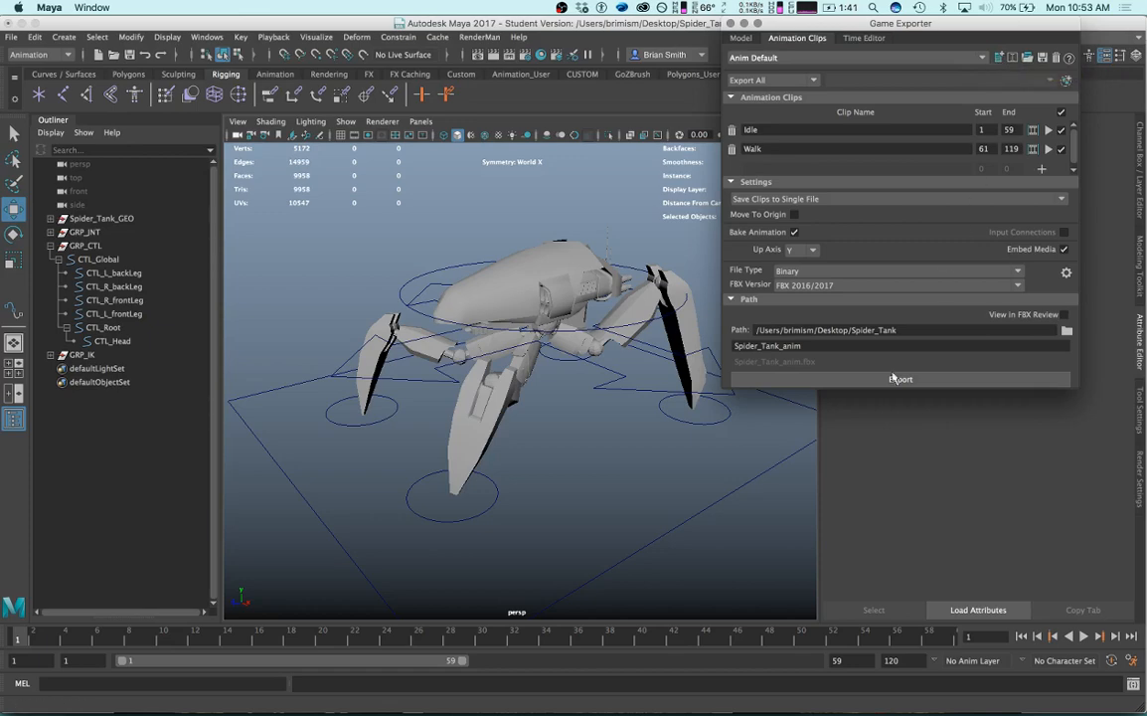
Check the export path, the Spider_Tank_anim file name, and the full names of the files in the Spider_Tank folder.
{"action": "double_click", "coordinate": [822, 345]}
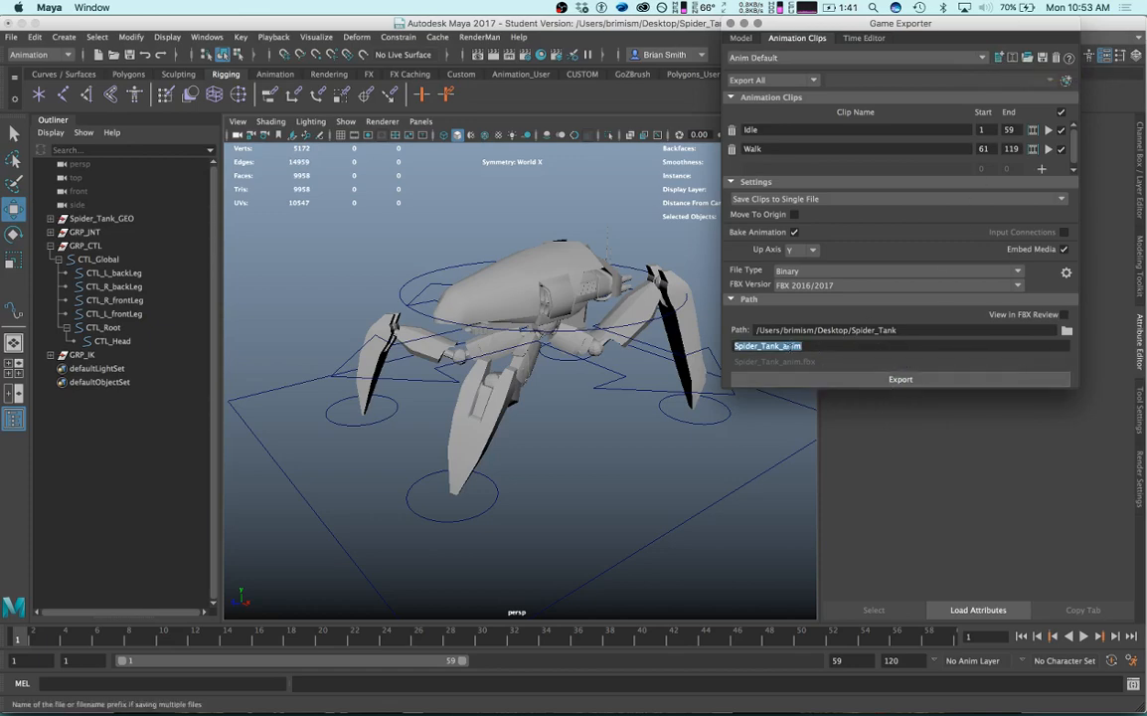
{"action": "left_click_drag", "start_coordinate": [898, 330], "coordinate": [850, 330]}
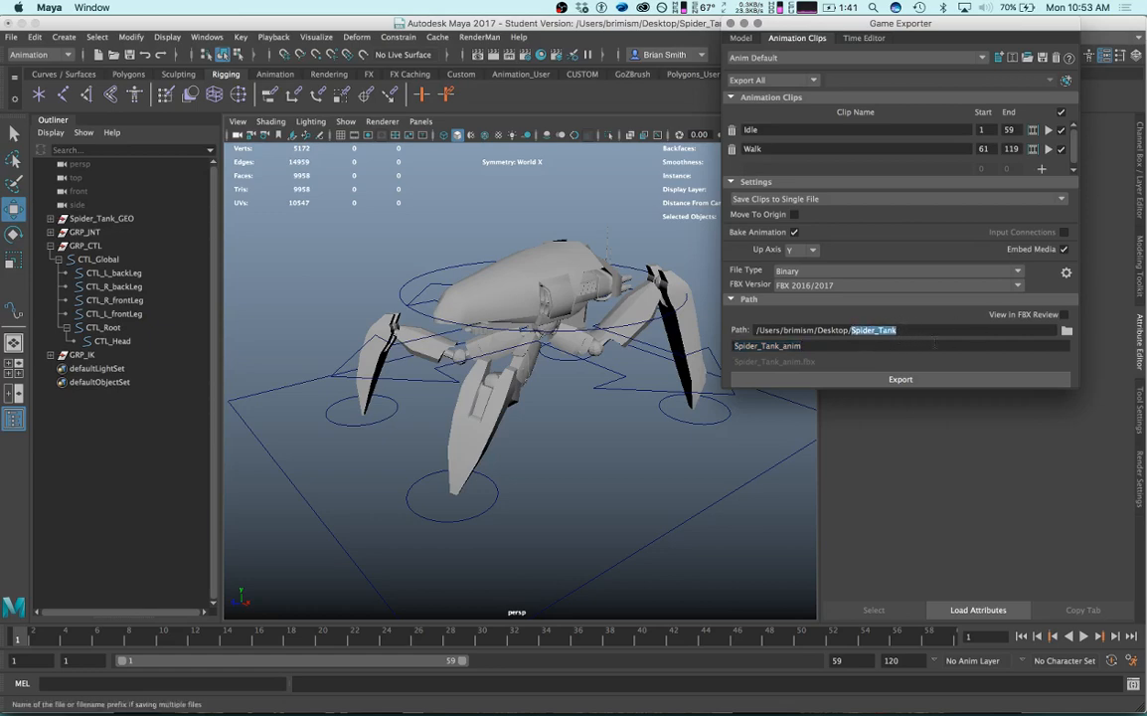
{"action": "left_click", "coordinate": [848, 346]}
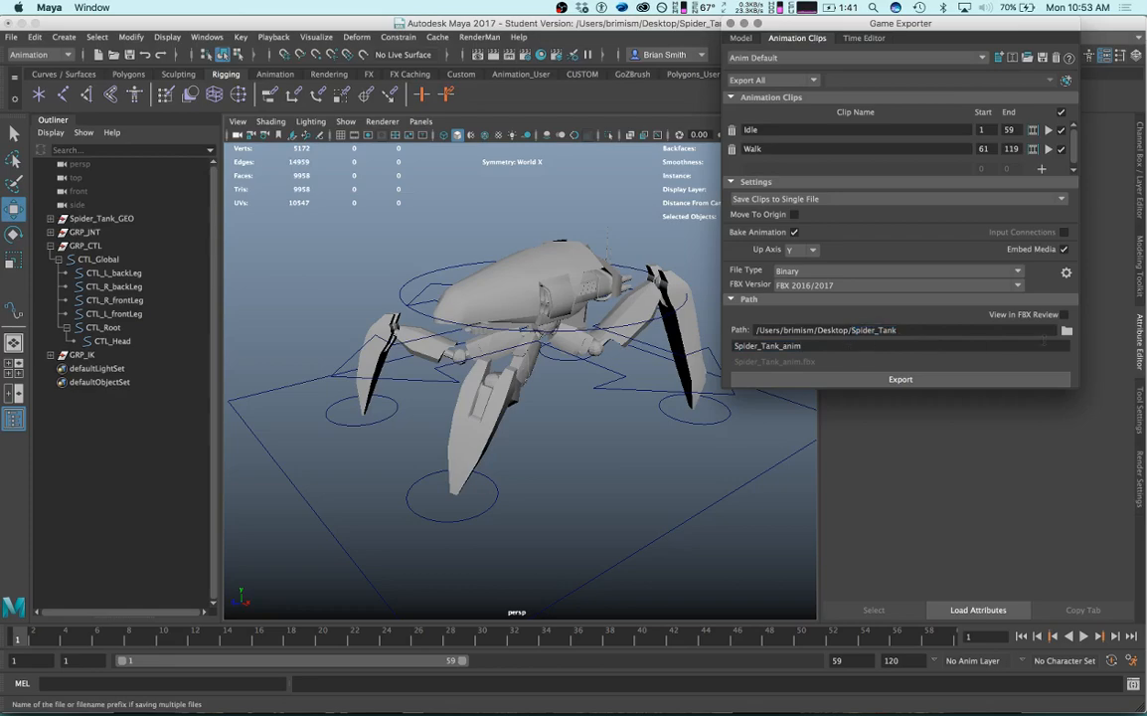
{"action": "left_click", "coordinate": [1067, 330]}
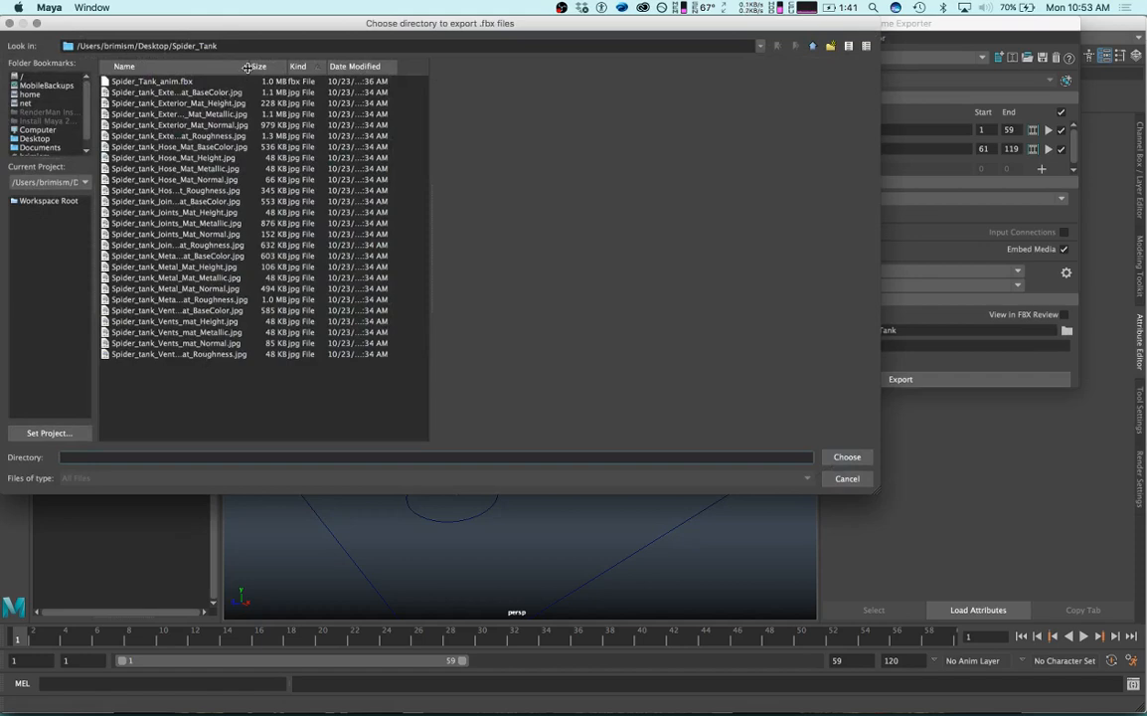
{"action": "left_click_drag", "start_coordinate": [250, 65], "coordinate": [314, 65]}
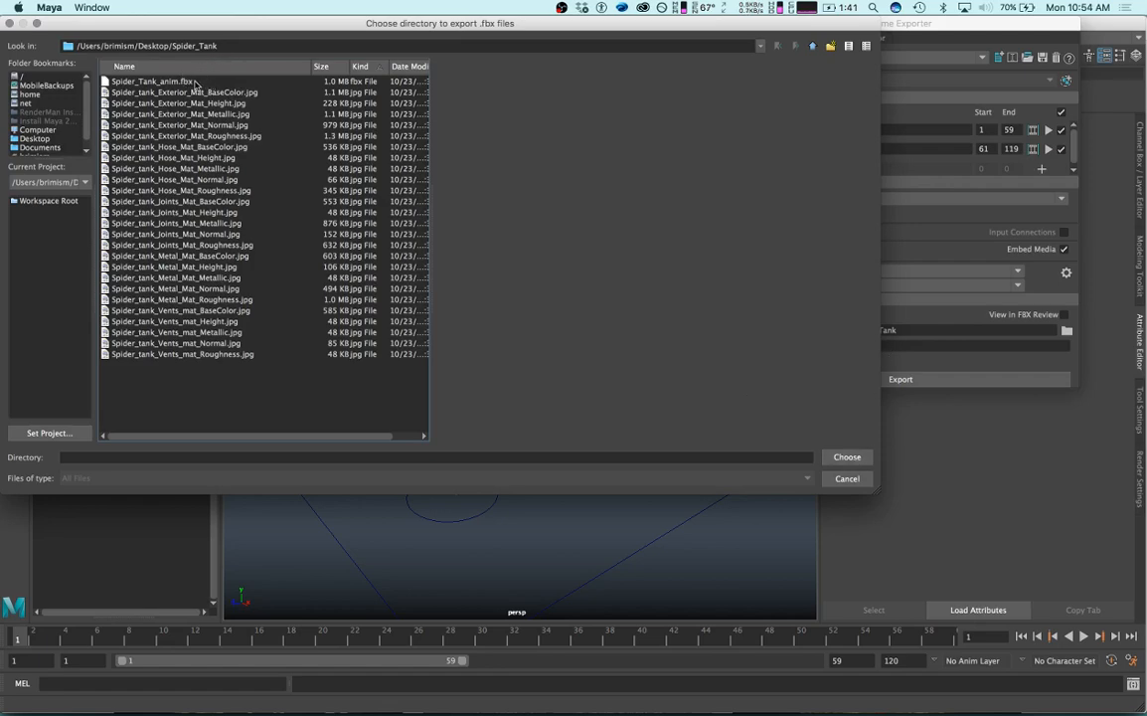
{"action": "left_click", "coordinate": [847, 481]}
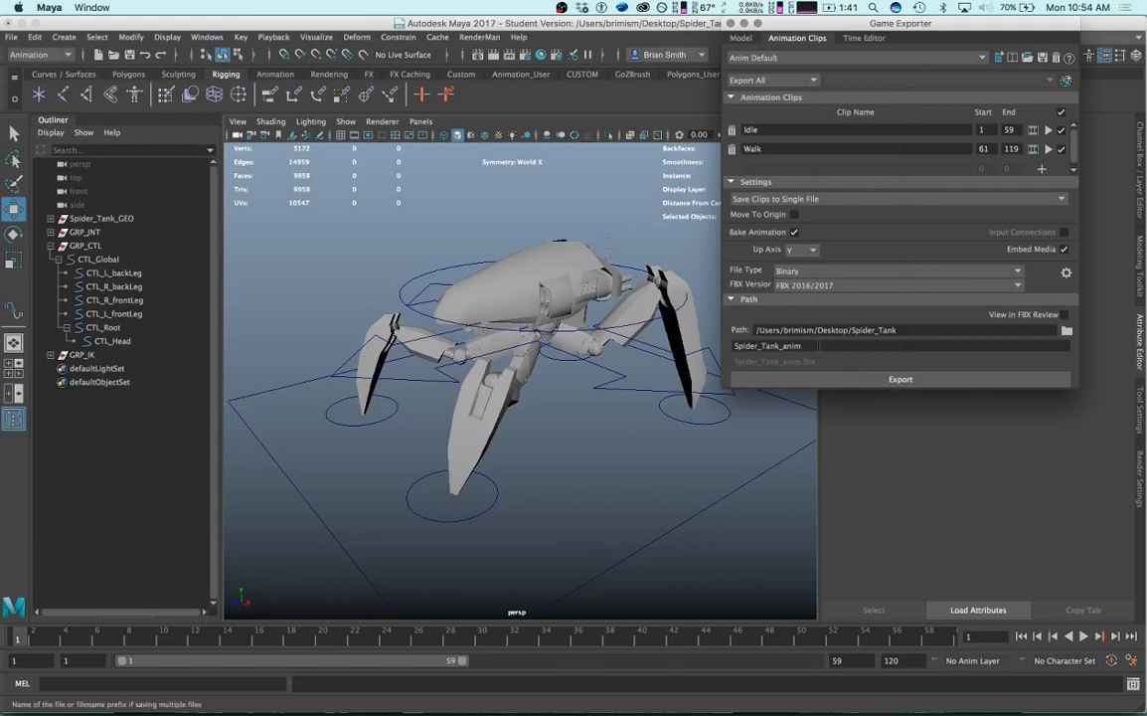
Export the Idle and Walk clips as Spider_Tank_anim.fbx, replacing the existing file in the Spider_Tank folder.
{"action": "left_click", "coordinate": [885, 381]}
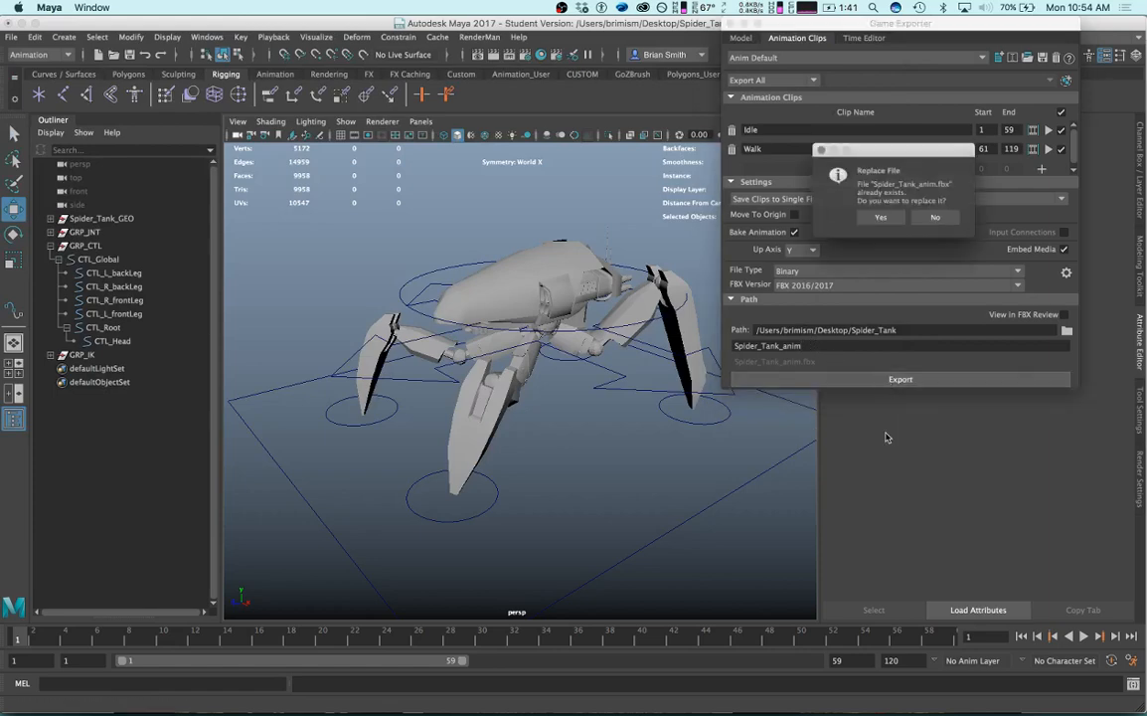
{"action": "left_click", "coordinate": [881, 220]}
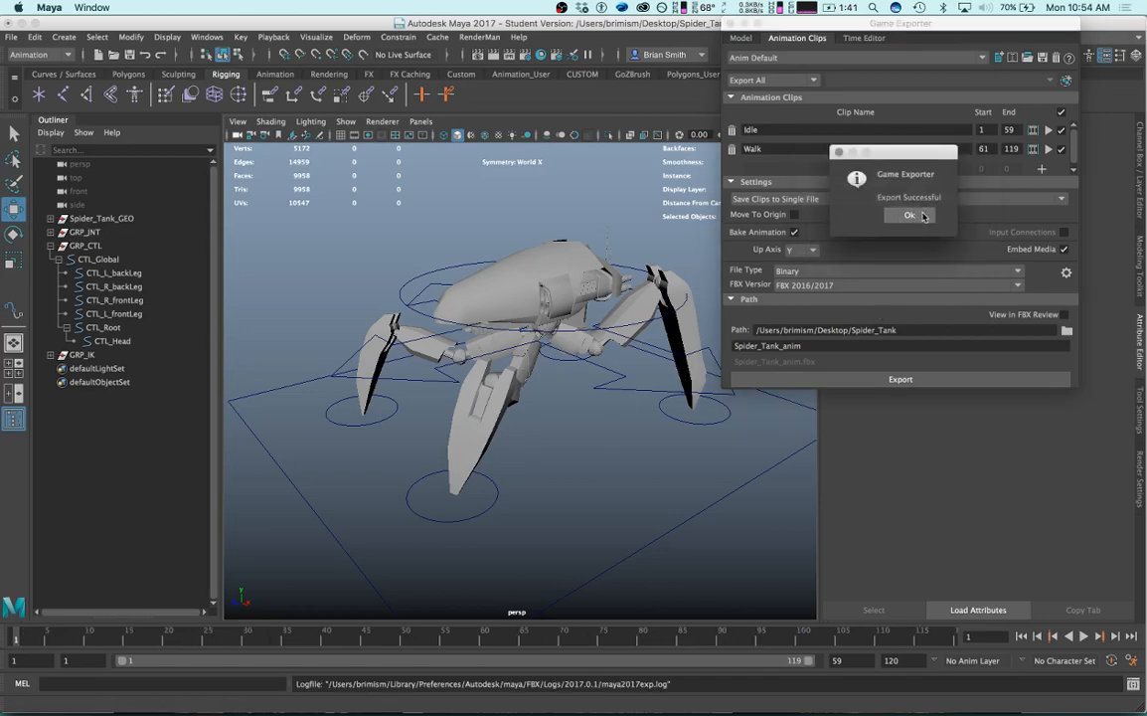
Close the Game Exporter and start an FBX Export All with Spider_tank.fbx on the Desktop as the target file.
{"action": "left_click", "coordinate": [916, 217]}
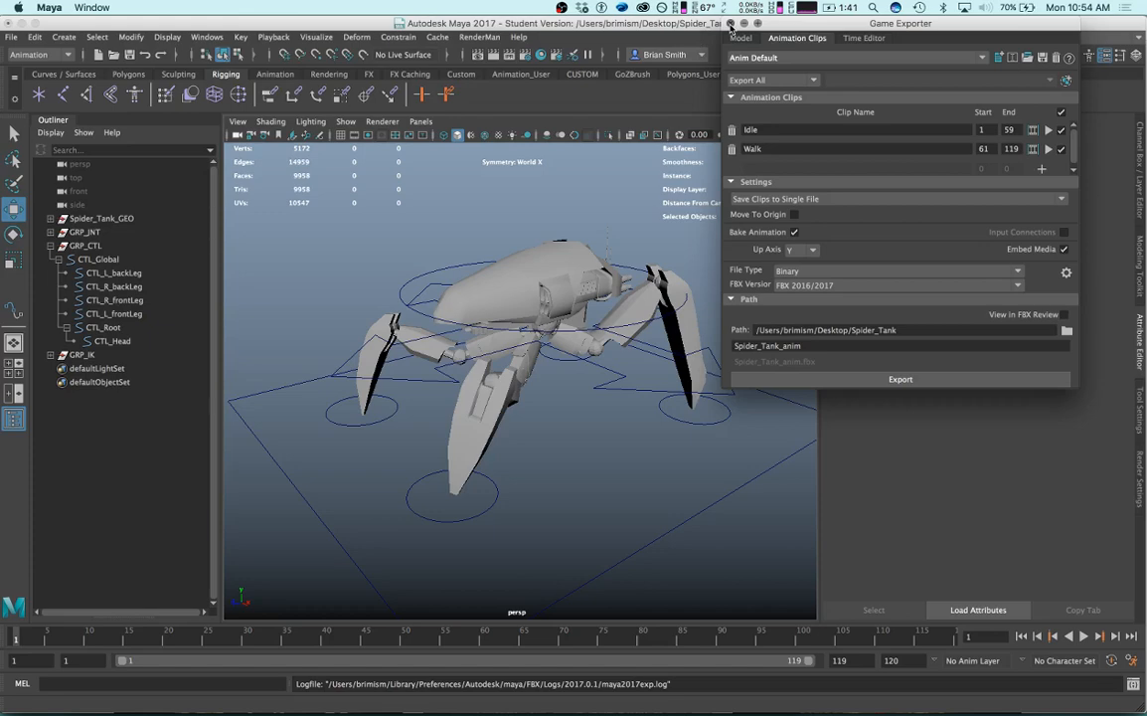
{"action": "left_click", "coordinate": [732, 24]}
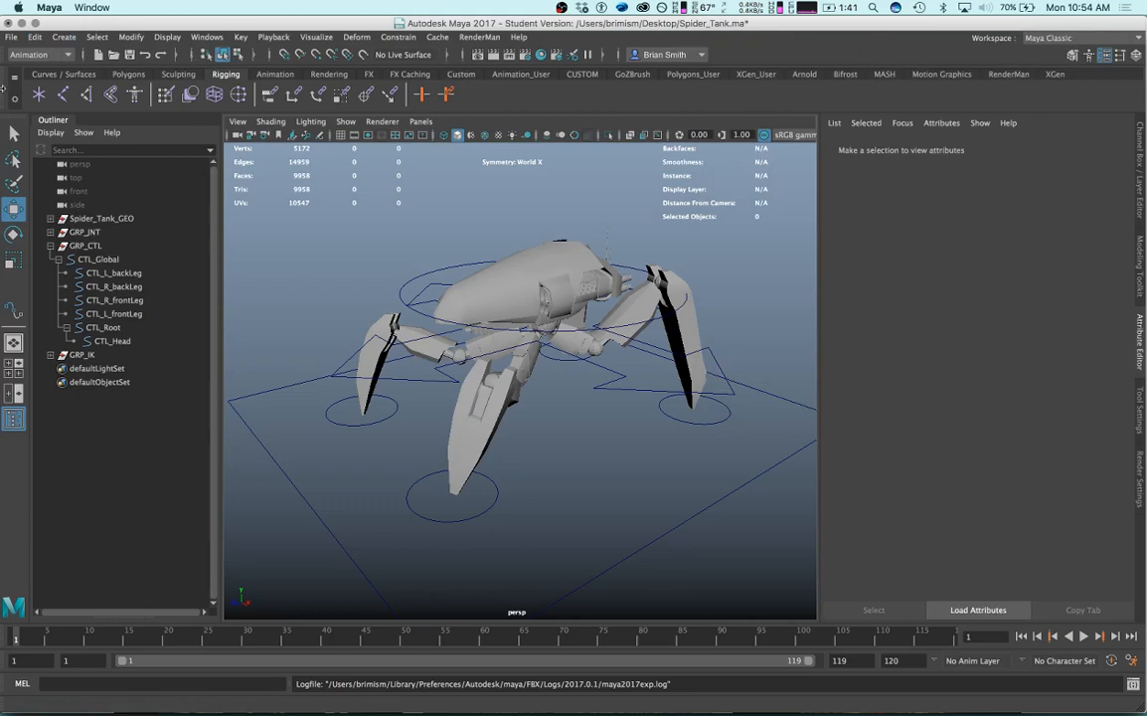
{"action": "left_click", "coordinate": [11, 37]}
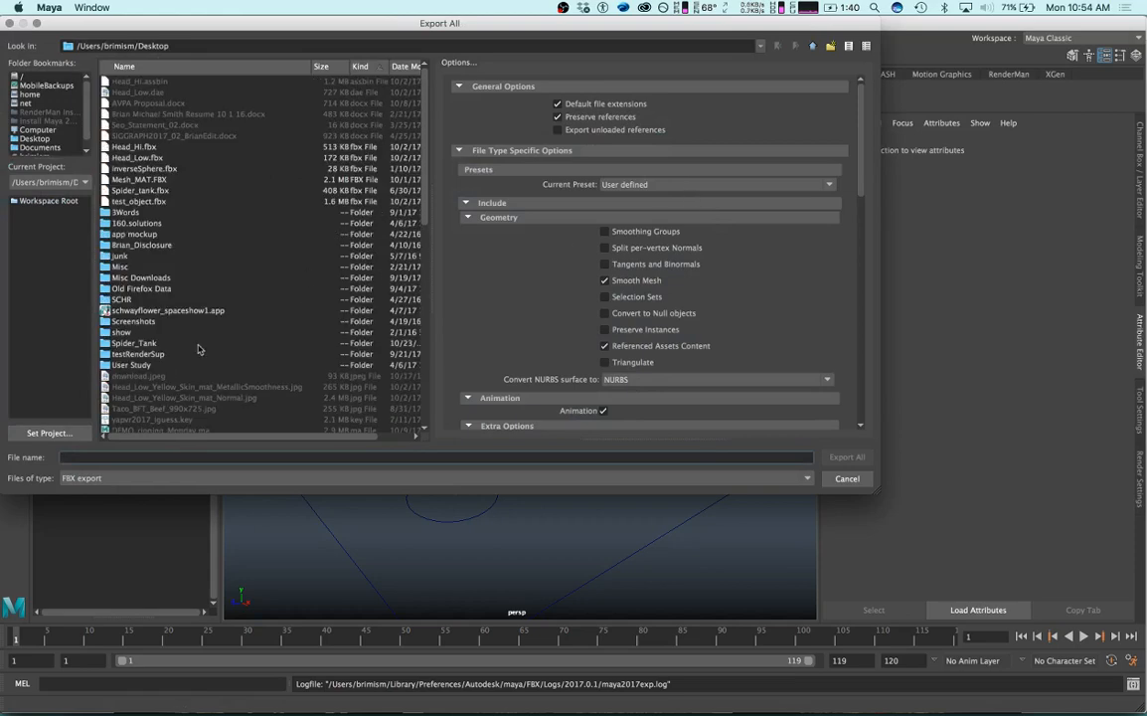
{"action": "left_click", "coordinate": [160, 190]}
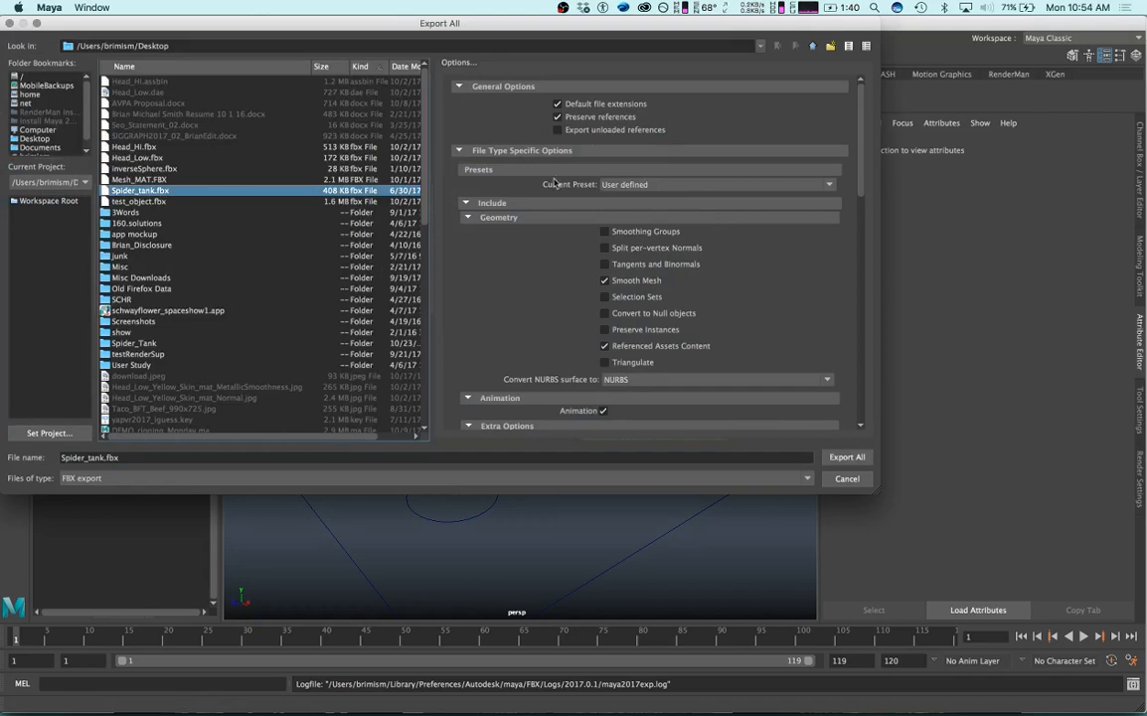
Set the Bake Animation end frame to 59 in the FBX export options and dismiss the Java update notice.
{"action": "scroll", "coordinate": [527, 251], "scroll_direction": "down", "scroll_amount": 5}
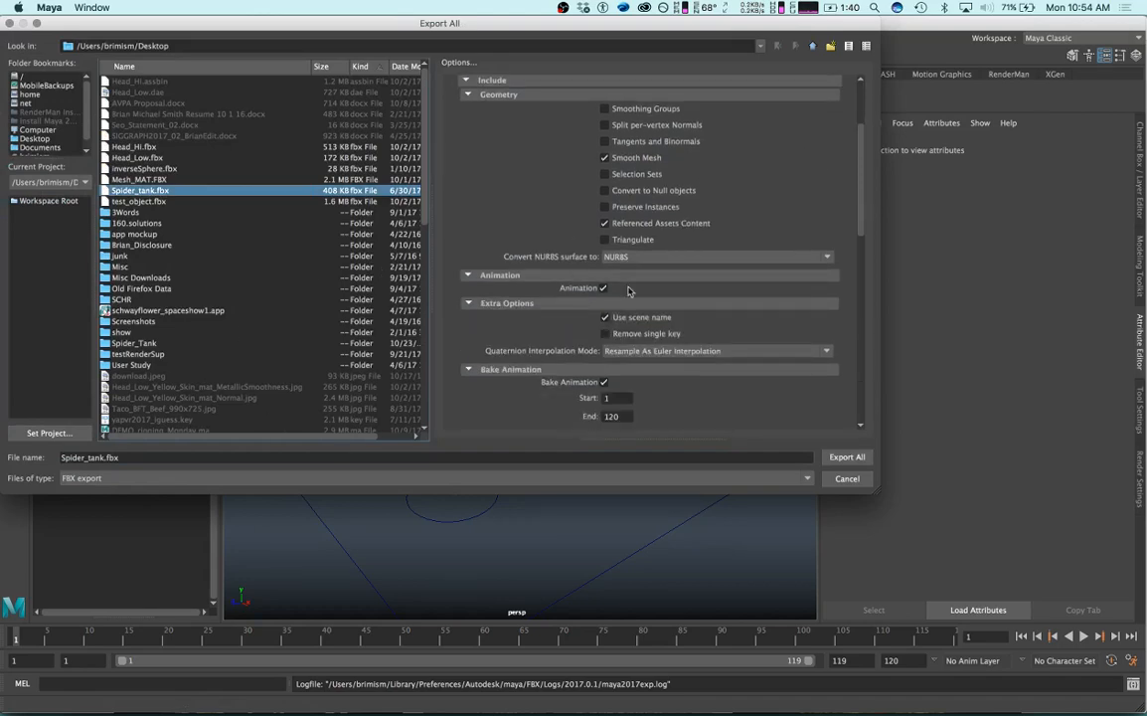
{"action": "scroll", "coordinate": [537, 257], "scroll_direction": "up", "scroll_amount": 5}
{"action": "scroll", "coordinate": [539, 307], "scroll_direction": "down", "scroll_amount": 5}
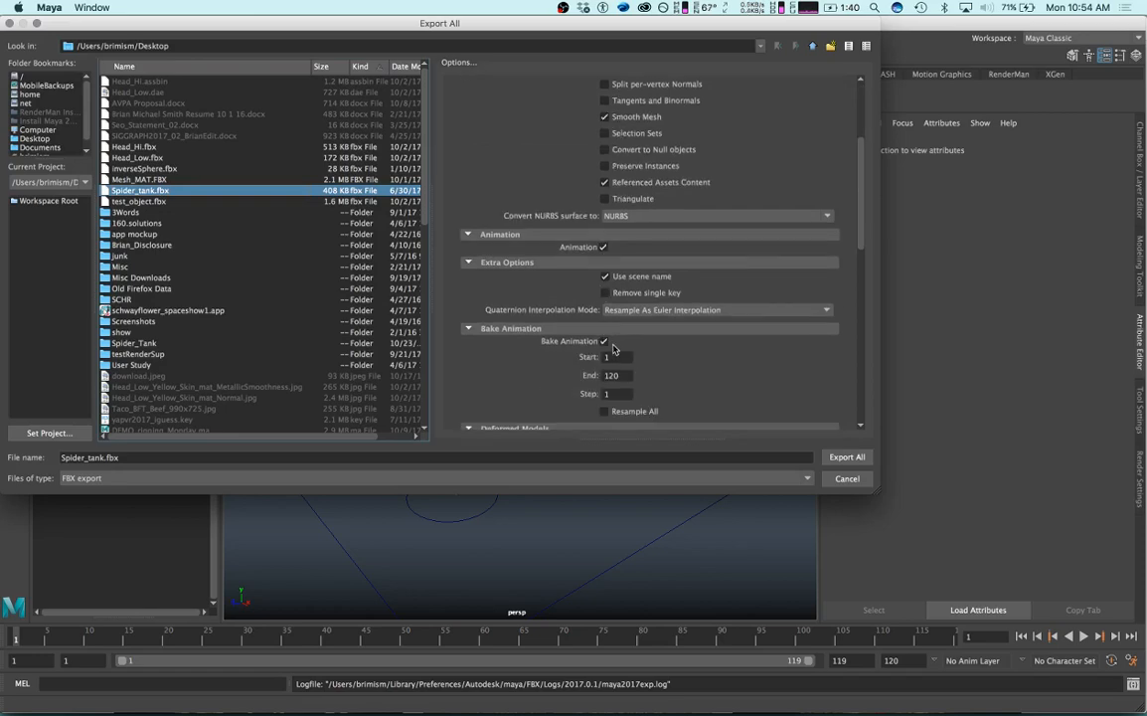
{"action": "left_click", "coordinate": [603, 341]}
{"action": "left_click_drag", "start_coordinate": [621, 375], "coordinate": [591, 374]}
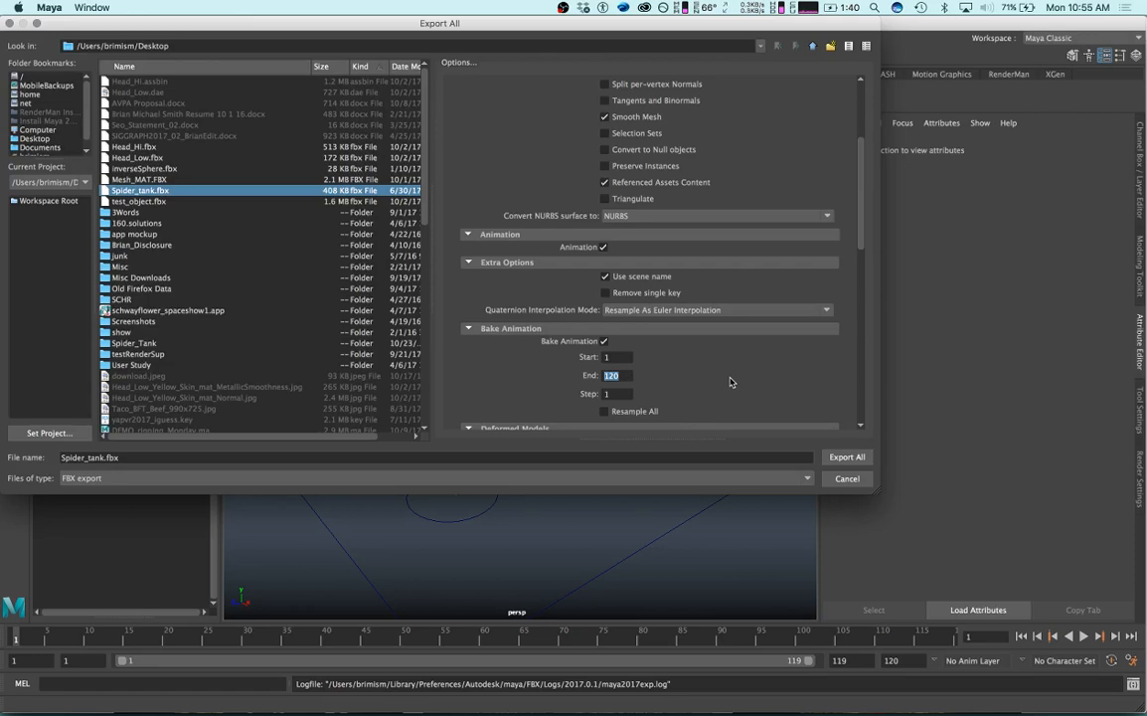
{"action": "type", "text": "59"}
{"action": "scroll", "coordinate": [720, 378], "scroll_direction": "down", "scroll_amount": 4}
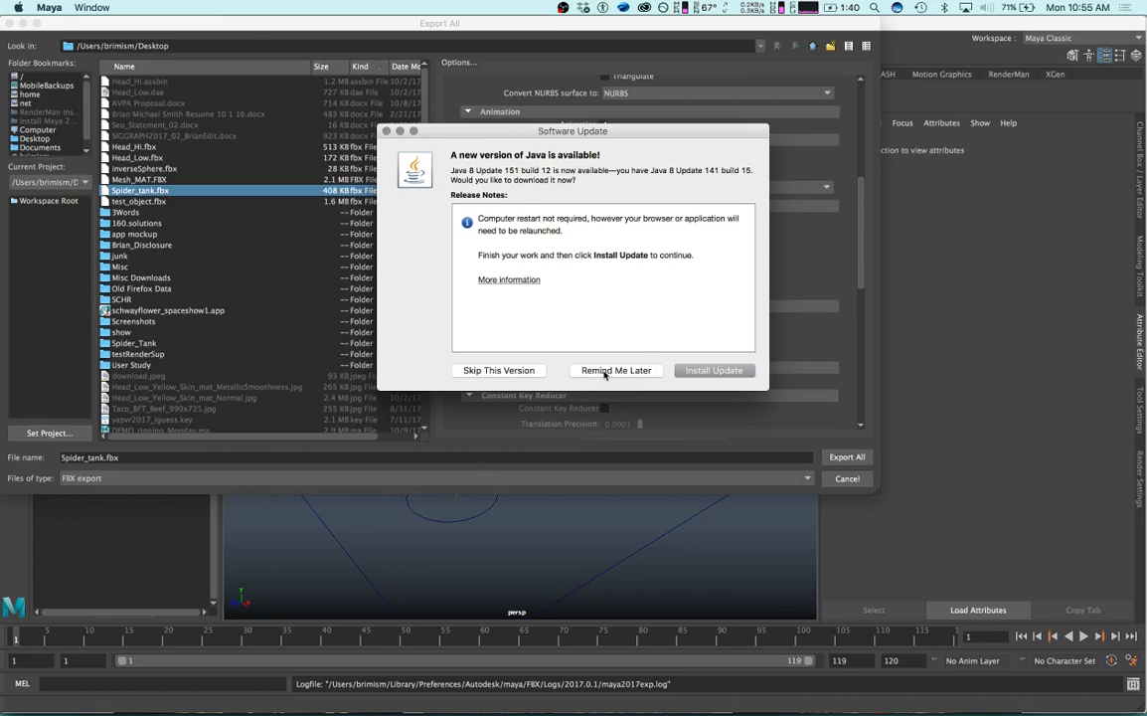
{"action": "left_click", "coordinate": [498, 370]}
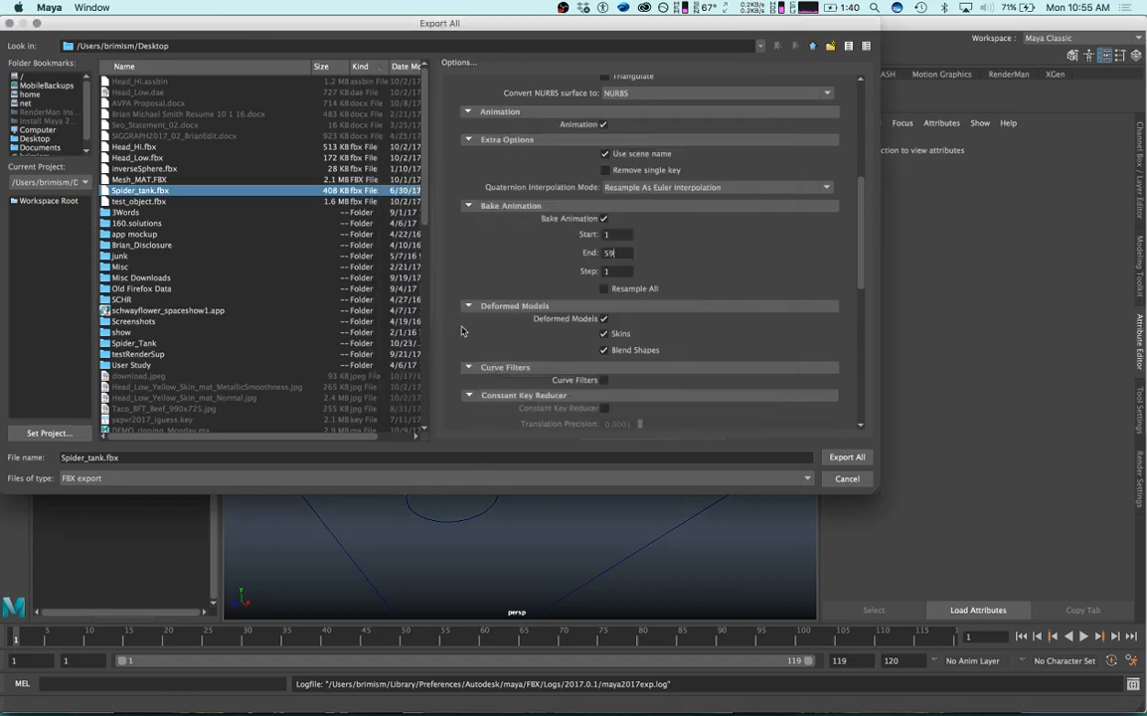
Examine the Bake Animation, Deformed Models, Constraints and Embed Media export settings and the sections under Advanced Options.
{"action": "scroll", "coordinate": [684, 263], "scroll_direction": "down", "scroll_amount": 3}
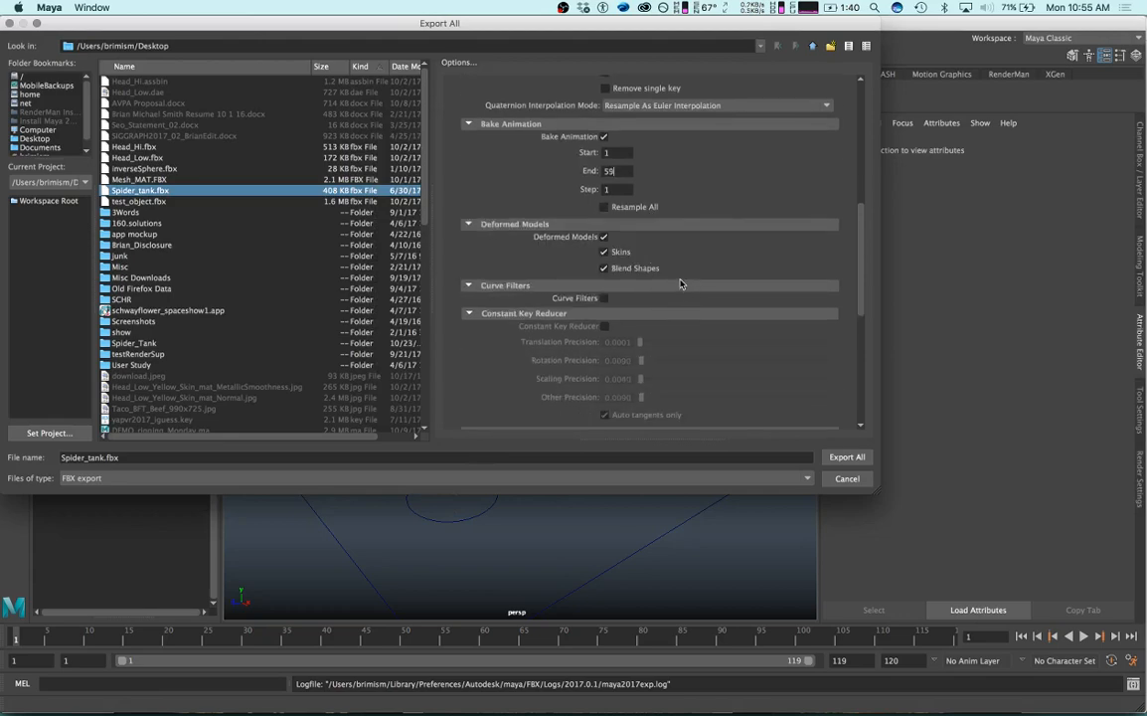
{"action": "scroll", "coordinate": [681, 284], "scroll_direction": "up", "scroll_amount": 3}
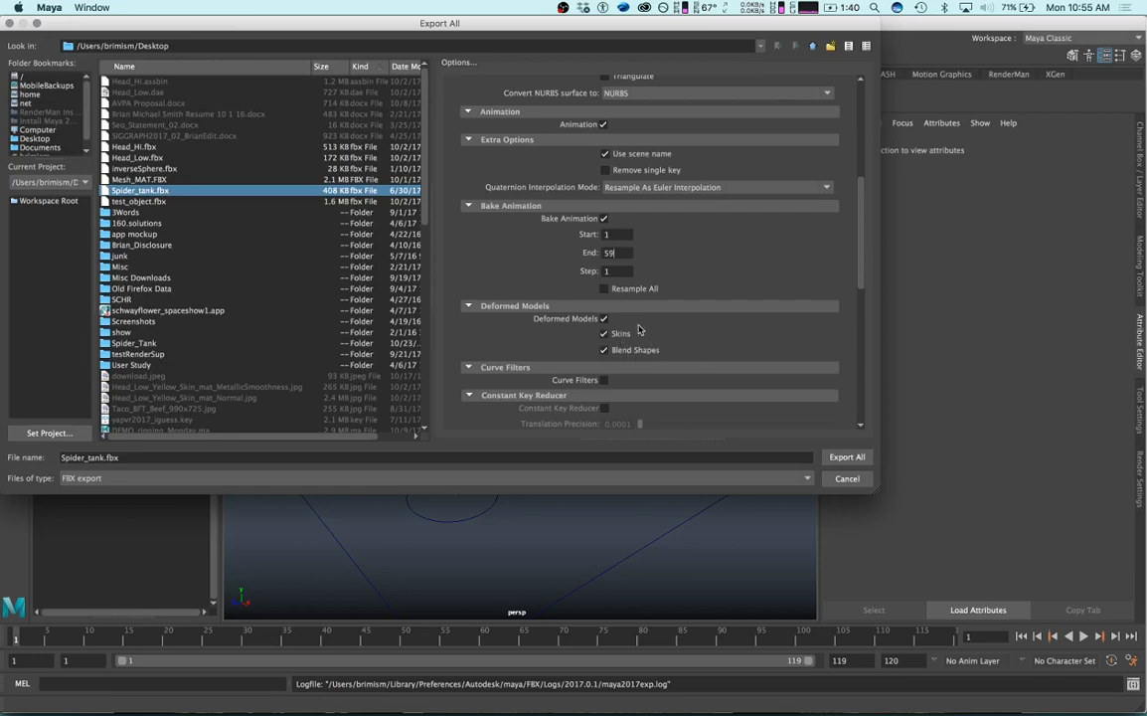
{"action": "scroll", "coordinate": [657, 333], "scroll_direction": "down", "scroll_amount": 6}
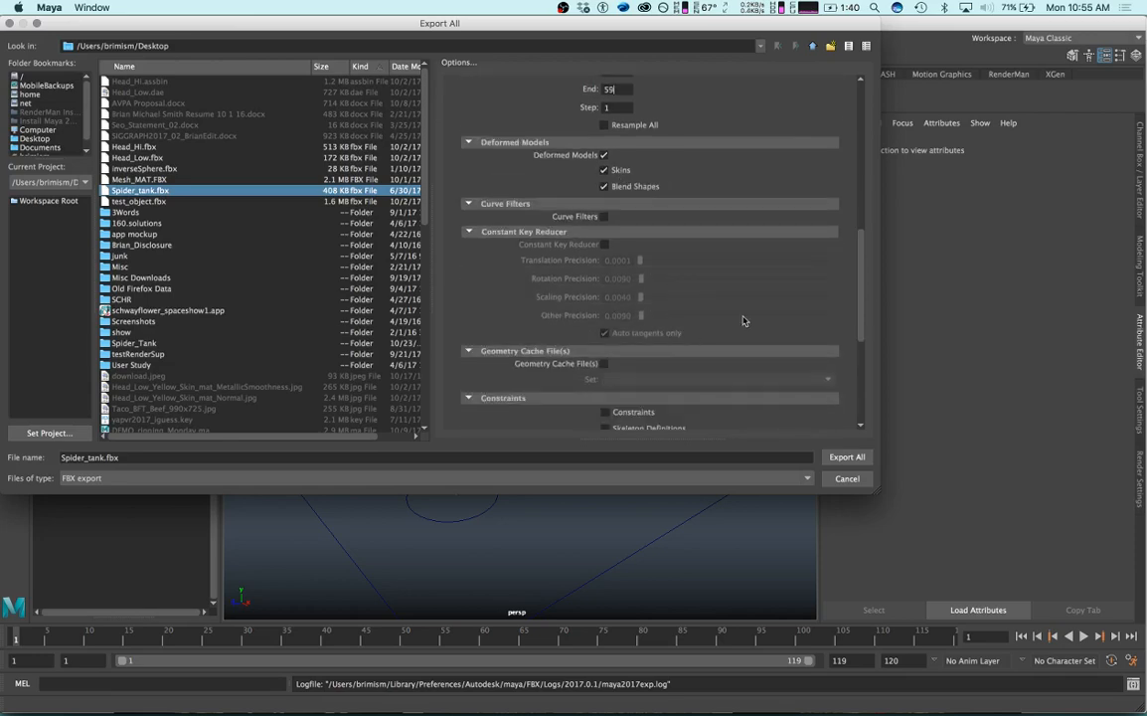
{"action": "scroll", "coordinate": [734, 296], "scroll_direction": "down", "scroll_amount": 3}
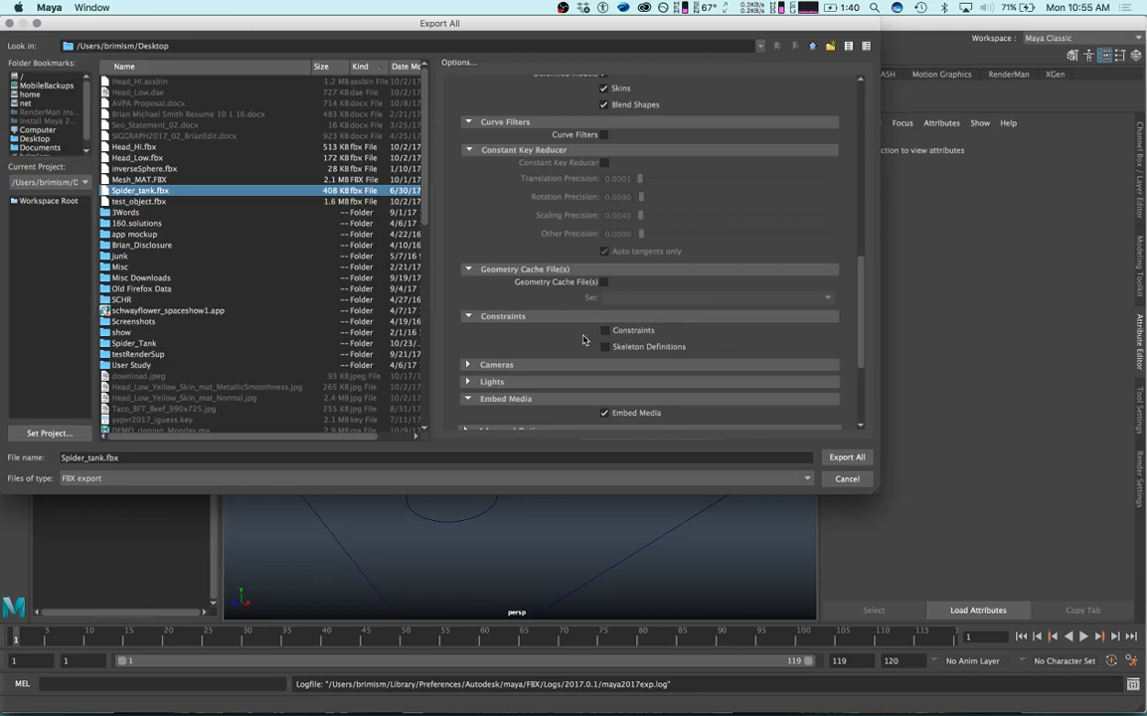
{"action": "scroll", "coordinate": [566, 336], "scroll_direction": "down", "scroll_amount": 3}
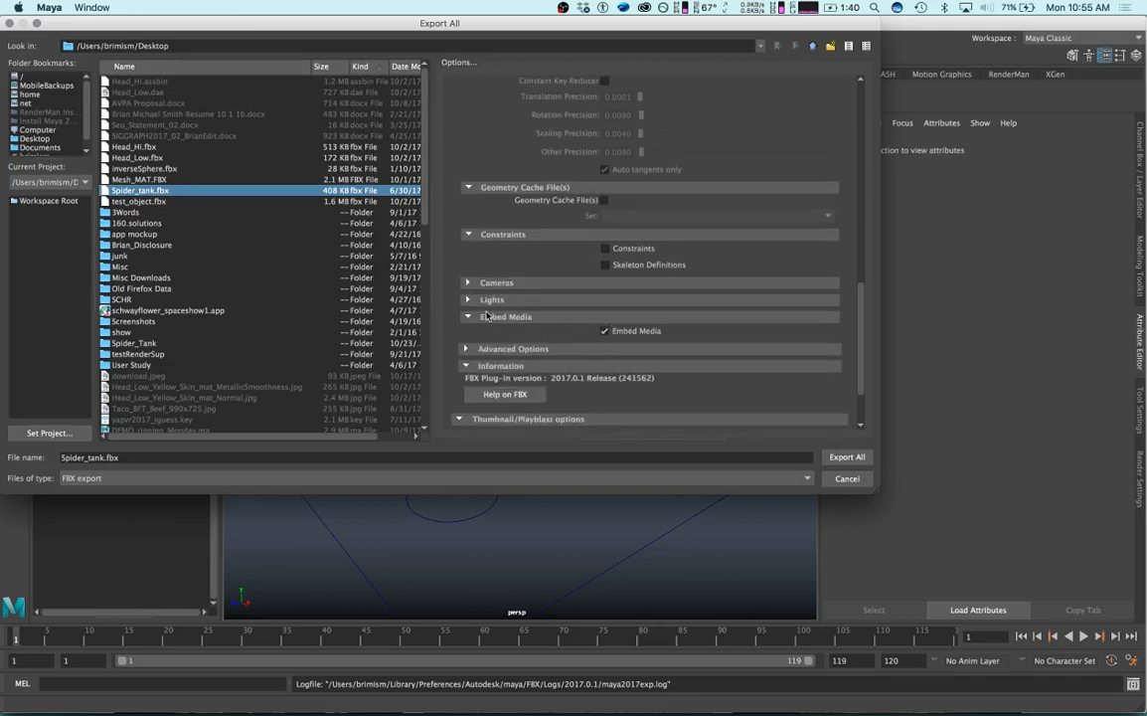
{"action": "scroll", "coordinate": [666, 299], "scroll_direction": "down", "scroll_amount": 2}
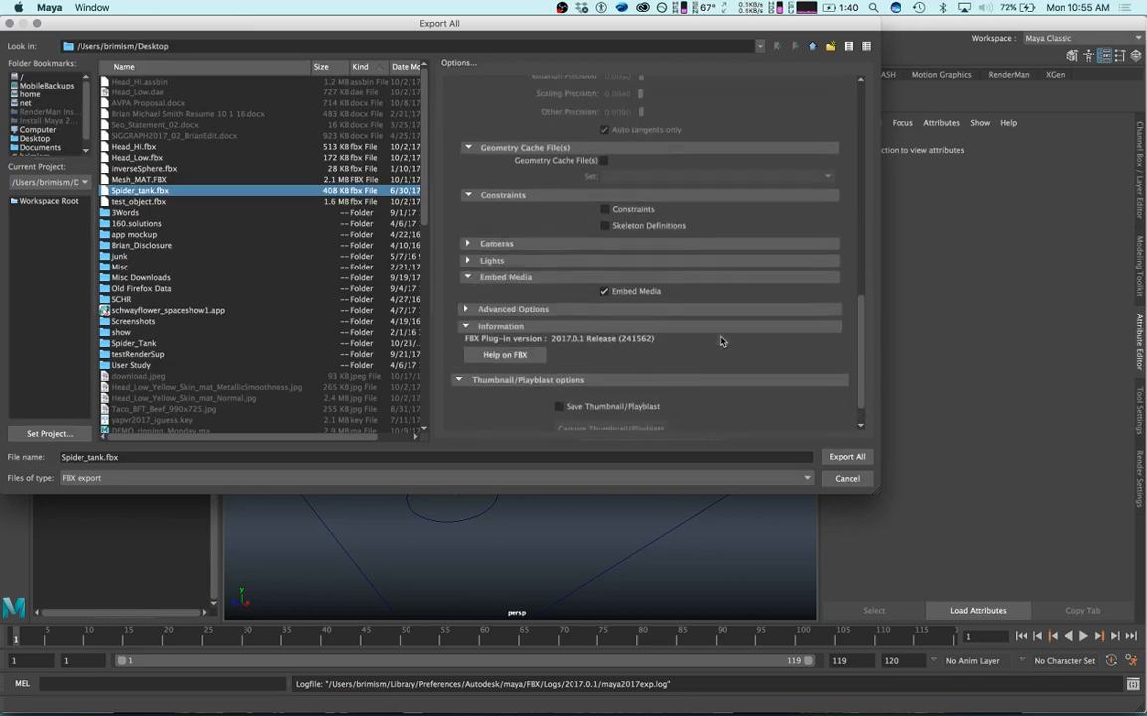
{"action": "scroll", "coordinate": [722, 341], "scroll_direction": "up", "scroll_amount": 10}
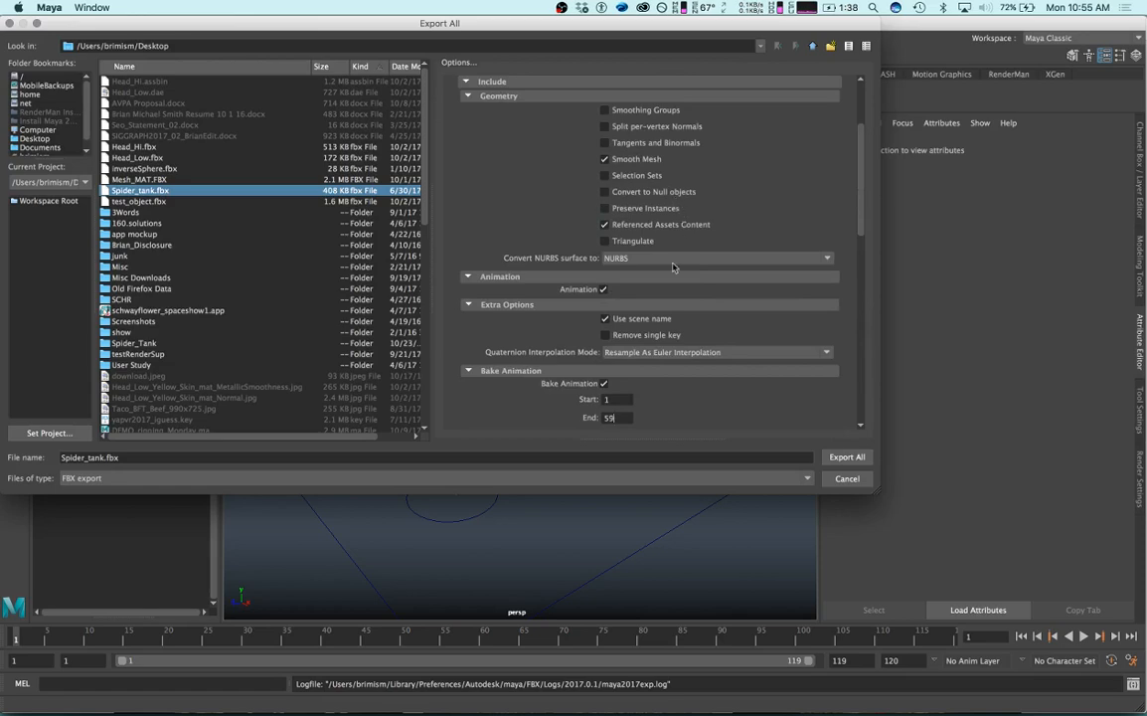
{"action": "scroll", "coordinate": [537, 346], "scroll_direction": "down", "scroll_amount": 10}
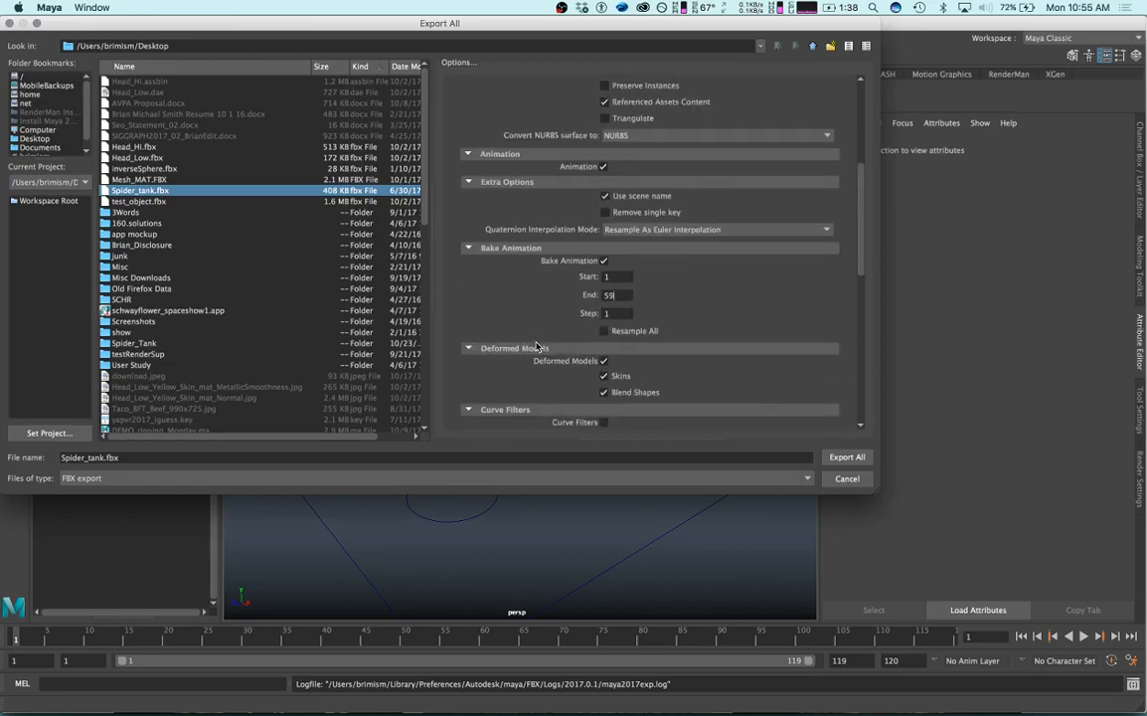
{"action": "scroll", "coordinate": [537, 347], "scroll_direction": "down", "scroll_amount": 4}
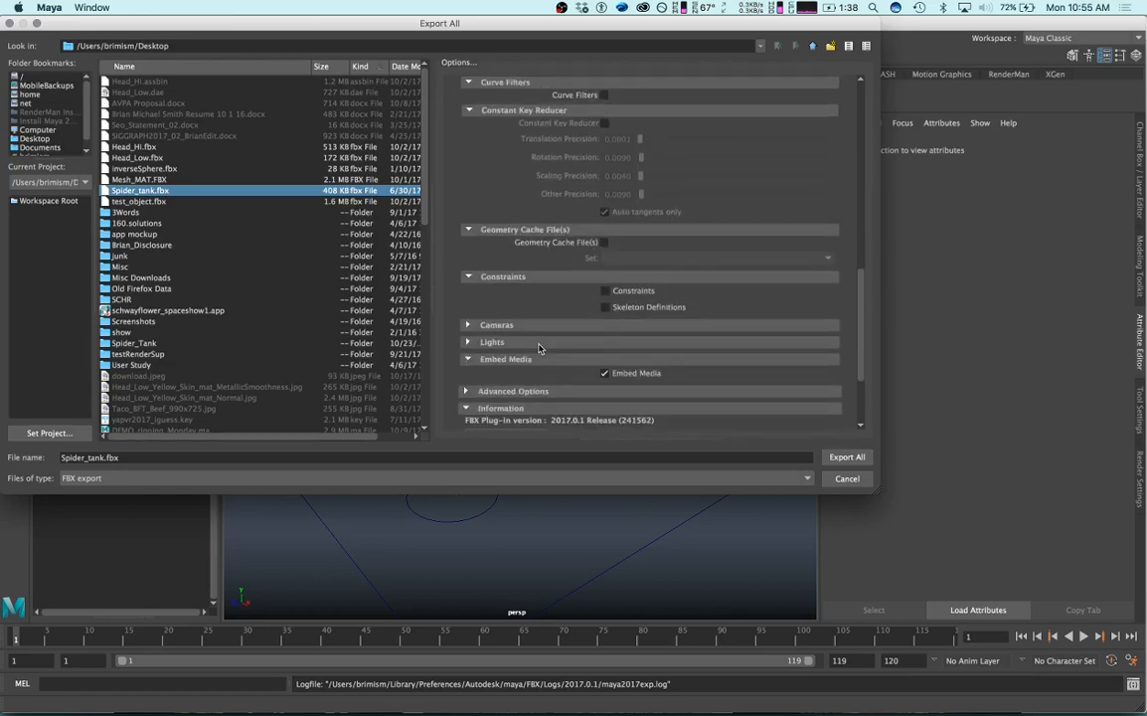
{"action": "left_click", "coordinate": [513, 350]}
{"action": "scroll", "coordinate": [524, 350], "scroll_direction": "down", "scroll_amount": 2}
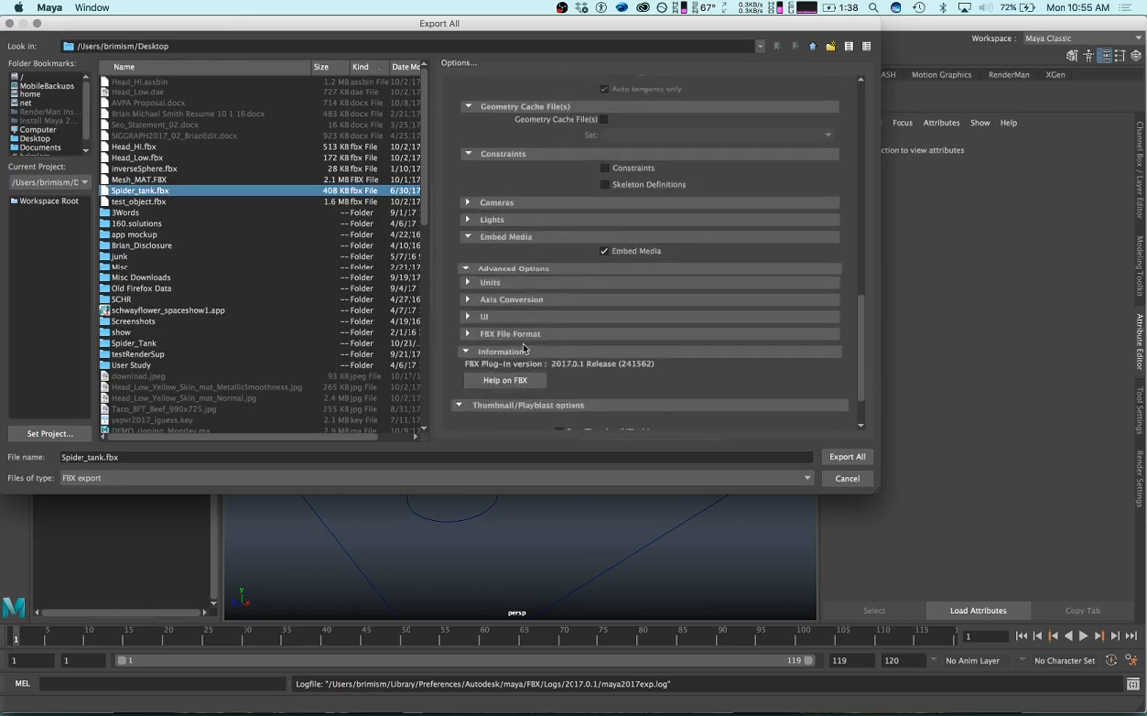
{"action": "left_click", "coordinate": [509, 269]}
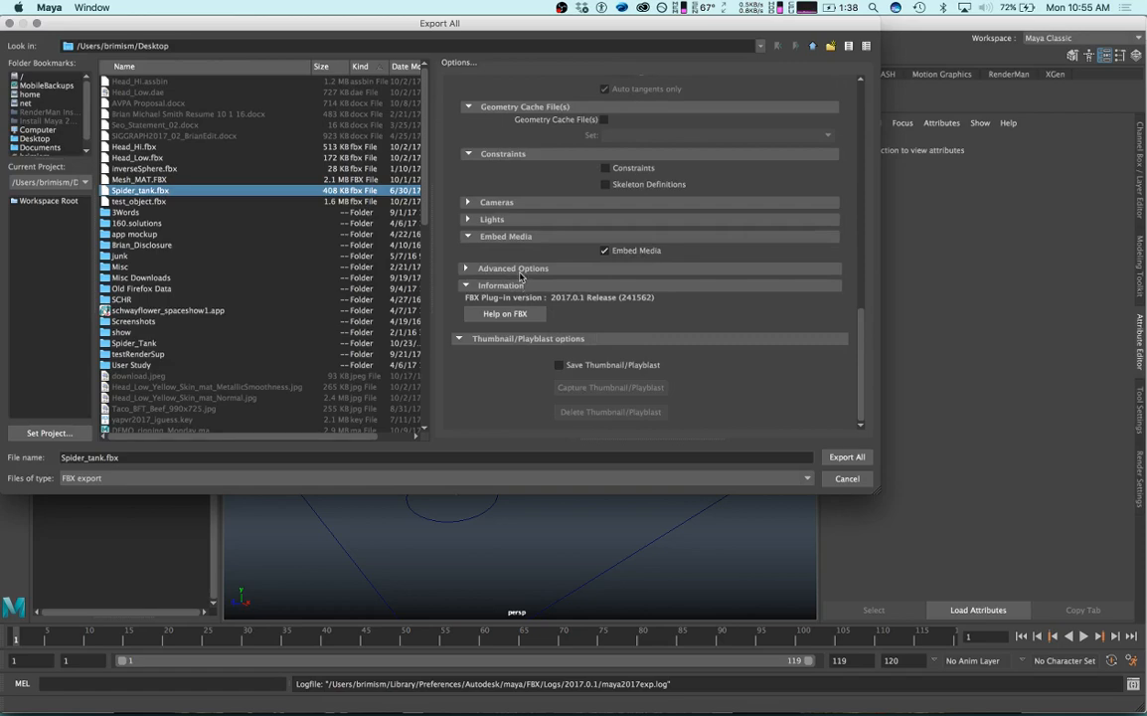
Examine the FBX File Format type and version and the Units settings in the advanced export options.
{"action": "scroll", "coordinate": [520, 270], "scroll_direction": "up", "scroll_amount": 10}
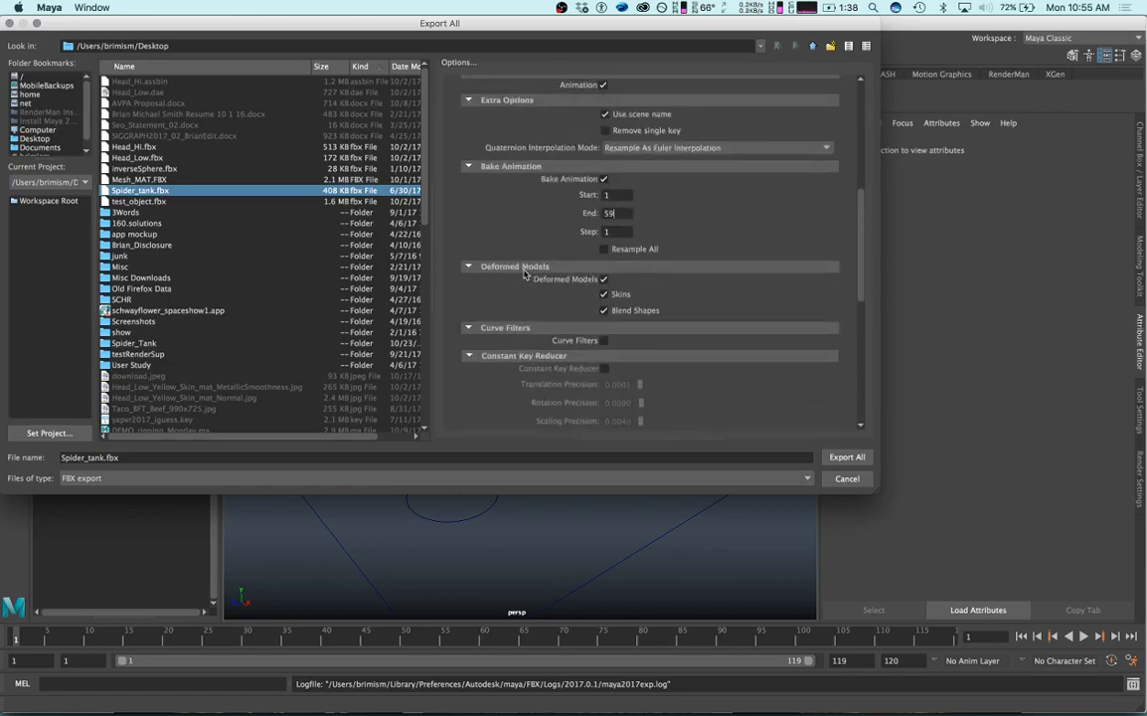
{"action": "scroll", "coordinate": [572, 314], "scroll_direction": "down", "scroll_amount": 8}
{"action": "scroll", "coordinate": [592, 319], "scroll_direction": "down", "scroll_amount": 4}
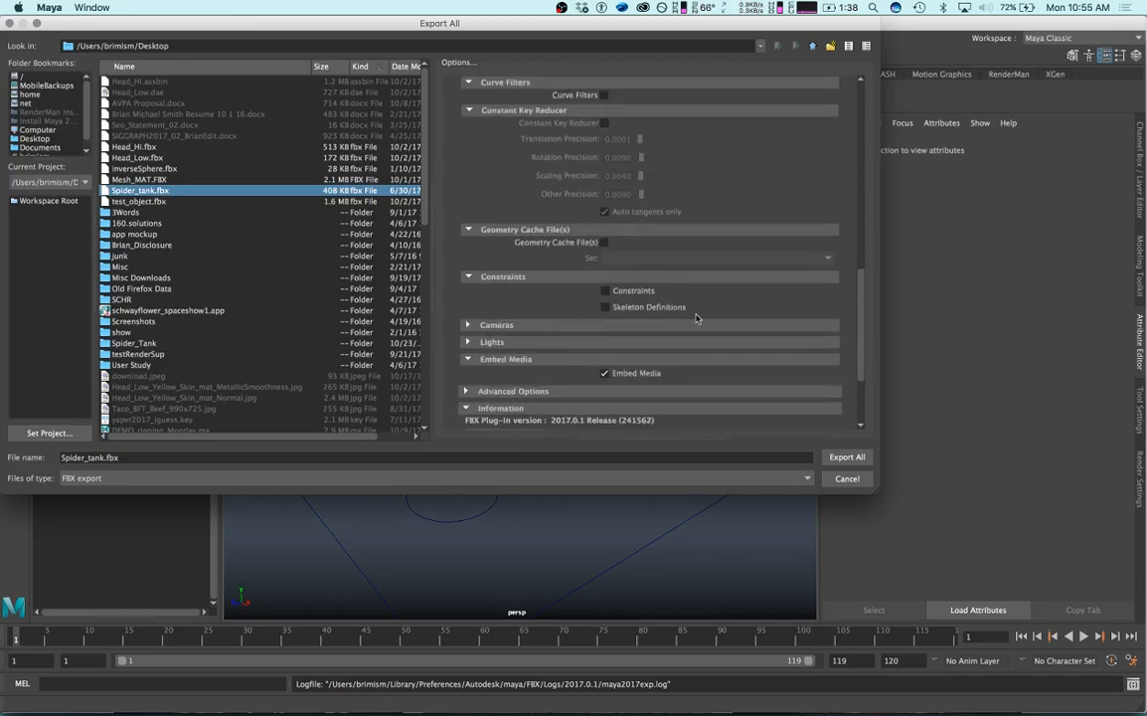
{"action": "left_click", "coordinate": [505, 310]}
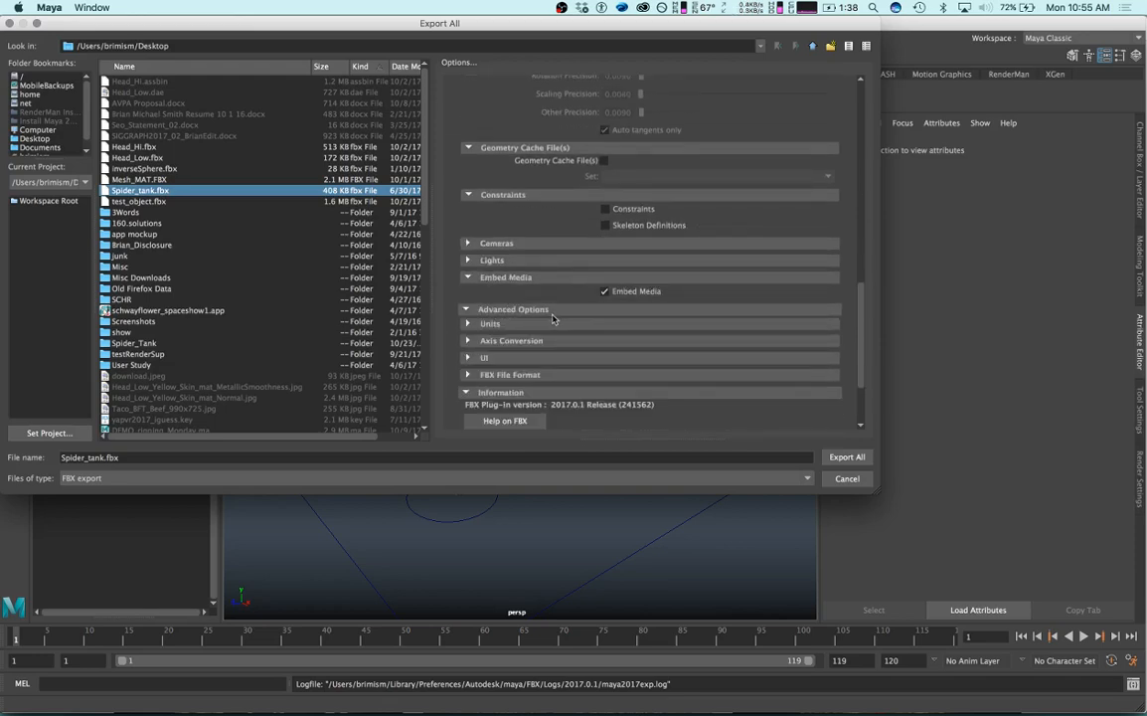
{"action": "left_click", "coordinate": [518, 375]}
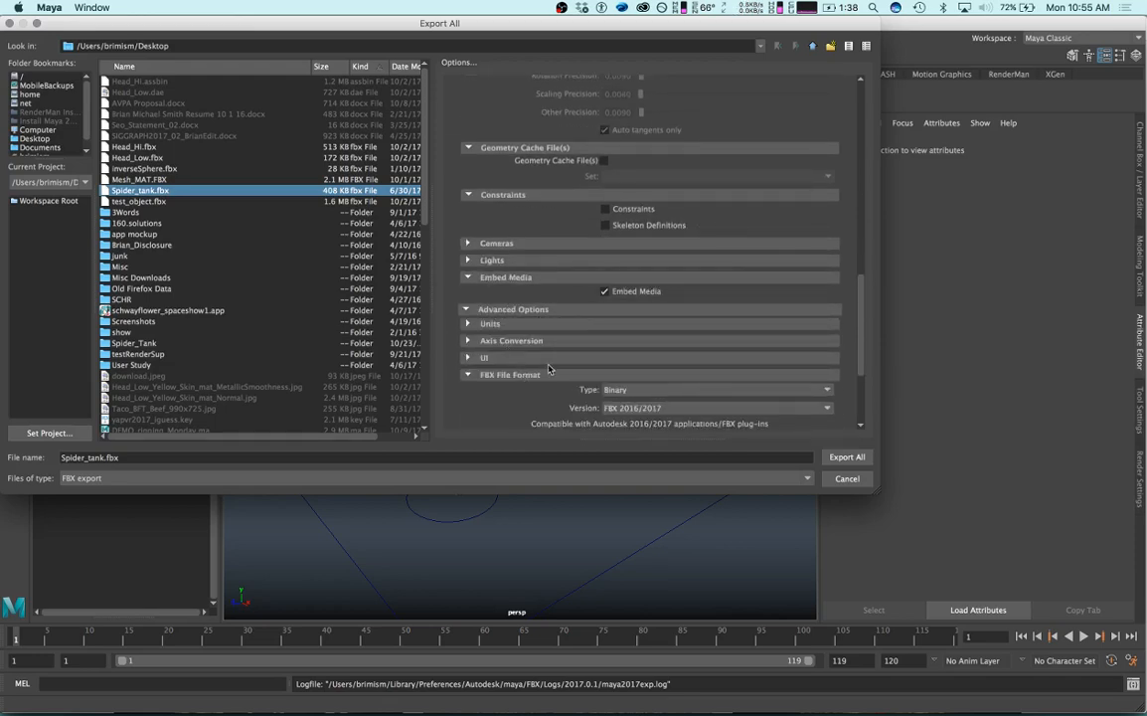
{"action": "scroll", "coordinate": [497, 338], "scroll_direction": "down", "scroll_amount": 3}
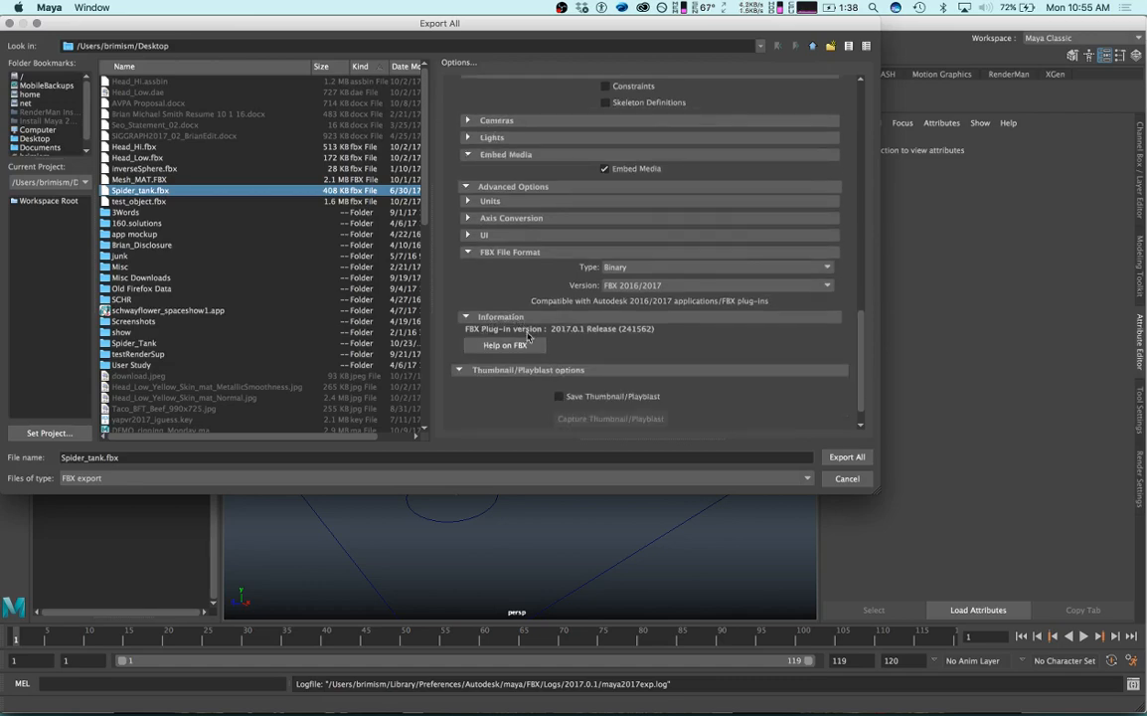
{"action": "scroll", "coordinate": [497, 318], "scroll_direction": "up", "scroll_amount": 3}
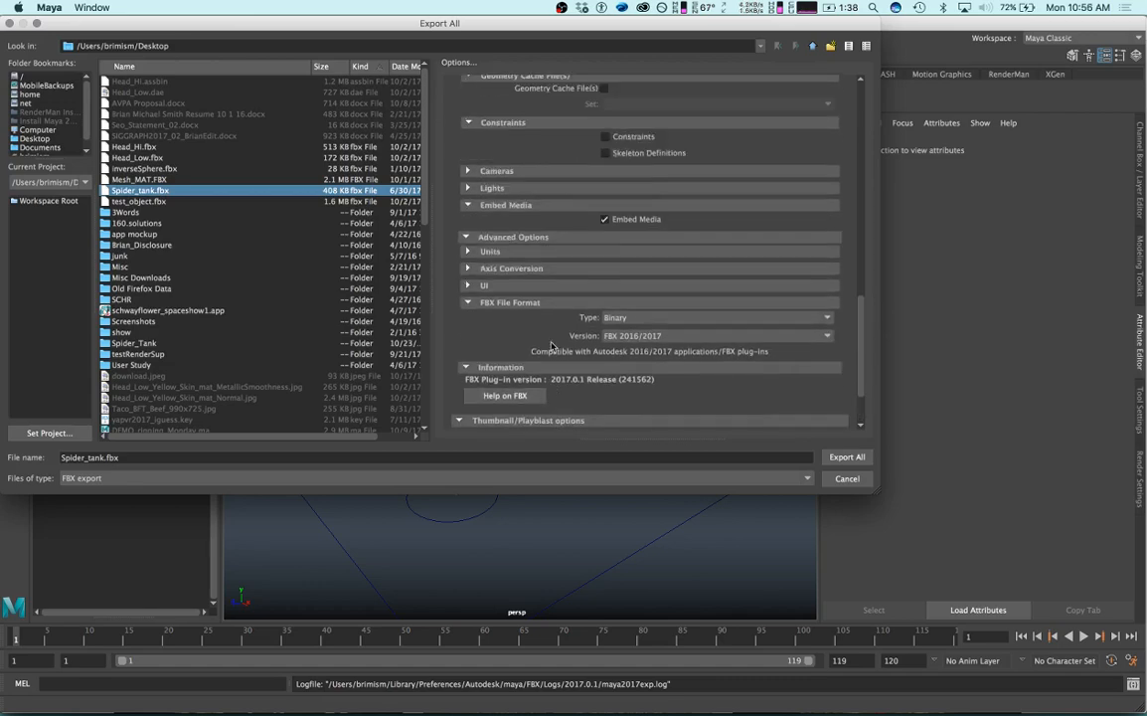
{"action": "left_click", "coordinate": [480, 253]}
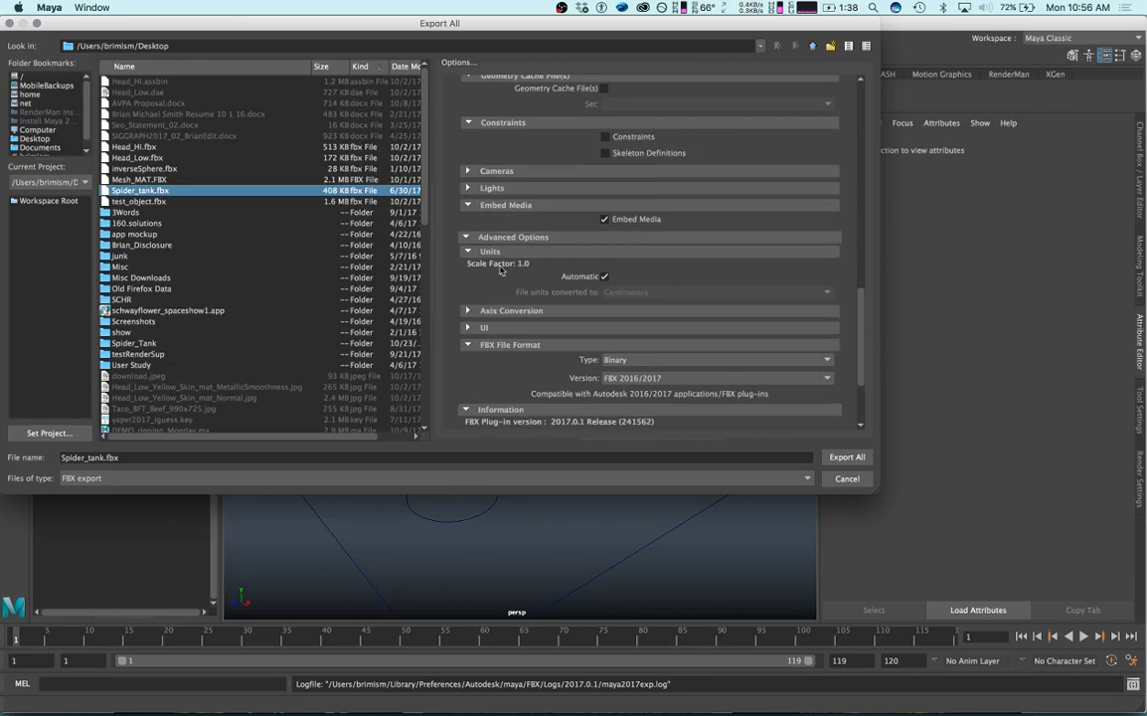
{"action": "left_click", "coordinate": [502, 239]}
Review the export options once more, from the preset, geometry and bake range through to constraints and embedded media.
{"action": "scroll", "coordinate": [658, 305], "scroll_direction": "up", "scroll_amount": 5}
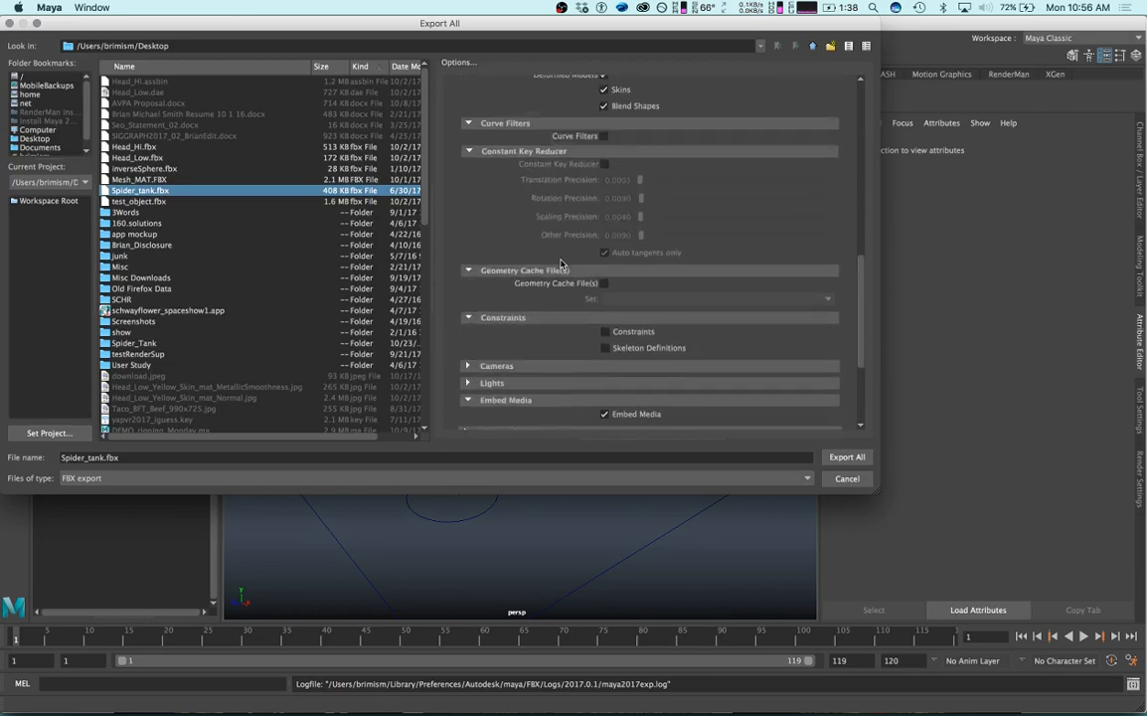
{"action": "scroll", "coordinate": [740, 355], "scroll_direction": "up", "scroll_amount": 2}
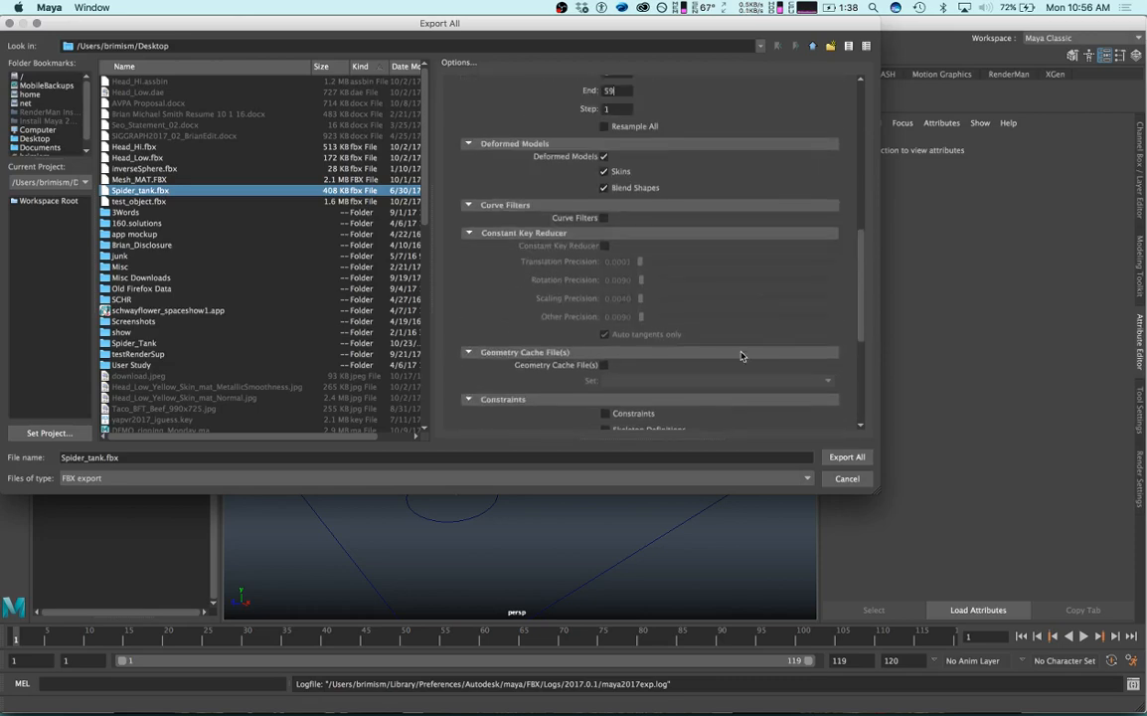
{"action": "scroll", "coordinate": [736, 344], "scroll_direction": "up", "scroll_amount": 4}
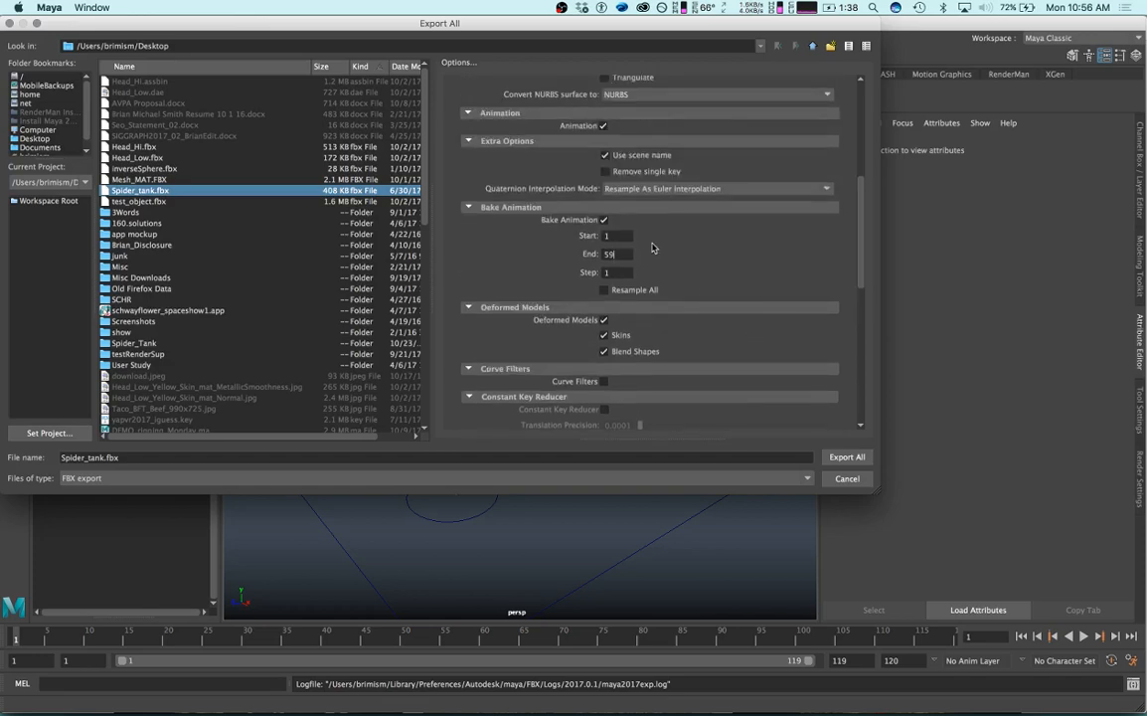
{"action": "scroll", "coordinate": [653, 249], "scroll_direction": "up", "scroll_amount": 6}
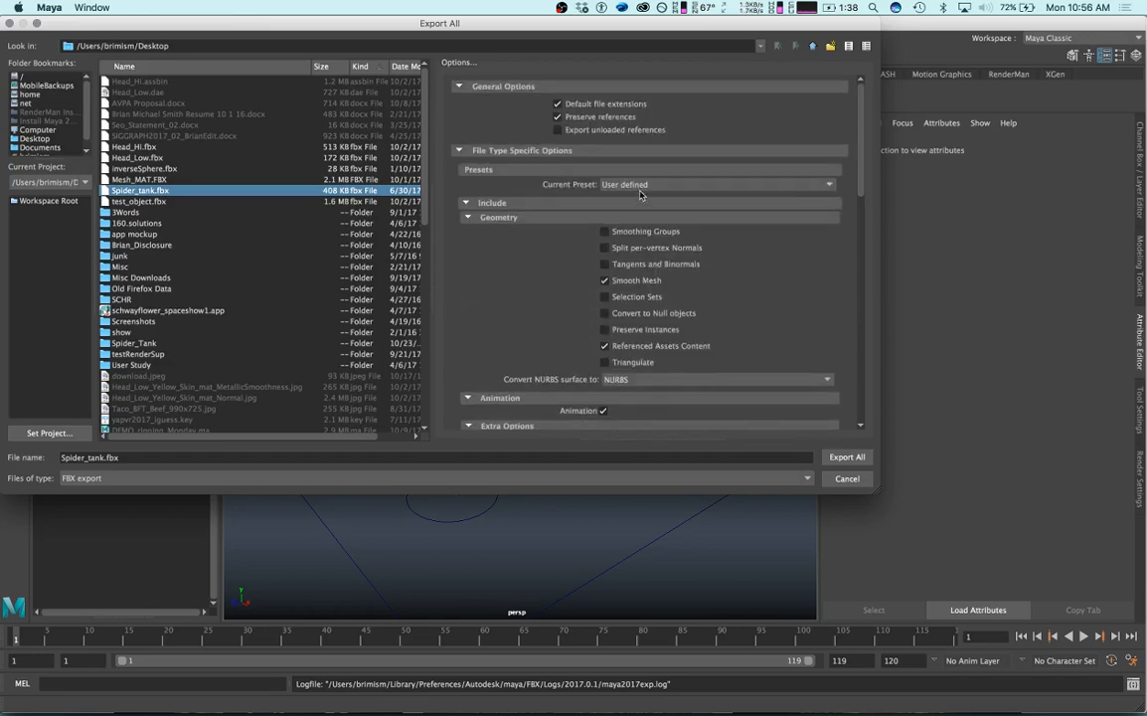
{"action": "scroll", "coordinate": [614, 258], "scroll_direction": "down", "scroll_amount": 3}
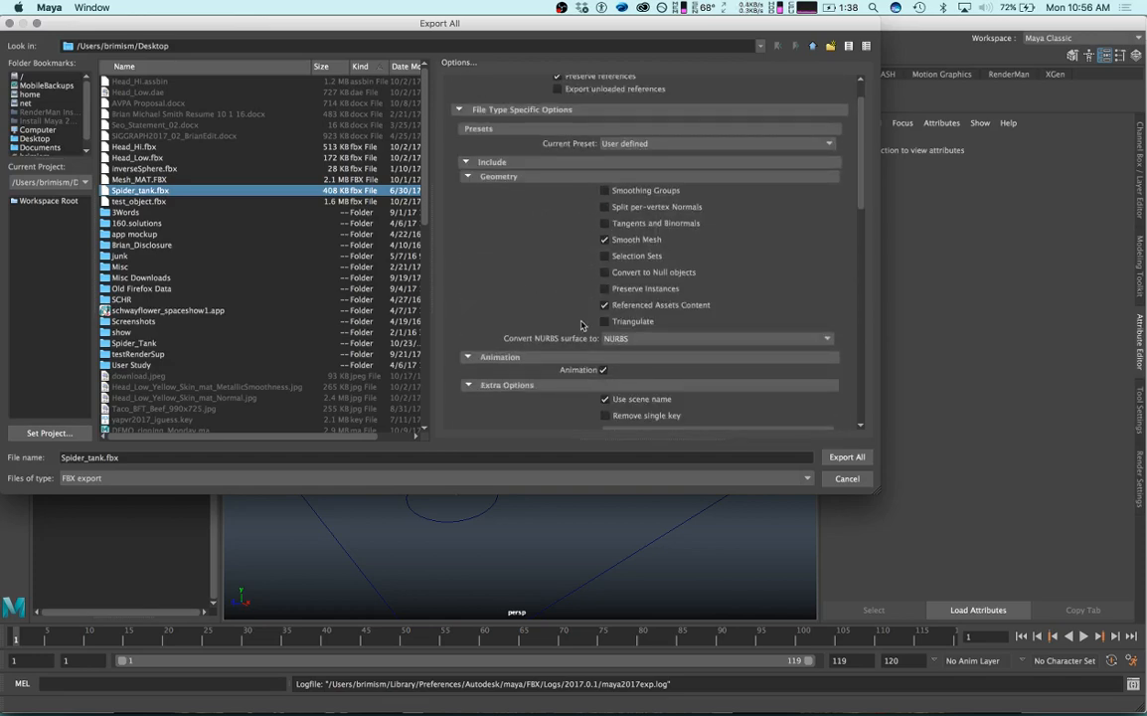
{"action": "scroll", "coordinate": [699, 328], "scroll_direction": "down", "scroll_amount": 5}
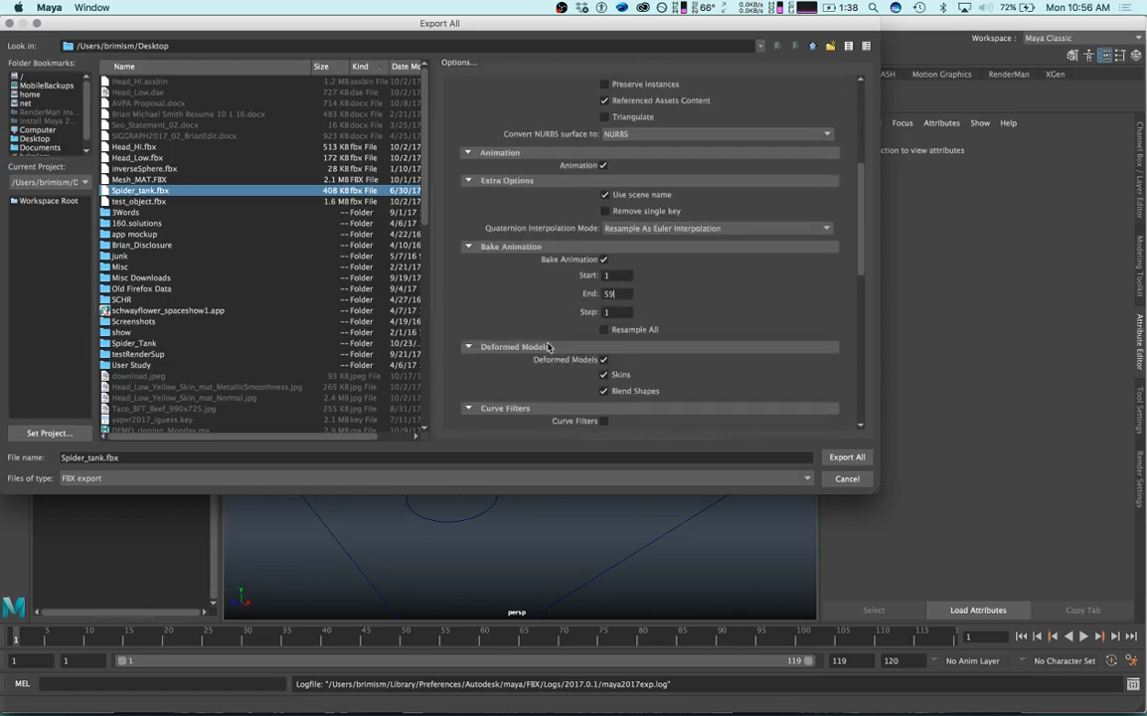
{"action": "scroll", "coordinate": [636, 328], "scroll_direction": "down", "scroll_amount": 5}
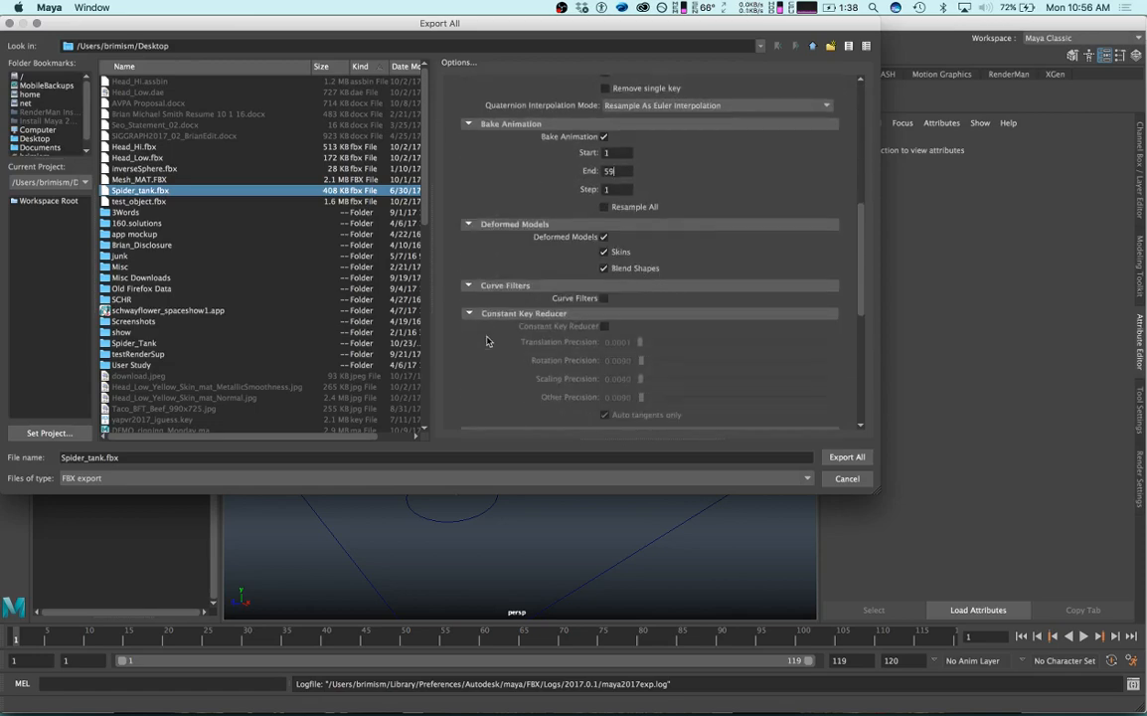
{"action": "scroll", "coordinate": [701, 310], "scroll_direction": "down", "scroll_amount": 3}
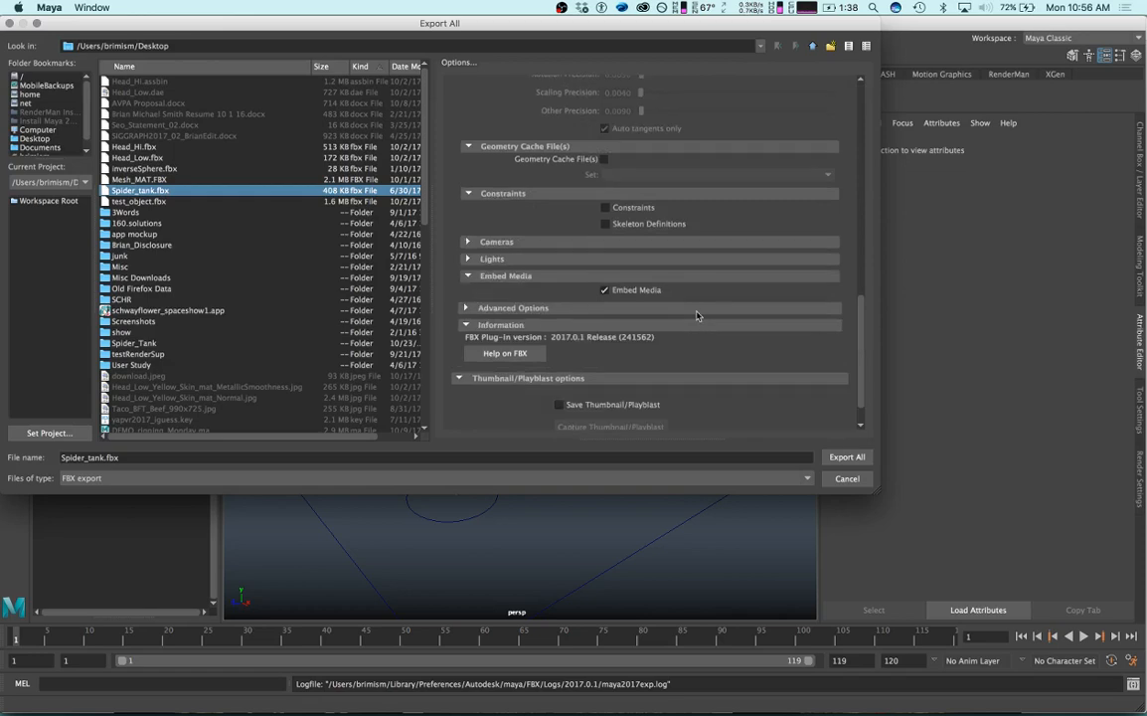
Examine the FBX export options from the thumbnail settings back to the preset, geometry and bake range, making the dialog narrower and taller.
{"action": "scroll", "coordinate": [503, 259], "scroll_direction": "down", "scroll_amount": 1}
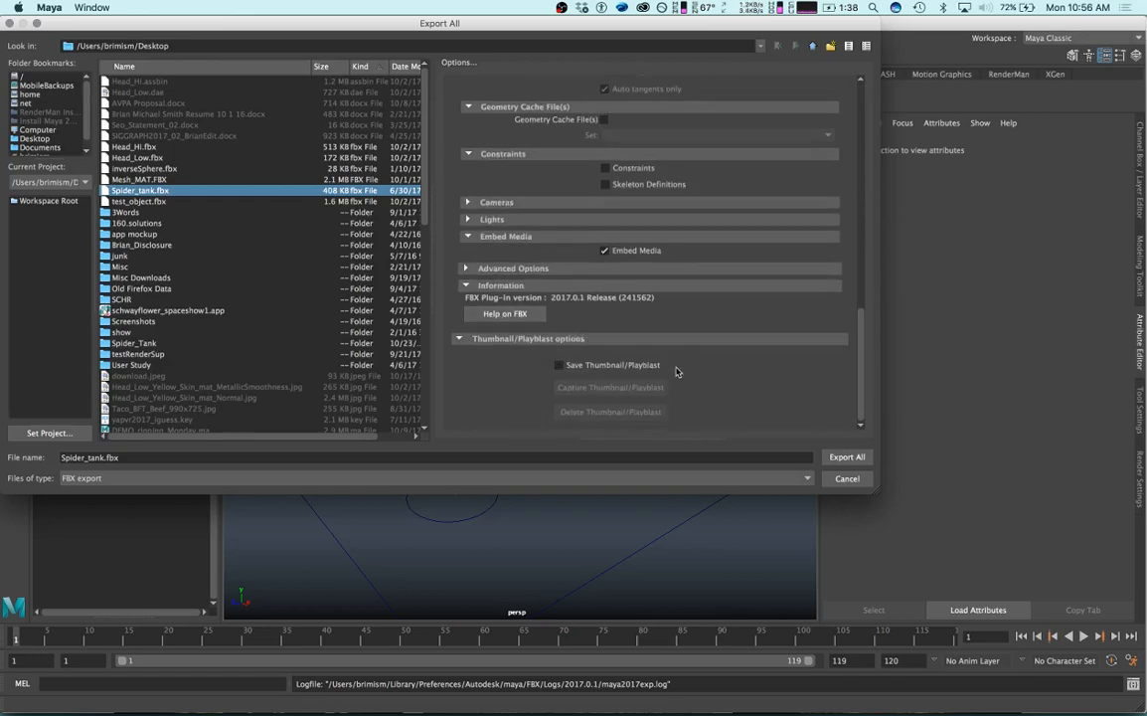
{"action": "scroll", "coordinate": [670, 388], "scroll_direction": "up", "scroll_amount": 10}
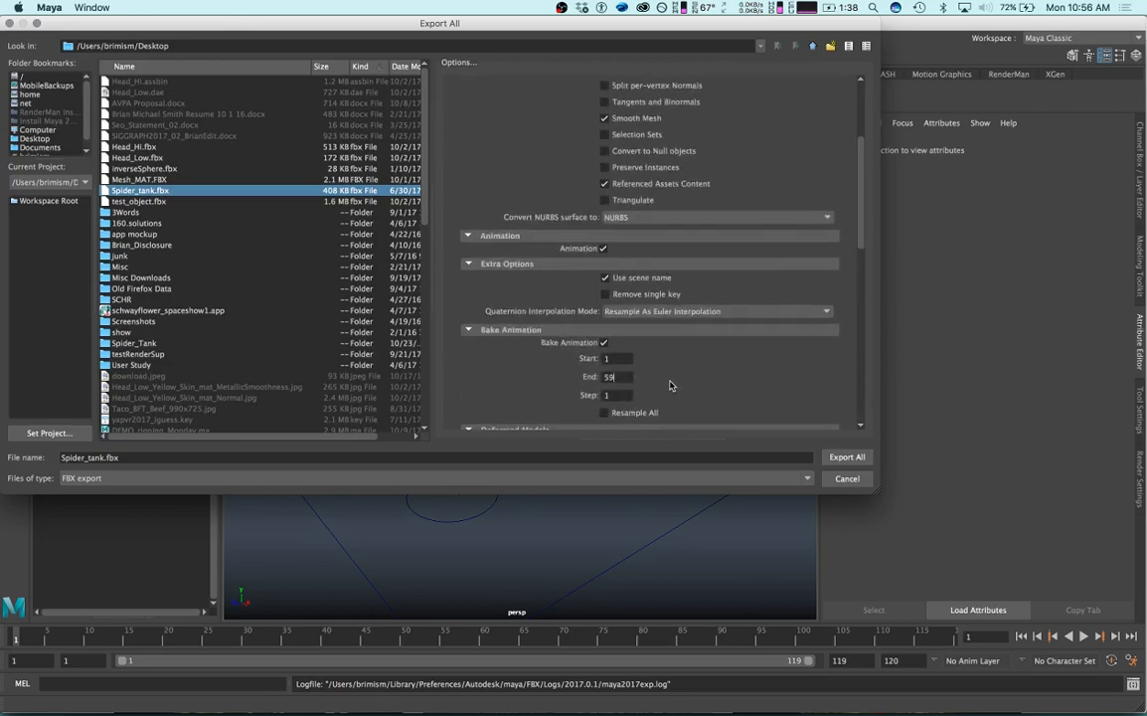
{"action": "scroll", "coordinate": [678, 348], "scroll_direction": "up", "scroll_amount": 1}
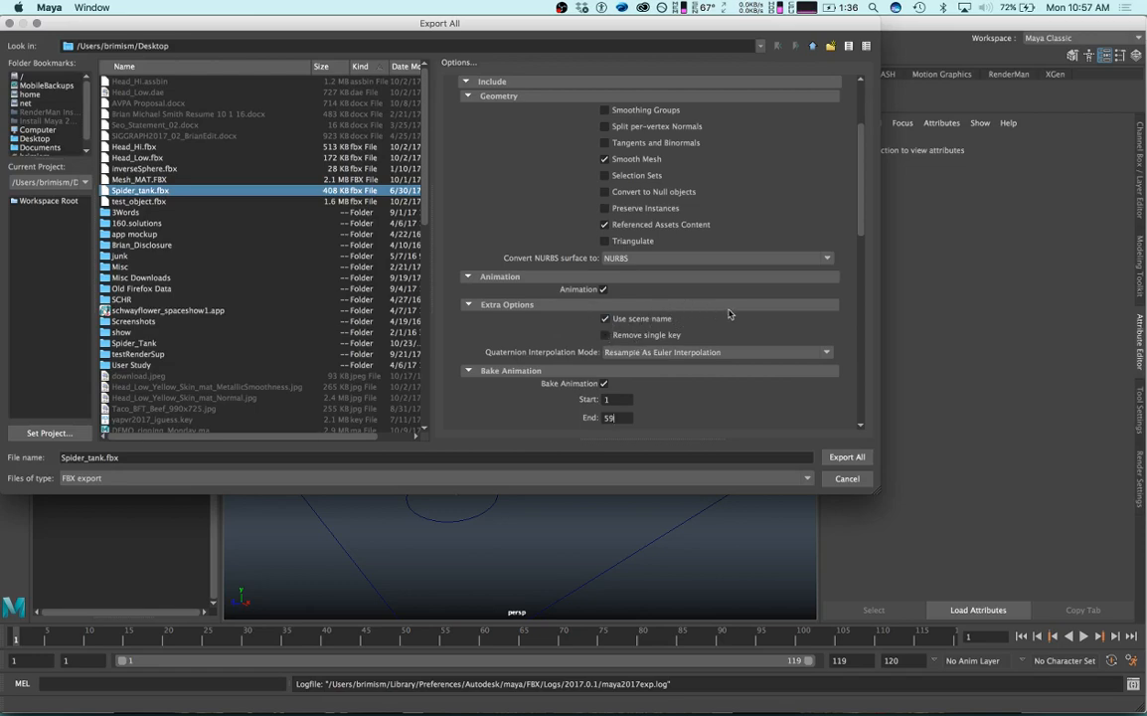
{"action": "mouse_move", "coordinate": [858, 190]}
{"action": "left_mouse_down"}
{"action": "mouse_move", "coordinate": [858, 172]}
{"action": "mouse_move", "coordinate": [858, 191]}
{"action": "left_mouse_up"}
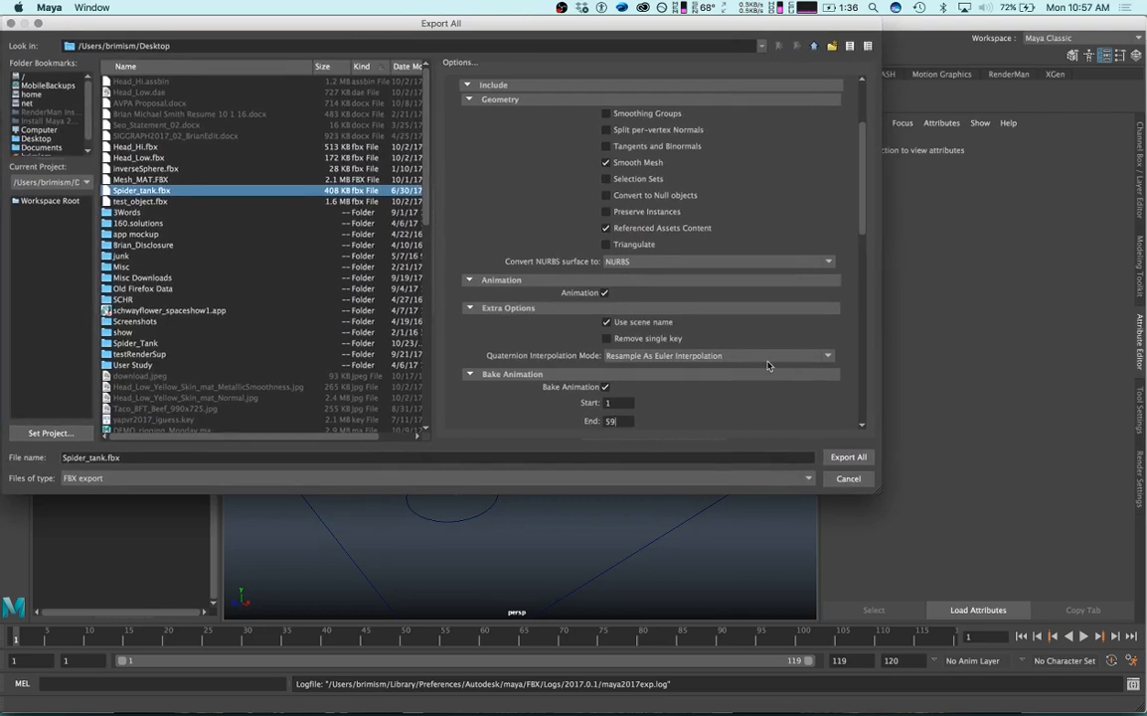
{"action": "left_click_drag", "start_coordinate": [875, 495], "coordinate": [772, 536]}
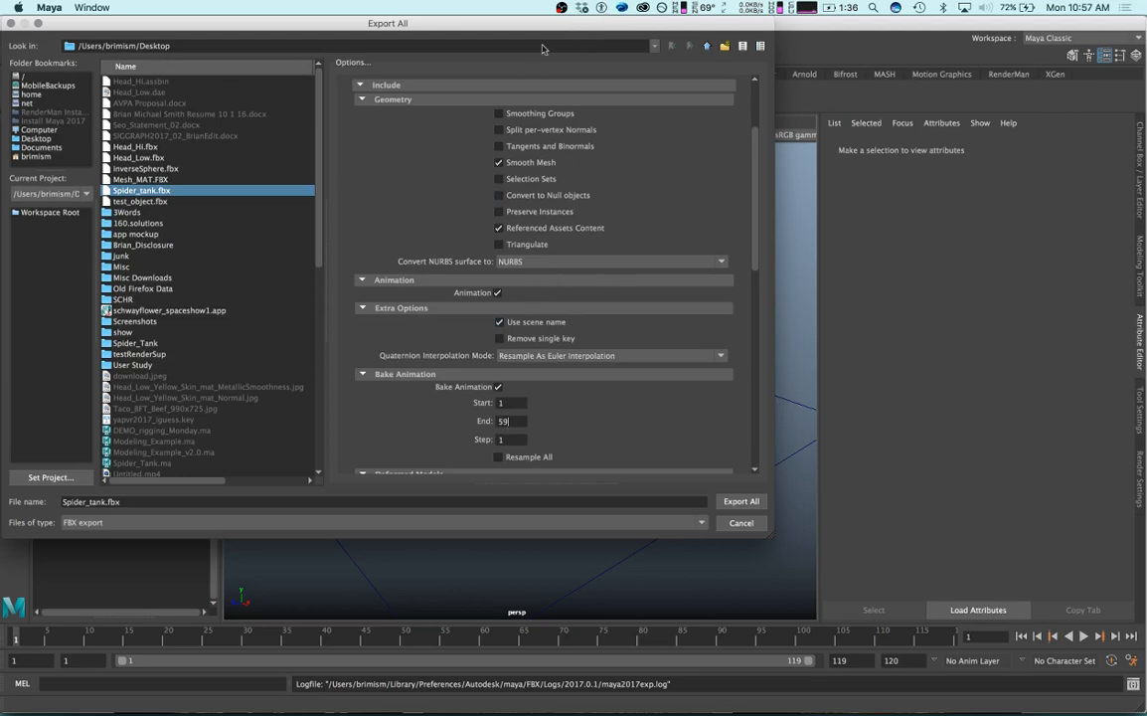
{"action": "left_click_drag", "start_coordinate": [423, 21], "coordinate": [421, 21]}
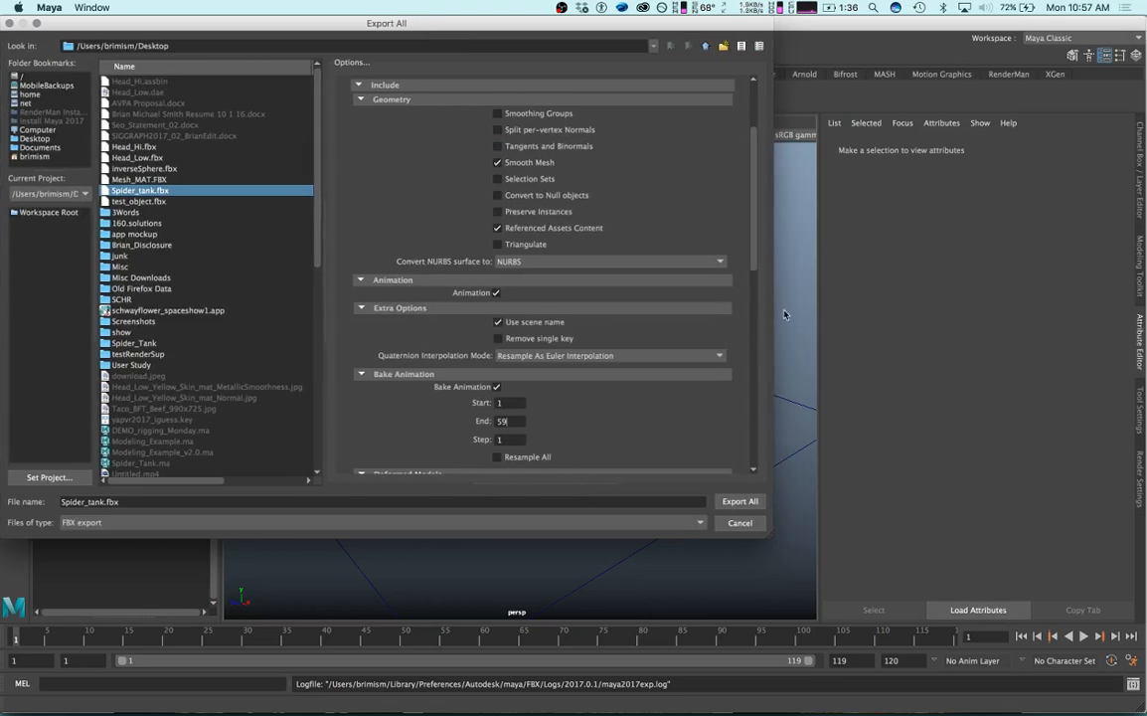
{"action": "scroll", "coordinate": [754, 264], "scroll_direction": "up", "scroll_amount": 5}
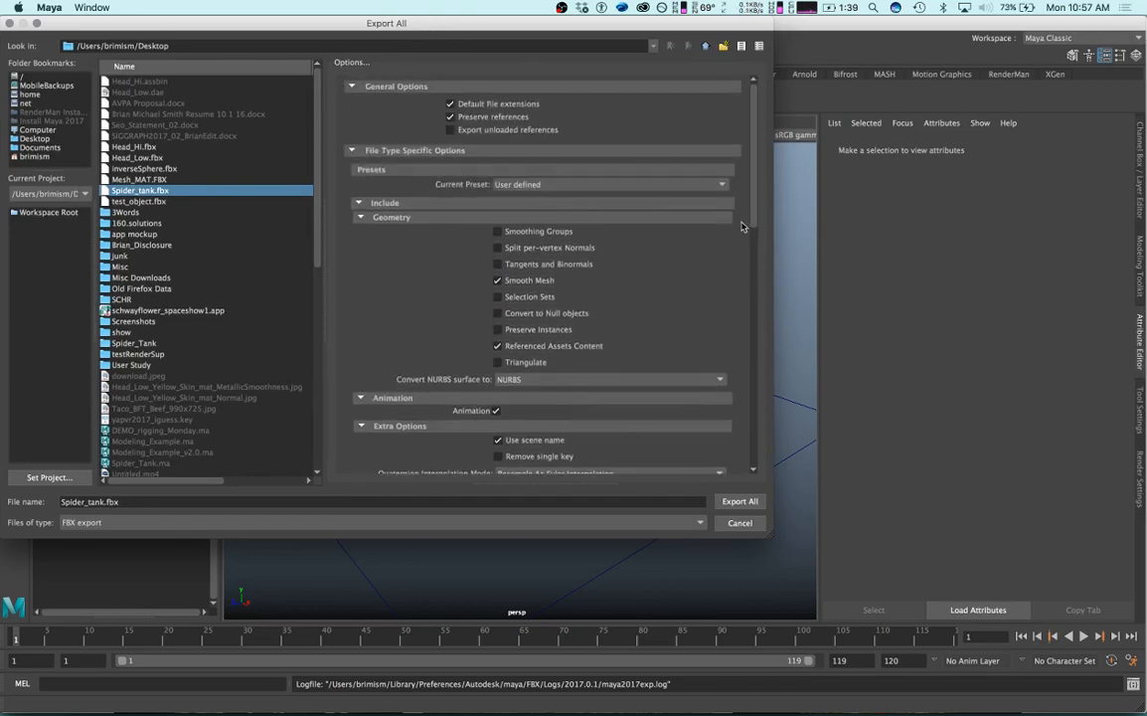
{"action": "scroll", "coordinate": [648, 365], "scroll_direction": "down", "scroll_amount": 3}
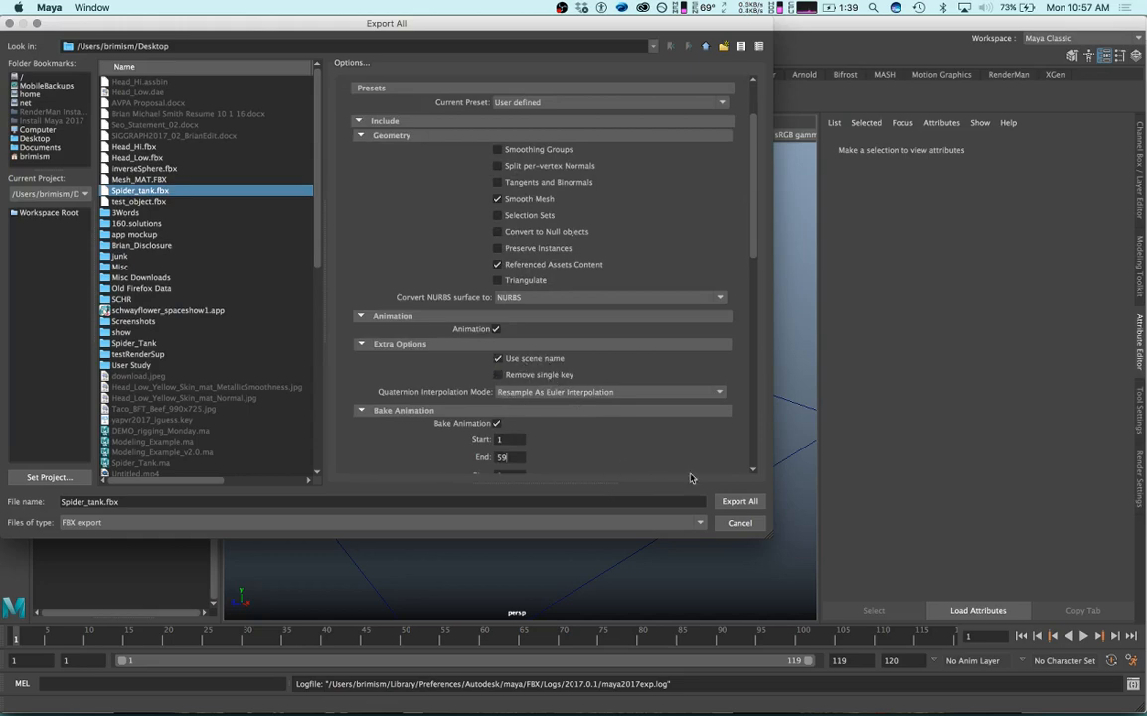
Export the whole scene as Spider_tank.fbx to the Desktop, replacing the existing file, and close the export warnings.
{"action": "left_click", "coordinate": [741, 502]}
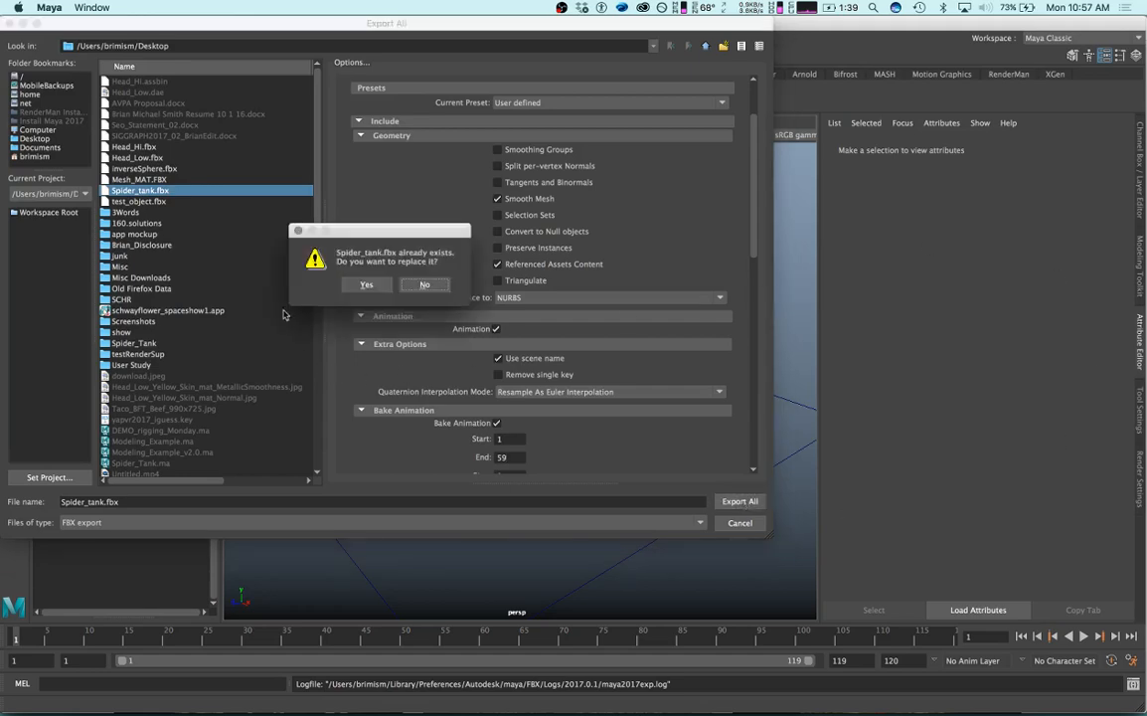
{"action": "left_click", "coordinate": [364, 287]}
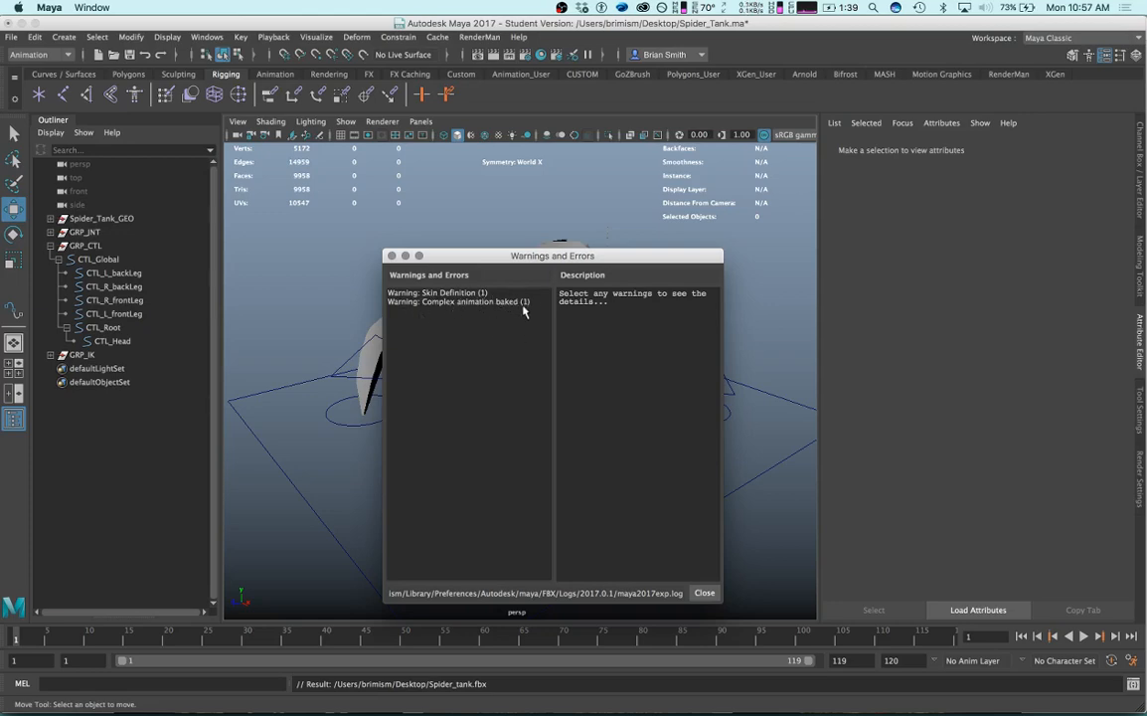
{"action": "left_click", "coordinate": [704, 593]}
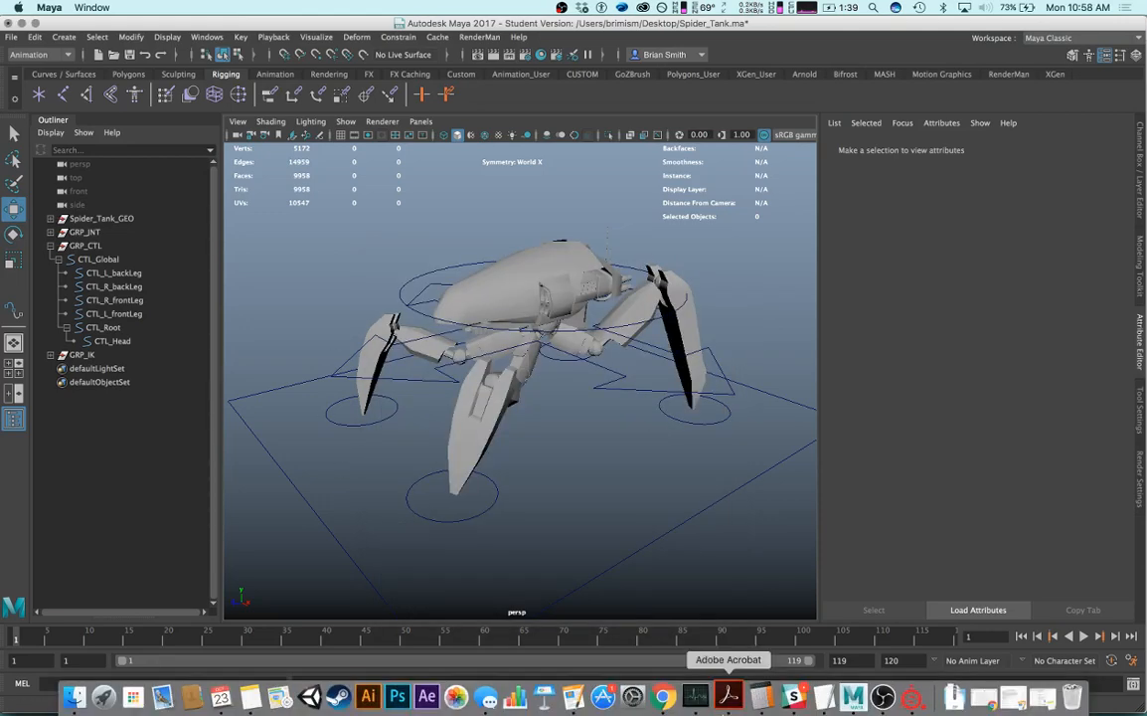
Switch to Substance Painter and open the texture export of the spider tank with the PBR MetalRough configuration.
{"action": "left_click", "coordinate": [907, 701]}
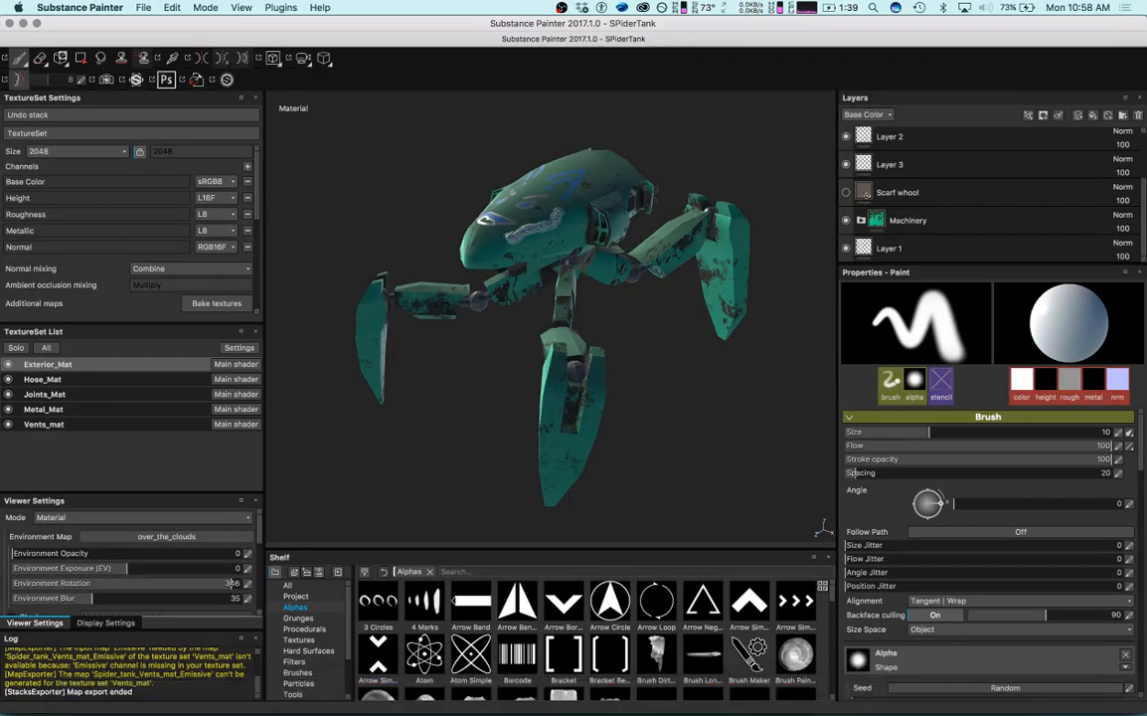
{"action": "left_click_drag", "start_coordinate": [606, 401], "coordinate": [604, 277], "text": "alt"}
{"action": "right_click_drag", "start_coordinate": [605, 278], "coordinate": [383, 183], "text": "alt"}
{"action": "left_click_drag", "start_coordinate": [383, 183], "coordinate": [391, 214], "text": "alt"}
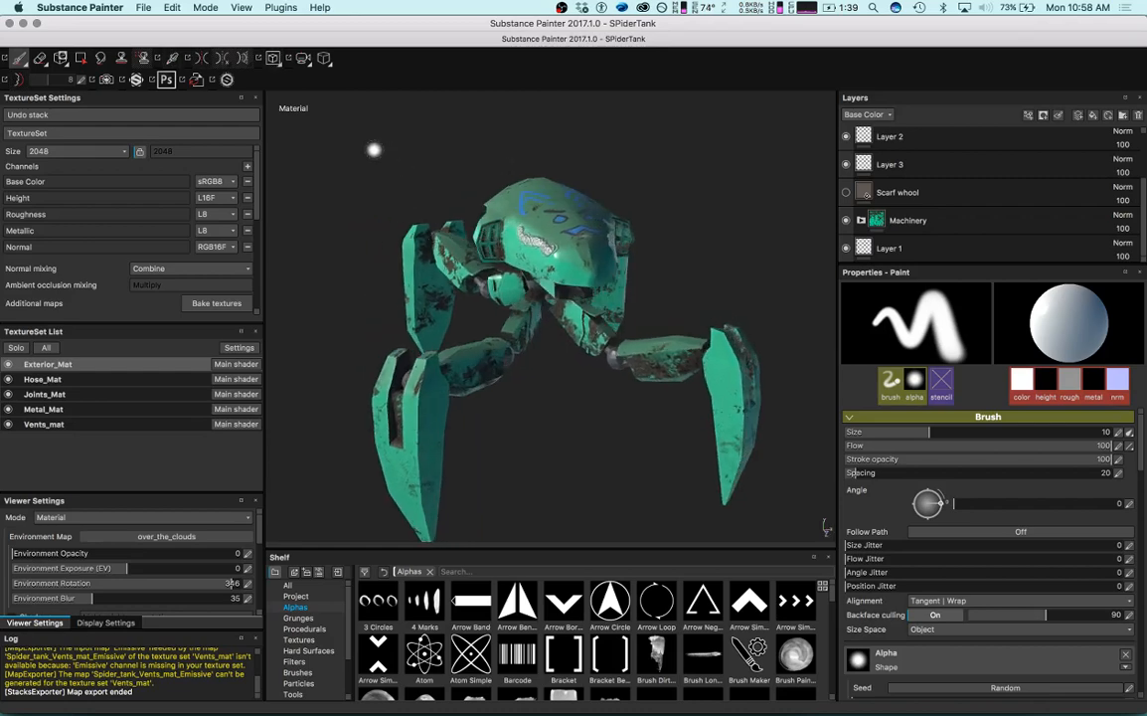
{"action": "left_click", "coordinate": [144, 8]}
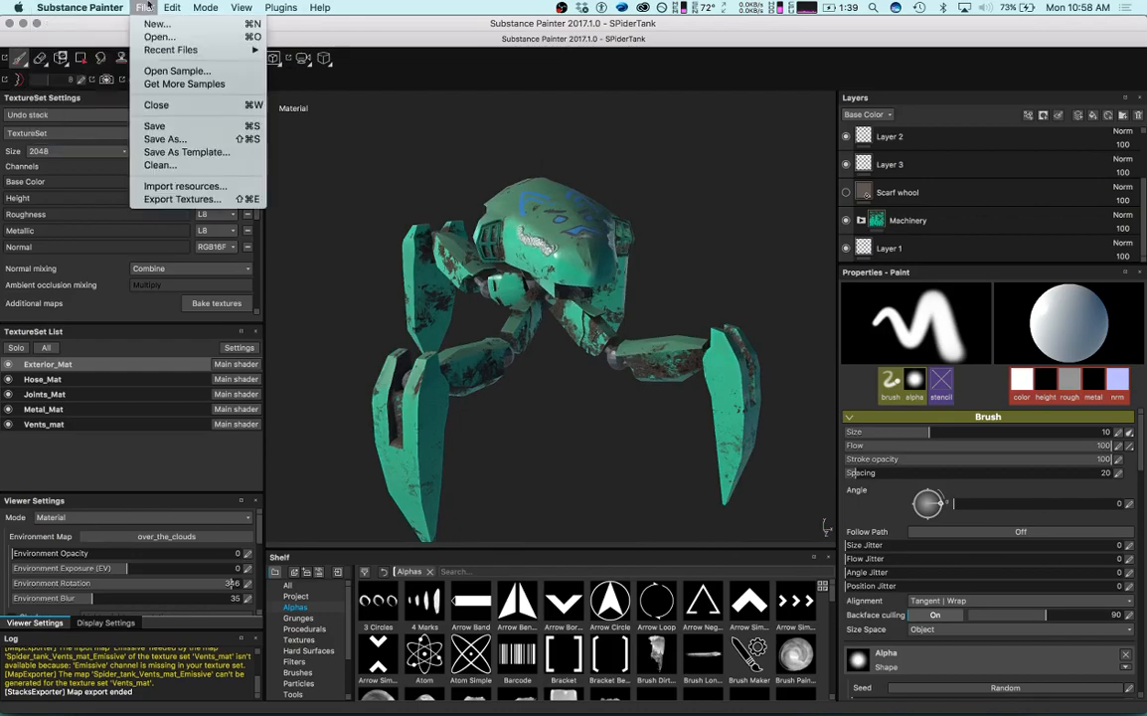
{"action": "left_click", "coordinate": [156, 200]}
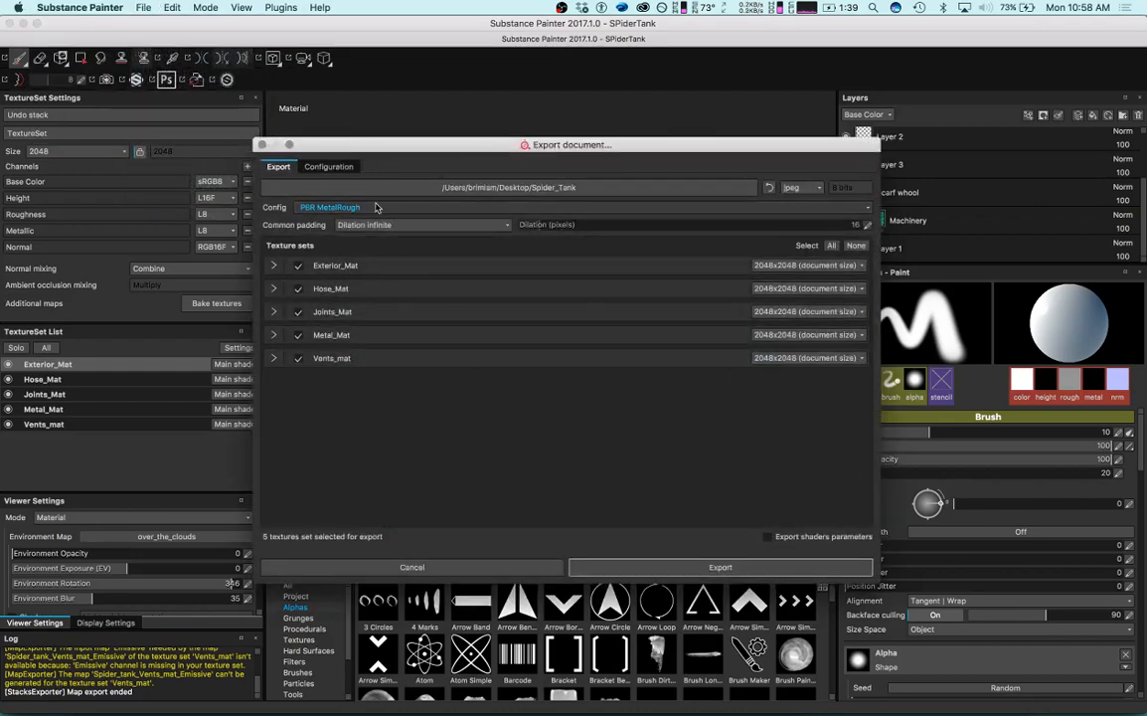
{"action": "left_click", "coordinate": [377, 210]}
{"action": "left_click", "coordinate": [338, 289]}
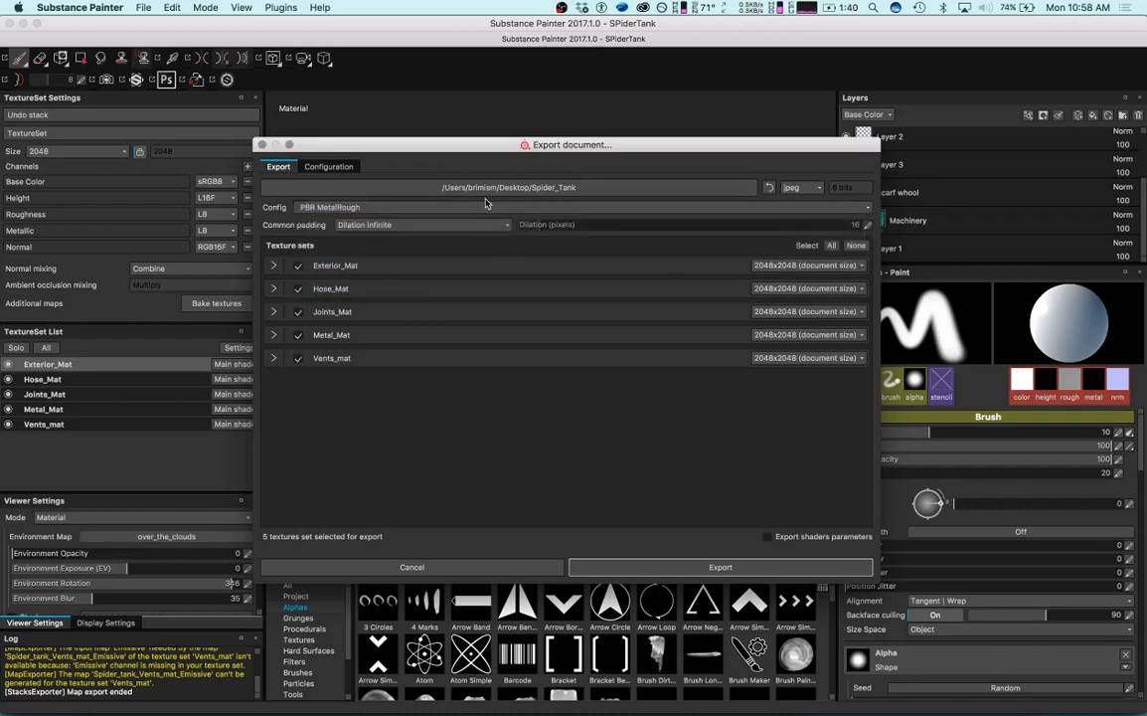
Expand the Exterior_Mat map list, confirm Spider_Tank as the destination folder and export all texture sets as JPEG.
{"action": "left_click", "coordinate": [274, 264]}
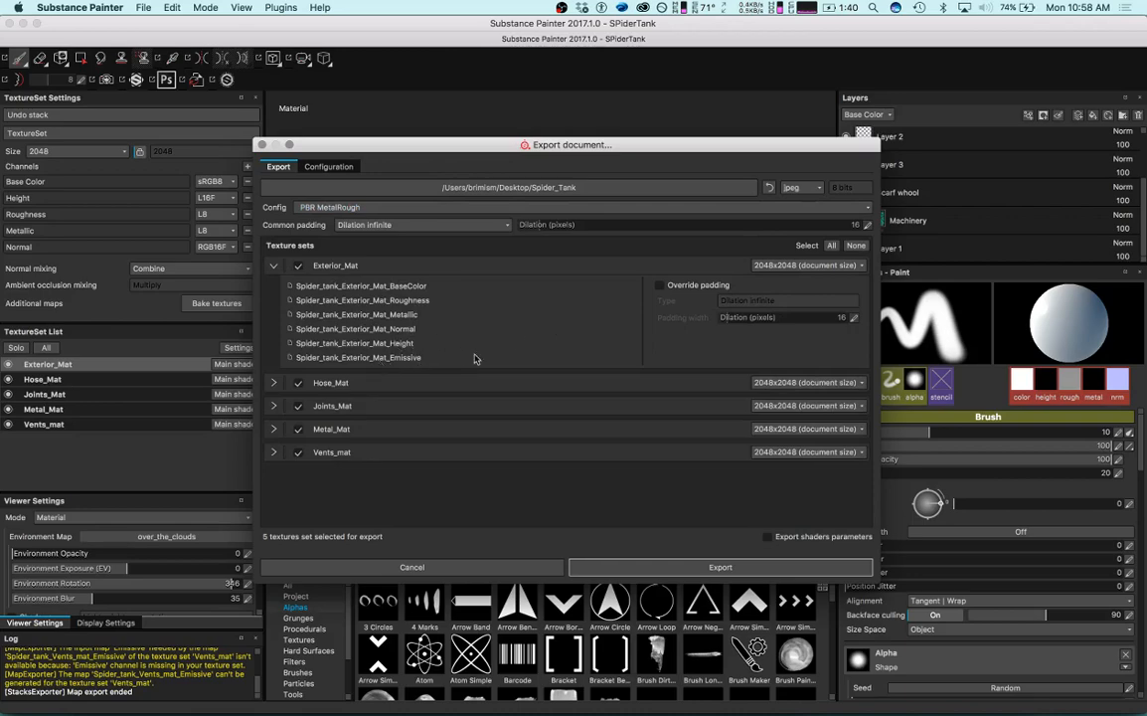
{"action": "left_click_drag", "start_coordinate": [545, 146], "coordinate": [554, 100]}
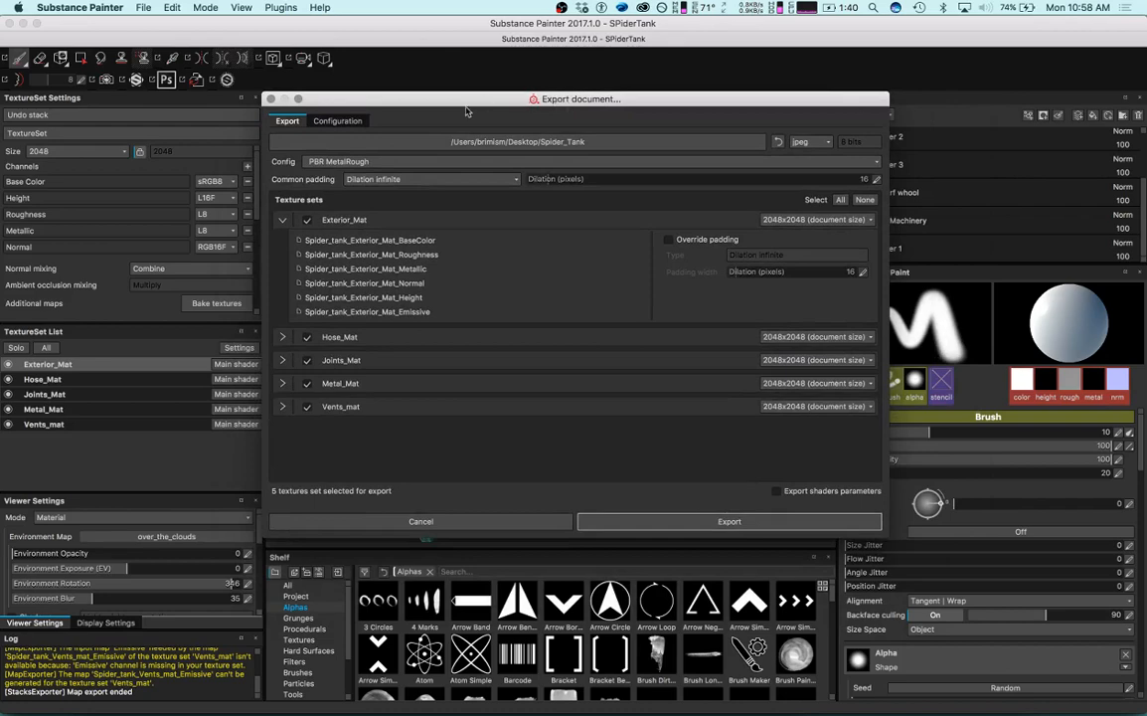
{"action": "mouse_move", "coordinate": [462, 102]}
{"action": "left_mouse_down"}
{"action": "mouse_move", "coordinate": [473, 103]}
{"action": "mouse_move", "coordinate": [464, 100]}
{"action": "left_mouse_up"}
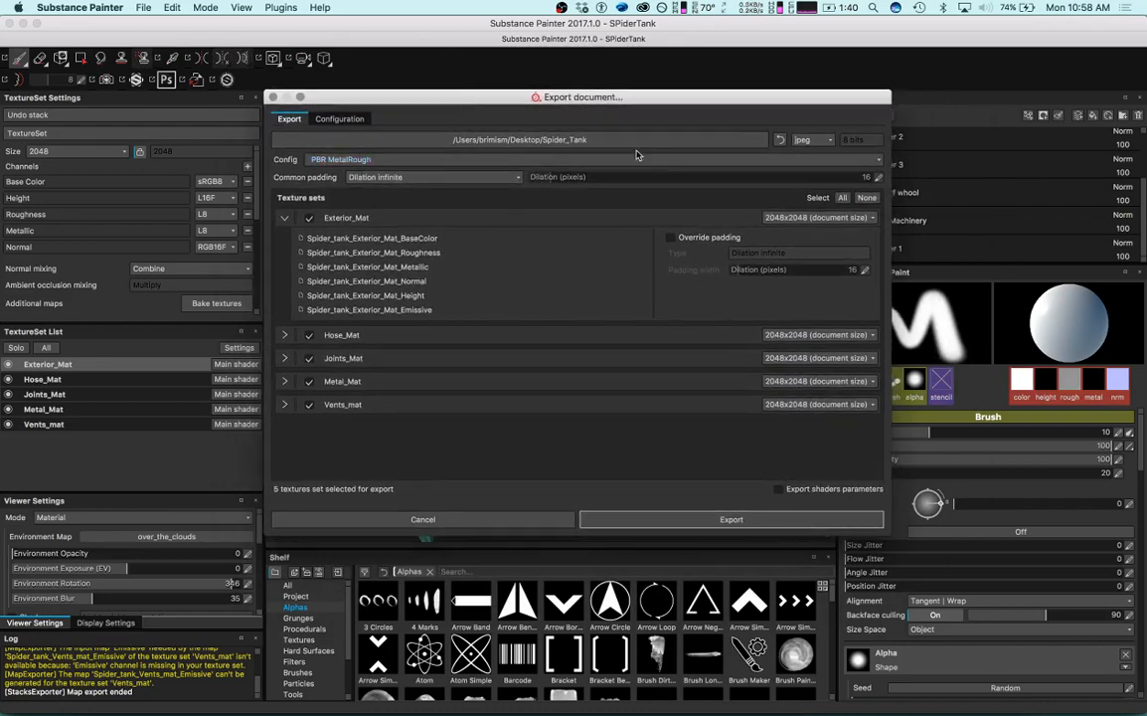
{"action": "left_click", "coordinate": [567, 140]}
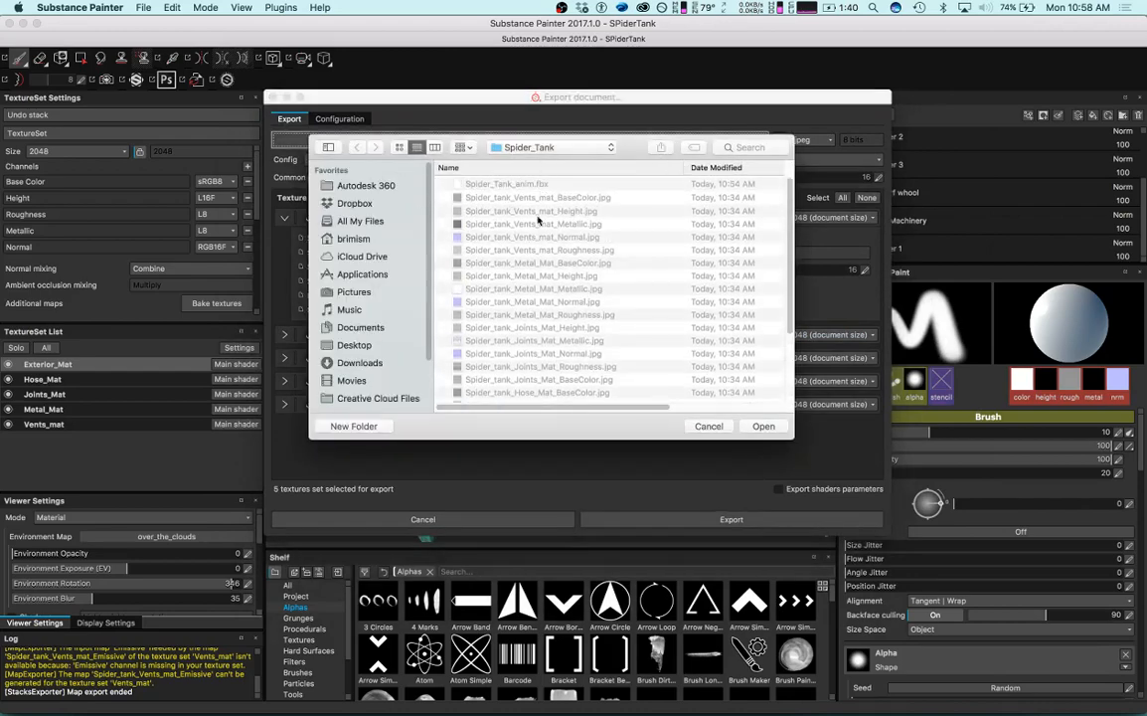
{"action": "left_click", "coordinate": [763, 427]}
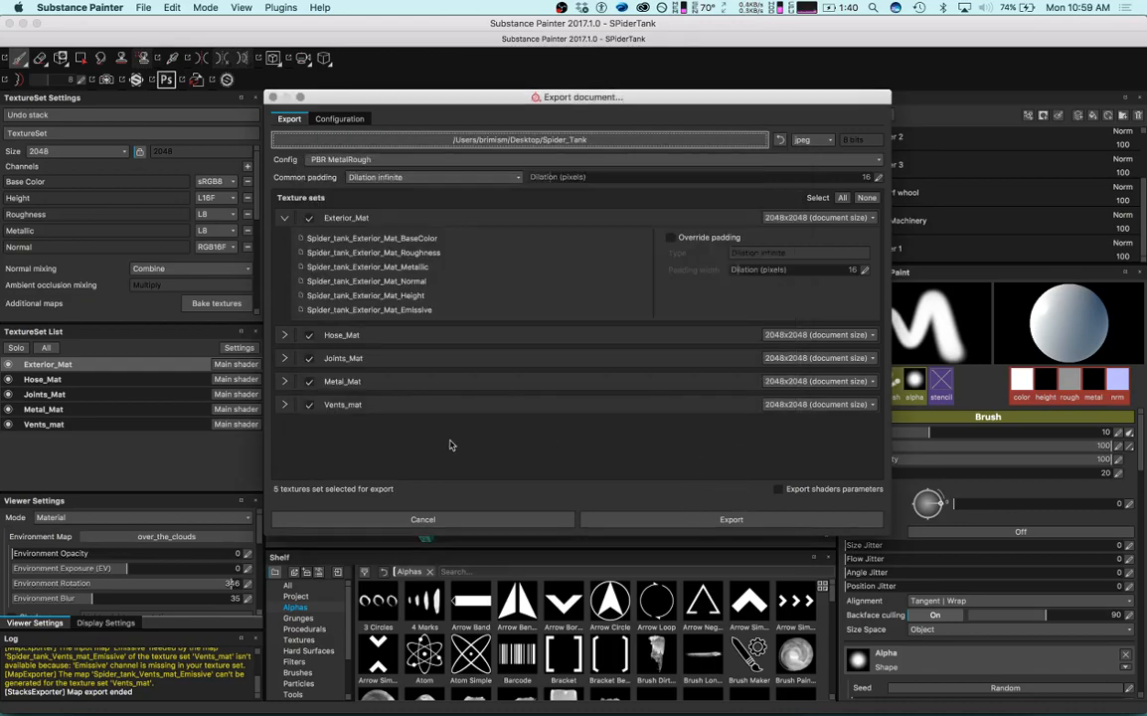
{"action": "left_click", "coordinate": [729, 519]}
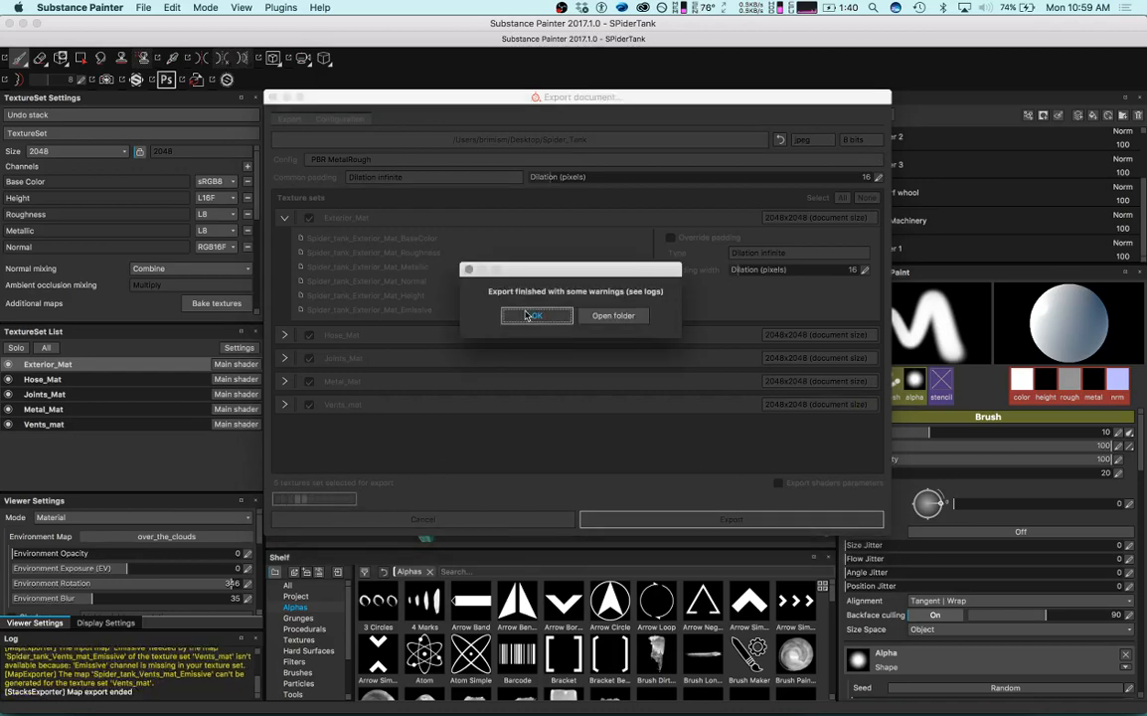
{"action": "left_click", "coordinate": [534, 316]}
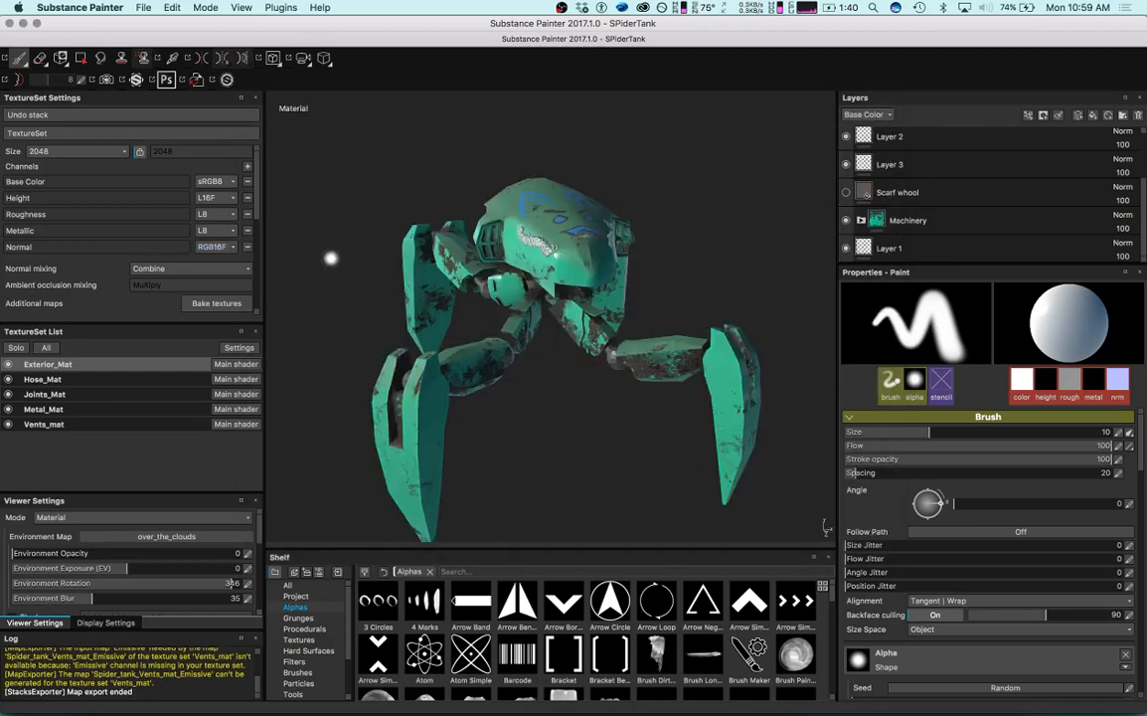
Switch to Finder and examine the animation FBX and exported texture files in the Spider_Tank folder.
{"action": "mouse_move", "coordinate": [762, 706]}
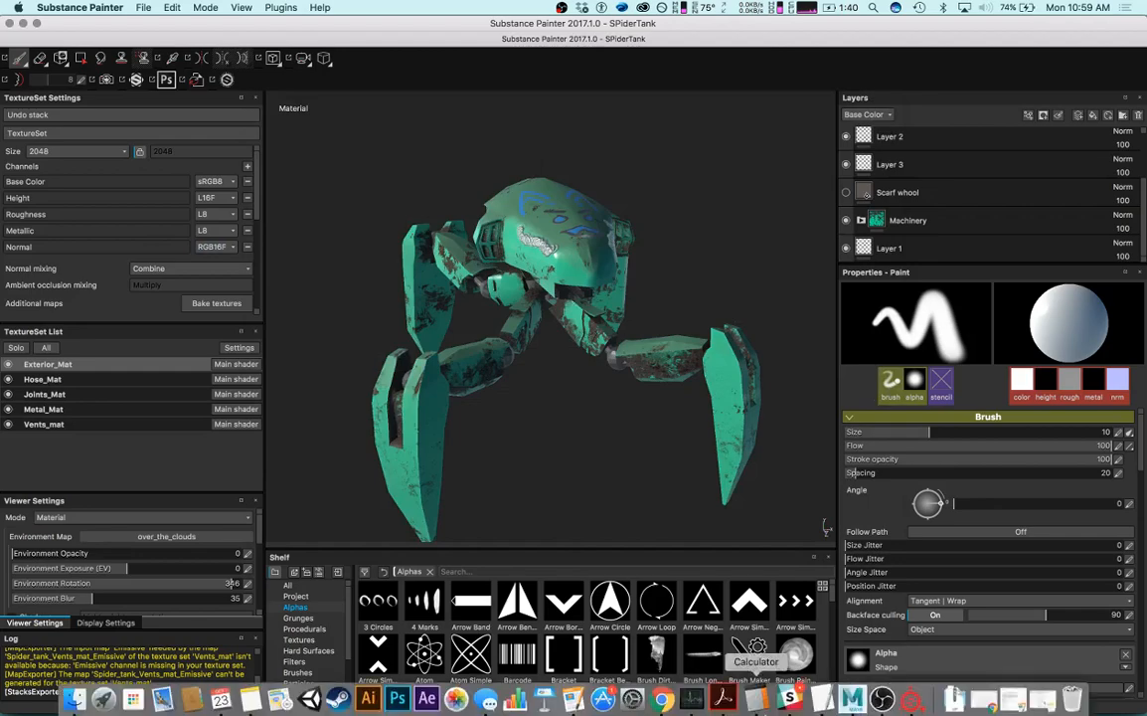
{"action": "left_click", "coordinate": [83, 698]}
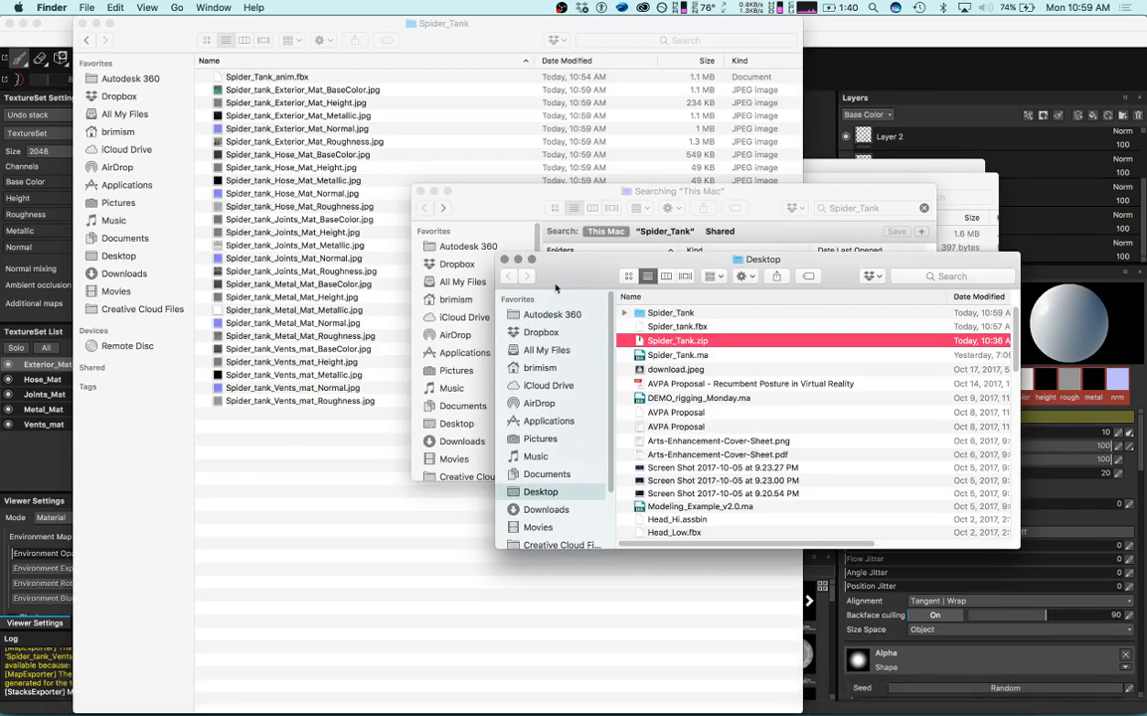
{"action": "left_click", "coordinate": [294, 77]}
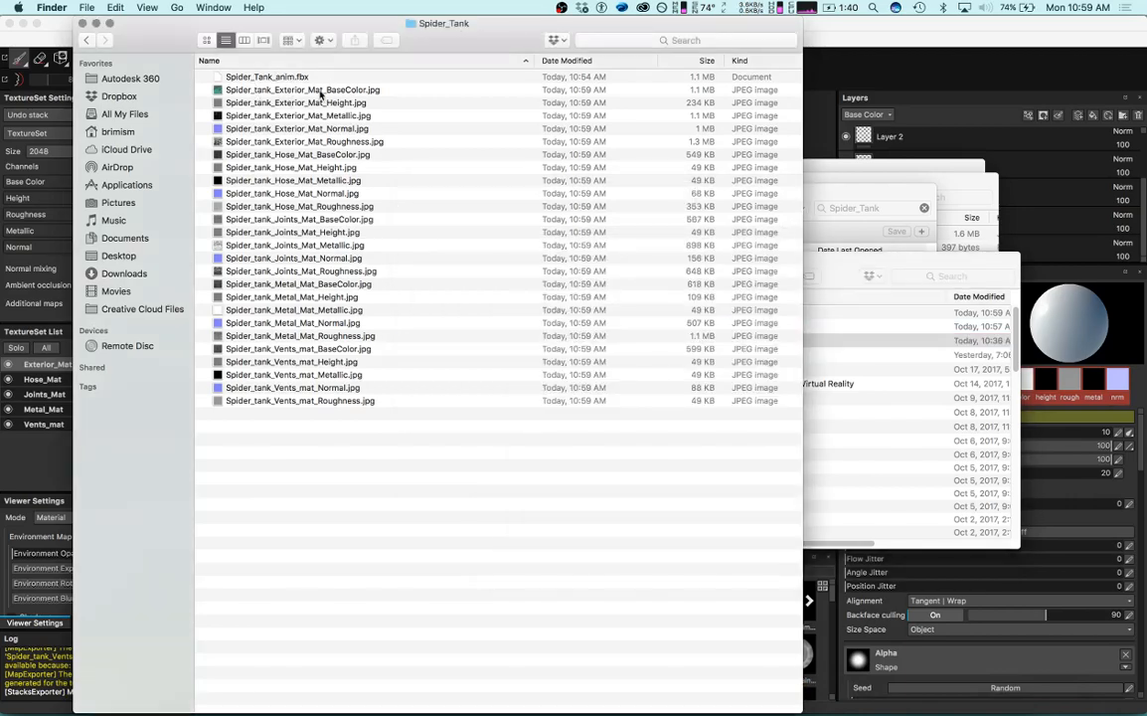
{"action": "left_click", "coordinate": [268, 62]}
{"action": "left_click", "coordinate": [294, 62]}
Look at the compress option for the Spider_Tank folder on the Desktop and select the existing Spider_Tank.zip.
{"action": "left_click", "coordinate": [832, 257]}
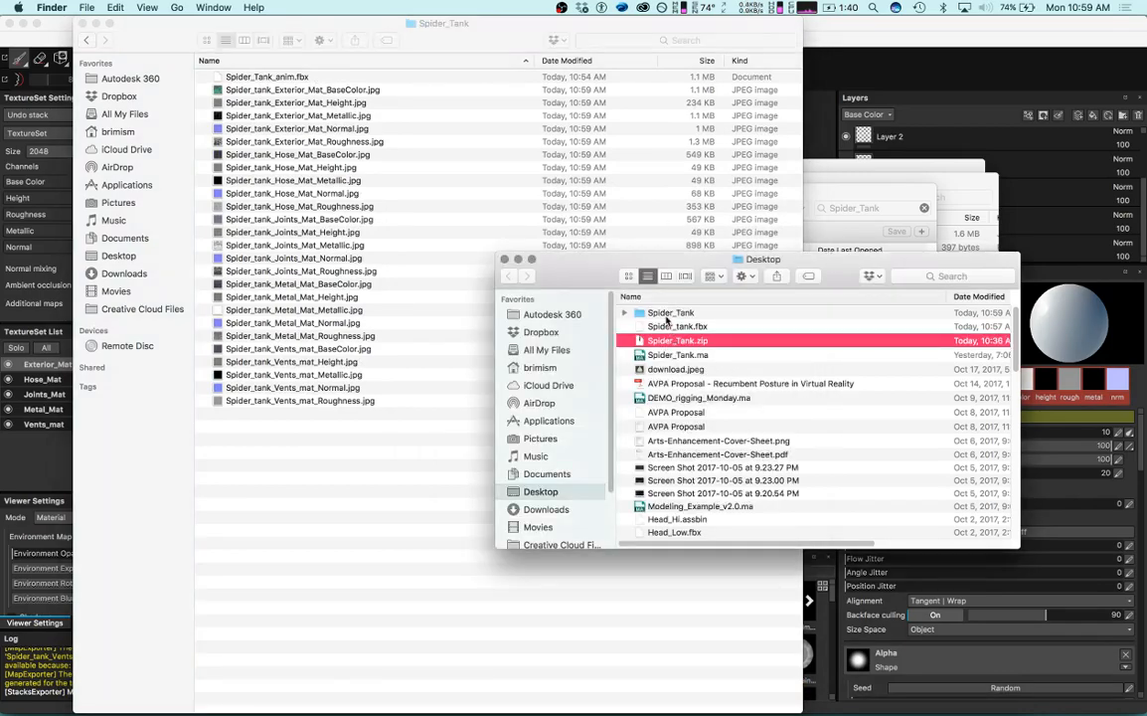
{"action": "left_click", "coordinate": [663, 313]}
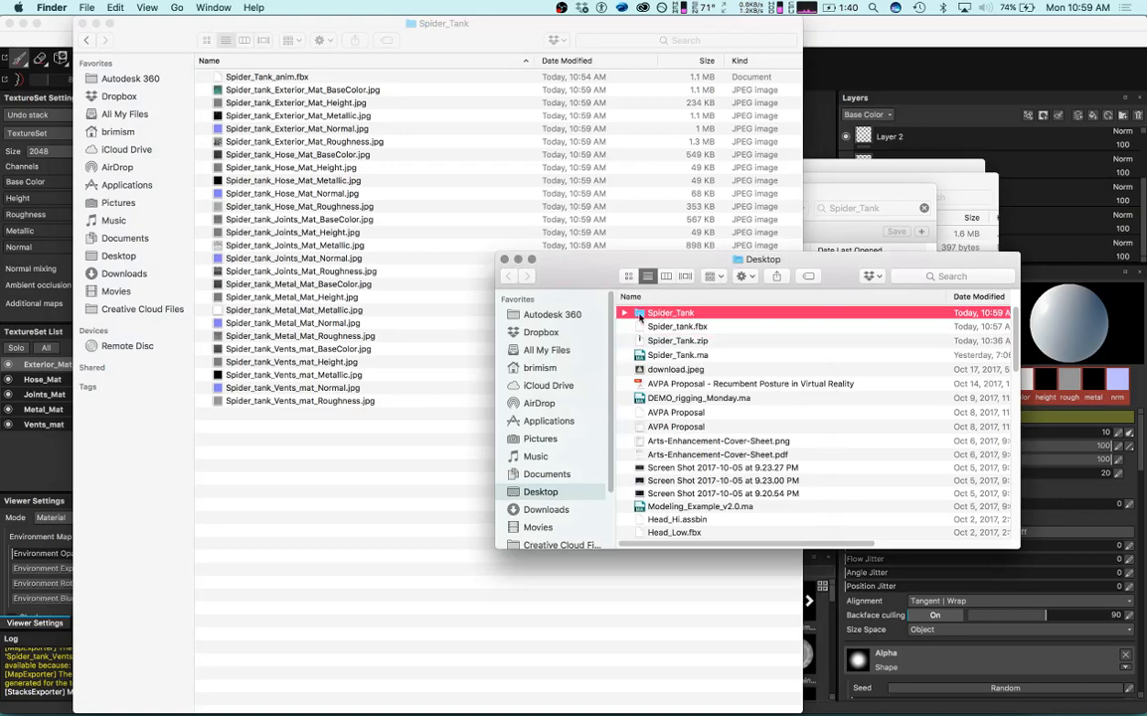
{"action": "right_click", "coordinate": [640, 316]}
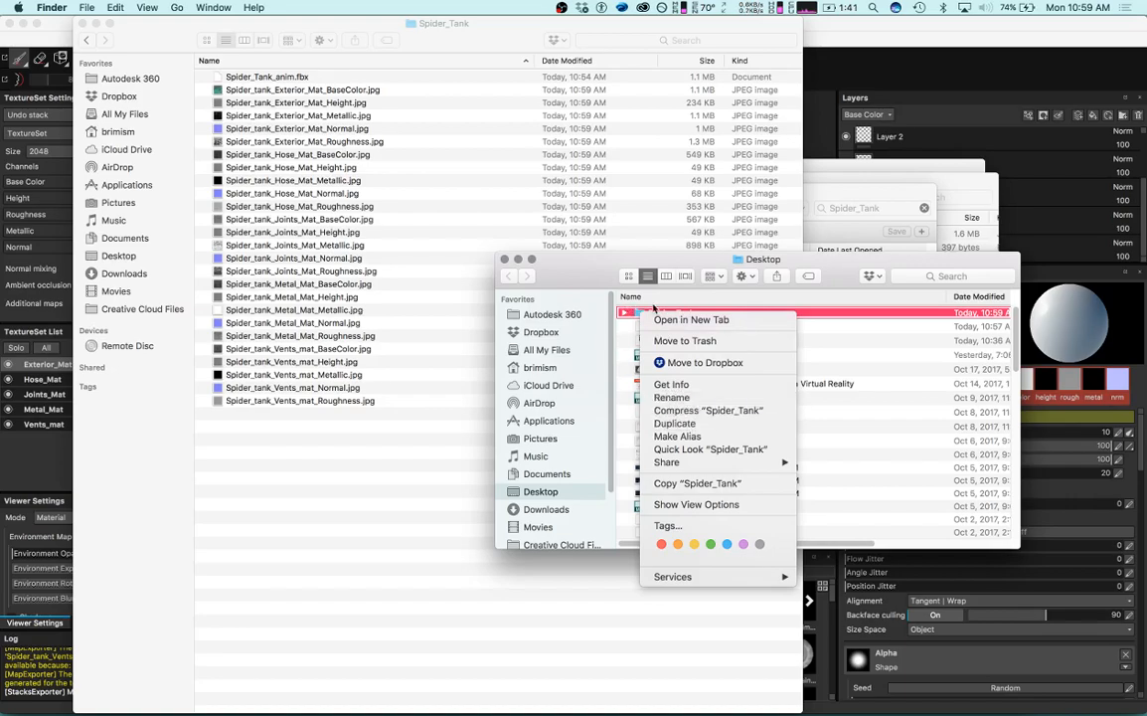
{"action": "left_click", "coordinate": [653, 304]}
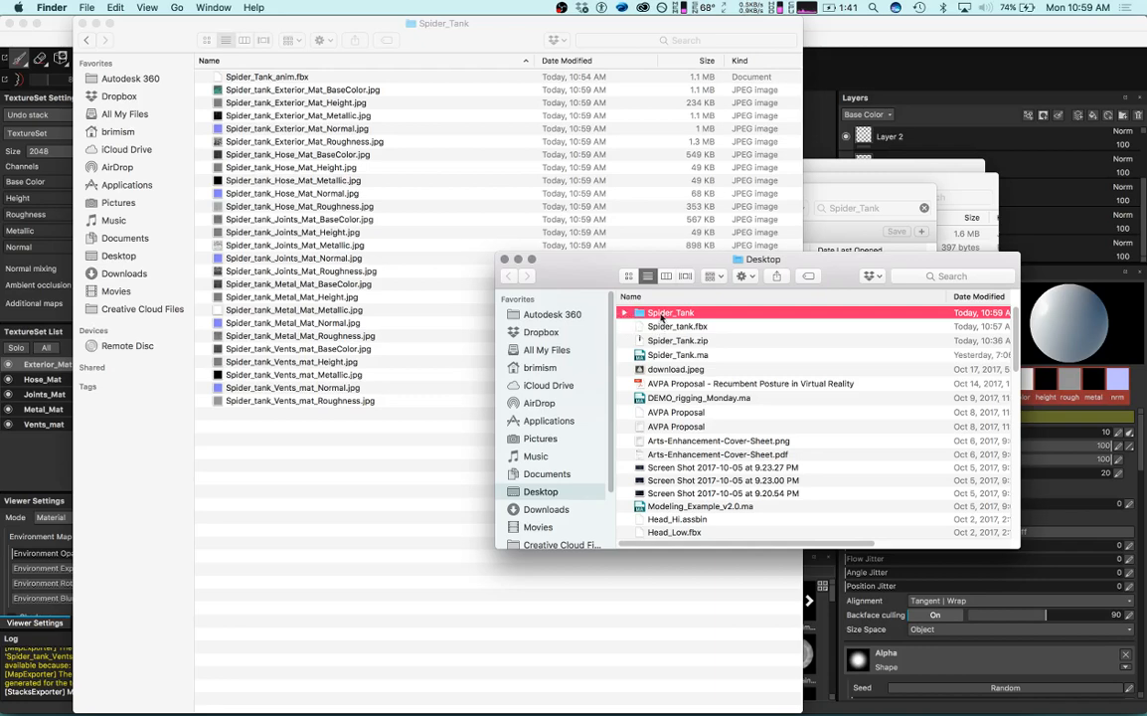
{"action": "left_click", "coordinate": [664, 341]}
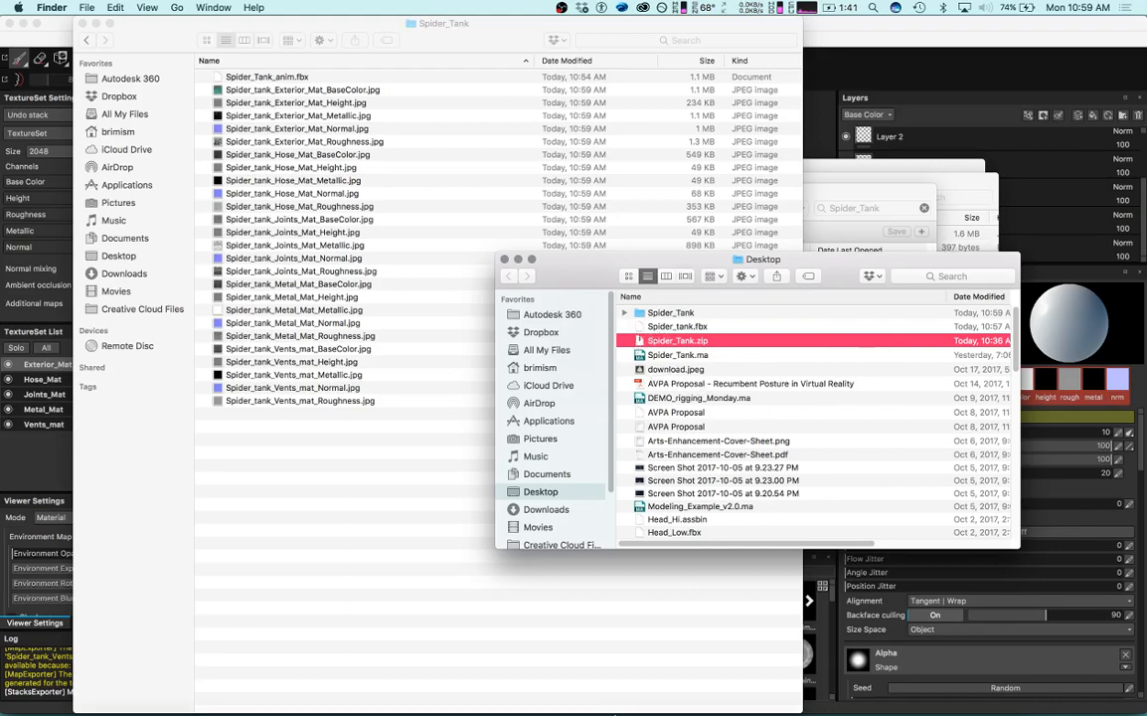
Switch to Chrome and open the upload dialog for a new model on Sketchfab.
{"action": "mouse_move", "coordinate": [603, 696]}
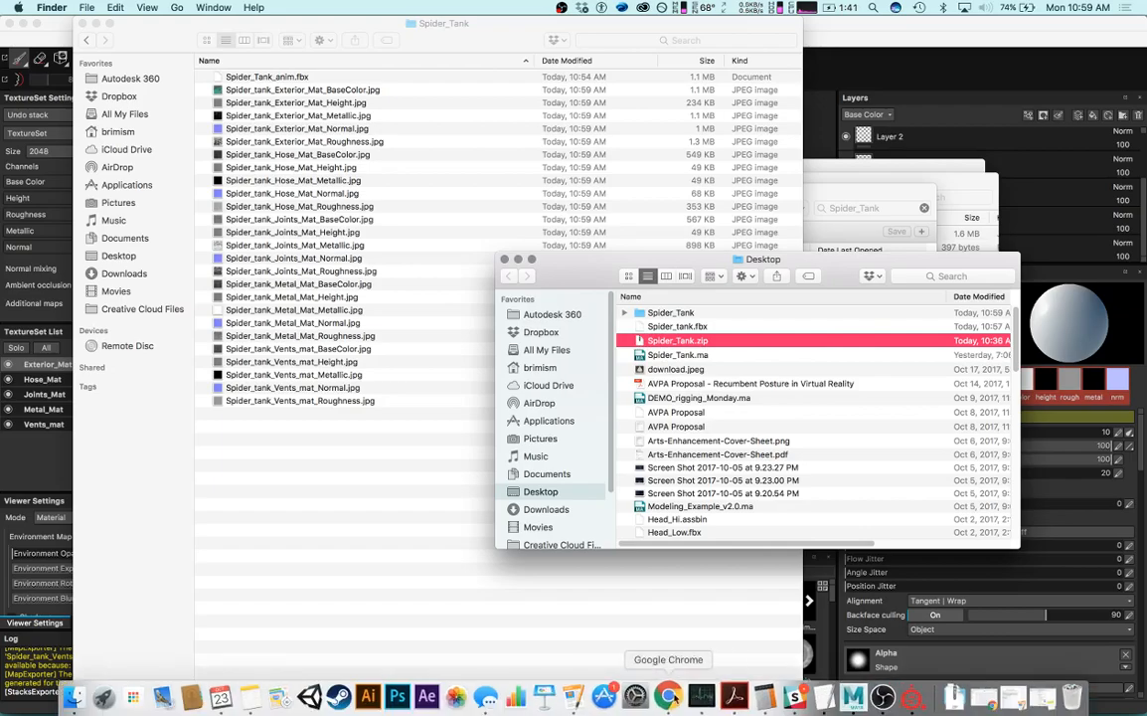
{"action": "left_click", "coordinate": [668, 696]}
{"action": "mouse_move", "coordinate": [979, 105]}
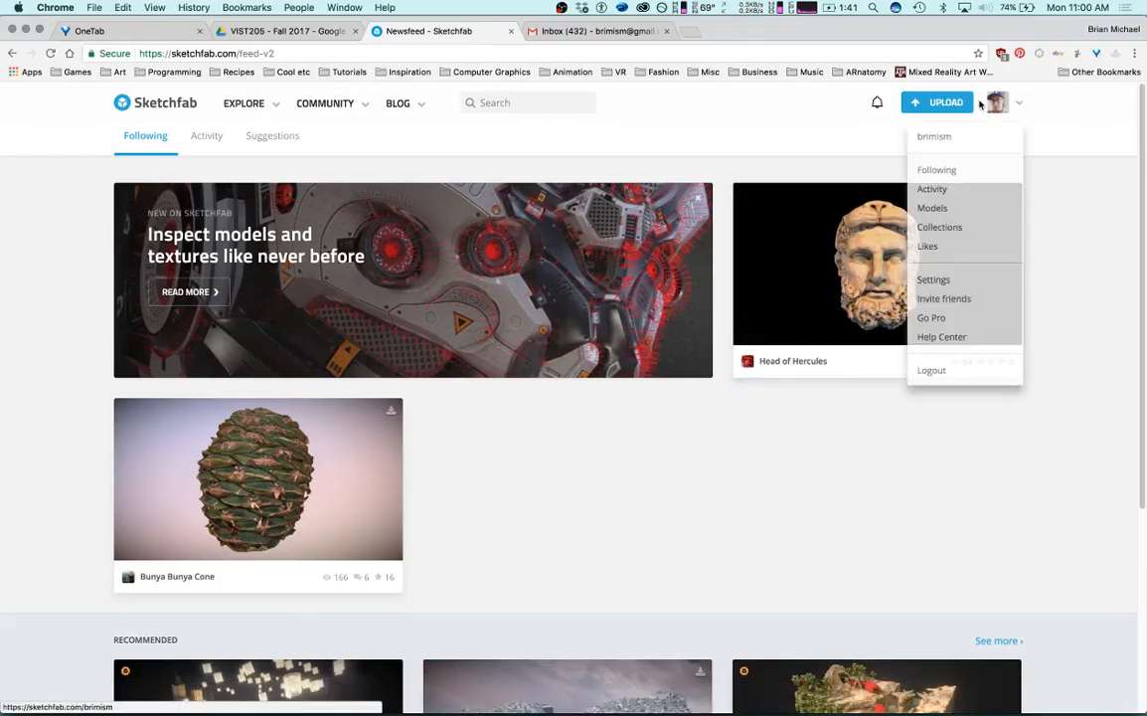
{"action": "left_click", "coordinate": [925, 105]}
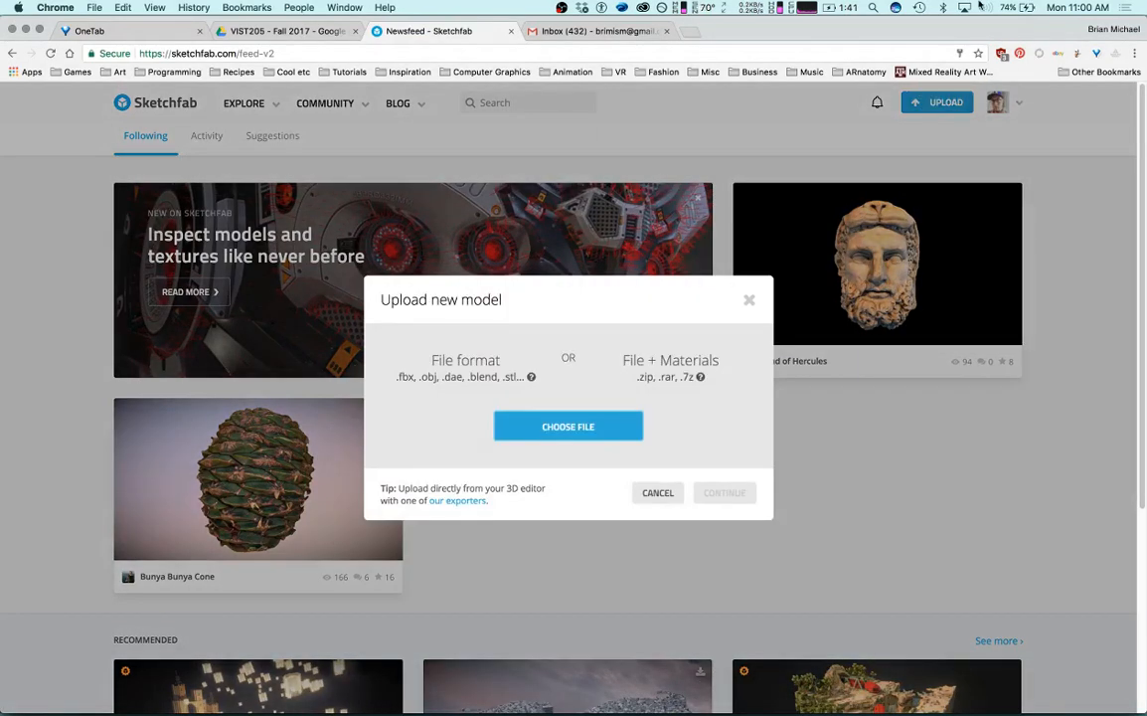
{"action": "left_click", "coordinate": [565, 428]}
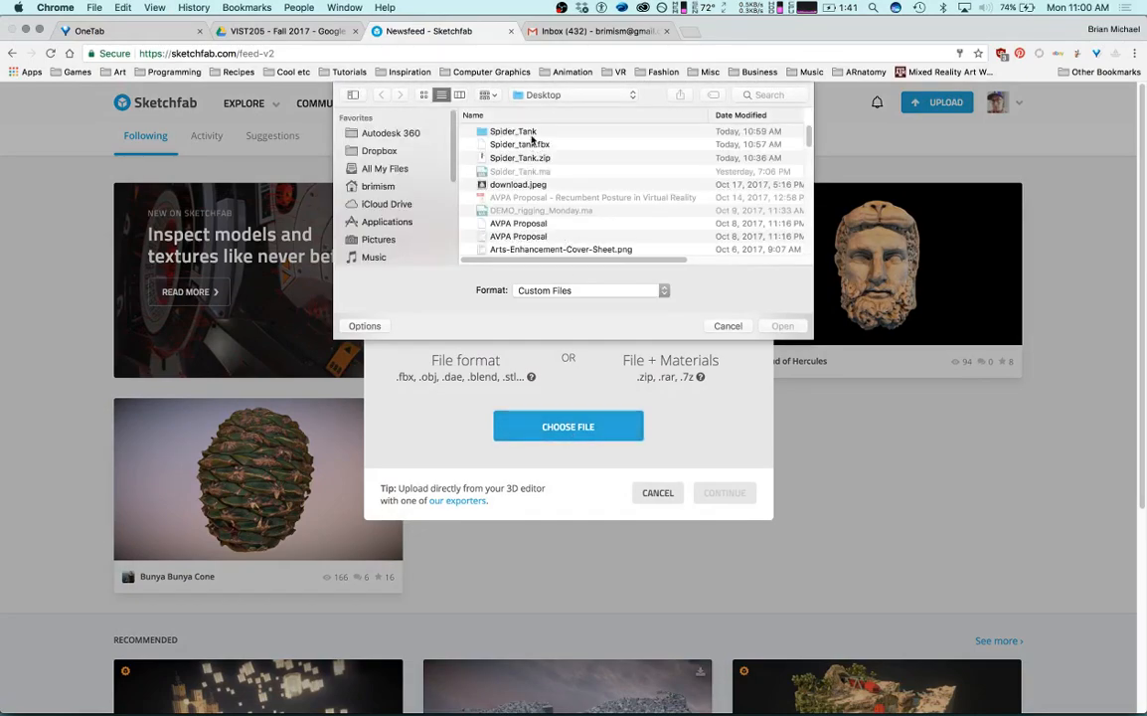
{"action": "left_click", "coordinate": [515, 160]}
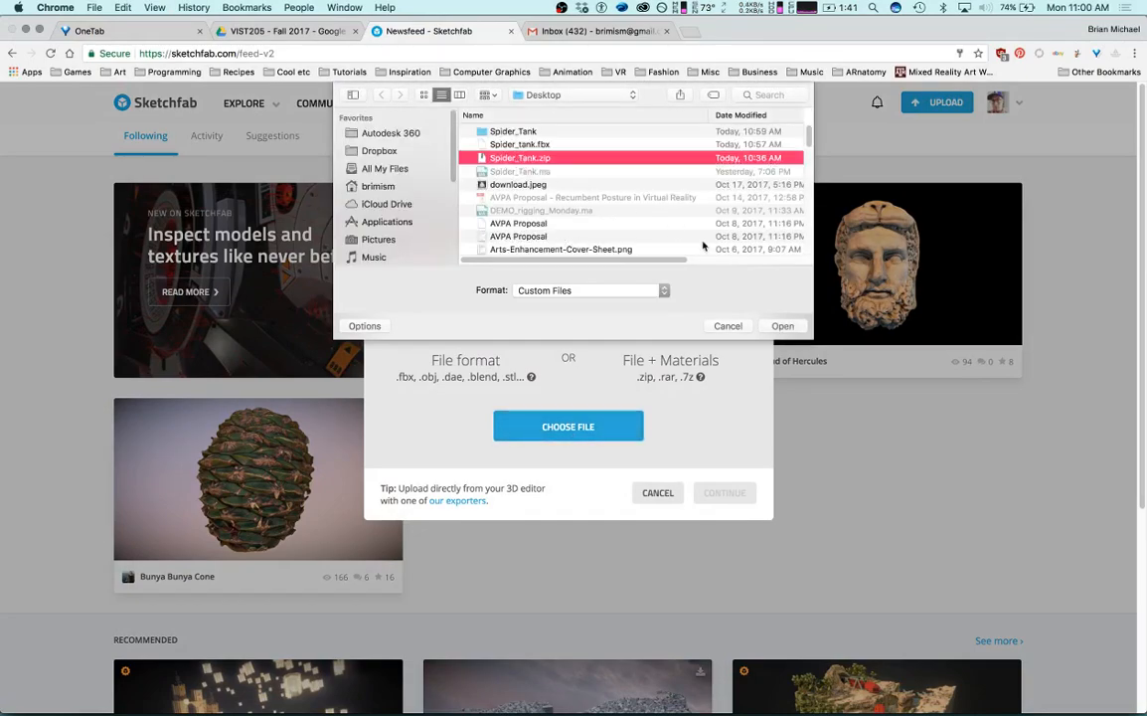
{"action": "left_click", "coordinate": [727, 327]}
Examine the supported model file formats and the File + Materials archive formats in the upload dialog.
{"action": "mouse_move", "coordinate": [530, 379]}
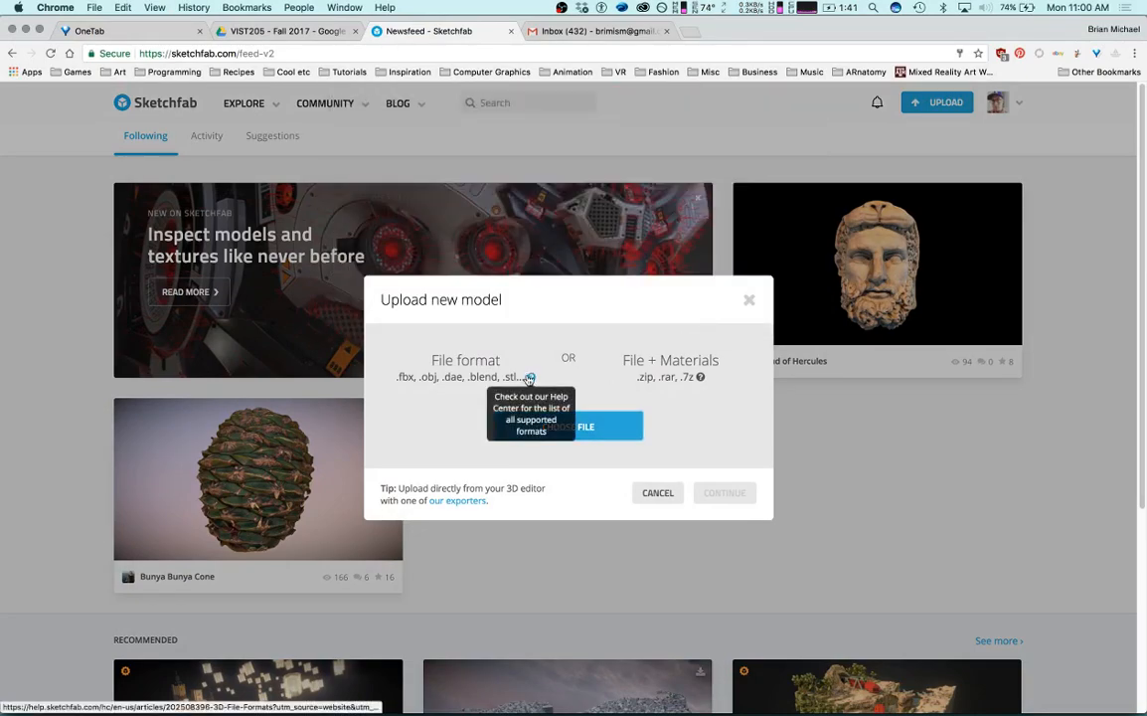
{"action": "double_click", "coordinate": [403, 377]}
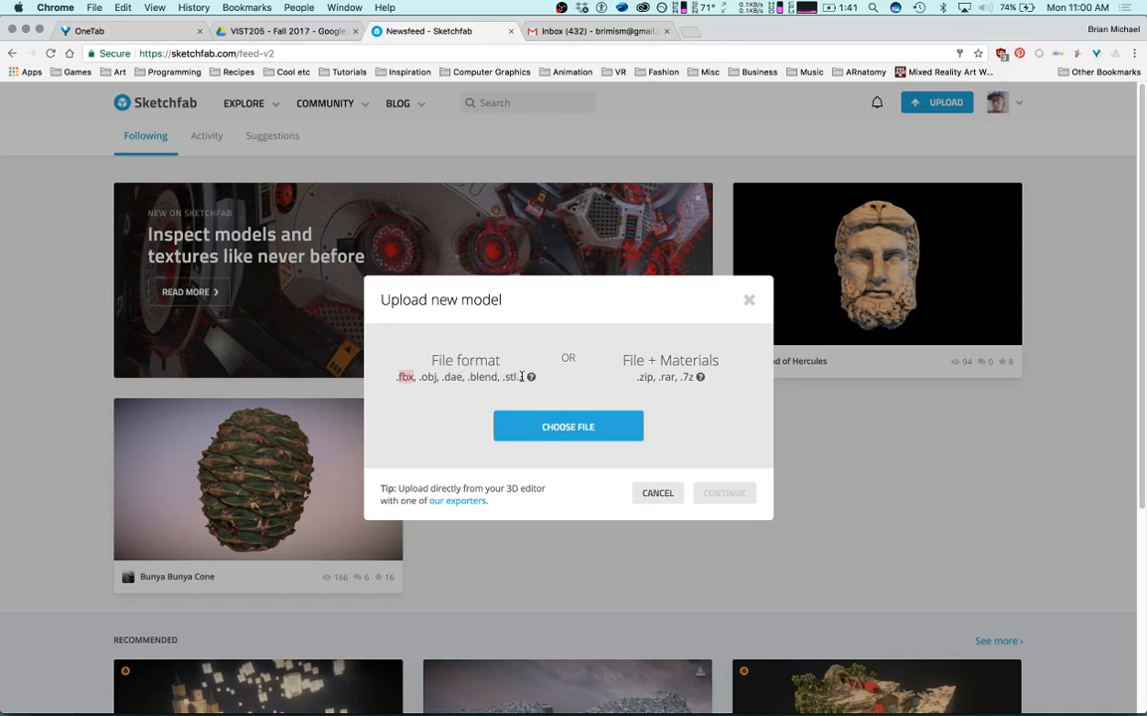
{"action": "left_click_drag", "start_coordinate": [524, 376], "coordinate": [398, 372]}
{"action": "double_click", "coordinate": [405, 375]}
{"action": "double_click", "coordinate": [432, 377]}
{"action": "double_click", "coordinate": [408, 375]}
{"action": "triple_click", "coordinate": [492, 377]}
{"action": "left_click", "coordinate": [395, 381]}
{"action": "left_click_drag", "start_coordinate": [415, 376], "coordinate": [395, 379]}
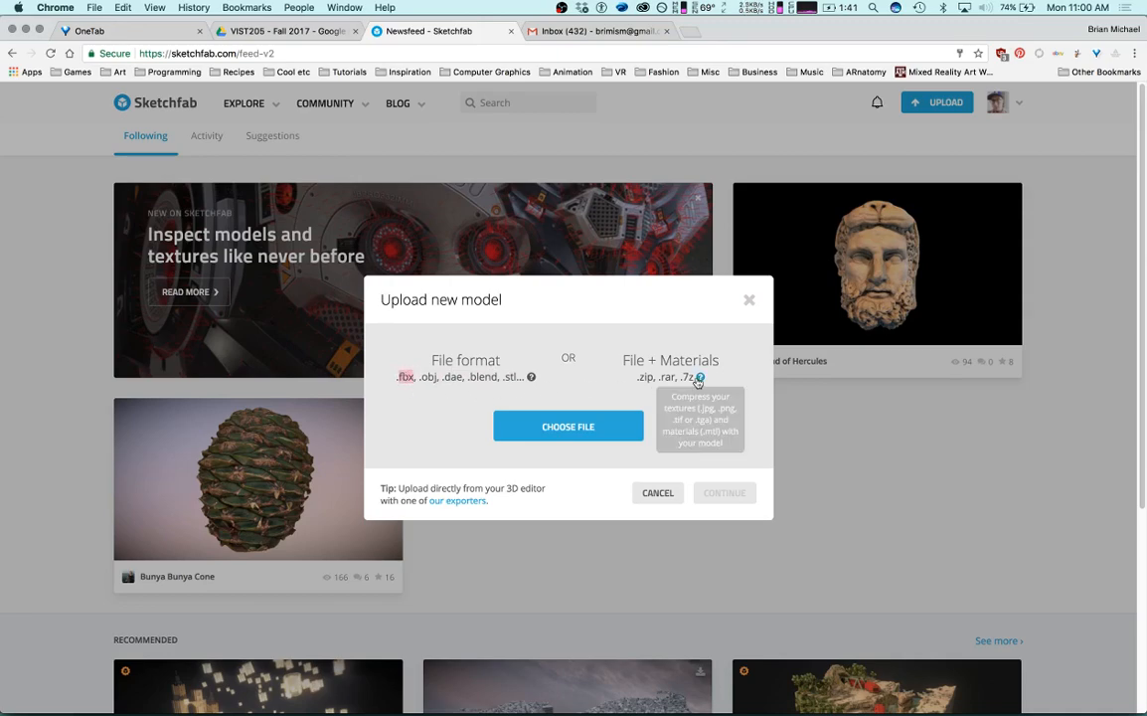
{"action": "mouse_move", "coordinate": [701, 378]}
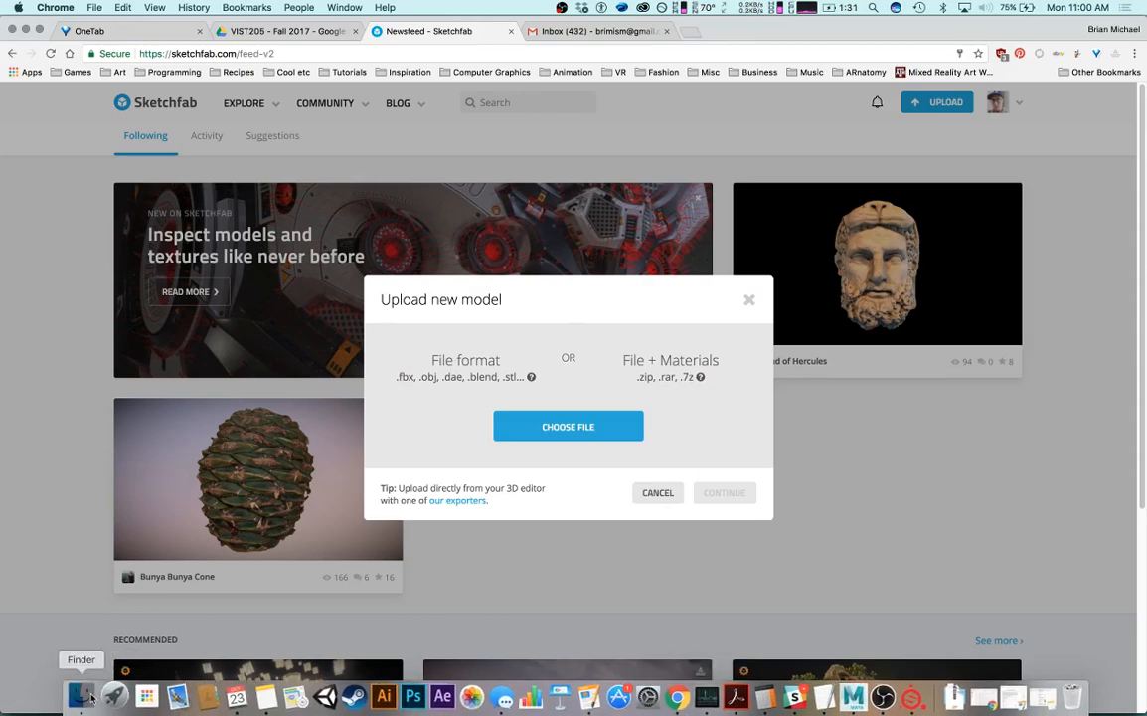
Switch to Finder, preview Spider_tank_Exterior_Mat_BaseColor.jpg and close the Spider_Tank folder window.
{"action": "left_click", "coordinate": [79, 698]}
{"action": "left_click", "coordinate": [320, 90]}
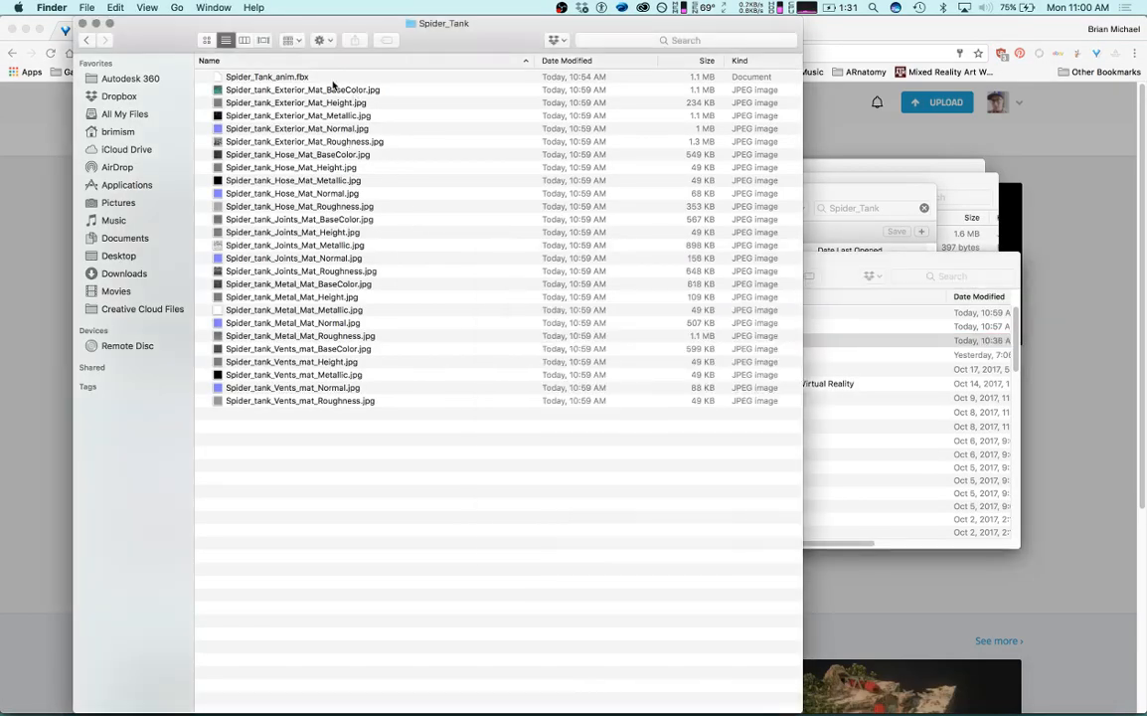
{"action": "left_click", "coordinate": [334, 89]}
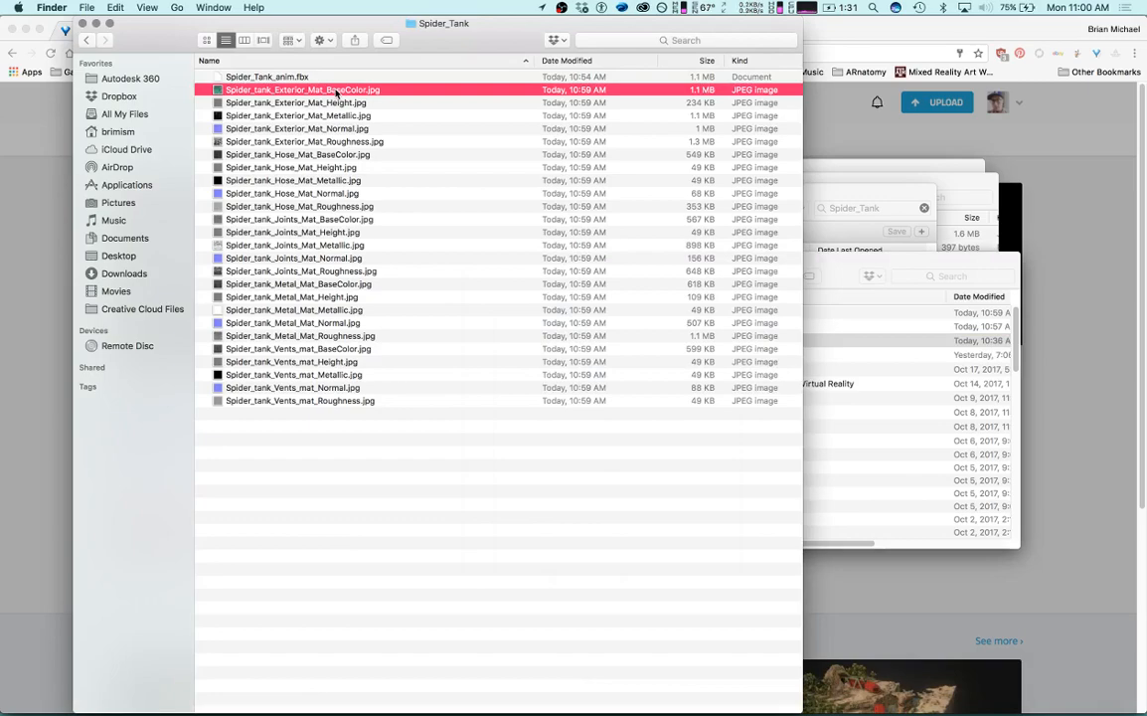
{"action": "key", "text": "space"}
{"action": "key", "text": "space"}
{"action": "left_click", "coordinate": [844, 279]}
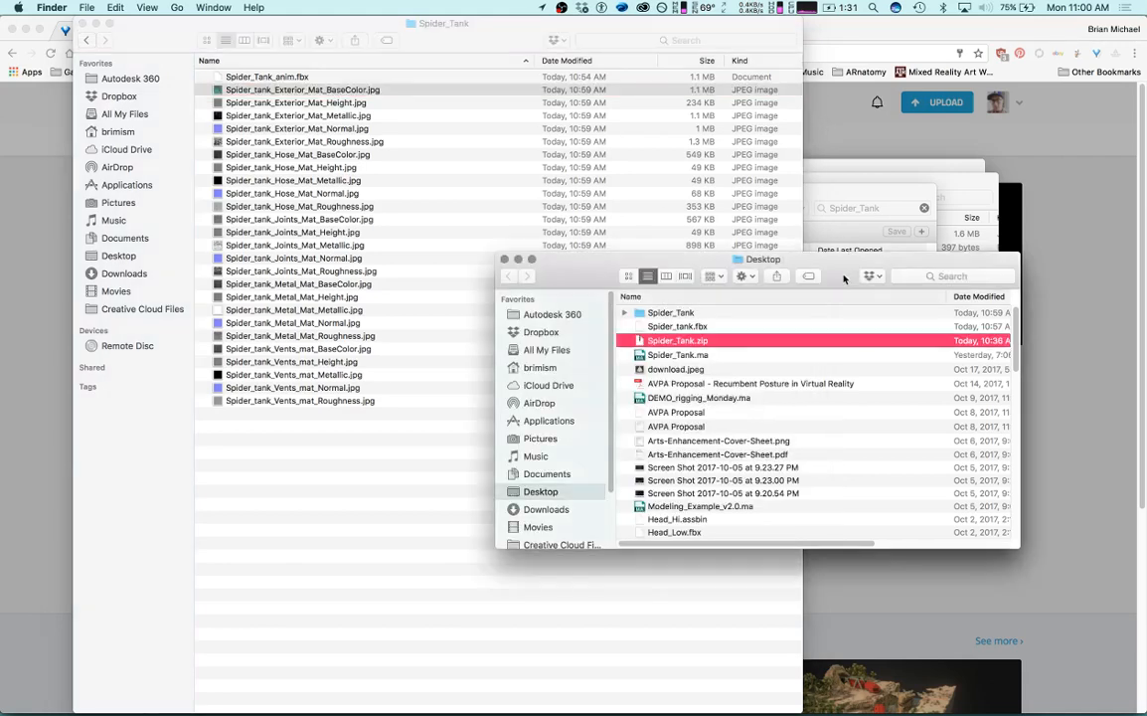
{"action": "left_click", "coordinate": [83, 23]}
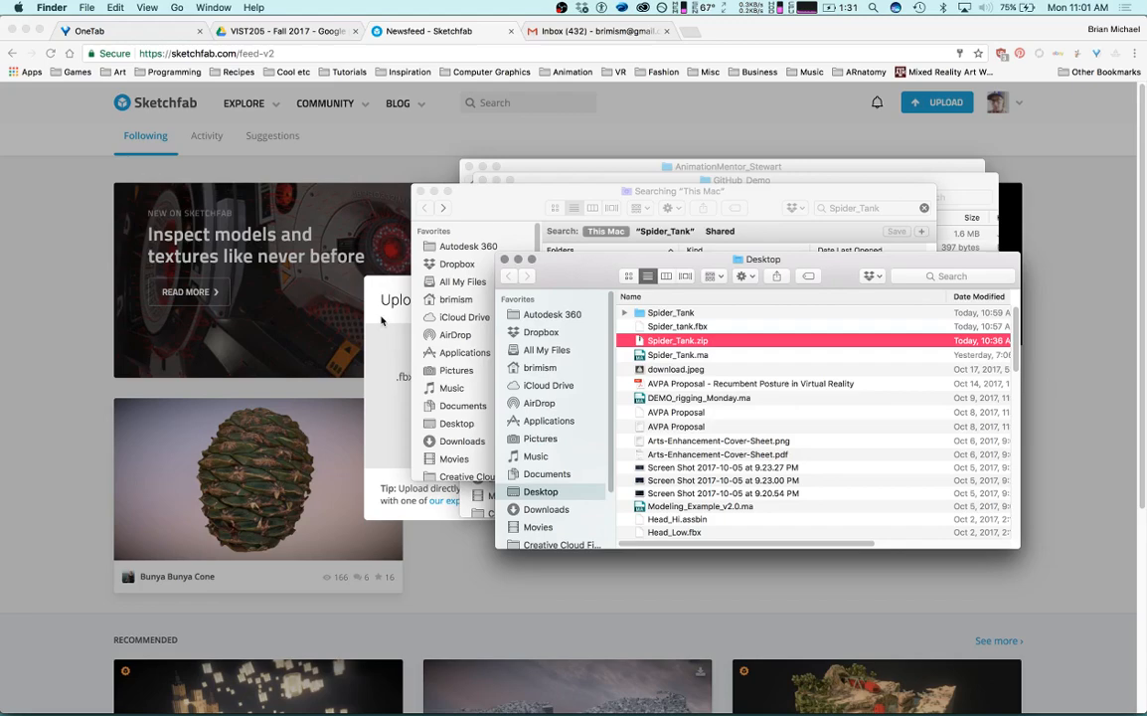
Switch back to Chrome and choose Spider_Tank.zip from the Desktop as the model to upload.
{"action": "left_click", "coordinate": [345, 290]}
{"action": "left_click", "coordinate": [573, 428]}
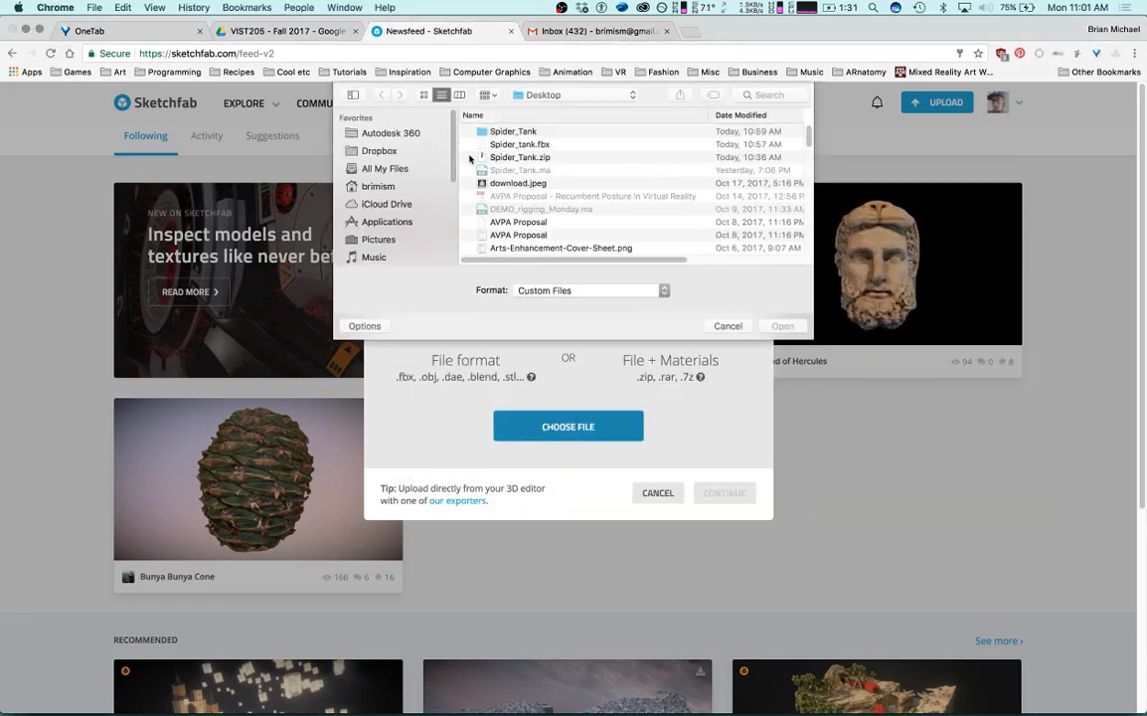
{"action": "left_click", "coordinate": [480, 156]}
{"action": "left_click", "coordinate": [785, 326]}
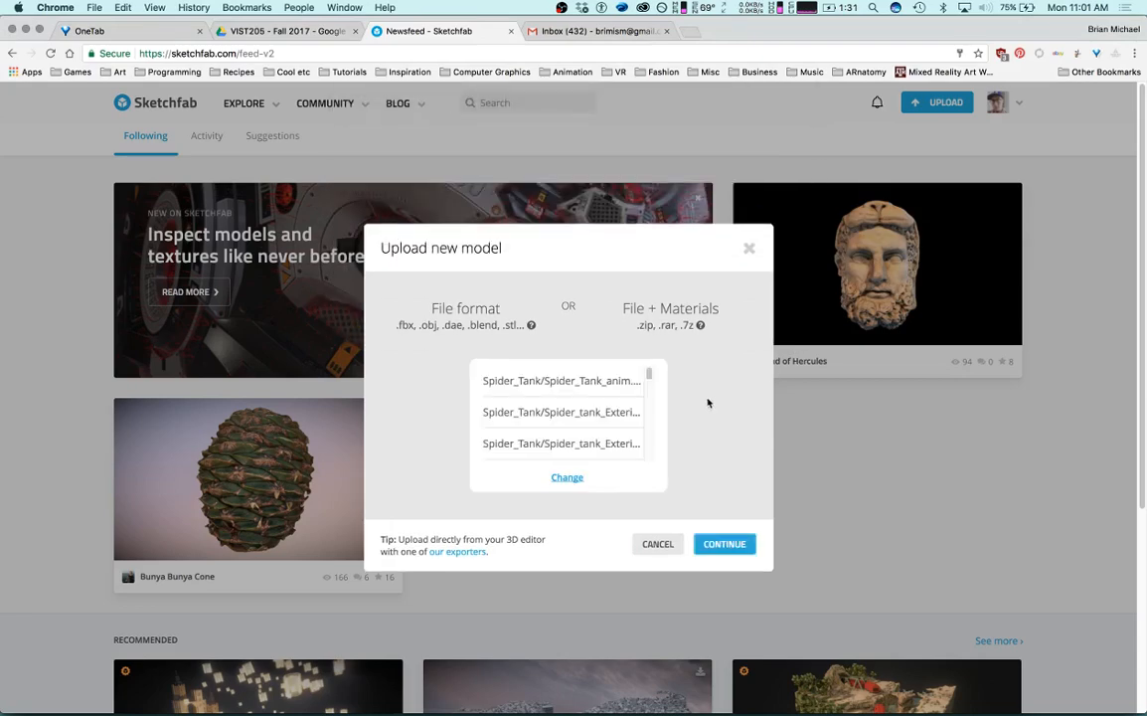
Look through the list of files found in the Spider_Tank archive, then cancel the upload.
{"action": "scroll", "coordinate": [624, 423], "scroll_direction": "down", "scroll_amount": 5}
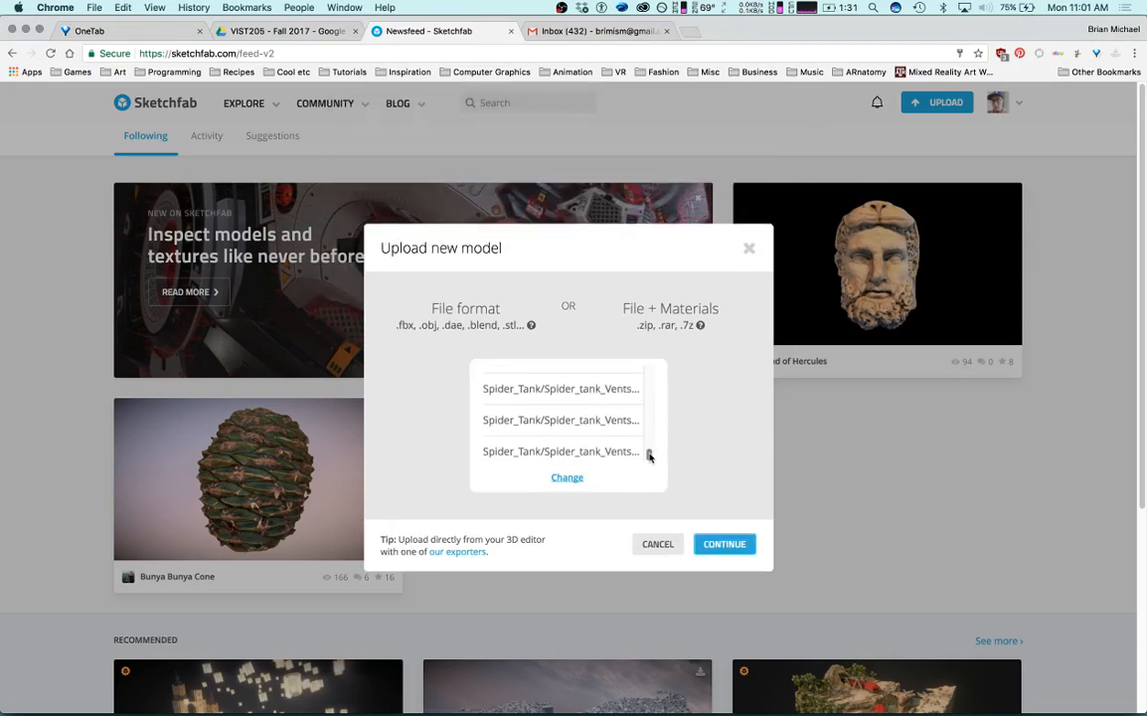
{"action": "left_click_drag", "start_coordinate": [648, 453], "coordinate": [646, 370]}
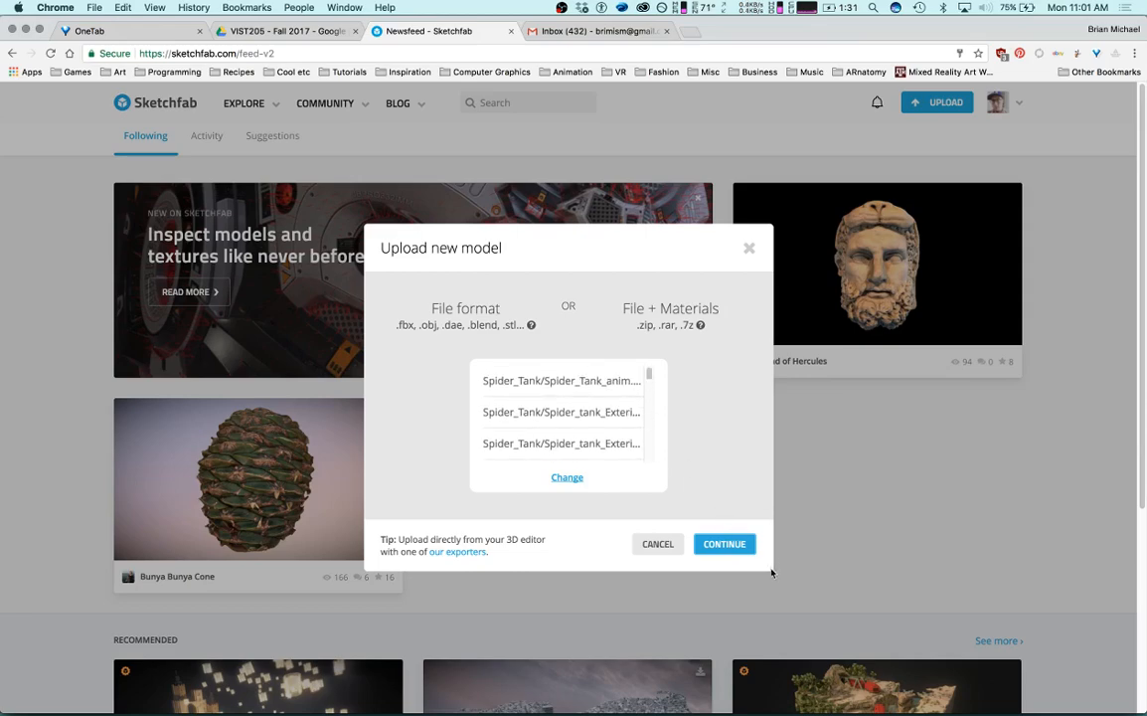
{"action": "triple_click", "coordinate": [543, 408]}
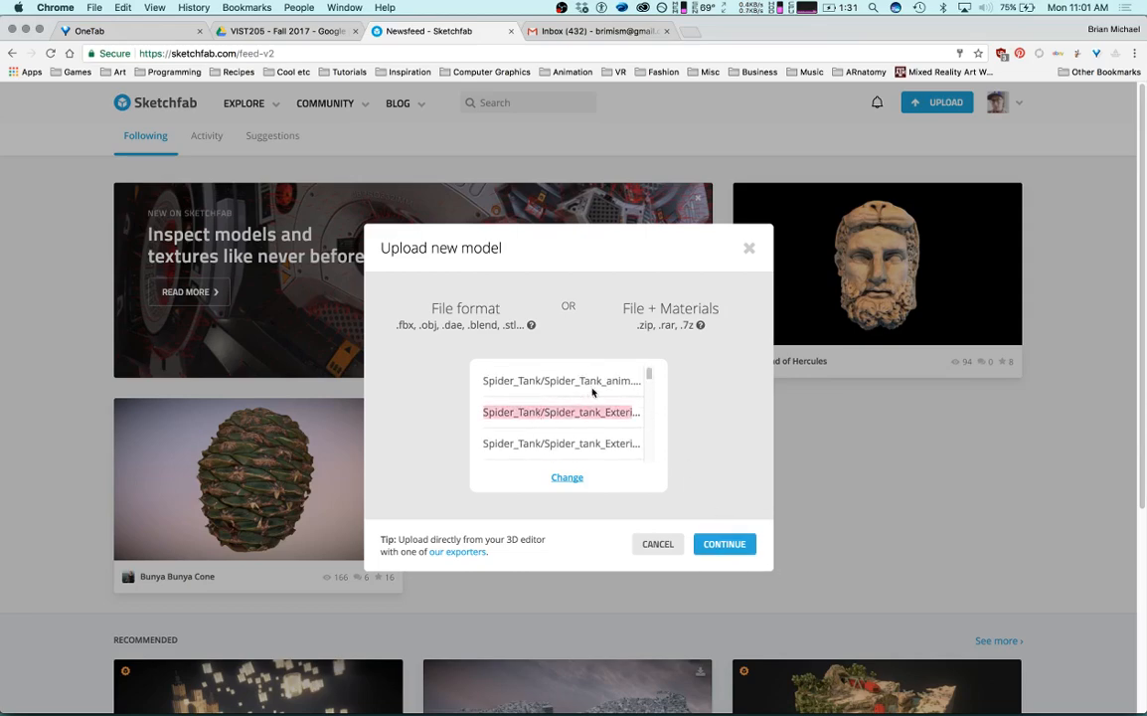
{"action": "scroll", "coordinate": [584, 396], "scroll_direction": "down", "scroll_amount": 5}
{"action": "scroll", "coordinate": [581, 395], "scroll_direction": "up", "scroll_amount": 10}
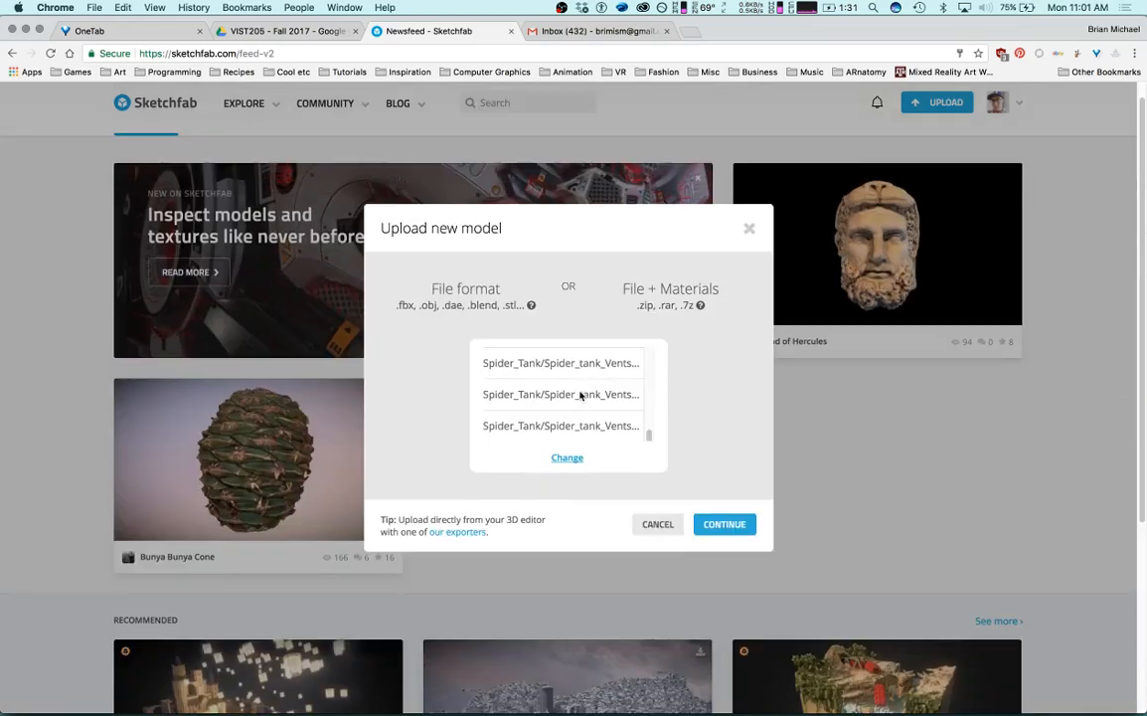
{"action": "scroll", "coordinate": [586, 398], "scroll_direction": "up", "scroll_amount": 3}
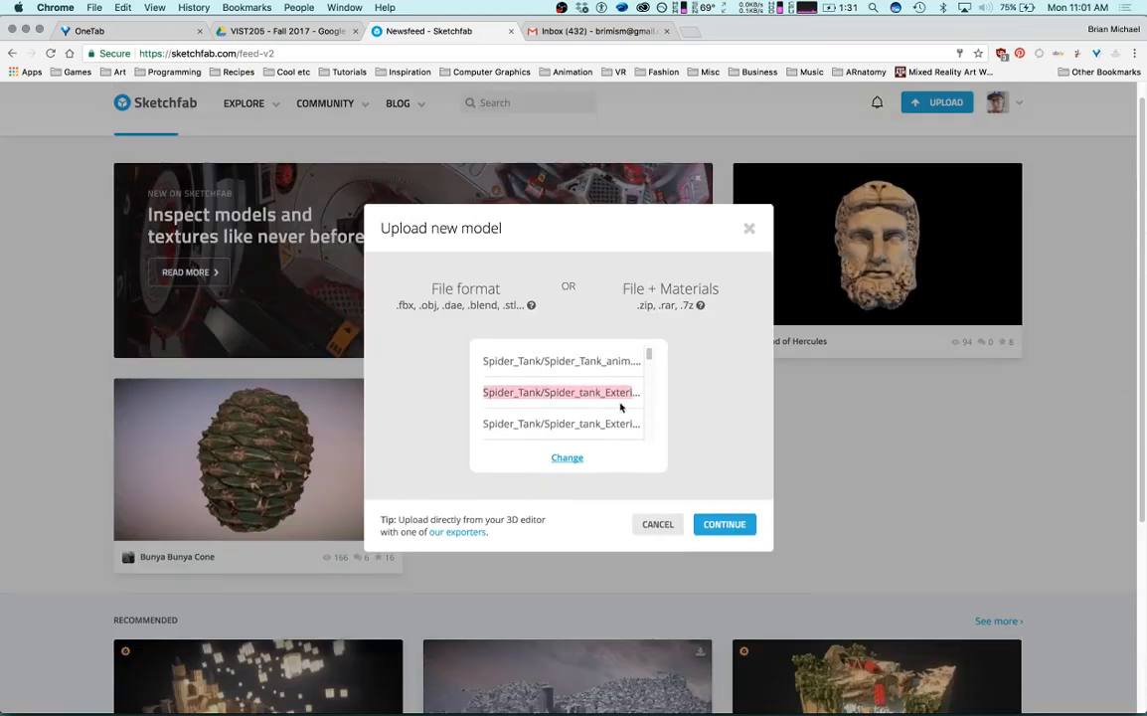
{"action": "scroll", "coordinate": [604, 393], "scroll_direction": "down", "scroll_amount": 3}
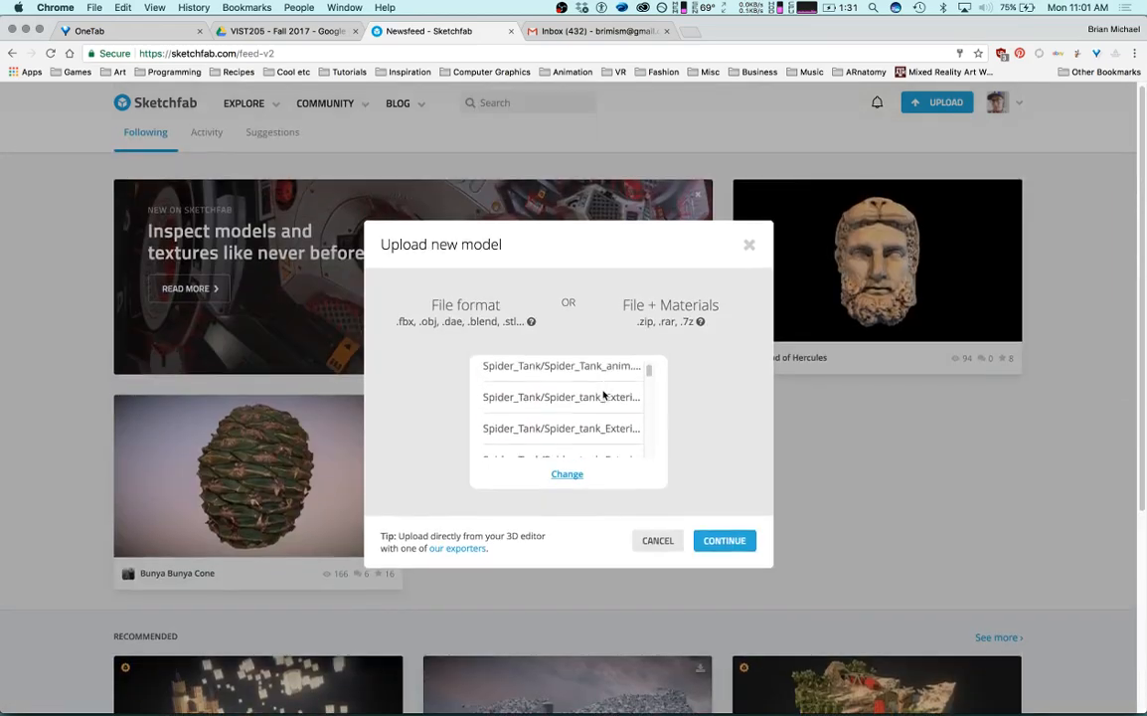
{"action": "scroll", "coordinate": [604, 398], "scroll_direction": "down", "scroll_amount": 6}
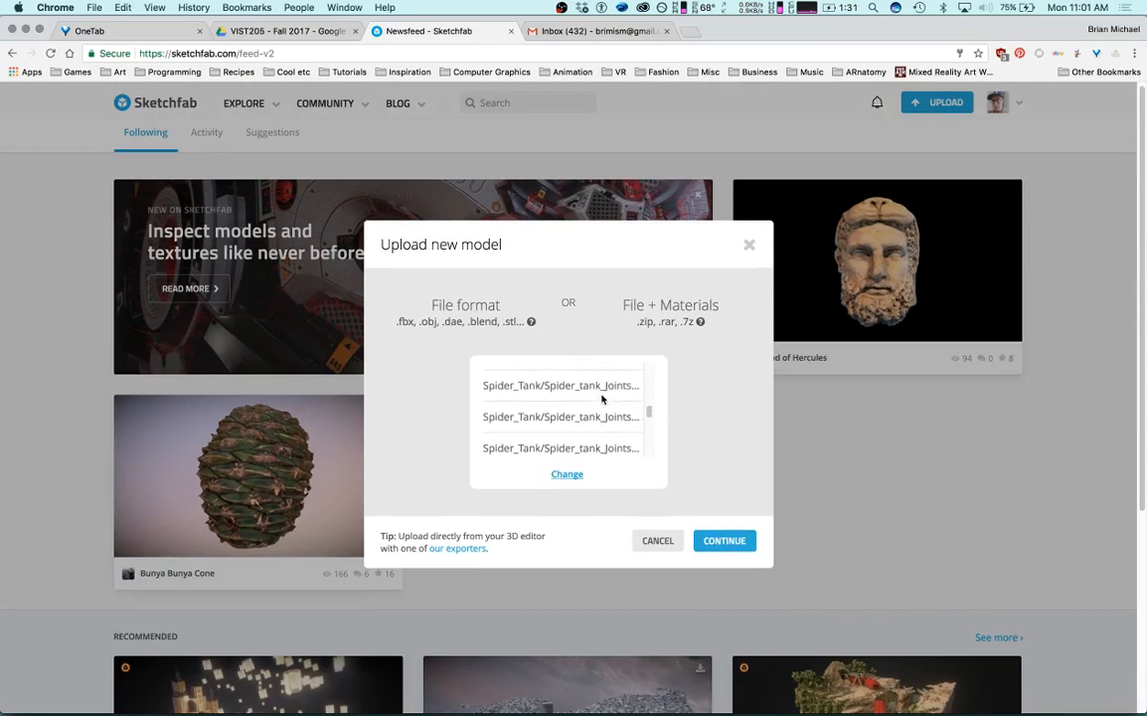
{"action": "scroll", "coordinate": [602, 425], "scroll_direction": "down", "scroll_amount": 2}
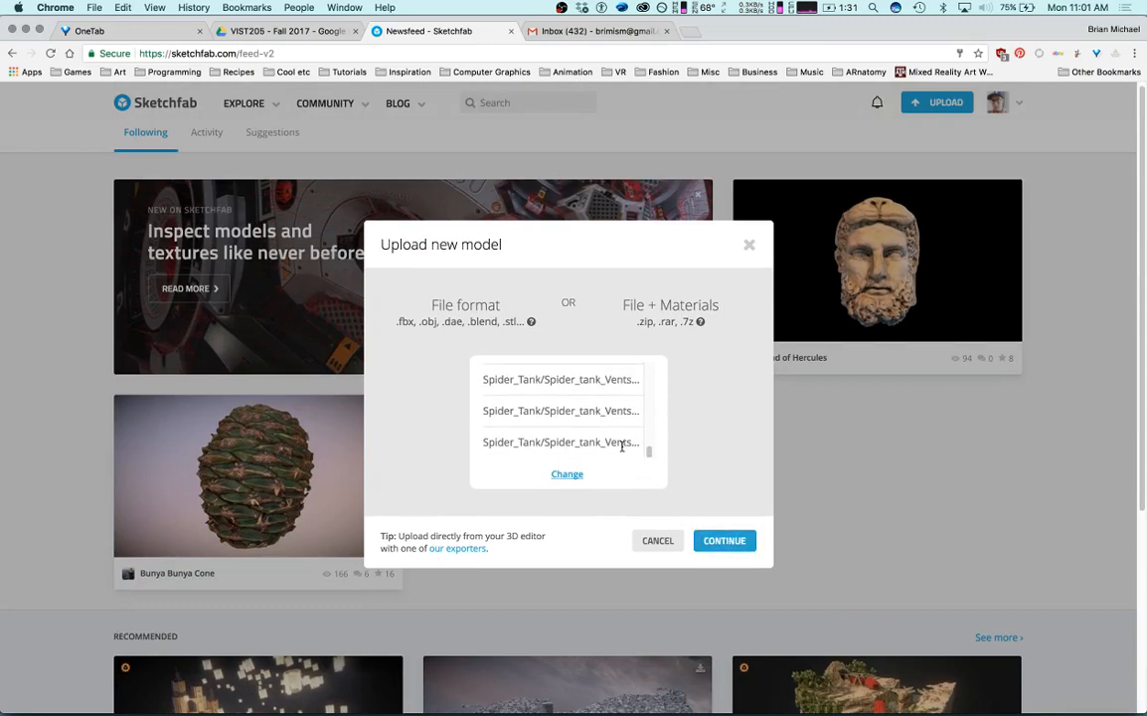
{"action": "scroll", "coordinate": [613, 429], "scroll_direction": "down", "scroll_amount": 5}
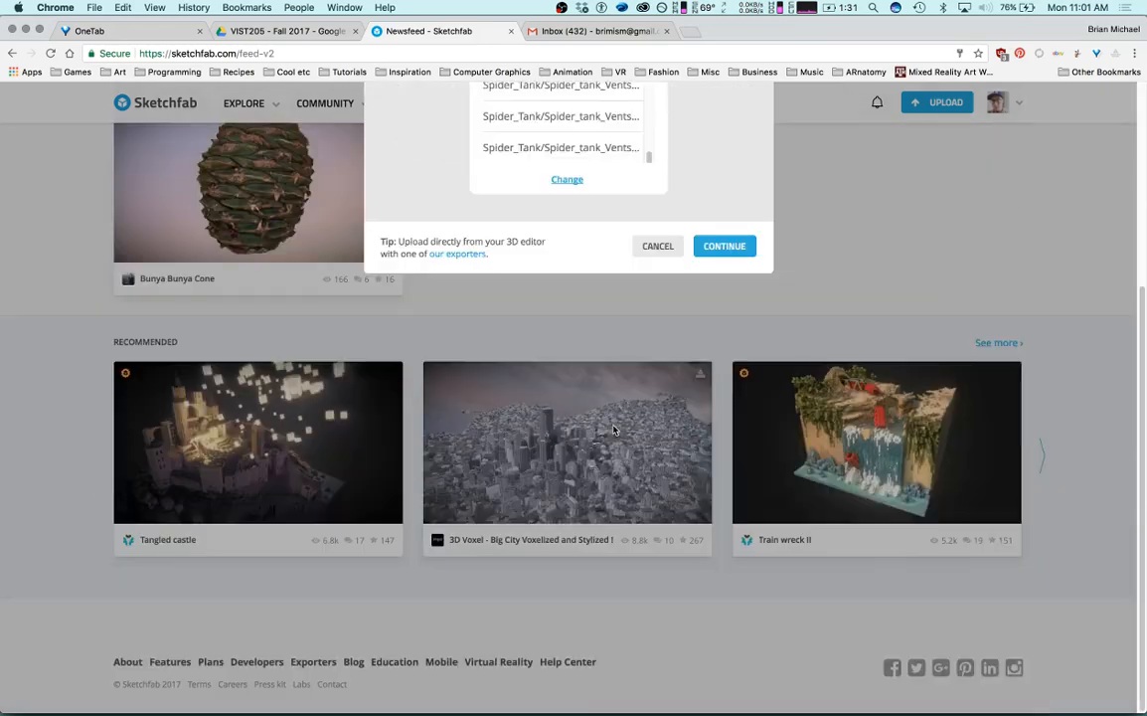
{"action": "scroll", "coordinate": [613, 429], "scroll_direction": "up", "scroll_amount": 5}
{"action": "scroll", "coordinate": [614, 430], "scroll_direction": "down", "scroll_amount": 1}
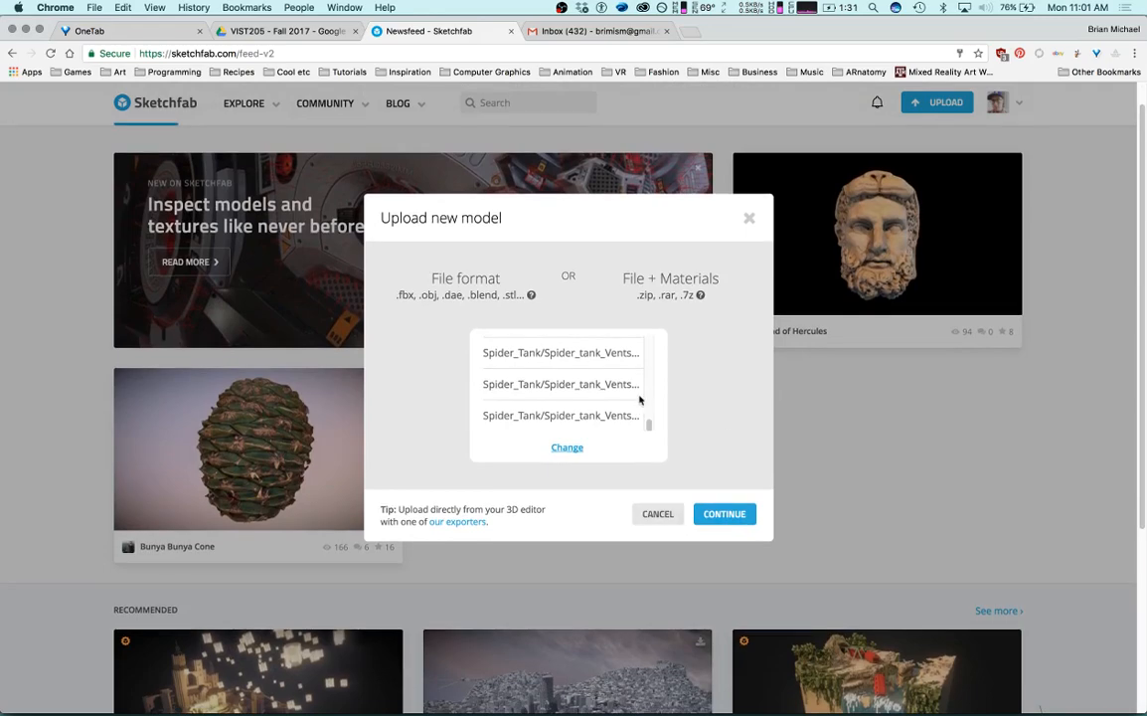
{"action": "left_click_drag", "start_coordinate": [648, 427], "coordinate": [647, 340]}
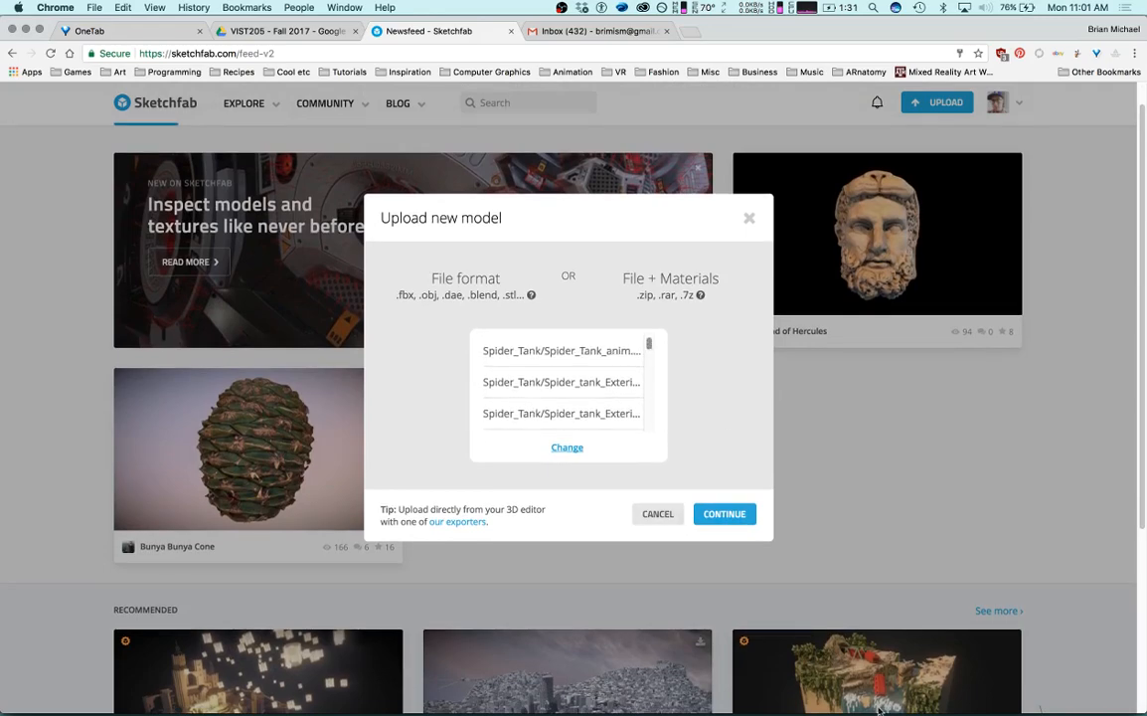
{"action": "left_click", "coordinate": [655, 518]}
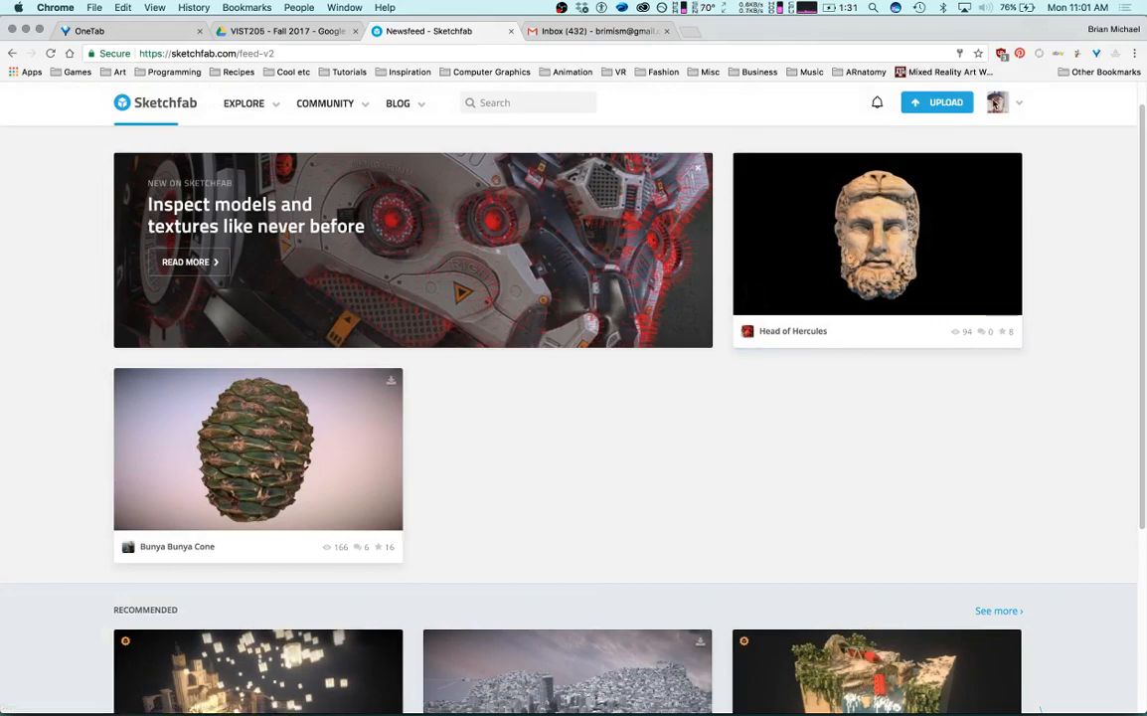
Open the Spider Tank model page from the uploads list of the account's Sketchfab profile.
{"action": "left_click", "coordinate": [996, 103]}
{"action": "left_click", "coordinate": [944, 138]}
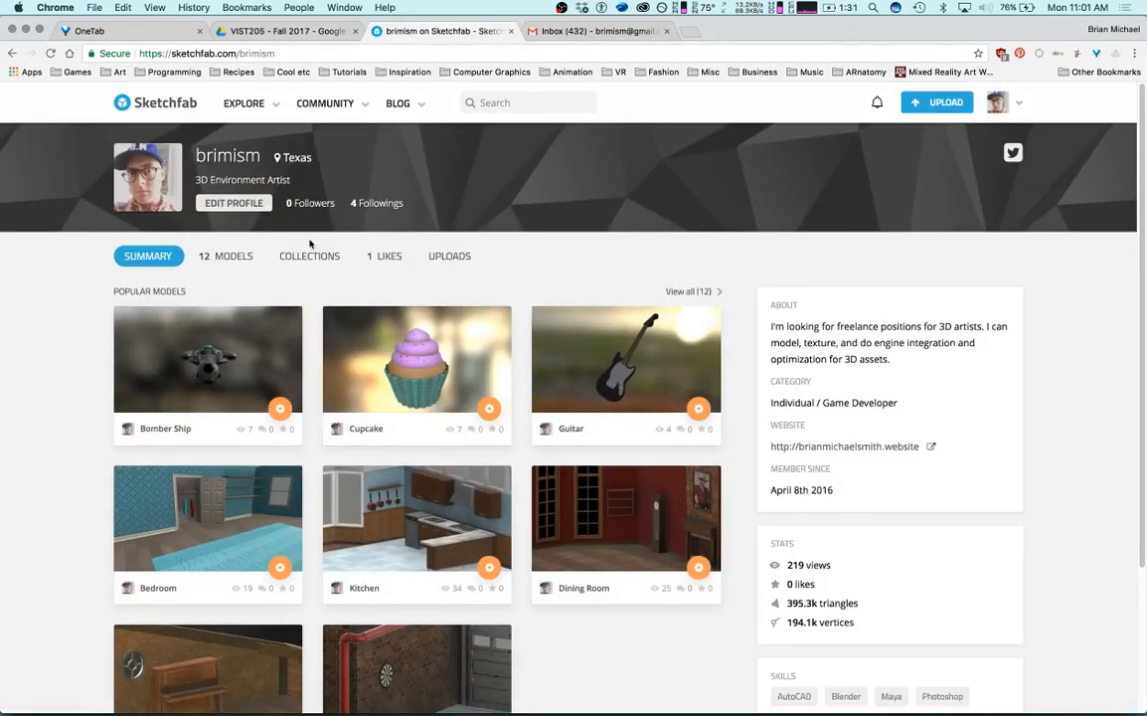
{"action": "left_click", "coordinate": [448, 256]}
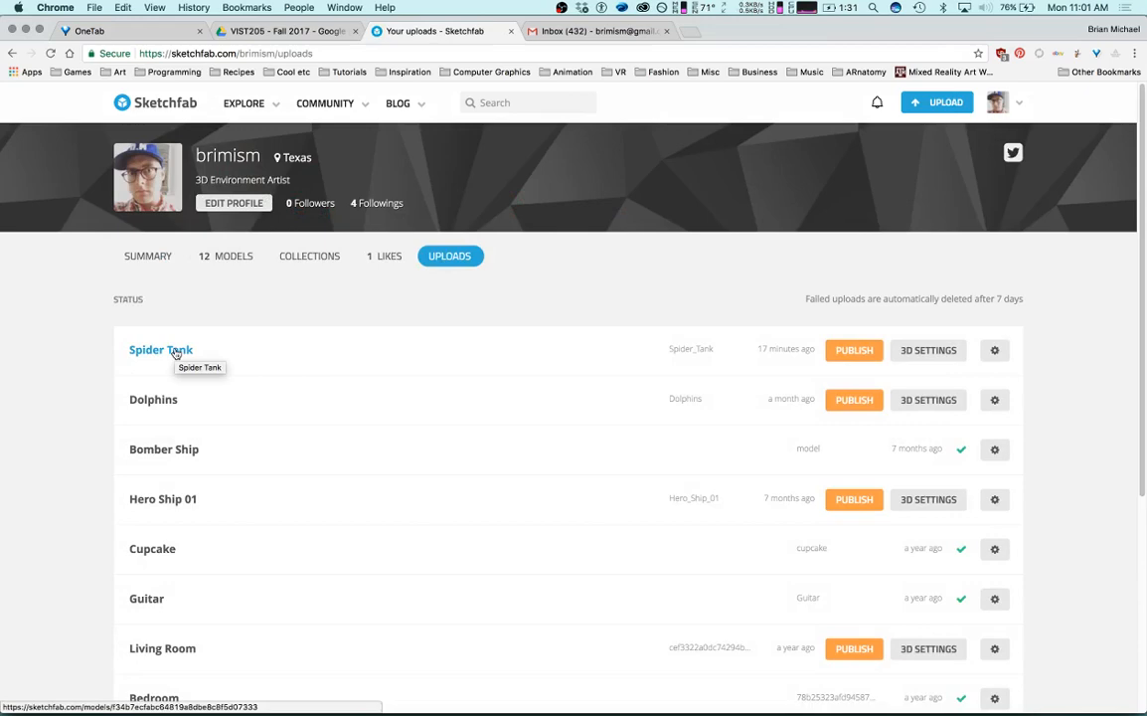
{"action": "left_click", "coordinate": [176, 353]}
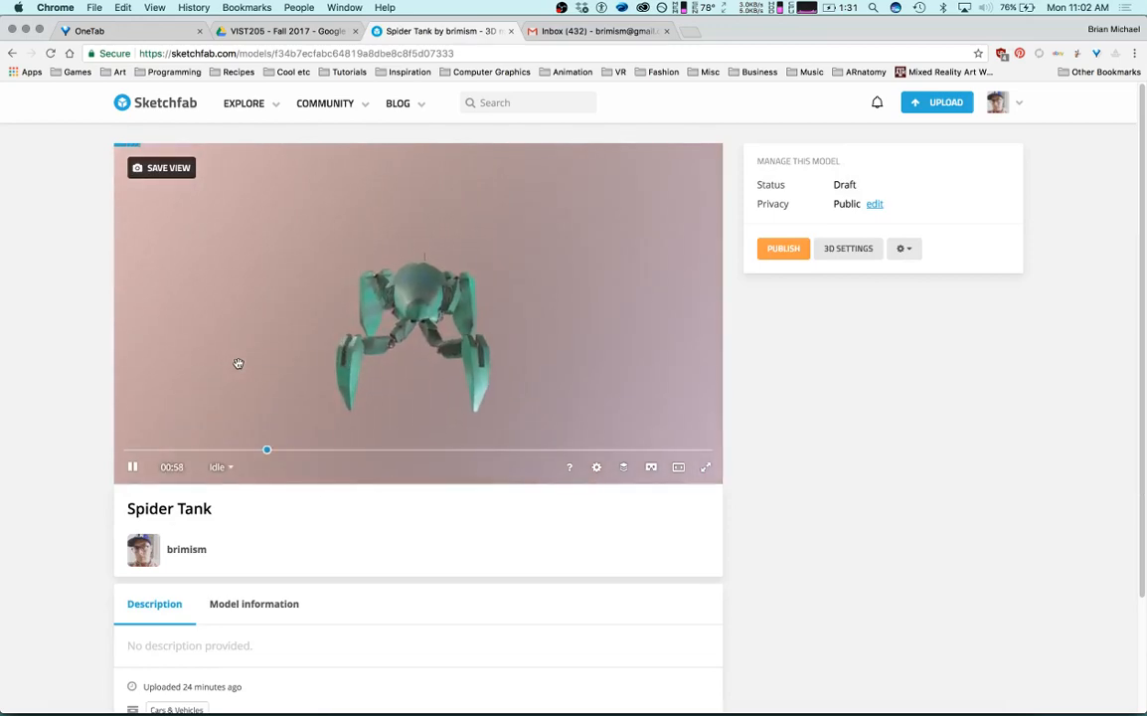
Examine the textured, animated Spider Tank from several angles and distances in the 3D viewer.
{"action": "left_click_drag", "start_coordinate": [280, 355], "coordinate": [437, 300]}
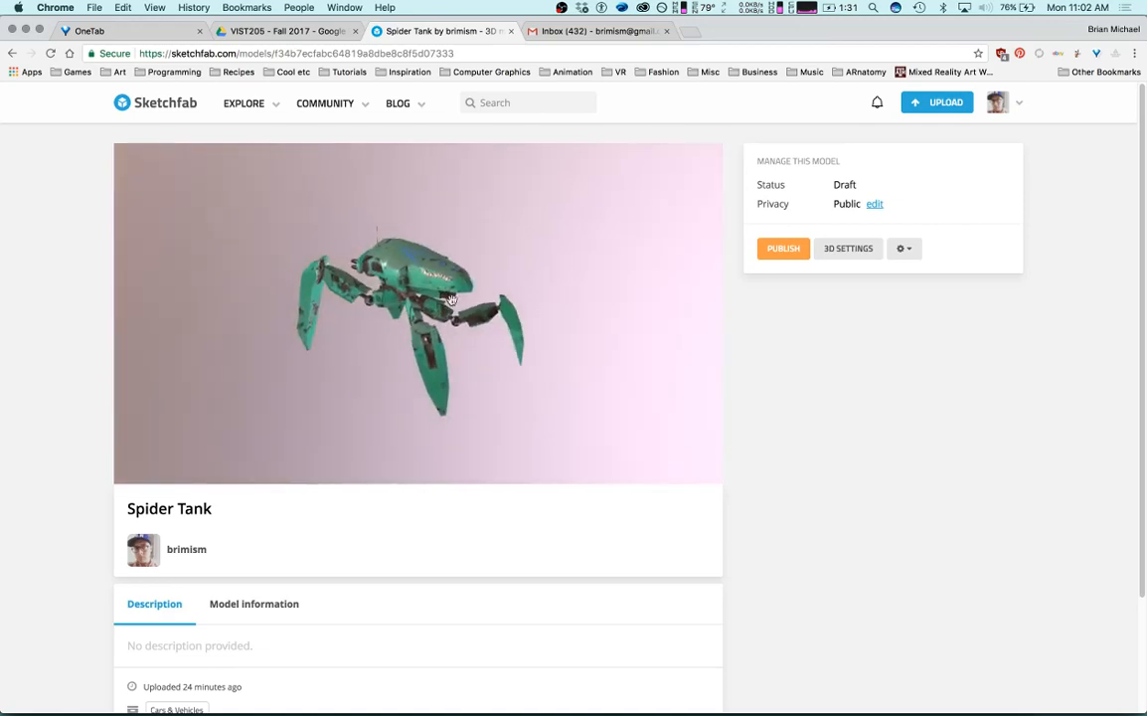
{"action": "scroll", "coordinate": [446, 302], "scroll_direction": "up", "scroll_amount": 5}
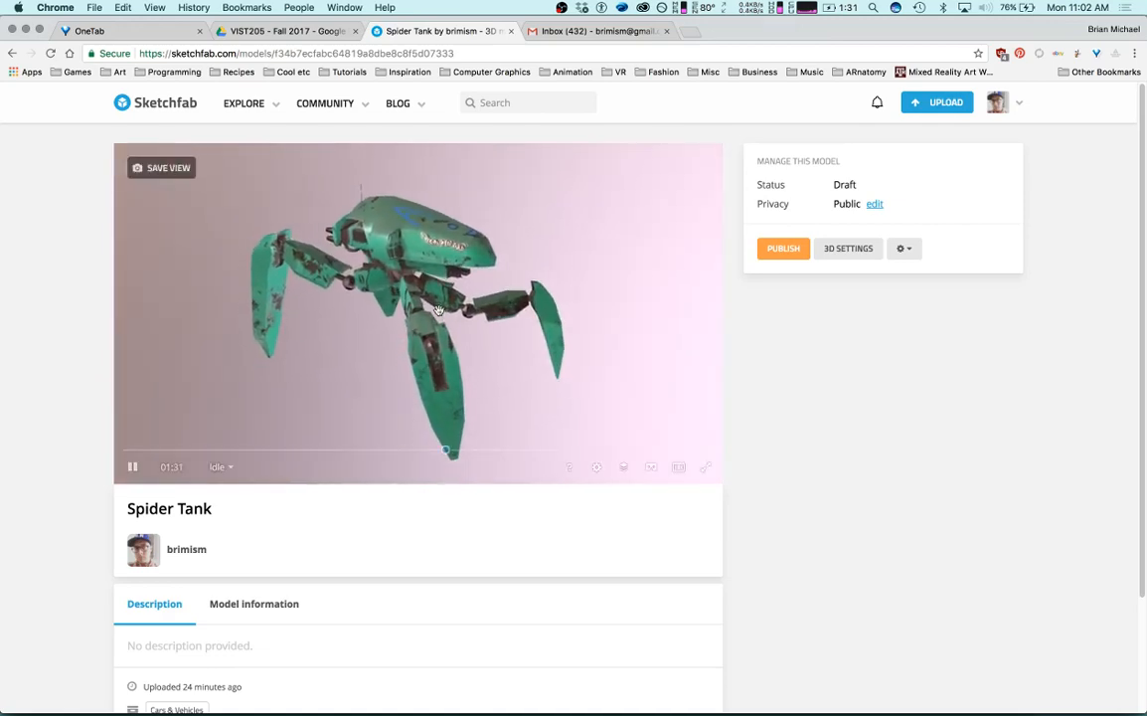
{"action": "mouse_move", "coordinate": [437, 310]}
{"action": "left_mouse_down"}
{"action": "mouse_move", "coordinate": [362, 299]}
{"action": "mouse_move", "coordinate": [407, 274]}
{"action": "mouse_move", "coordinate": [492, 281]}
{"action": "mouse_move", "coordinate": [417, 285]}
{"action": "mouse_move", "coordinate": [381, 263]}
{"action": "mouse_move", "coordinate": [372, 274]}
{"action": "mouse_move", "coordinate": [416, 277]}
{"action": "left_mouse_up"}
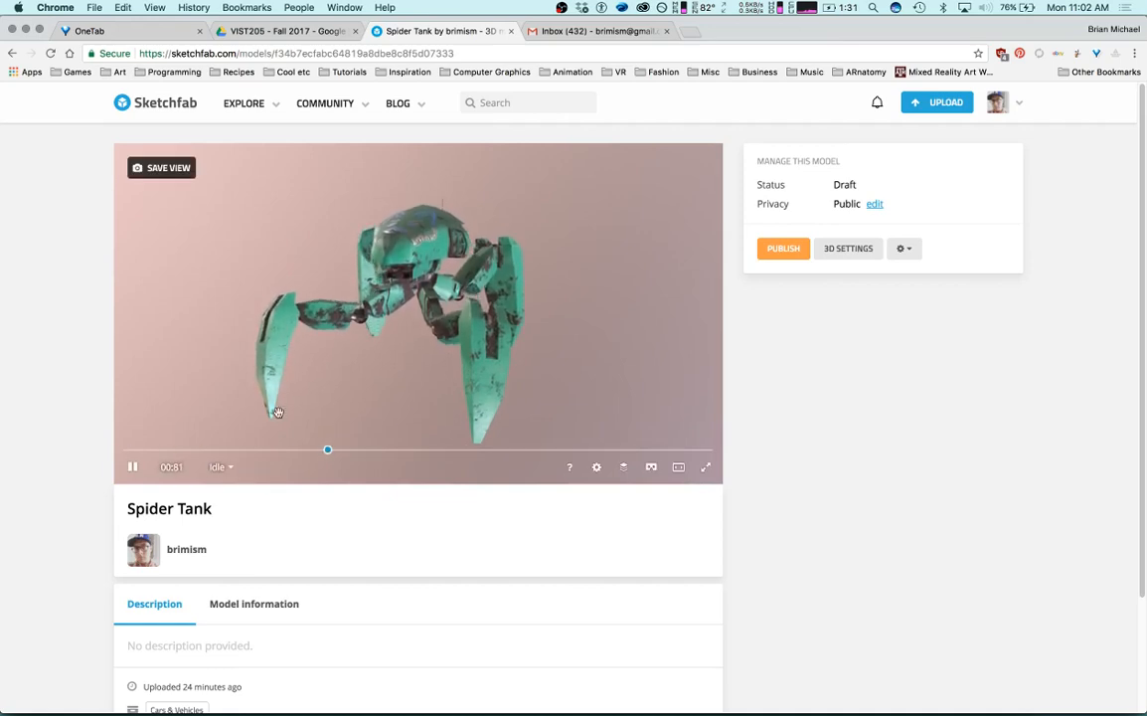
{"action": "left_click_drag", "start_coordinate": [298, 336], "coordinate": [459, 258]}
{"action": "scroll", "coordinate": [394, 264], "scroll_direction": "up", "scroll_amount": 3}
{"action": "scroll", "coordinate": [394, 264], "scroll_direction": "up", "scroll_amount": 5}
{"action": "scroll", "coordinate": [475, 281], "scroll_direction": "down", "scroll_amount": 3}
{"action": "scroll", "coordinate": [458, 257], "scroll_direction": "down", "scroll_amount": 3}
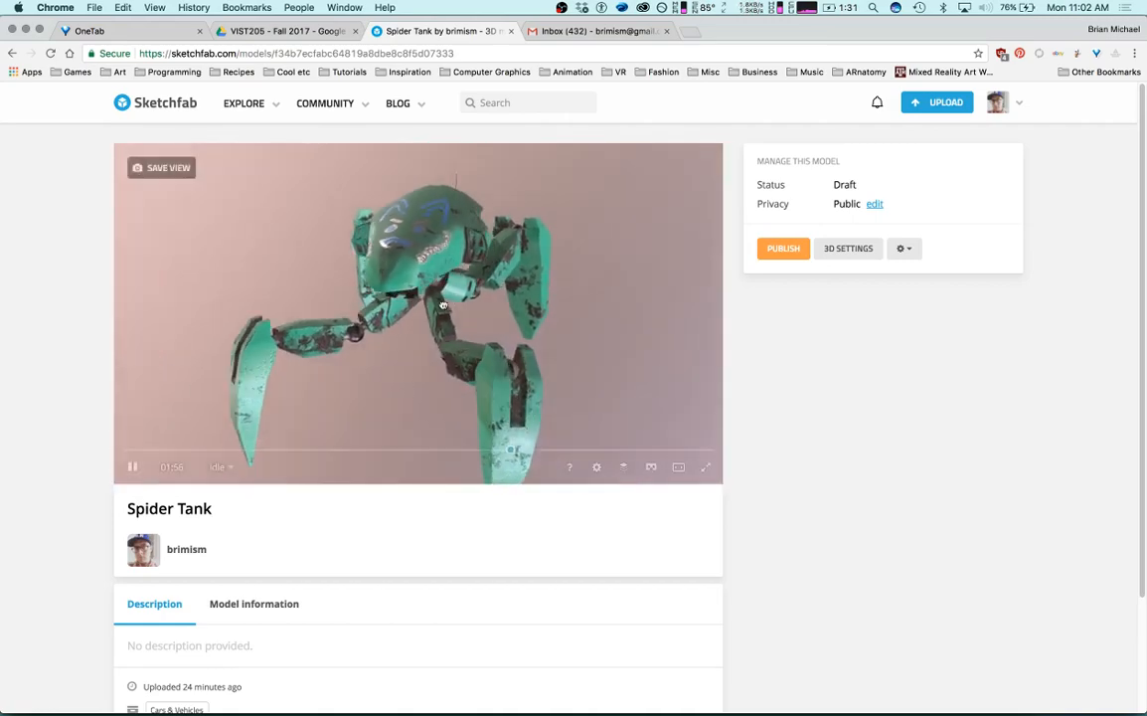
Play the Walk animation and examine the walking spider tank from the front at a greater distance.
{"action": "left_click", "coordinate": [220, 467]}
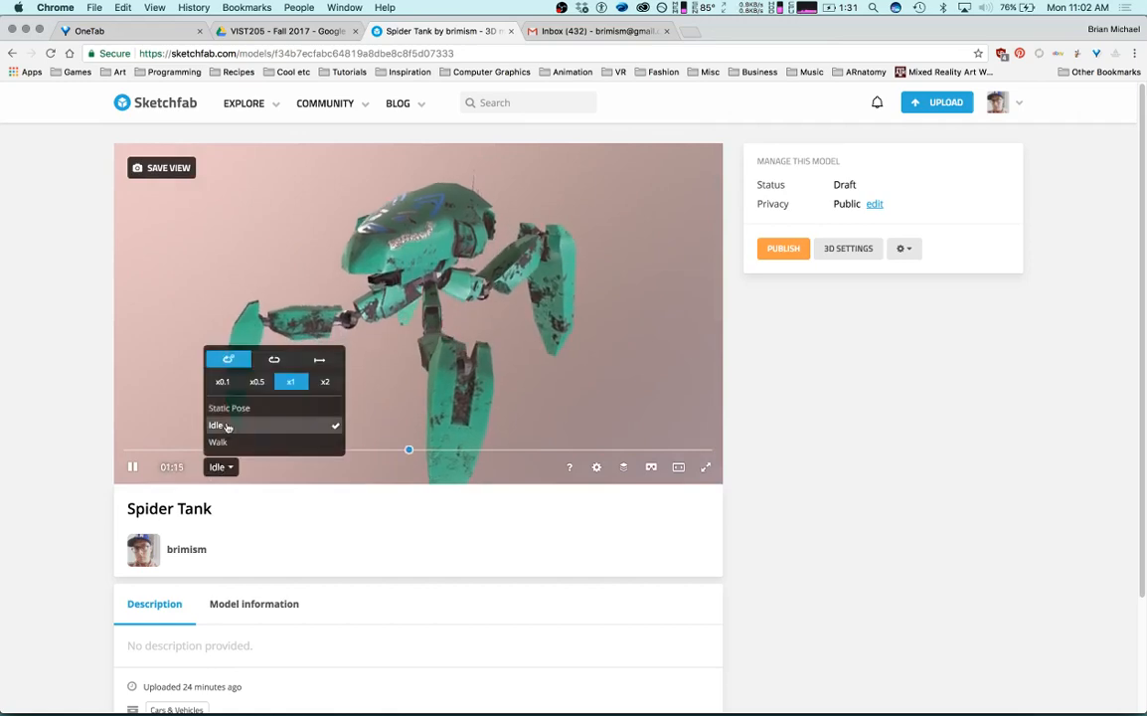
{"action": "left_click", "coordinate": [217, 442]}
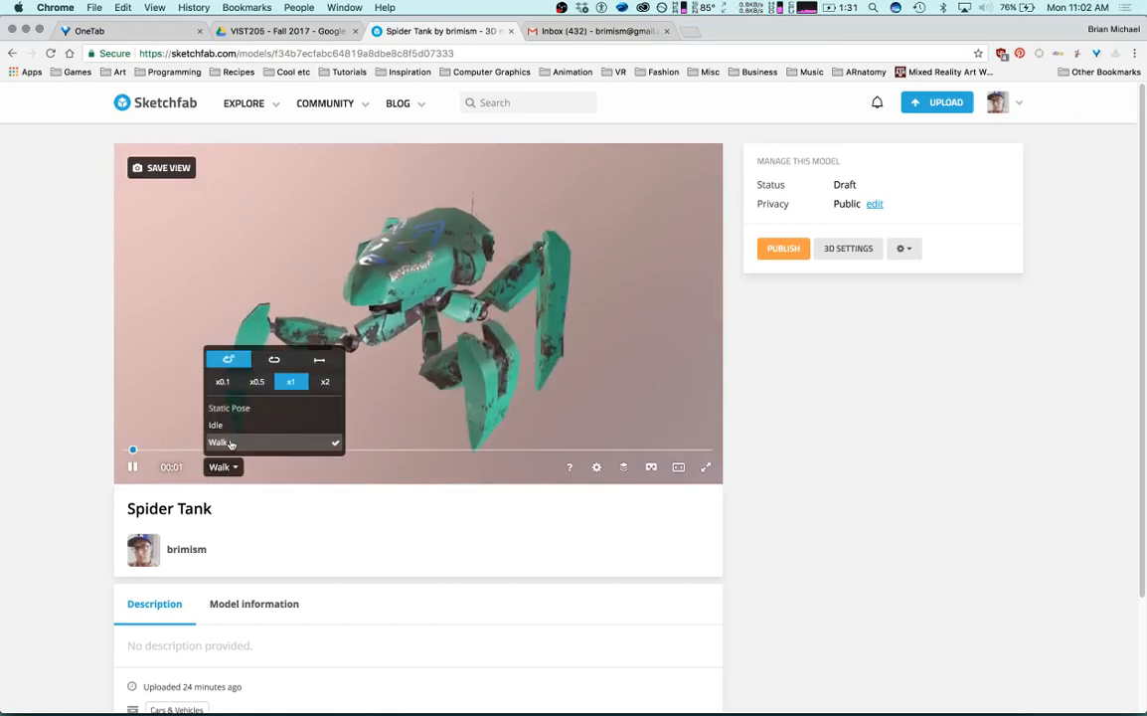
{"action": "left_click", "coordinate": [884, 369]}
{"action": "scroll", "coordinate": [431, 301], "scroll_direction": "down", "scroll_amount": 3}
{"action": "left_click_drag", "start_coordinate": [430, 302], "coordinate": [488, 343]}
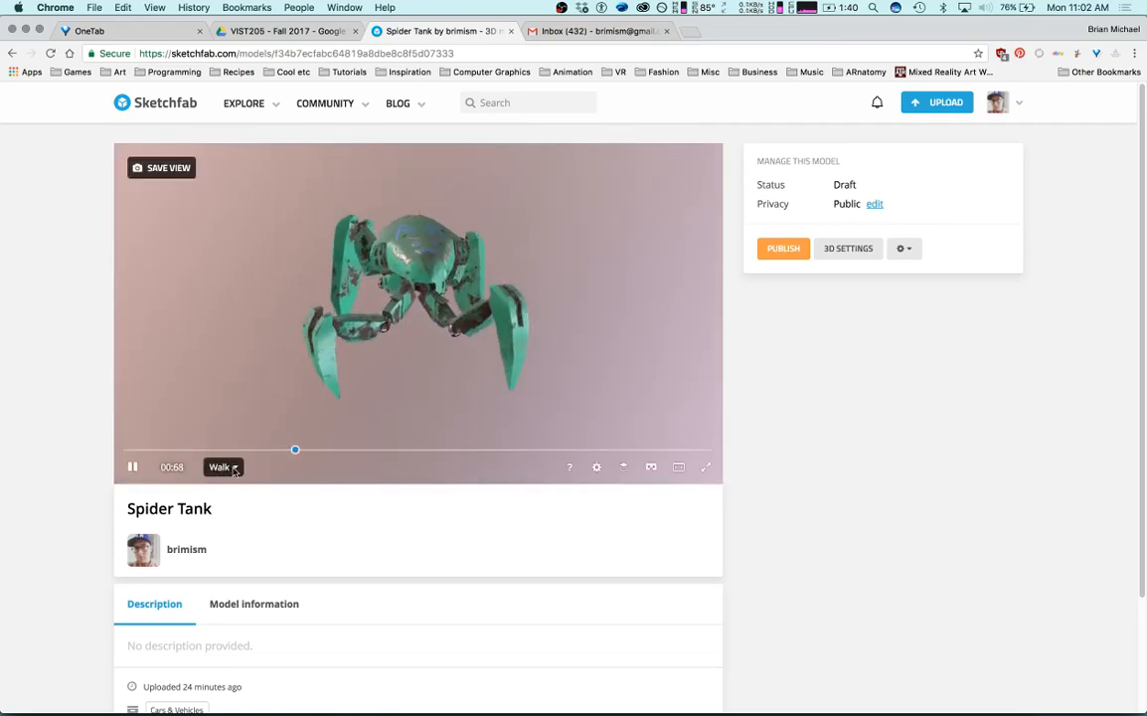
Switch the playback back to the Idle animation and examine the moving spider tank from several sides.
{"action": "left_click", "coordinate": [235, 469]}
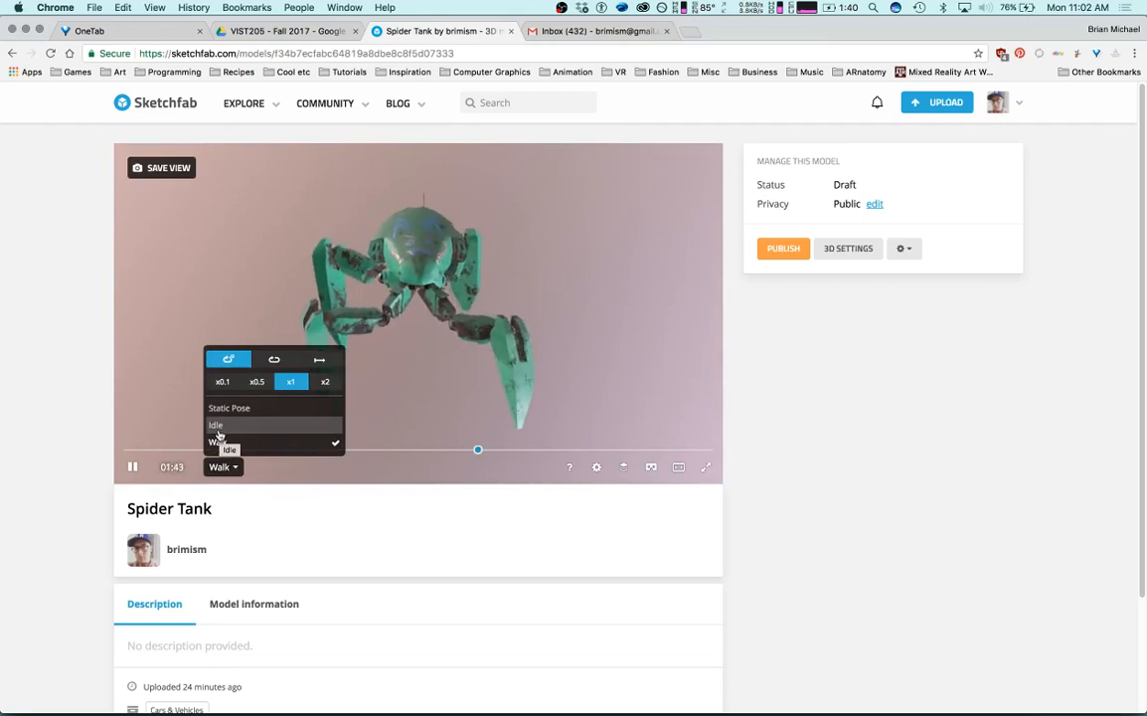
{"action": "left_click", "coordinate": [218, 432]}
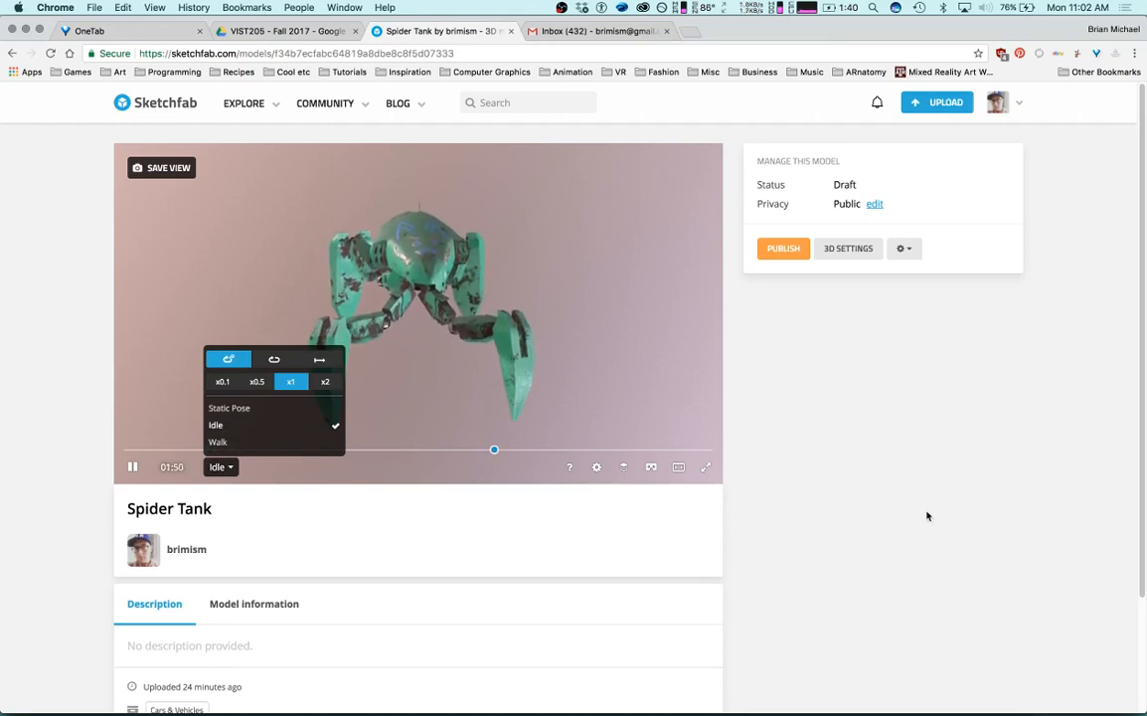
{"action": "left_click_drag", "start_coordinate": [348, 334], "coordinate": [437, 313]}
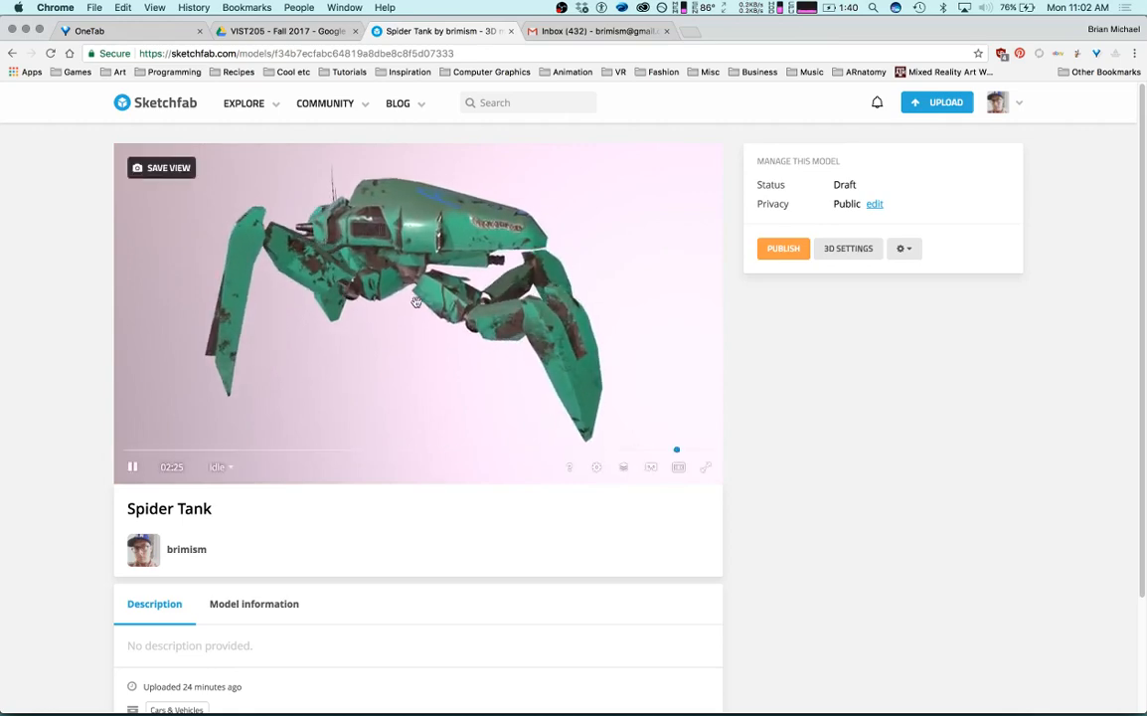
{"action": "left_click_drag", "start_coordinate": [418, 299], "coordinate": [312, 320]}
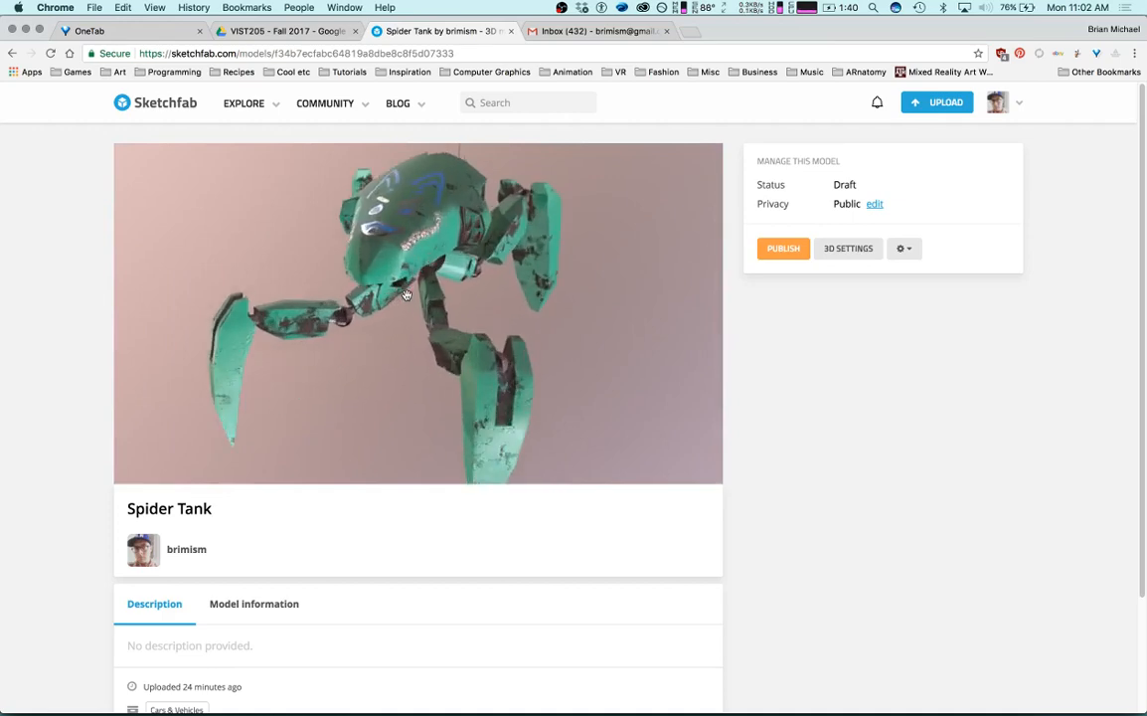
{"action": "scroll", "coordinate": [405, 295], "scroll_direction": "up", "scroll_amount": 2}
{"action": "left_click_drag", "start_coordinate": [405, 295], "coordinate": [449, 273]}
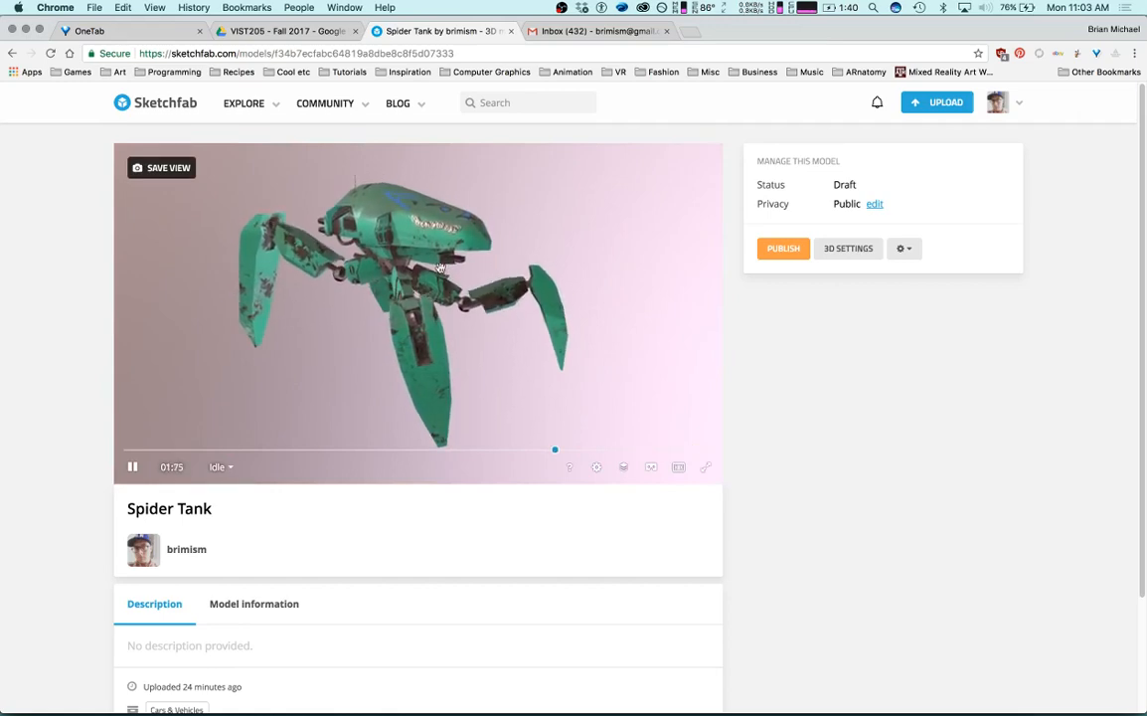
{"action": "left_click_drag", "start_coordinate": [441, 267], "coordinate": [559, 232]}
{"action": "left_click_drag", "start_coordinate": [448, 249], "coordinate": [417, 320]}
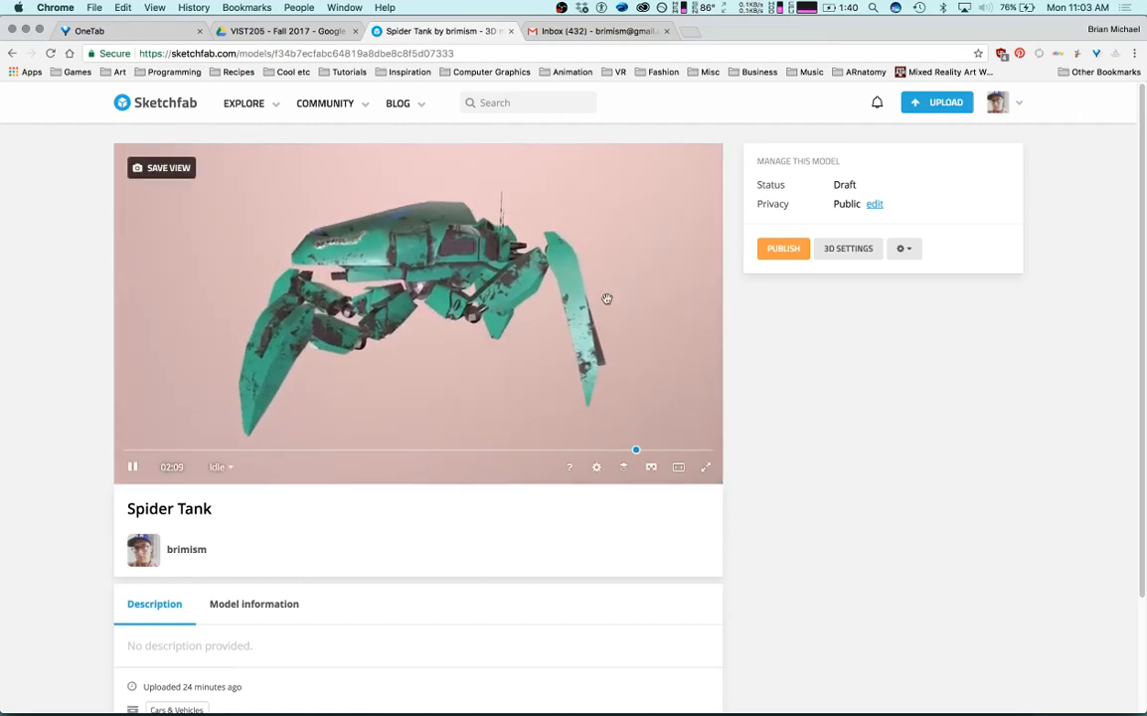
Open the model's 3D settings editor and show the spider tank in its Static Pose.
{"action": "left_click", "coordinate": [851, 250]}
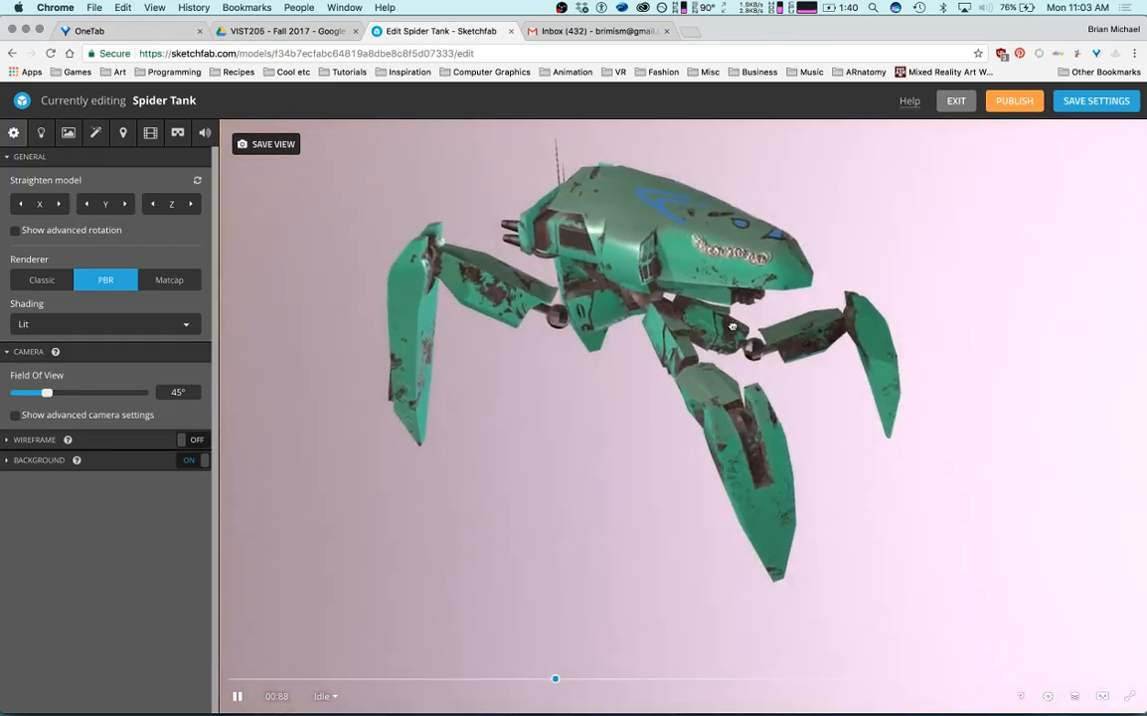
{"action": "left_click", "coordinate": [326, 696]}
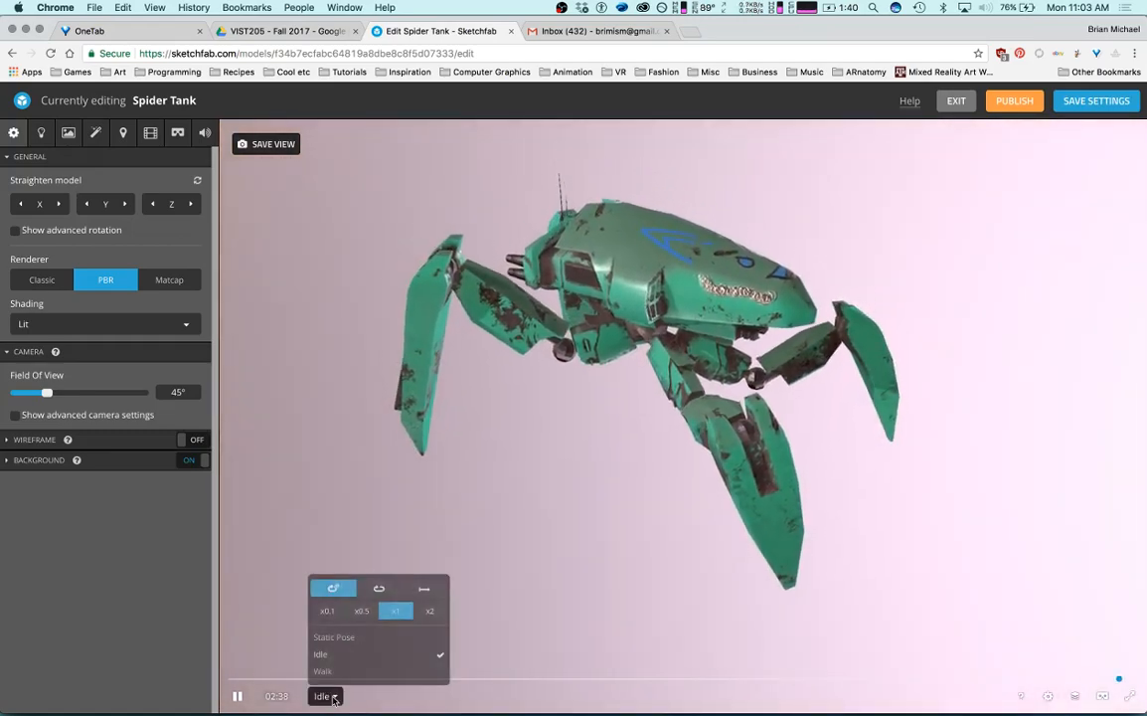
{"action": "left_click", "coordinate": [334, 637]}
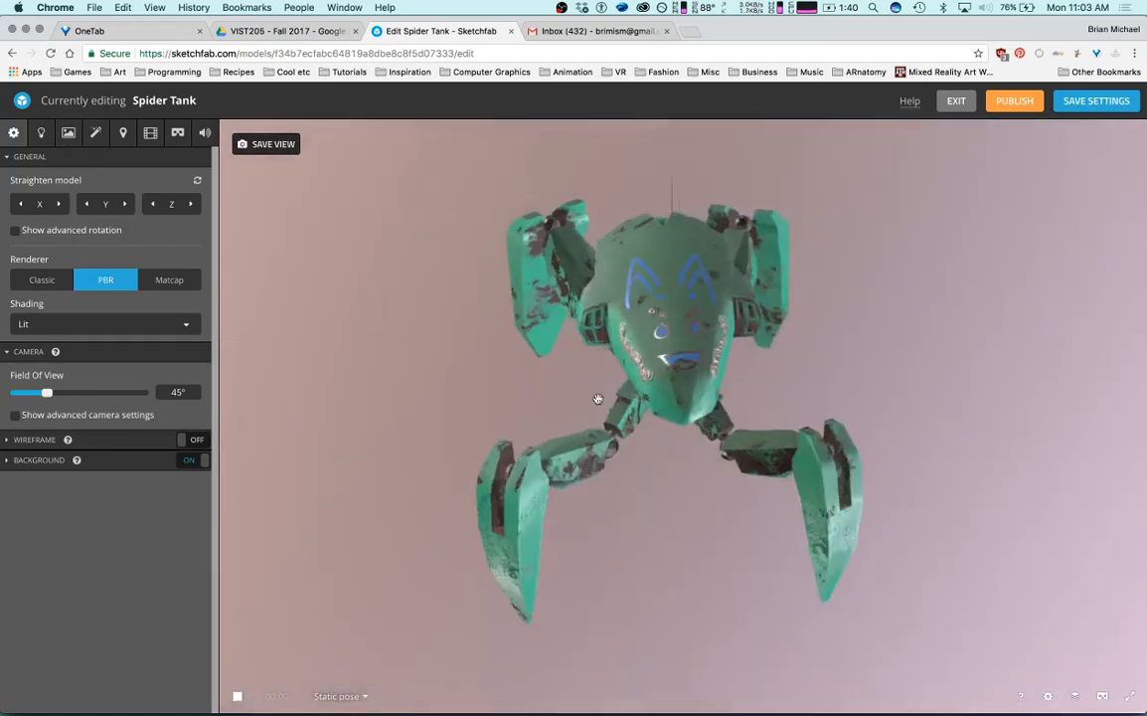
{"action": "left_click_drag", "start_coordinate": [597, 398], "coordinate": [552, 364]}
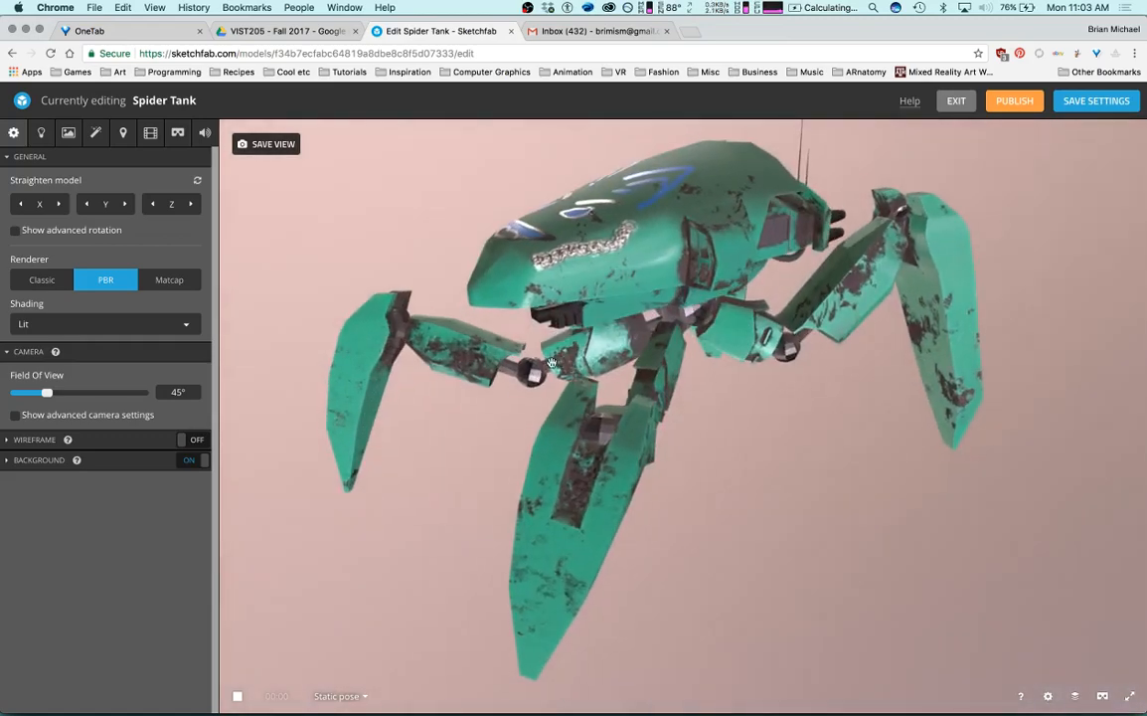
Check the base color texture settings of Exterior_Mat and the list of managed textures, leaving them unedited.
{"action": "left_click", "coordinate": [68, 133]}
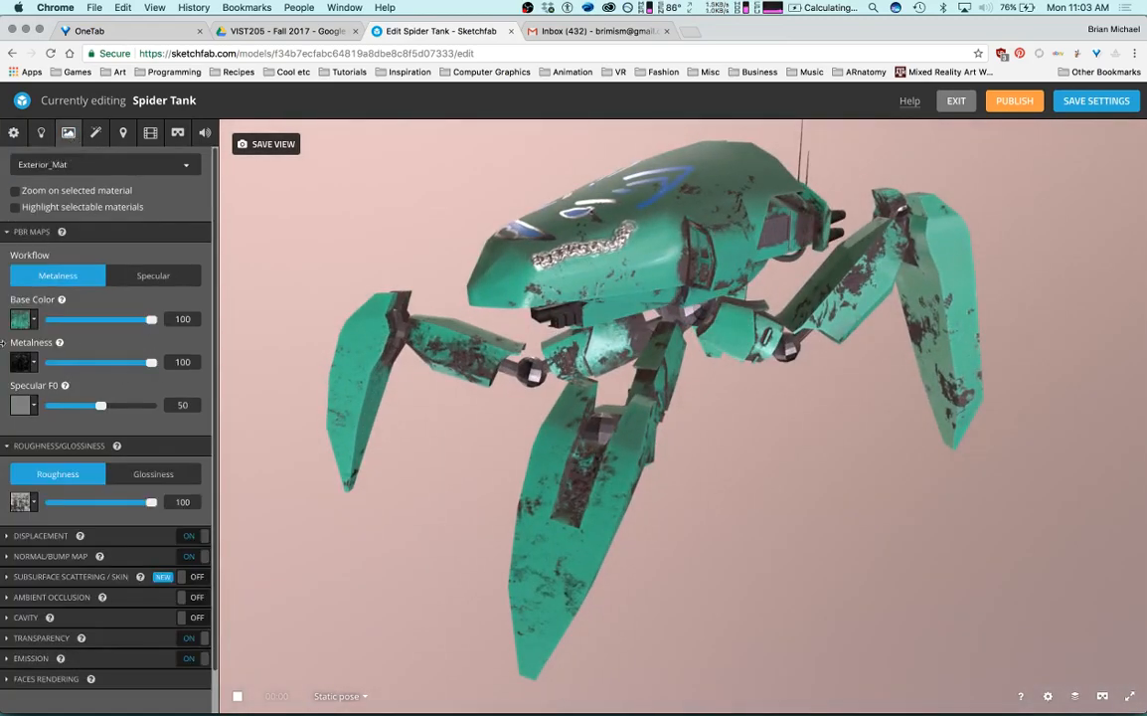
{"action": "left_click", "coordinate": [34, 321]}
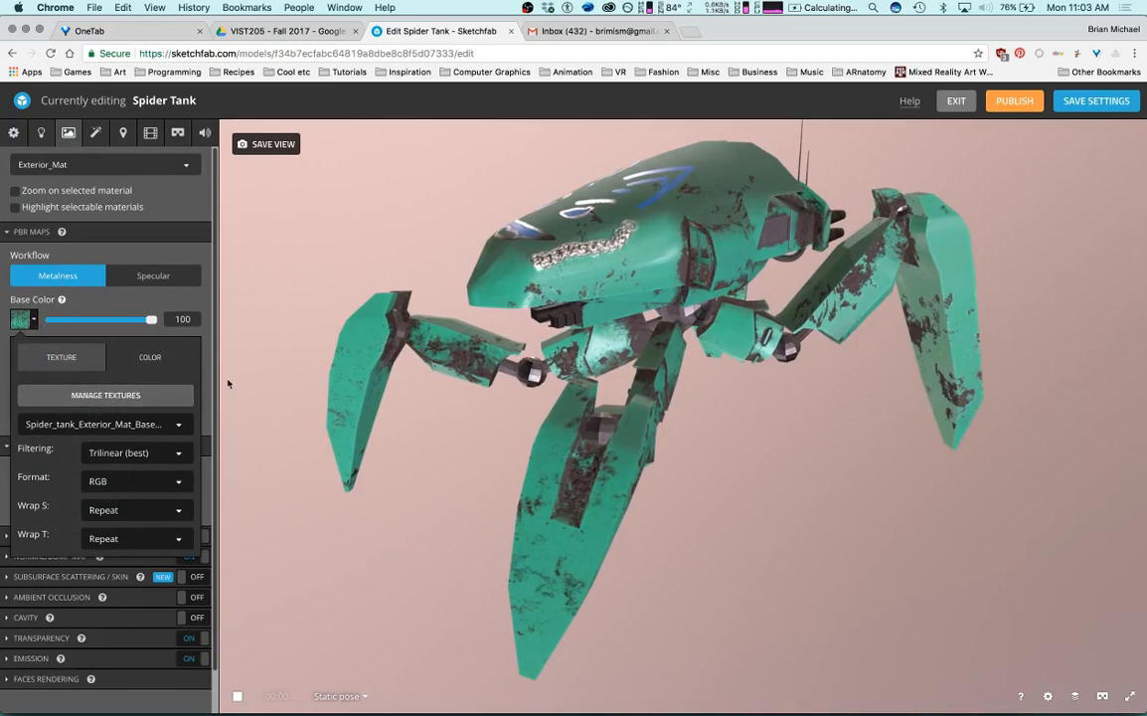
{"action": "left_click", "coordinate": [126, 396]}
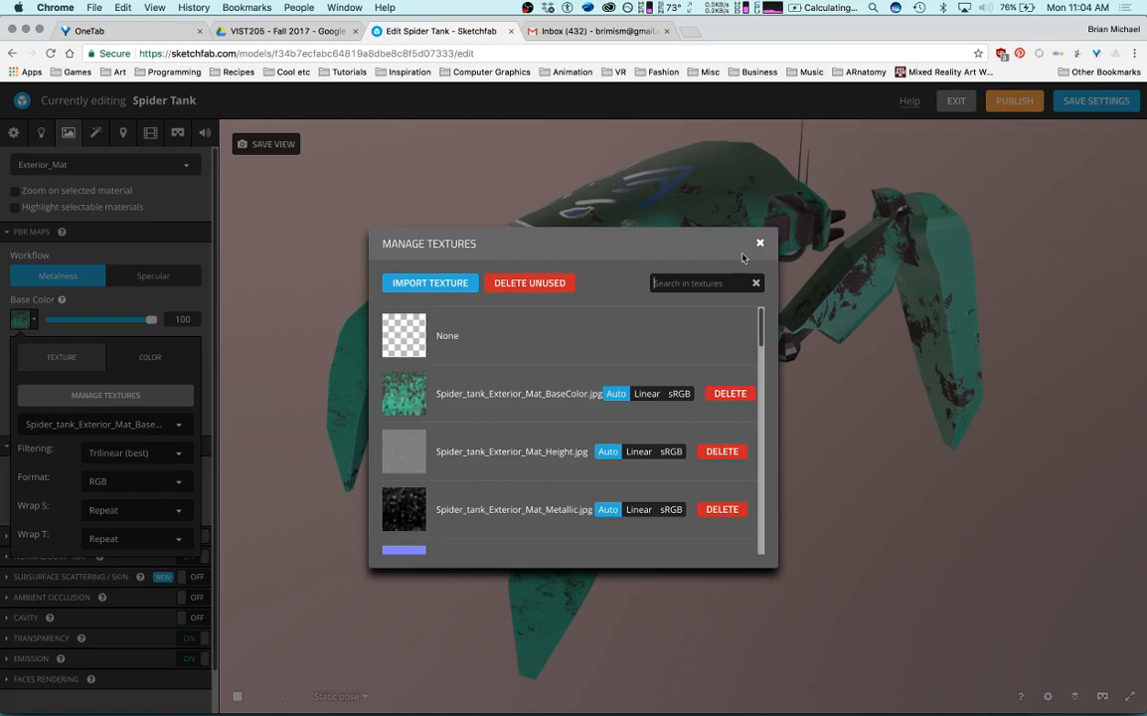
{"action": "left_click", "coordinate": [396, 284]}
{"action": "left_click", "coordinate": [759, 245]}
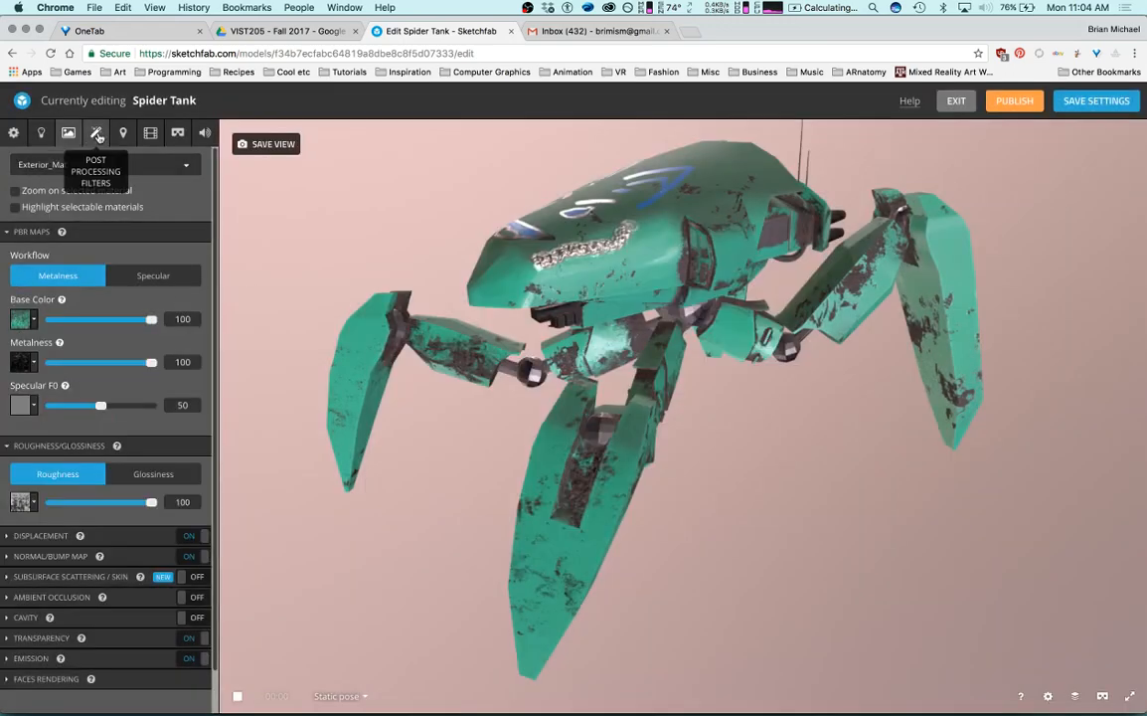
{"action": "left_click_drag", "start_coordinate": [424, 261], "coordinate": [580, 356]}
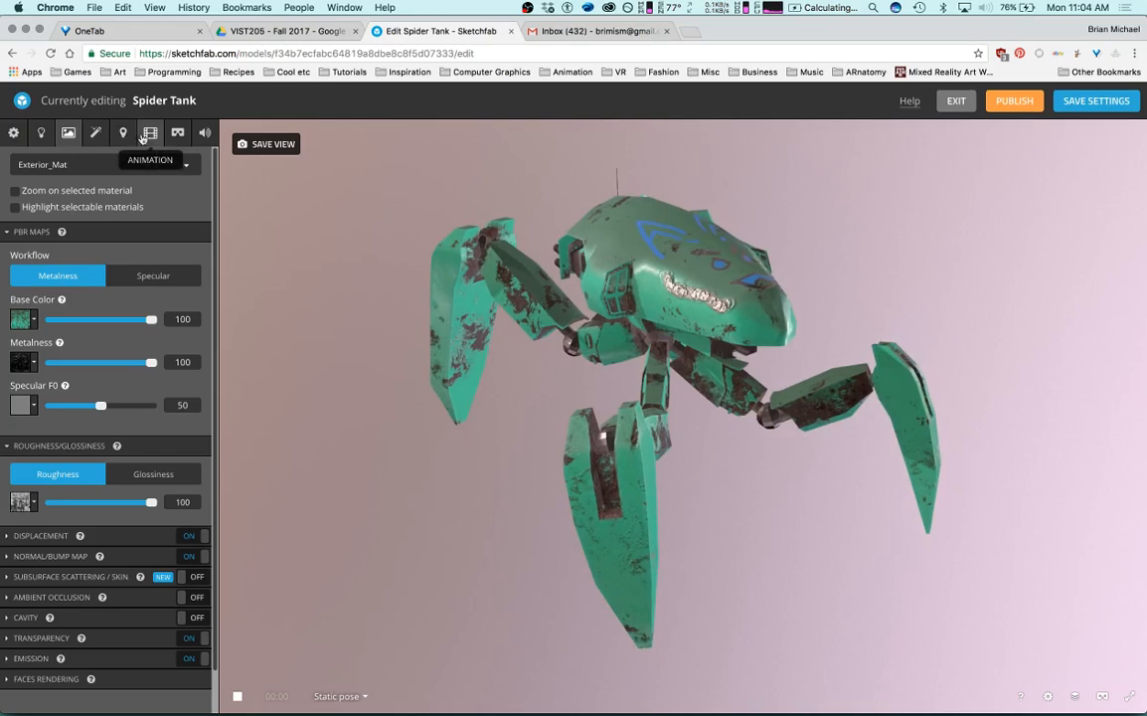
Open the animation settings and review the options available for the Idle and Walk animations.
{"action": "left_click", "coordinate": [143, 138]}
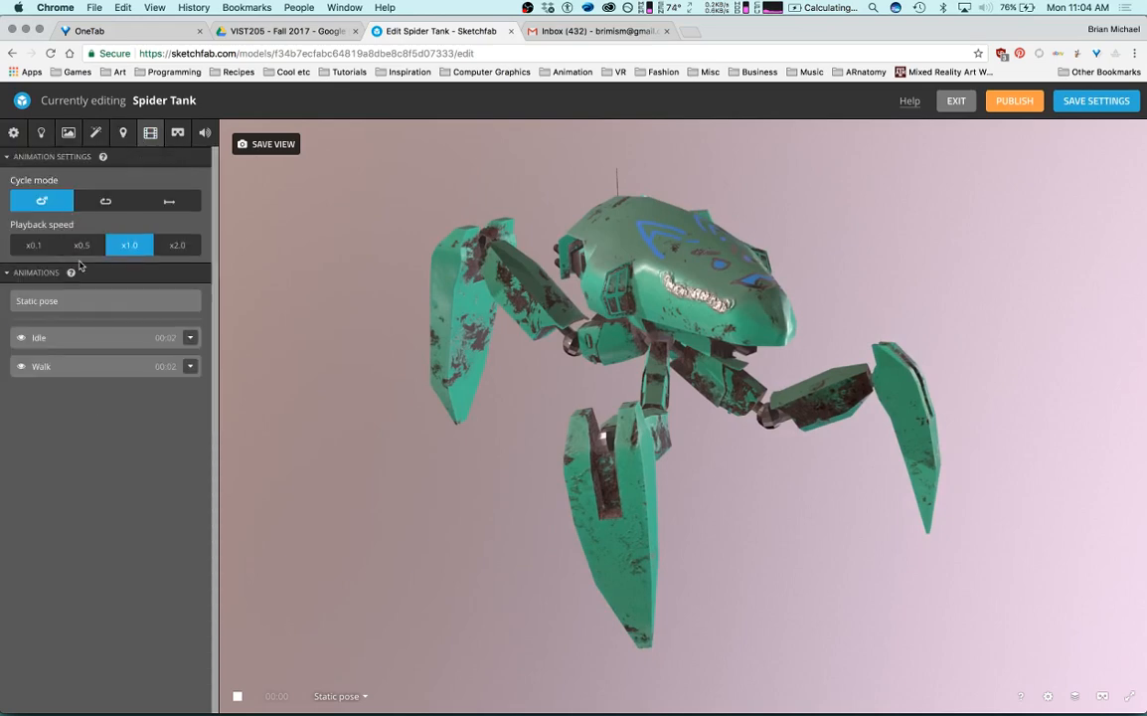
{"action": "left_click", "coordinate": [189, 339]}
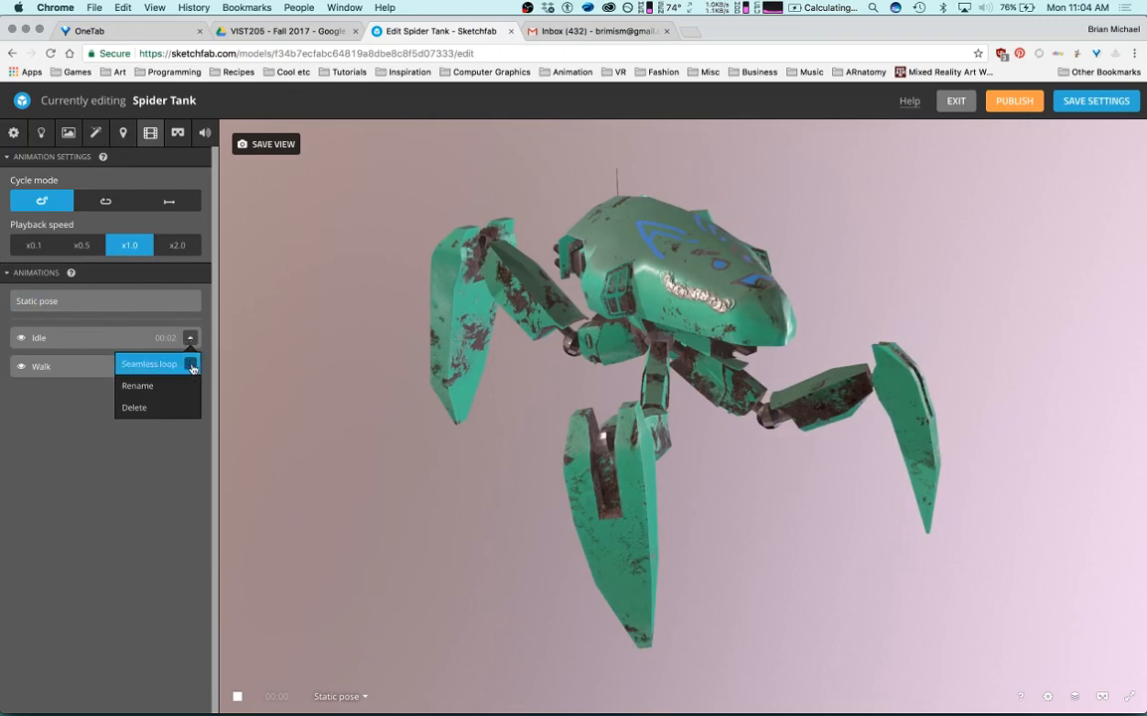
{"action": "left_click", "coordinate": [192, 365]}
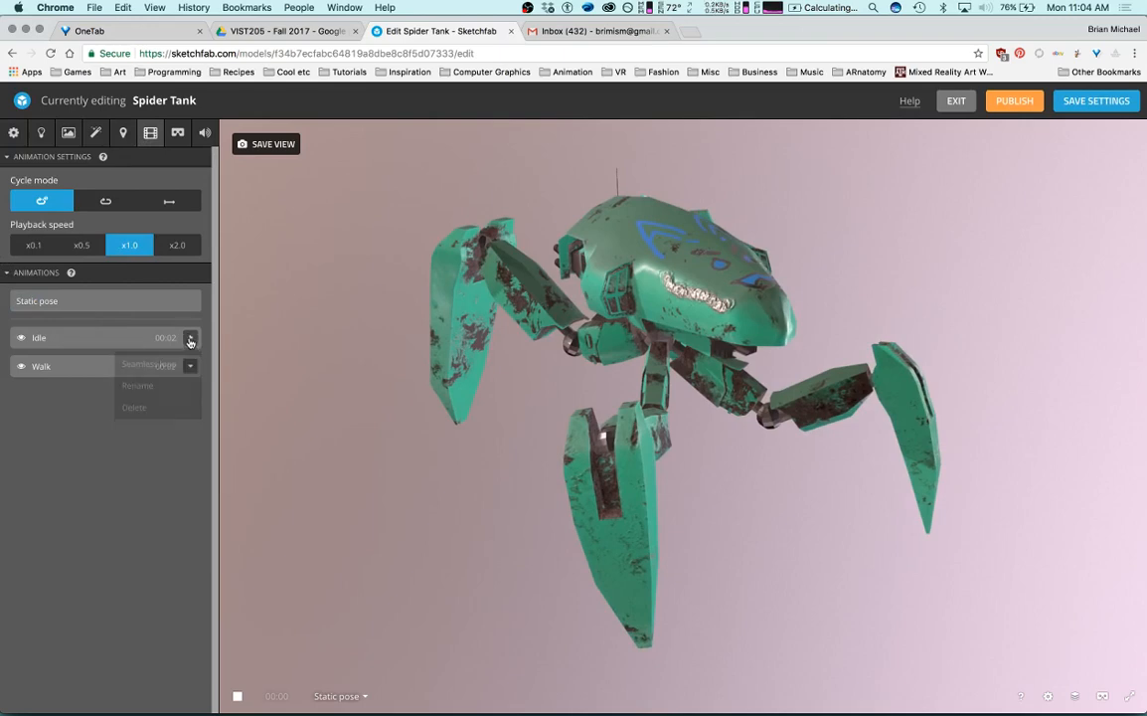
{"action": "left_click", "coordinate": [189, 367]}
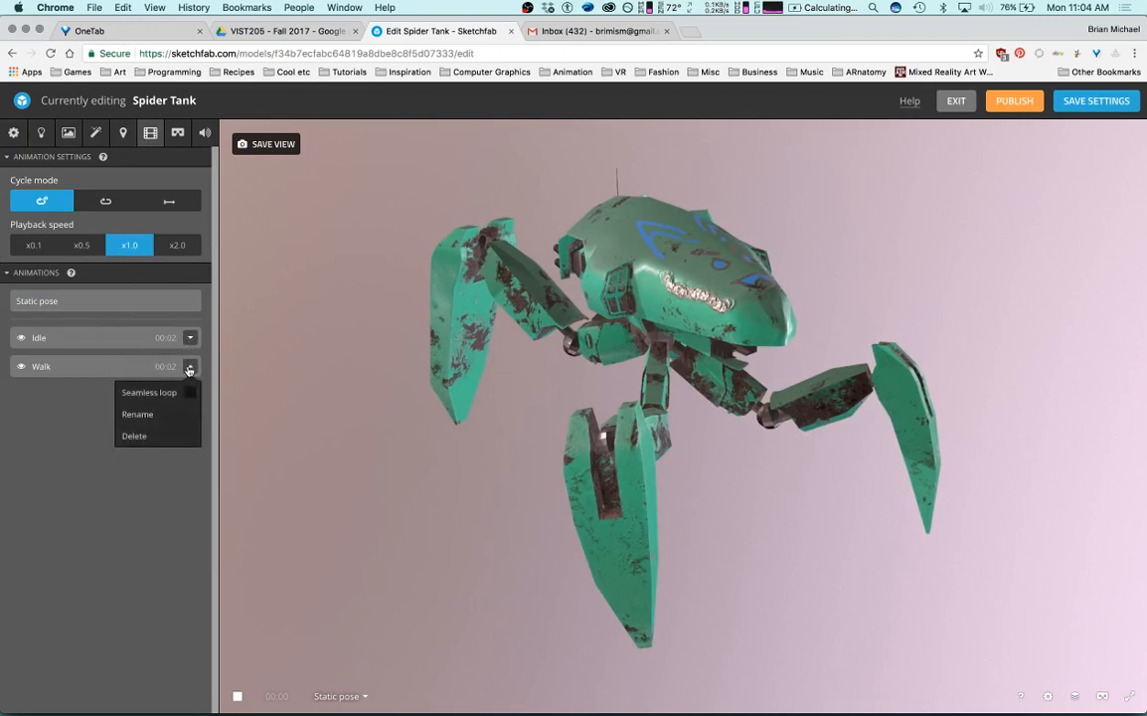
{"action": "left_click", "coordinate": [189, 368]}
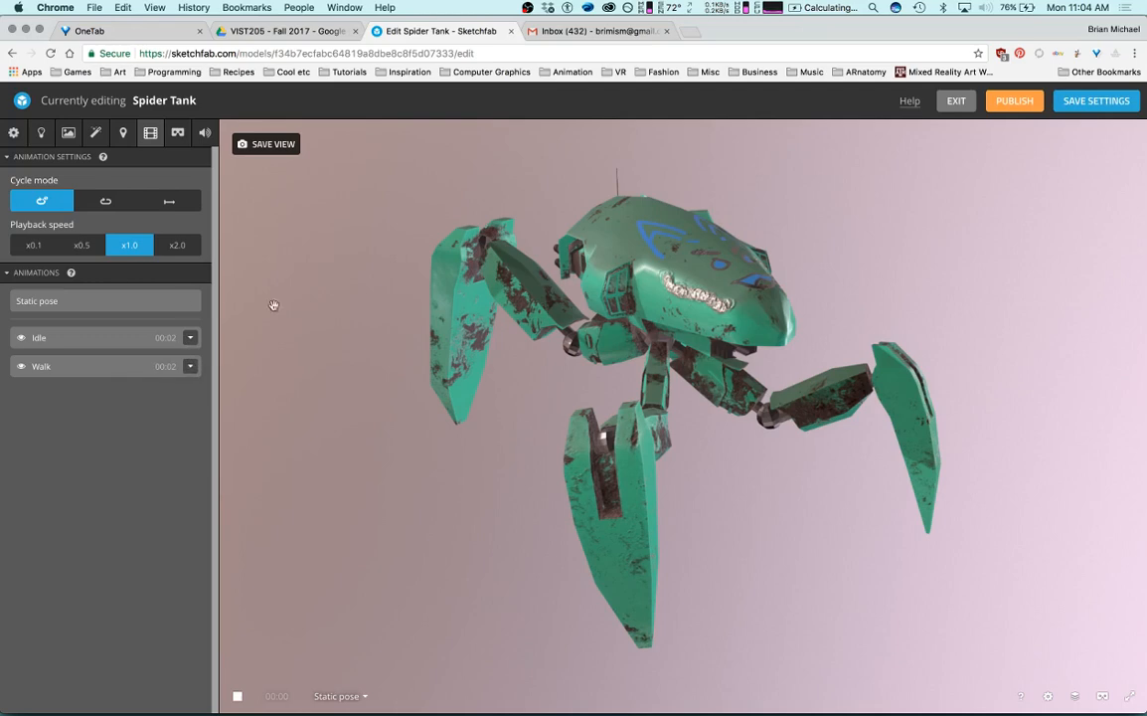
Try the single-loop and play-once cycle modes, restoring the mode that loops through all animations.
{"action": "left_click", "coordinate": [116, 201]}
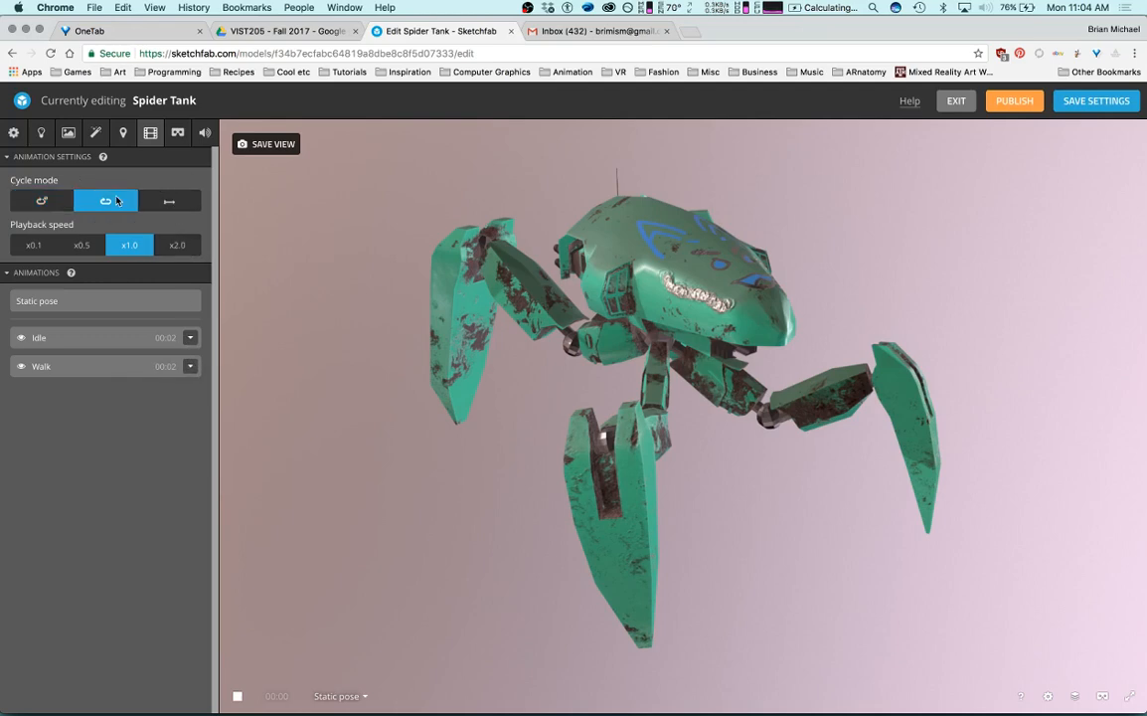
{"action": "left_click", "coordinate": [161, 202]}
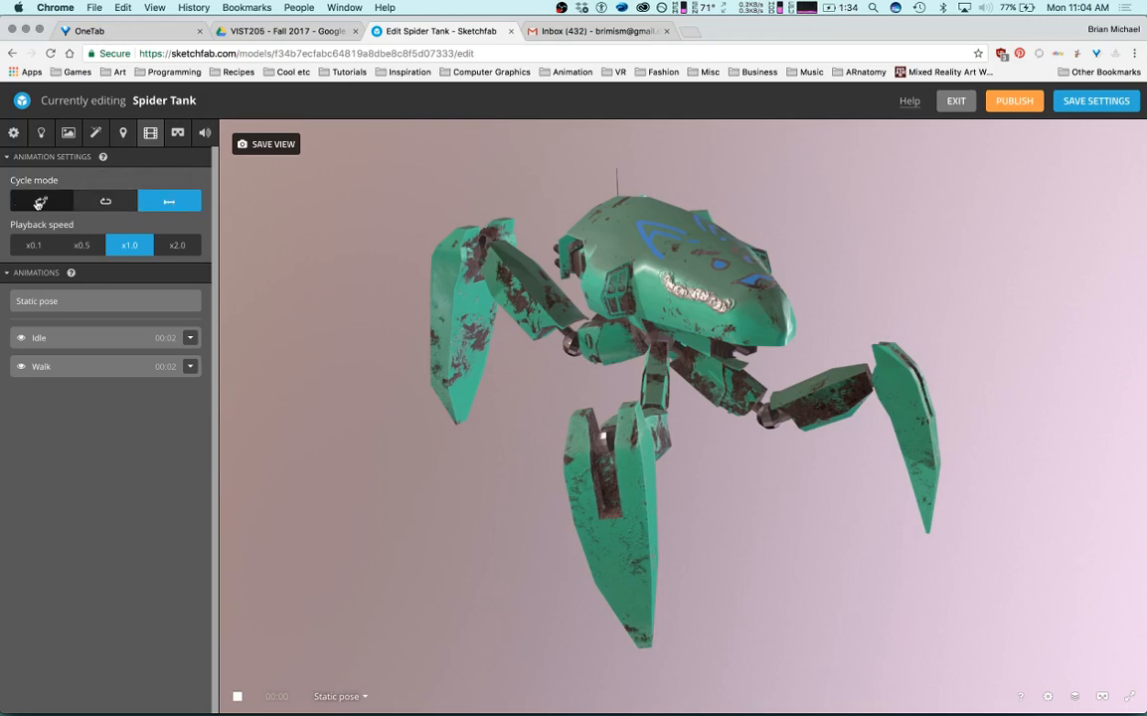
{"action": "left_click", "coordinate": [42, 201]}
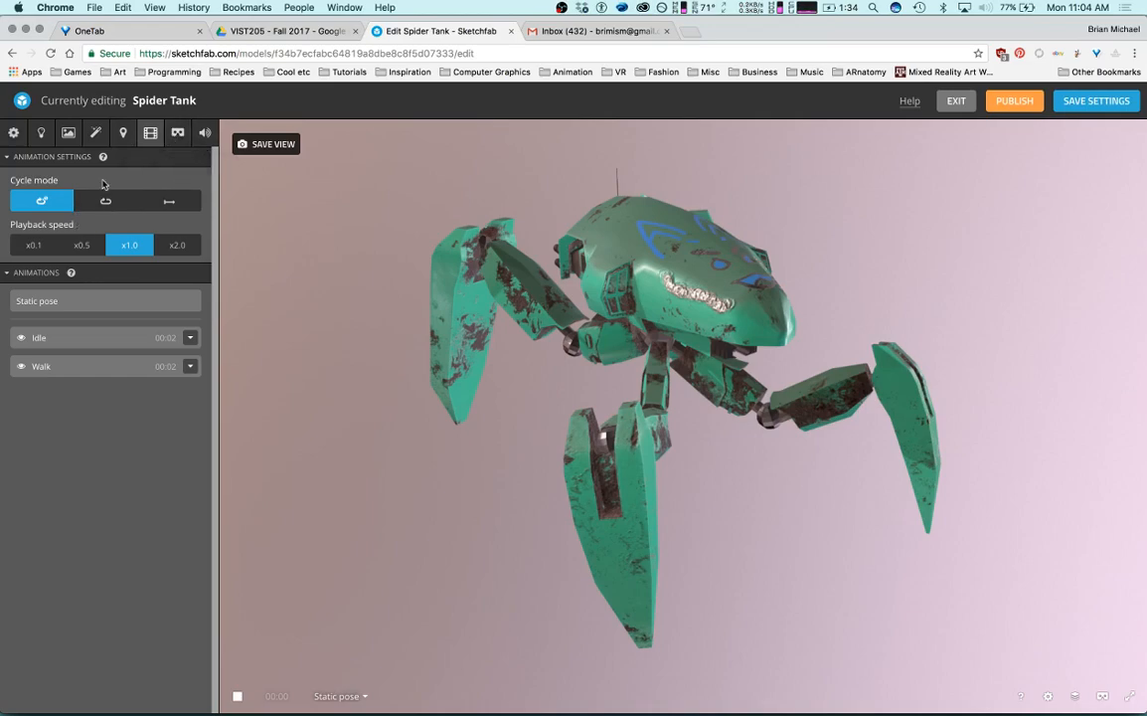
Open the virtual reality settings and compare the spider tank's scale with the human figure from several angles.
{"action": "left_click", "coordinate": [179, 134]}
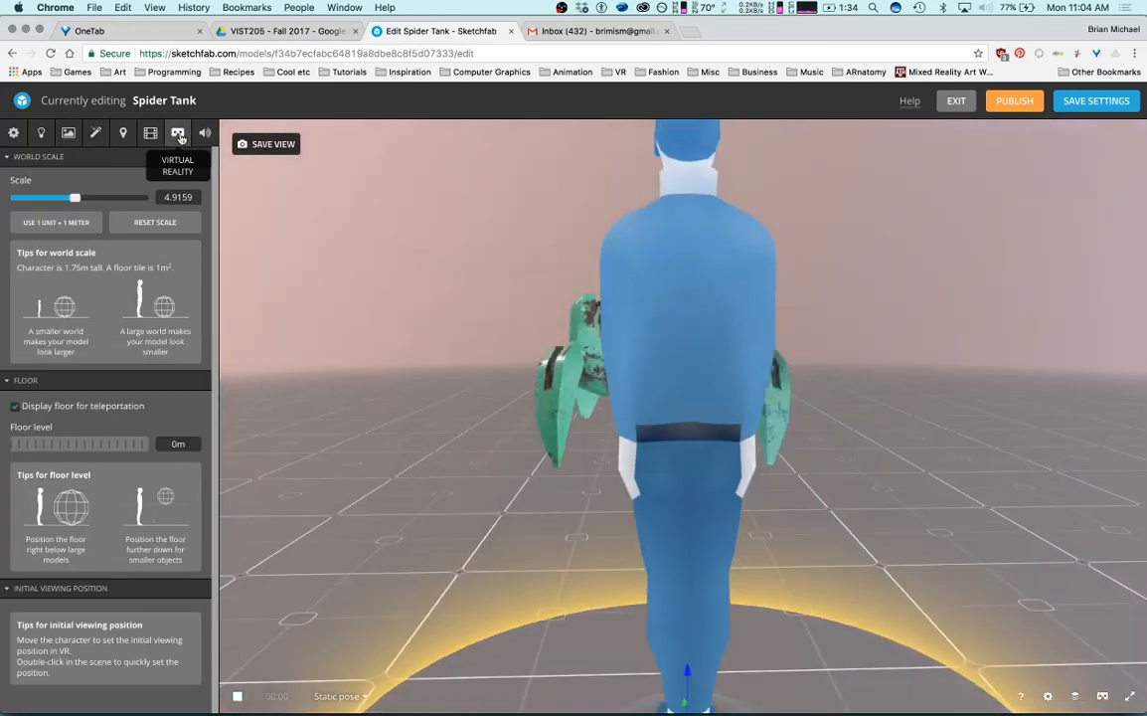
{"action": "left_click_drag", "start_coordinate": [820, 353], "coordinate": [795, 370]}
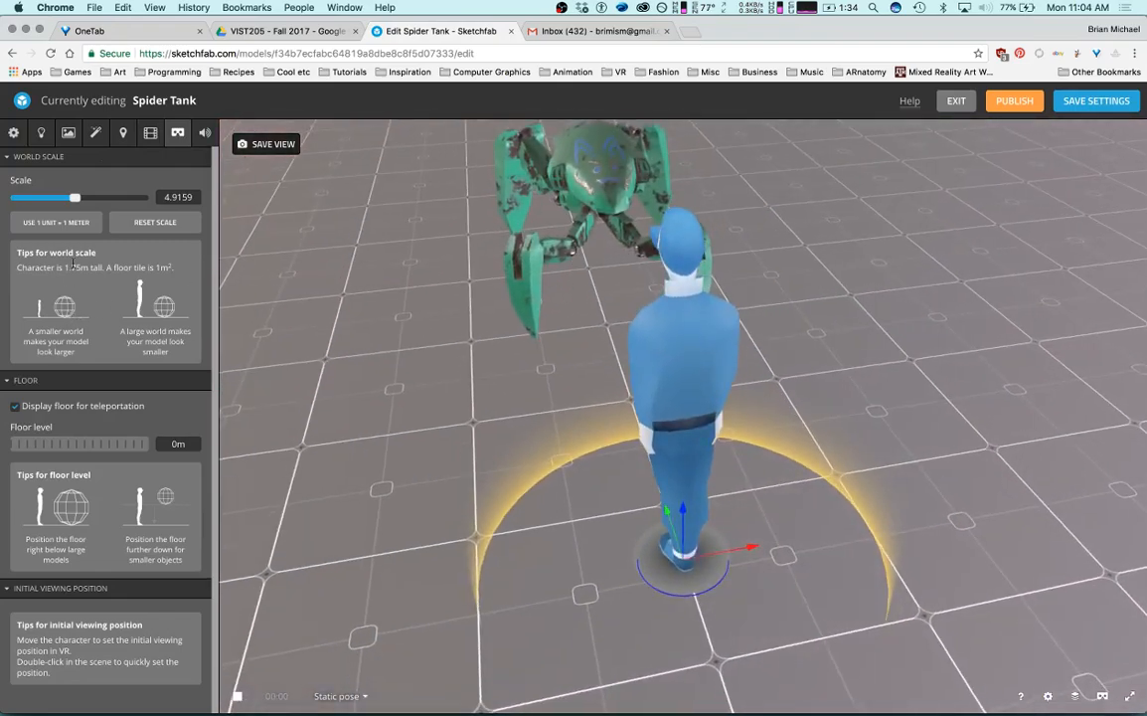
{"action": "left_click_drag", "start_coordinate": [678, 572], "coordinate": [517, 427]}
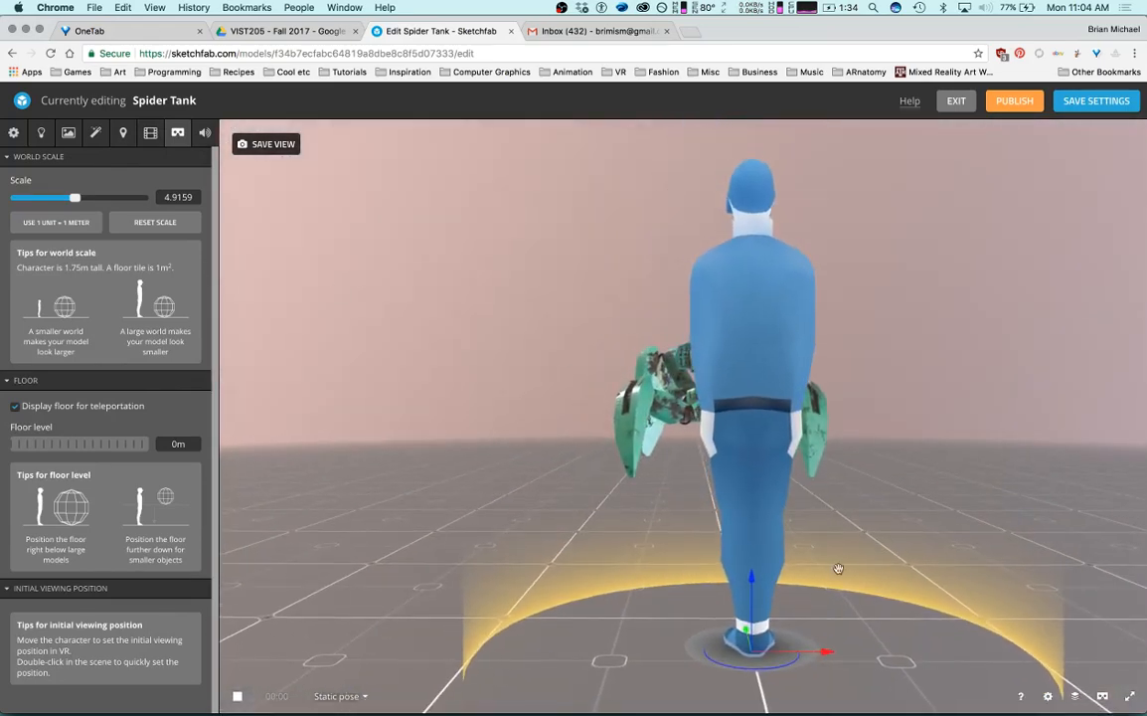
{"action": "scroll", "coordinate": [812, 552], "scroll_direction": "up", "scroll_amount": 5}
{"action": "left_click_drag", "start_coordinate": [812, 553], "coordinate": [702, 468]}
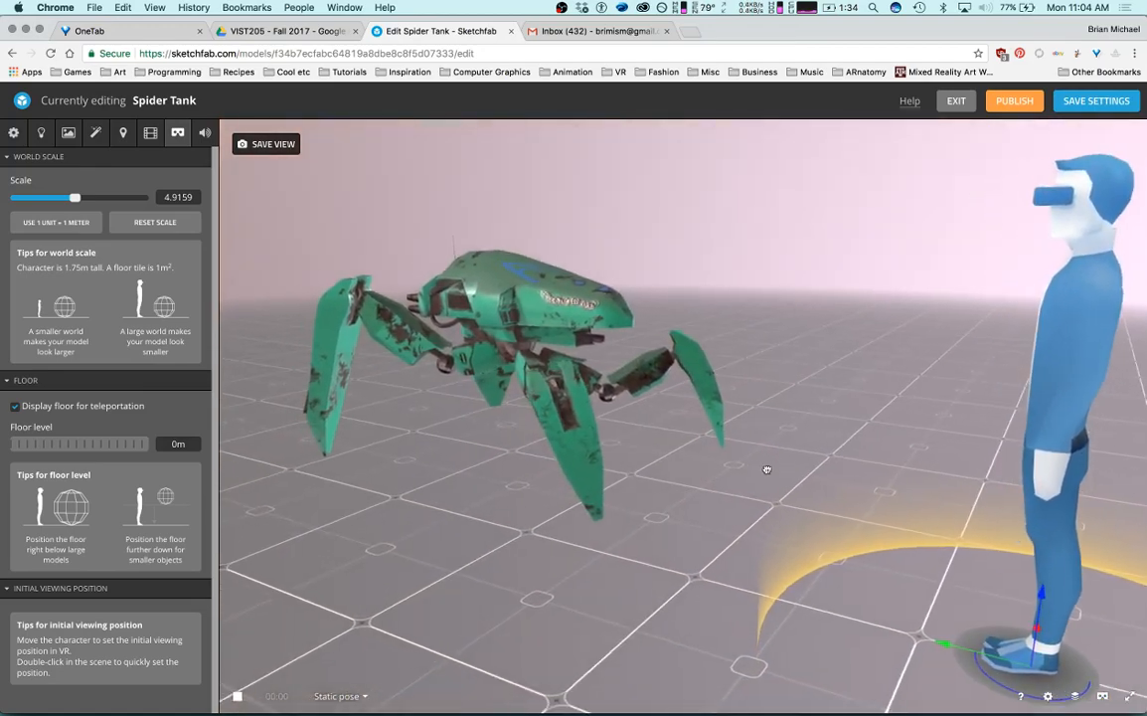
Return to the material settings and inspect Hose_Mat, Joints_Mat and Metal_Mat one after another on the model.
{"action": "left_click", "coordinate": [67, 136]}
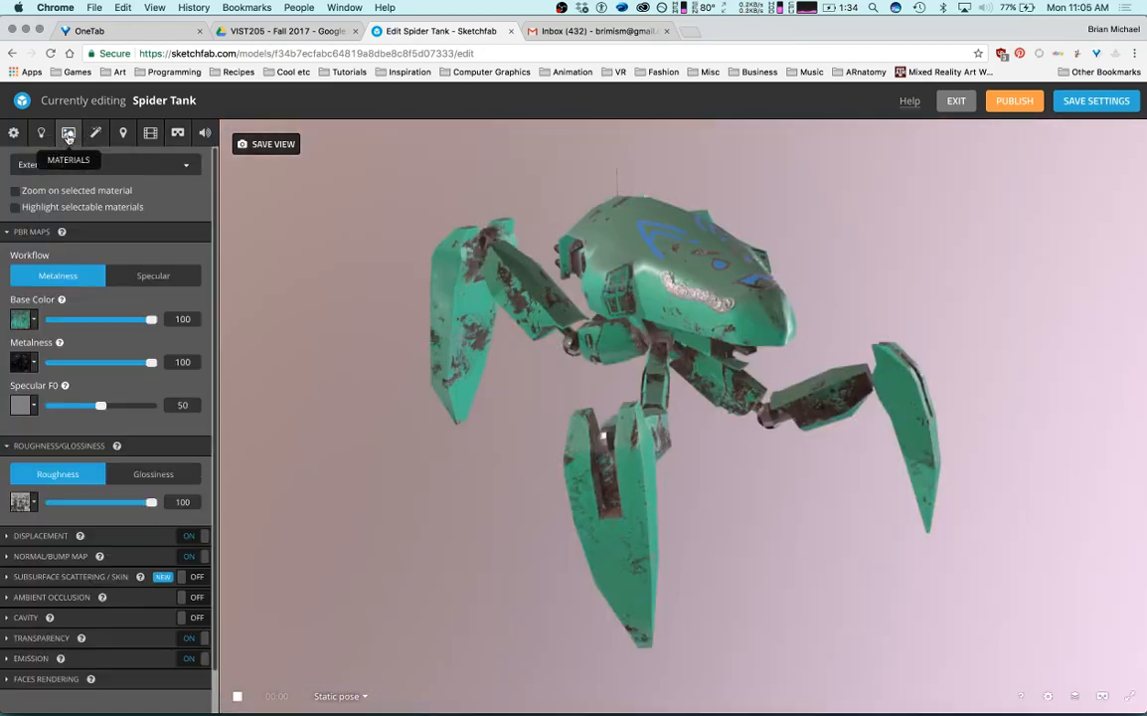
{"action": "left_click", "coordinate": [120, 168]}
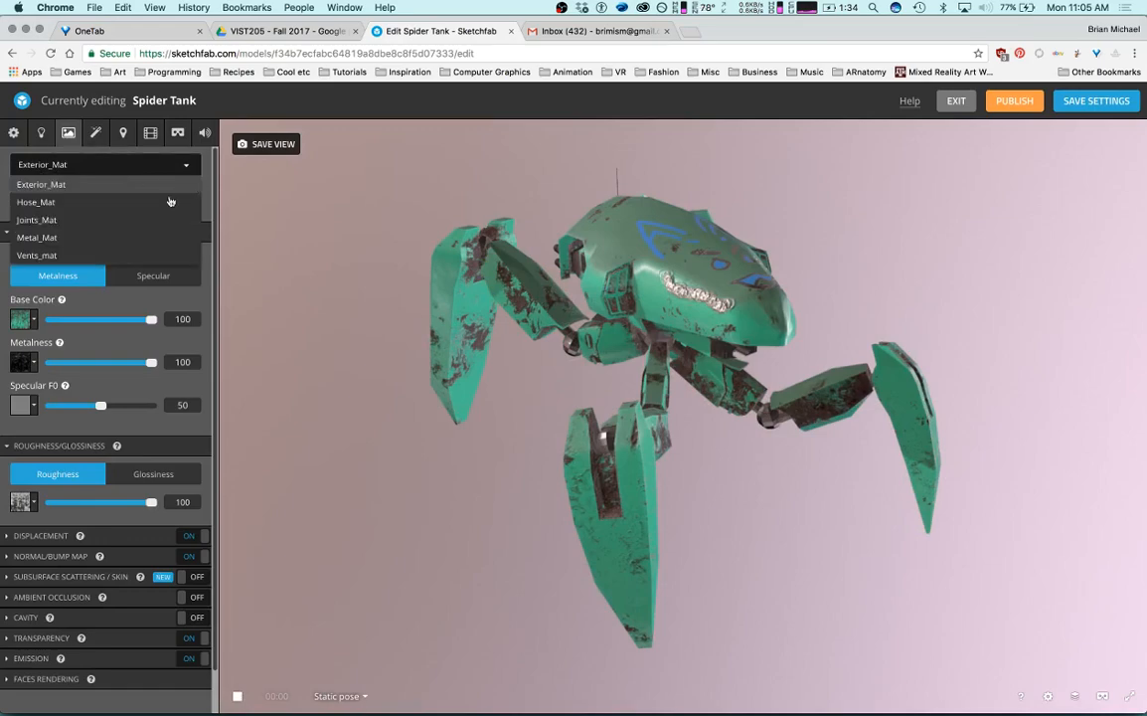
{"action": "left_click", "coordinate": [59, 202]}
{"action": "left_click_drag", "start_coordinate": [694, 277], "coordinate": [204, 227]}
{"action": "left_click", "coordinate": [109, 165]}
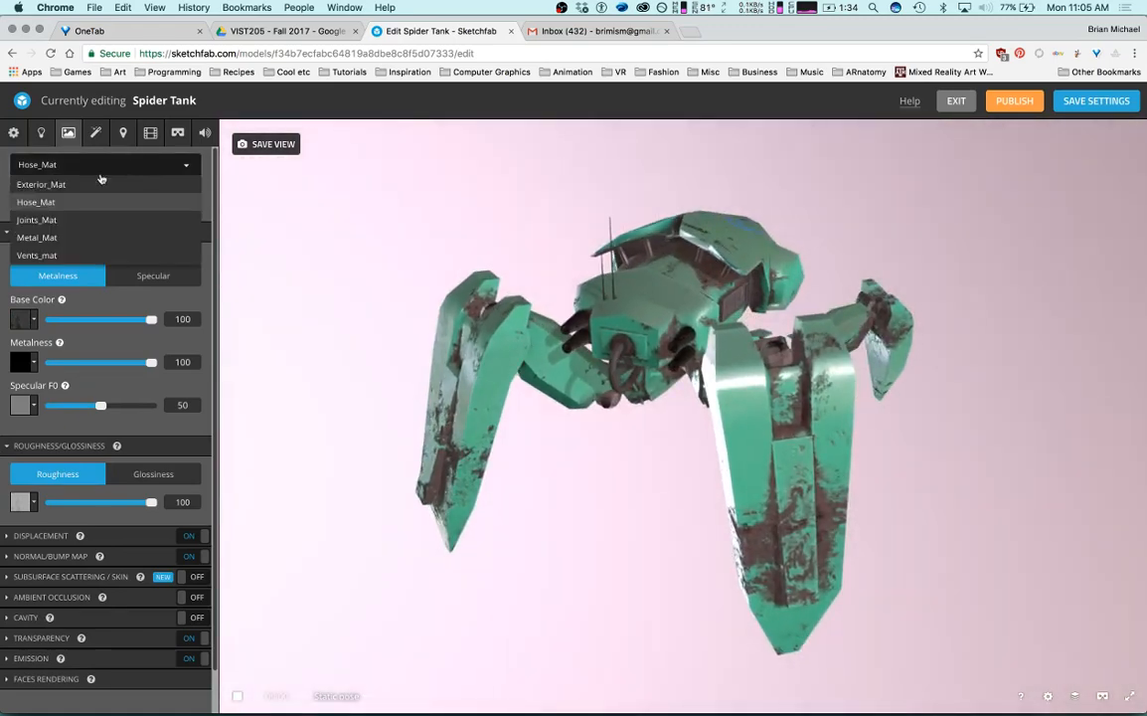
{"action": "left_click", "coordinate": [64, 219]}
{"action": "left_click_drag", "start_coordinate": [924, 338], "coordinate": [697, 311]}
{"action": "left_click", "coordinate": [140, 164]}
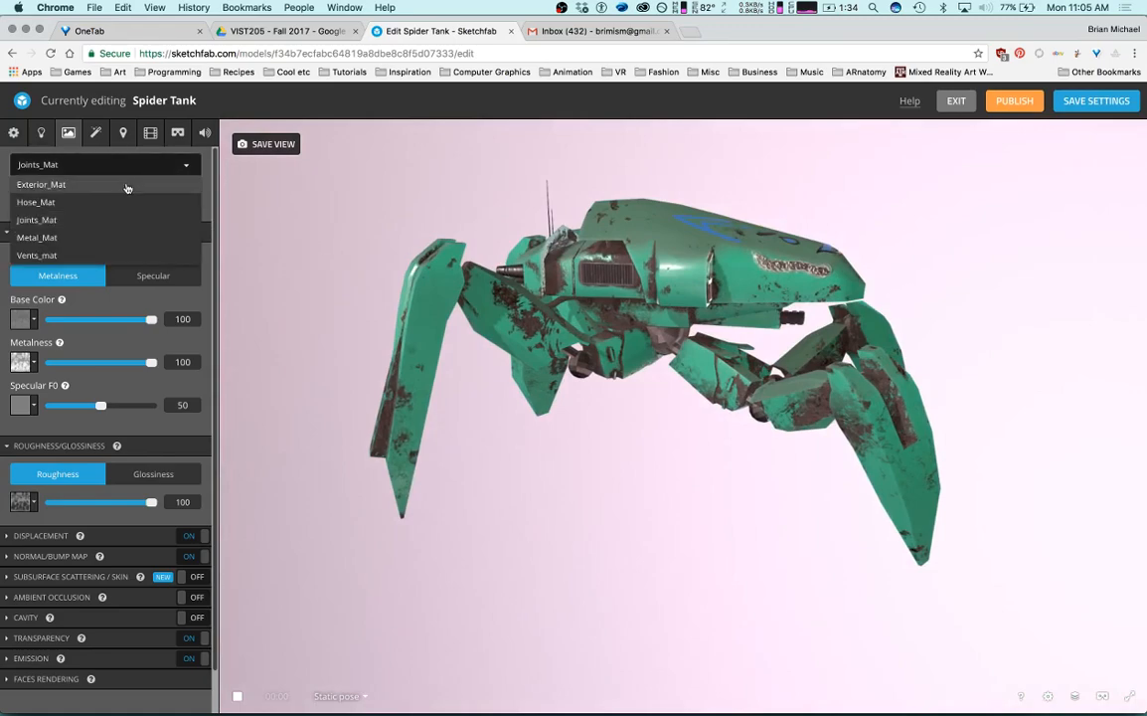
{"action": "left_click", "coordinate": [70, 239]}
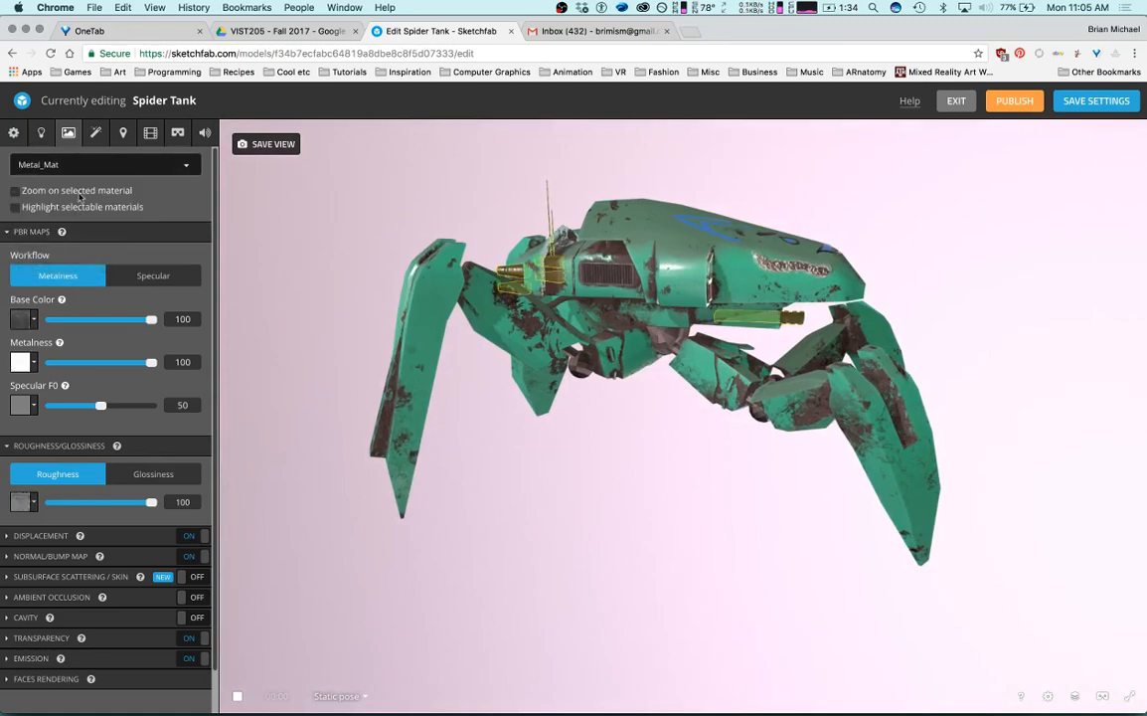
Inspect Exterior_Mat and Vents_mat in the material settings to check which parts of the model each one covers.
{"action": "left_click", "coordinate": [85, 166]}
{"action": "left_click", "coordinate": [78, 185]}
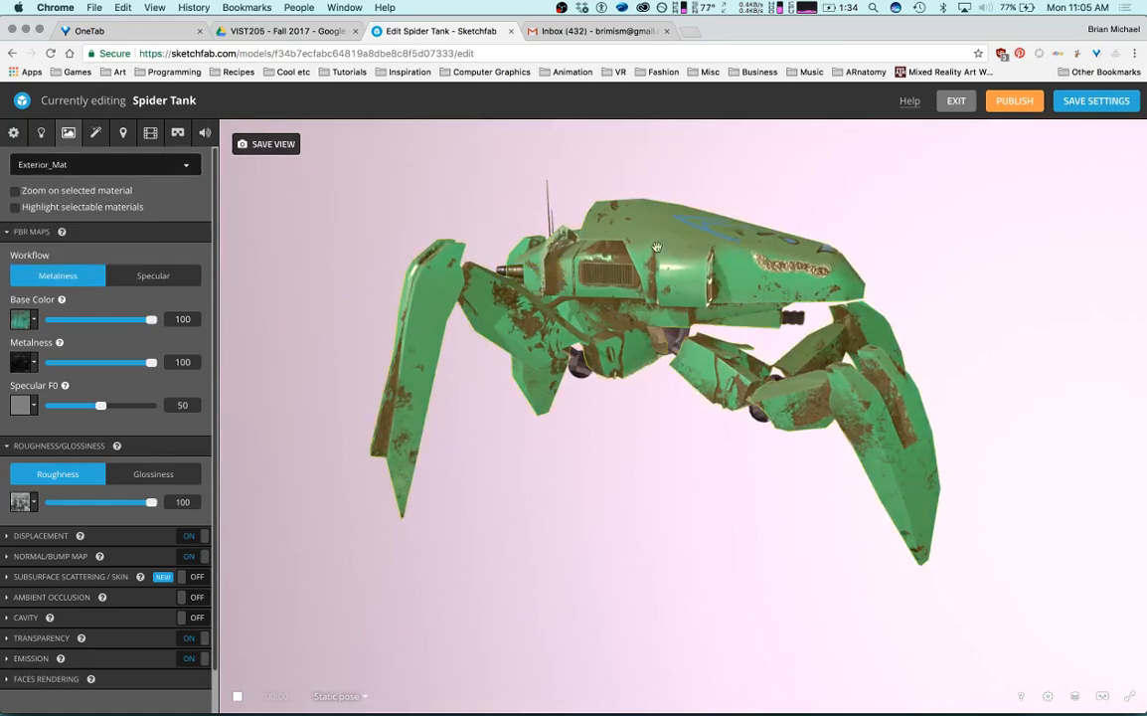
{"action": "left_click", "coordinate": [181, 162]}
{"action": "left_click", "coordinate": [59, 254]}
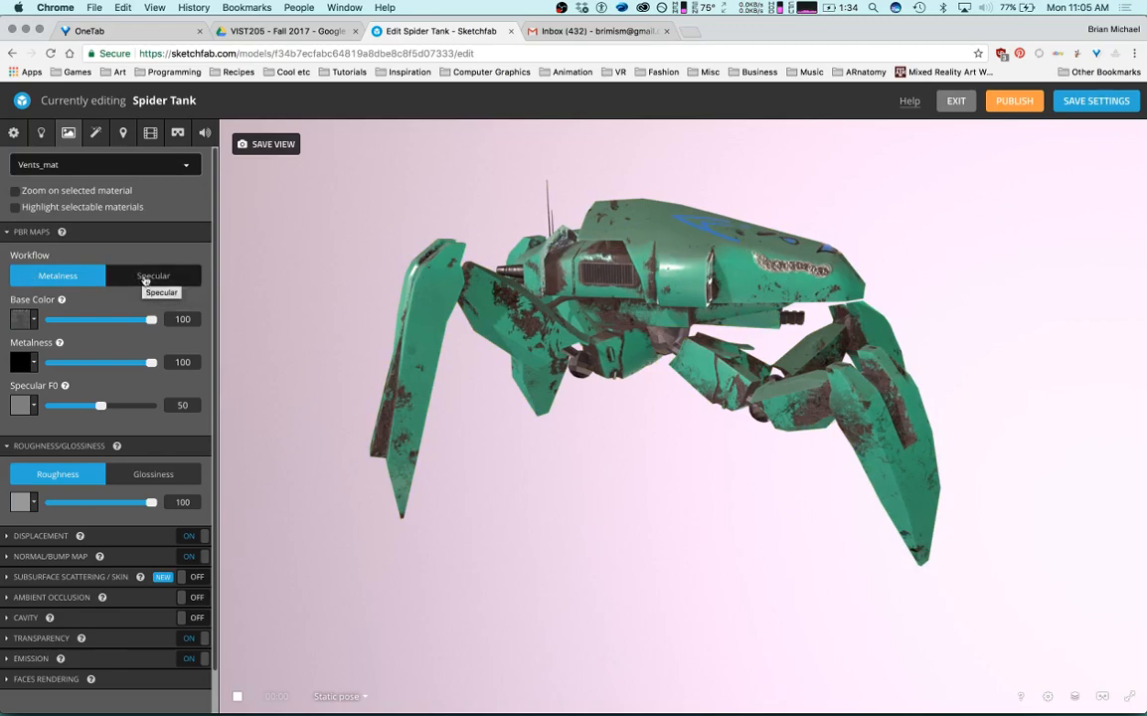
Try the Glossiness mode on Vents_mat, restore Roughness, and check the model from another angle.
{"action": "left_click", "coordinate": [68, 475]}
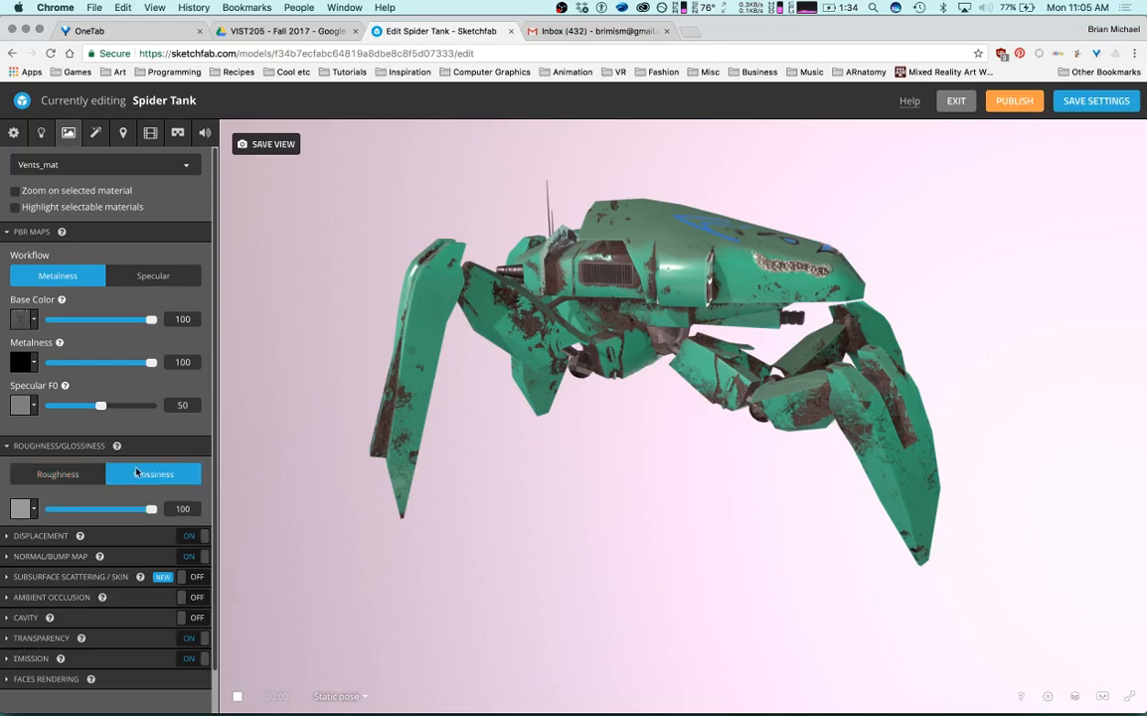
{"action": "left_click", "coordinate": [73, 483]}
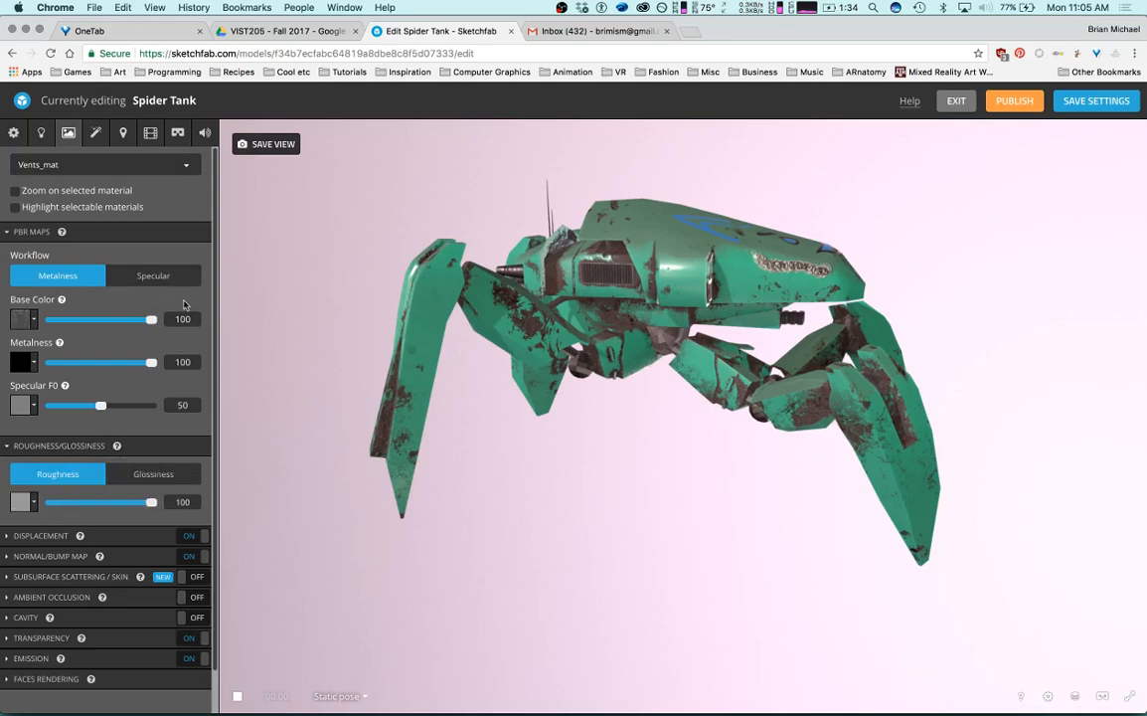
{"action": "left_click_drag", "start_coordinate": [728, 344], "coordinate": [428, 259]}
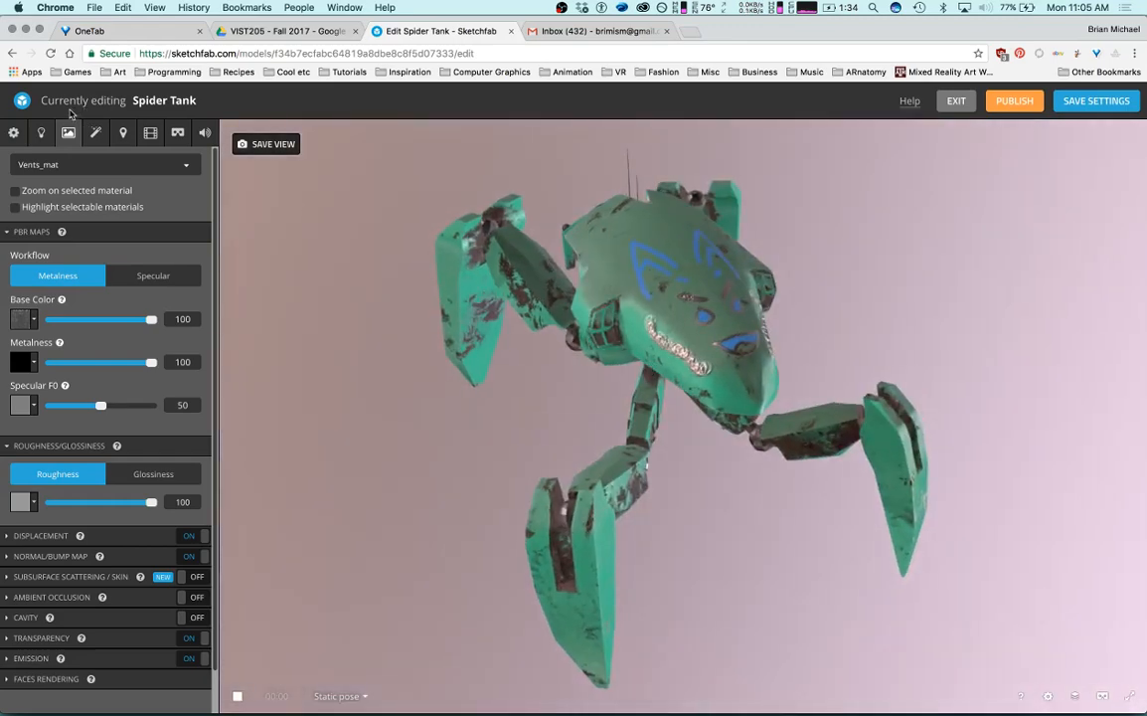
Open the lighting settings and try the Arches pinetree and Gareoult environments, viewing the spider tank from several angles.
{"action": "left_click", "coordinate": [41, 139]}
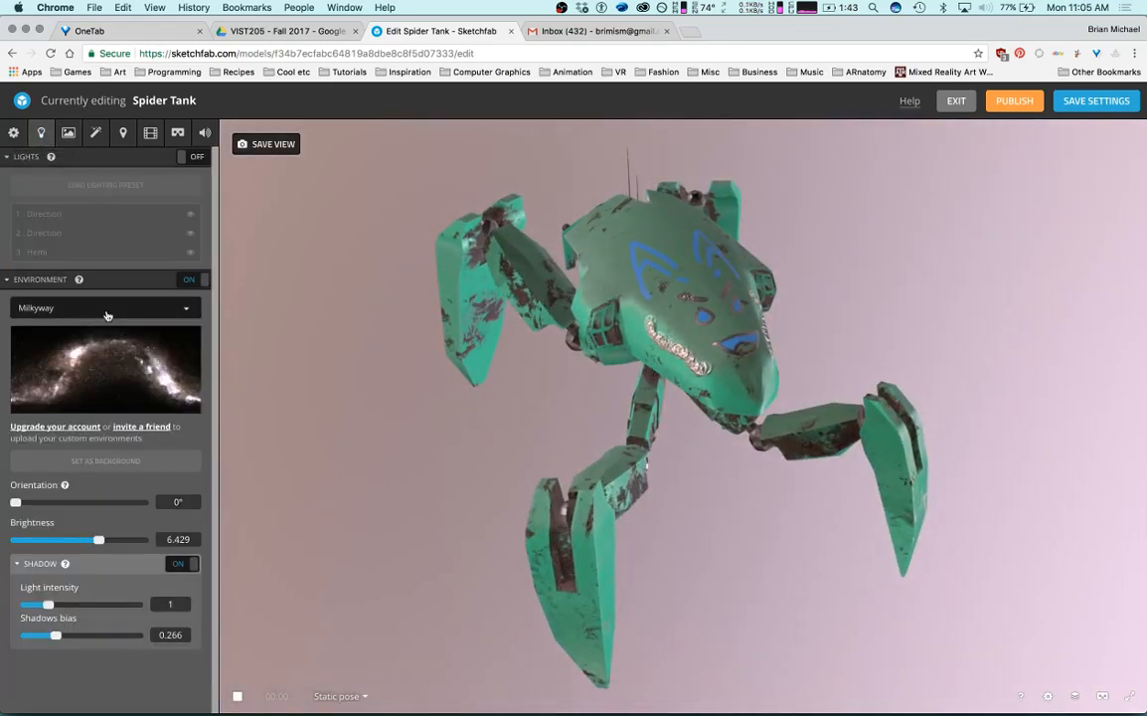
{"action": "left_click", "coordinate": [186, 309]}
{"action": "left_click", "coordinate": [125, 369]}
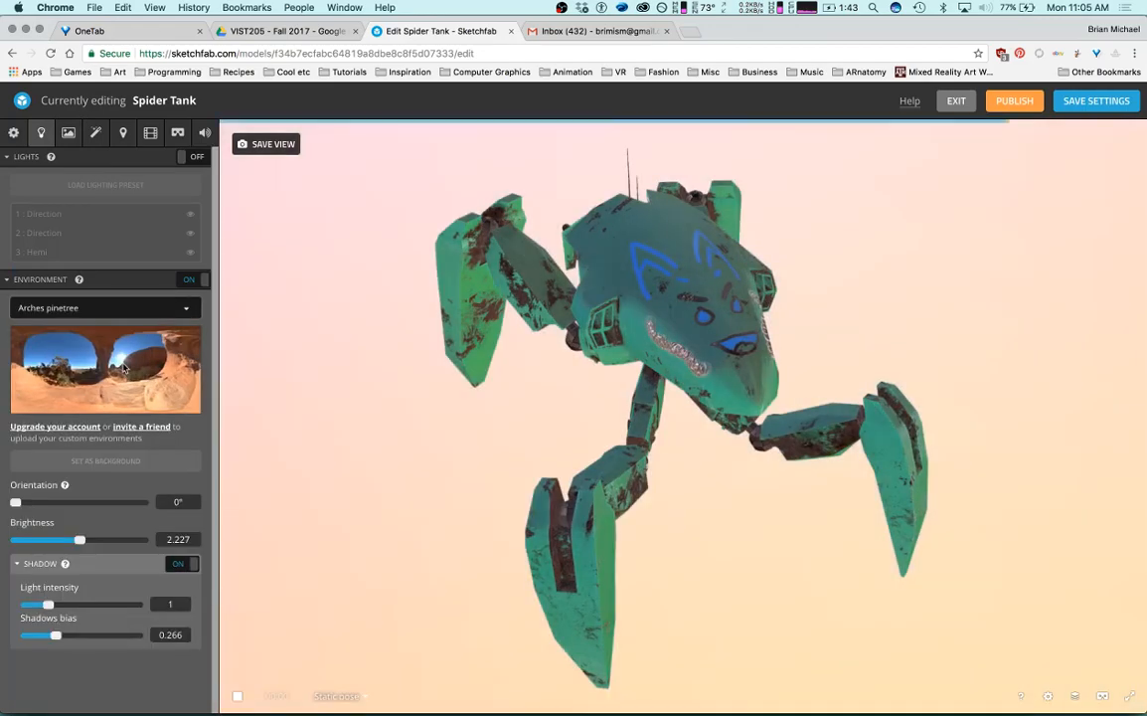
{"action": "left_click_drag", "start_coordinate": [591, 429], "coordinate": [526, 403]}
{"action": "left_click", "coordinate": [154, 312]}
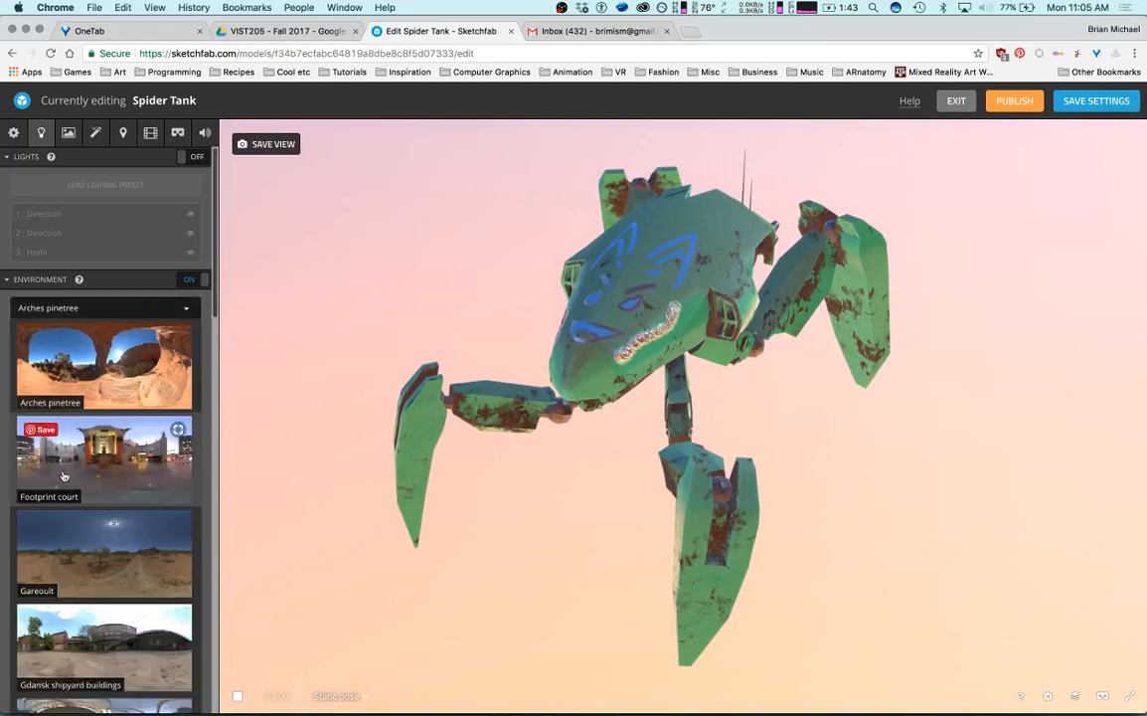
{"action": "left_click", "coordinate": [99, 542]}
{"action": "left_click_drag", "start_coordinate": [696, 353], "coordinate": [546, 328]}
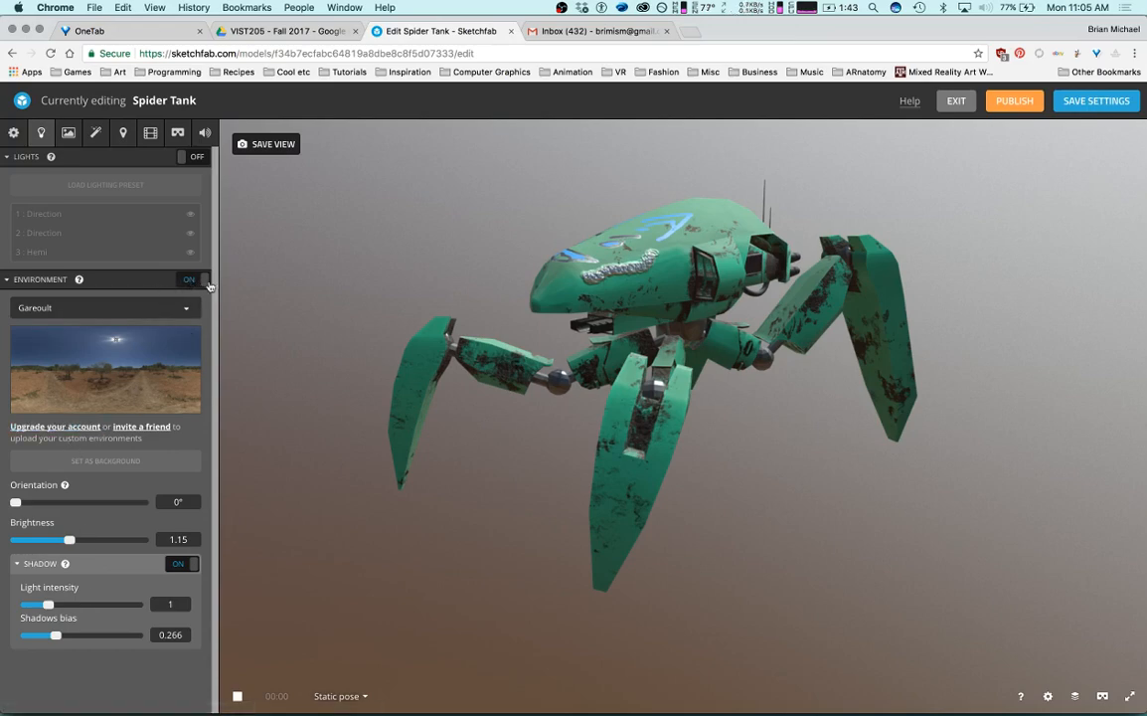
{"action": "left_click_drag", "start_coordinate": [372, 283], "coordinate": [620, 369]}
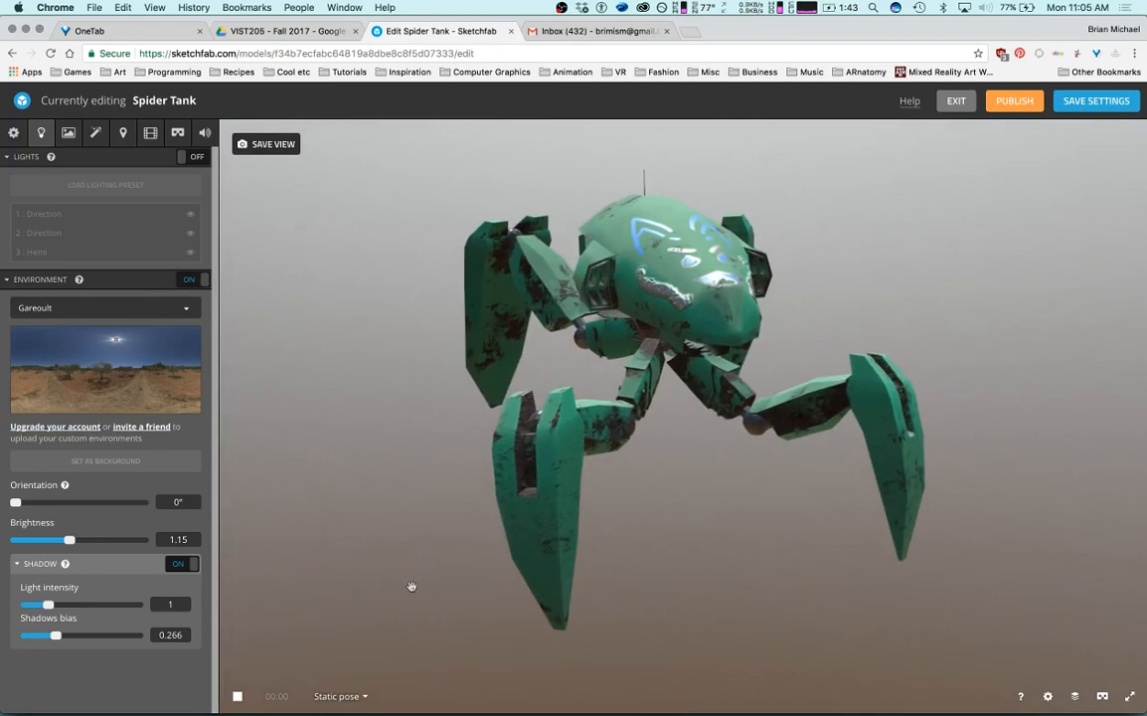
Compare the model lit only by the scene lights with the environment lighting, leaving the lights off and the environment on.
{"action": "left_click", "coordinate": [204, 281]}
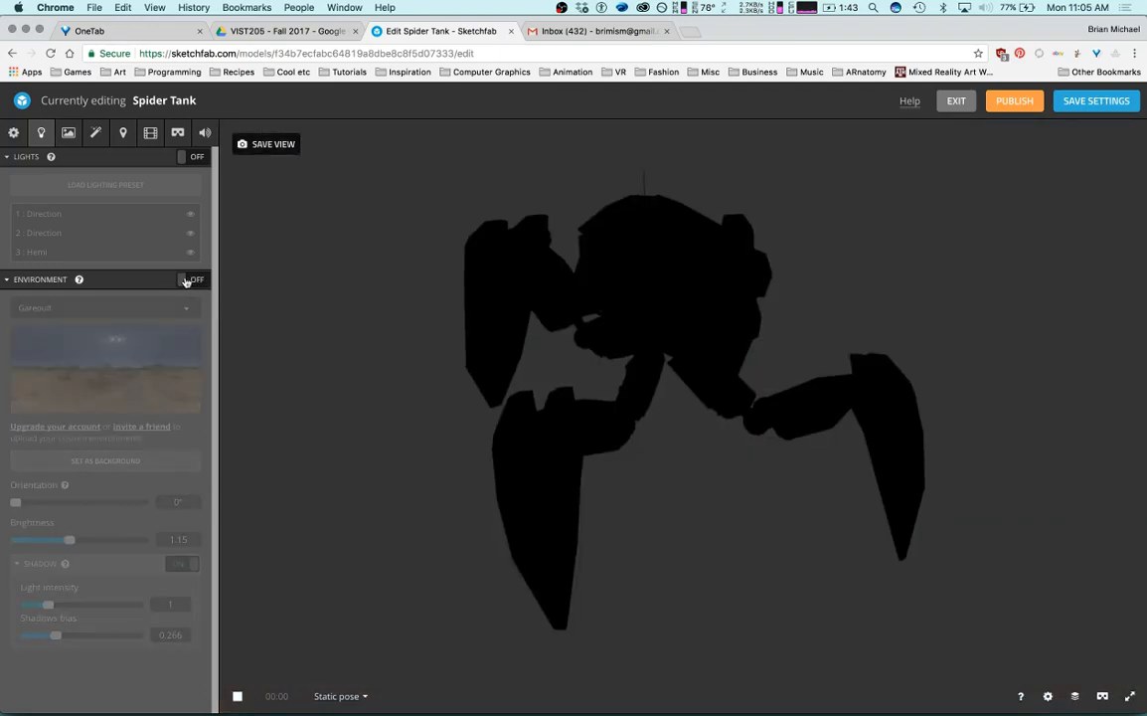
{"action": "left_click", "coordinate": [186, 282]}
{"action": "left_click", "coordinate": [189, 282]}
{"action": "left_click", "coordinate": [180, 159]}
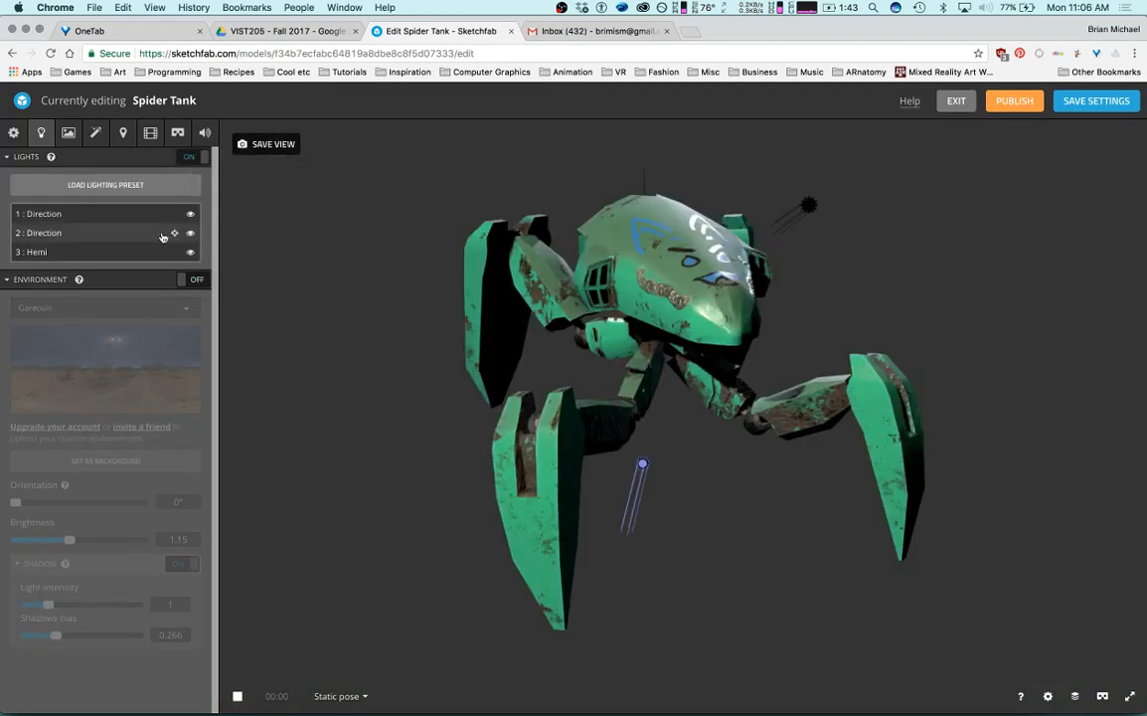
{"action": "left_click", "coordinate": [185, 157]}
{"action": "left_click", "coordinate": [185, 282]}
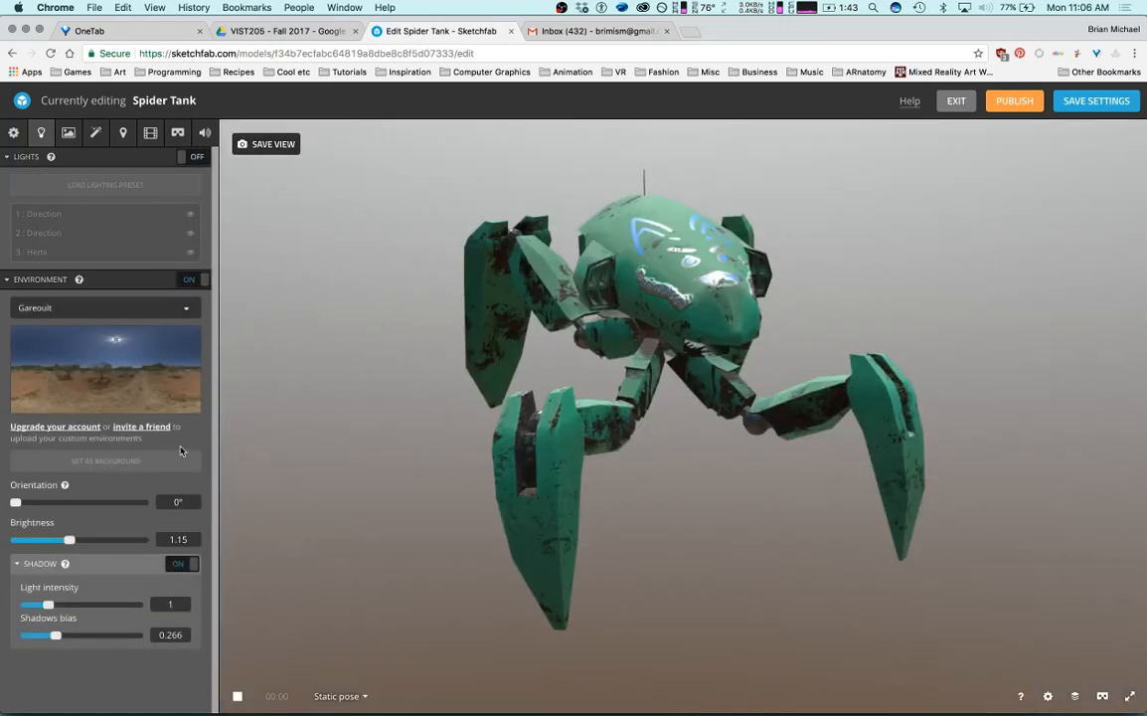
{"action": "left_click_drag", "start_coordinate": [404, 323], "coordinate": [390, 333]}
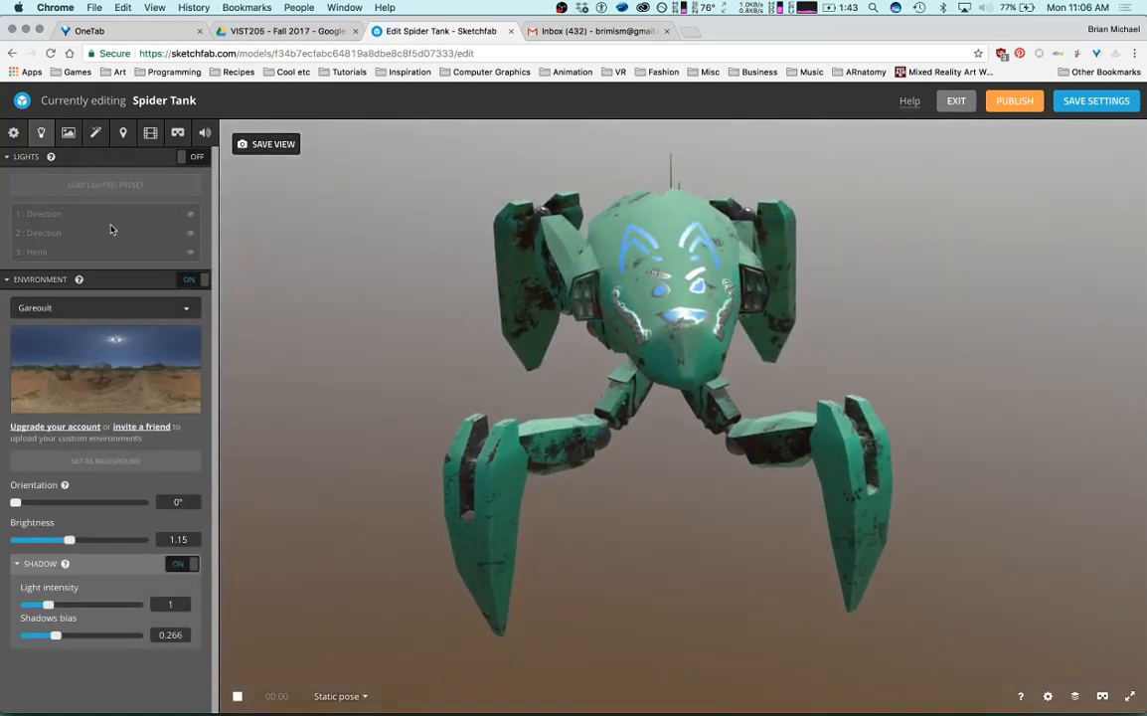
Set the lighting environment to Milkyway and check its reflections on the spider tank.
{"action": "left_click", "coordinate": [70, 318]}
{"action": "scroll", "coordinate": [142, 464], "scroll_direction": "down", "scroll_amount": 10}
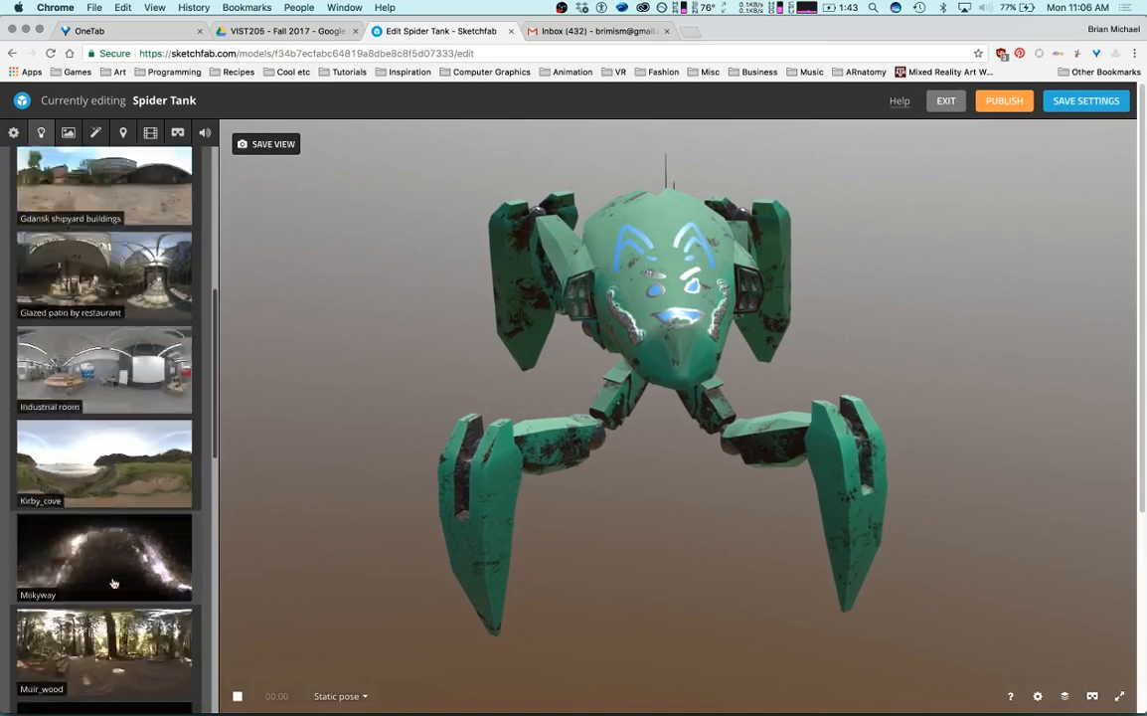
{"action": "left_click", "coordinate": [144, 447]}
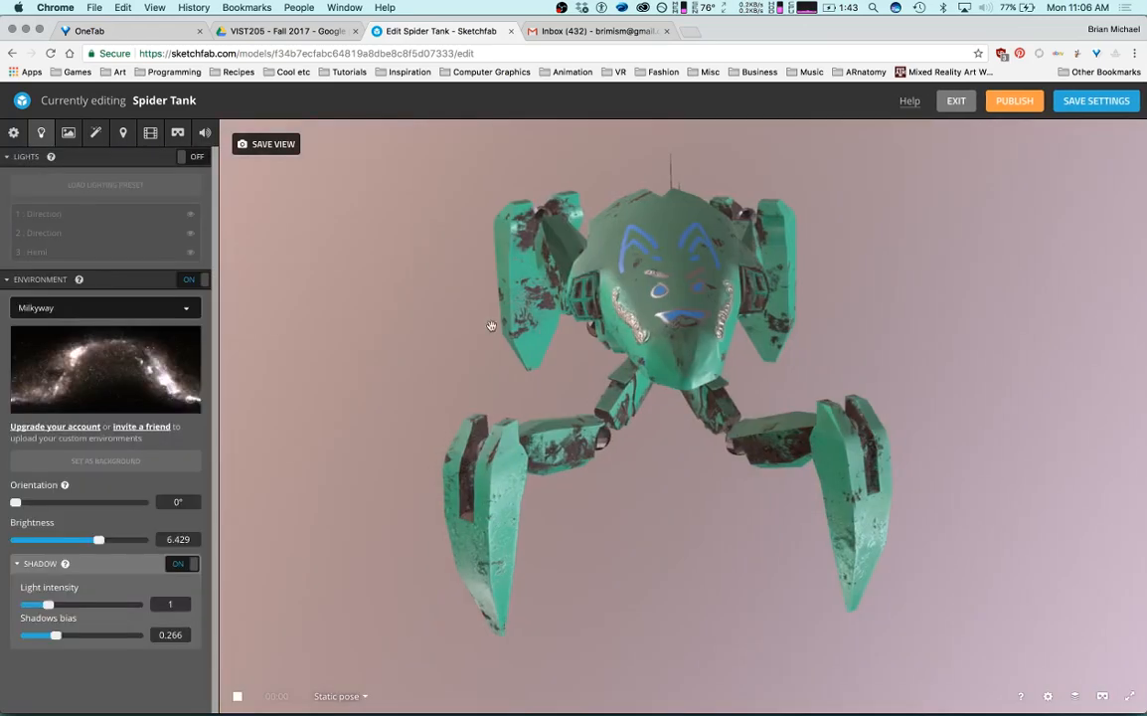
{"action": "left_click_drag", "start_coordinate": [491, 326], "coordinate": [513, 307]}
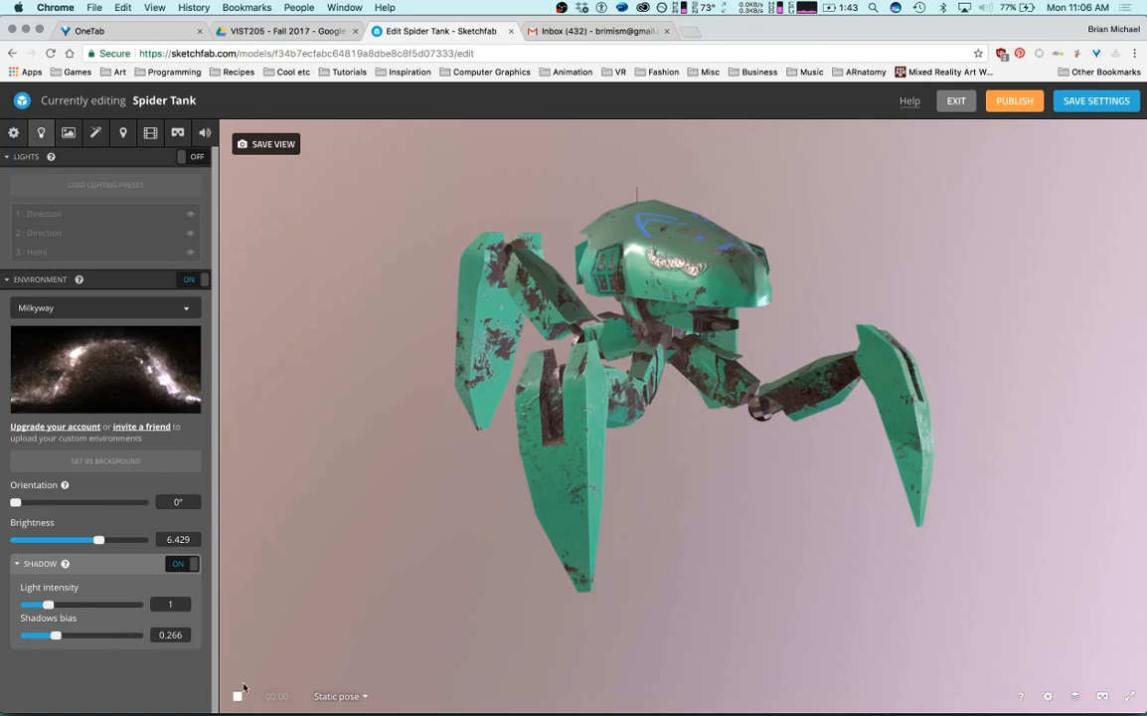
In the general settings, try a transparent background and replace the environment background with solid white (#FFFFFF).
{"action": "left_click", "coordinate": [13, 132]}
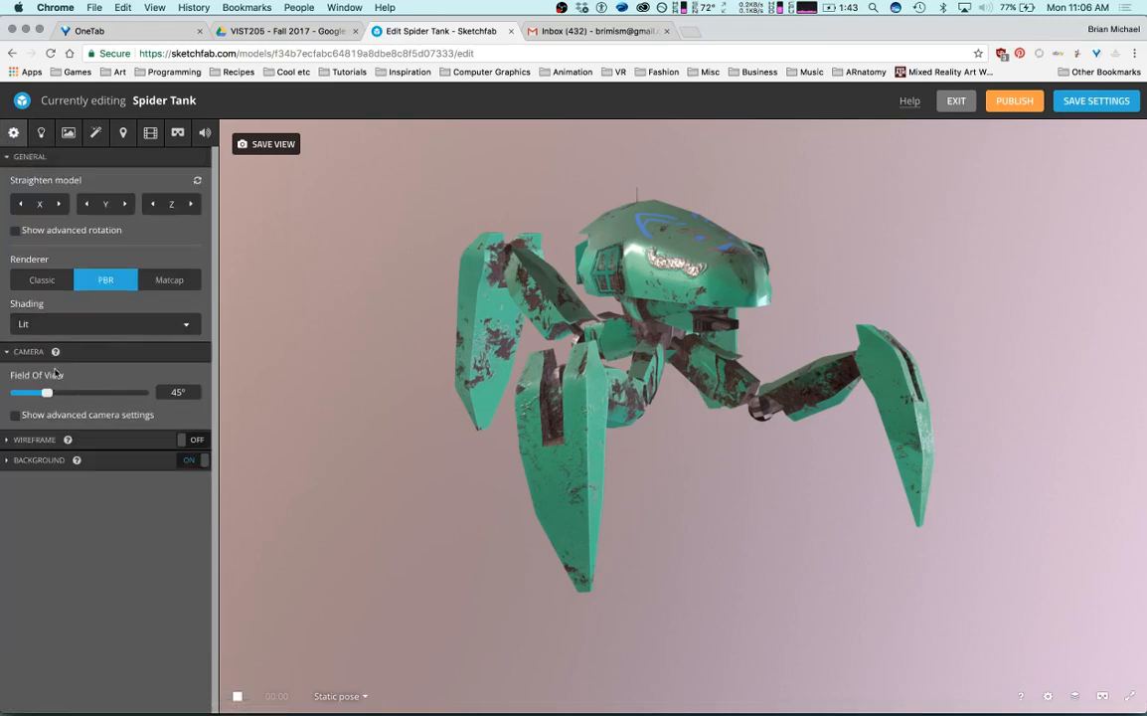
{"action": "left_click", "coordinate": [28, 464]}
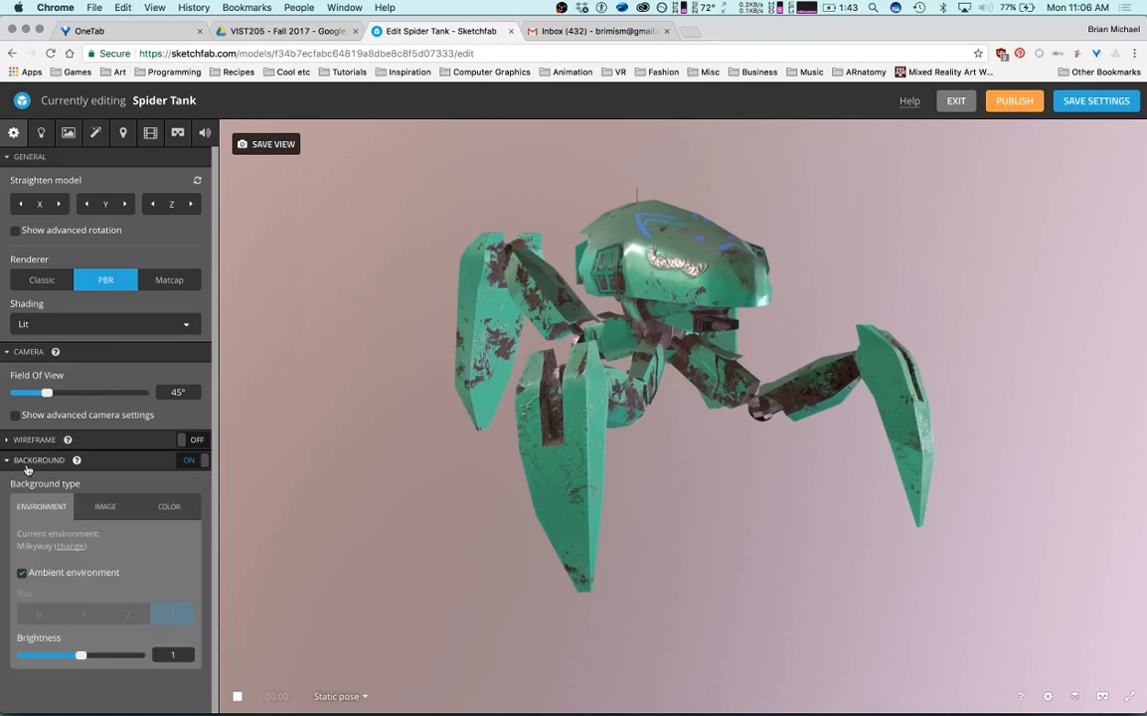
{"action": "left_click", "coordinate": [194, 461]}
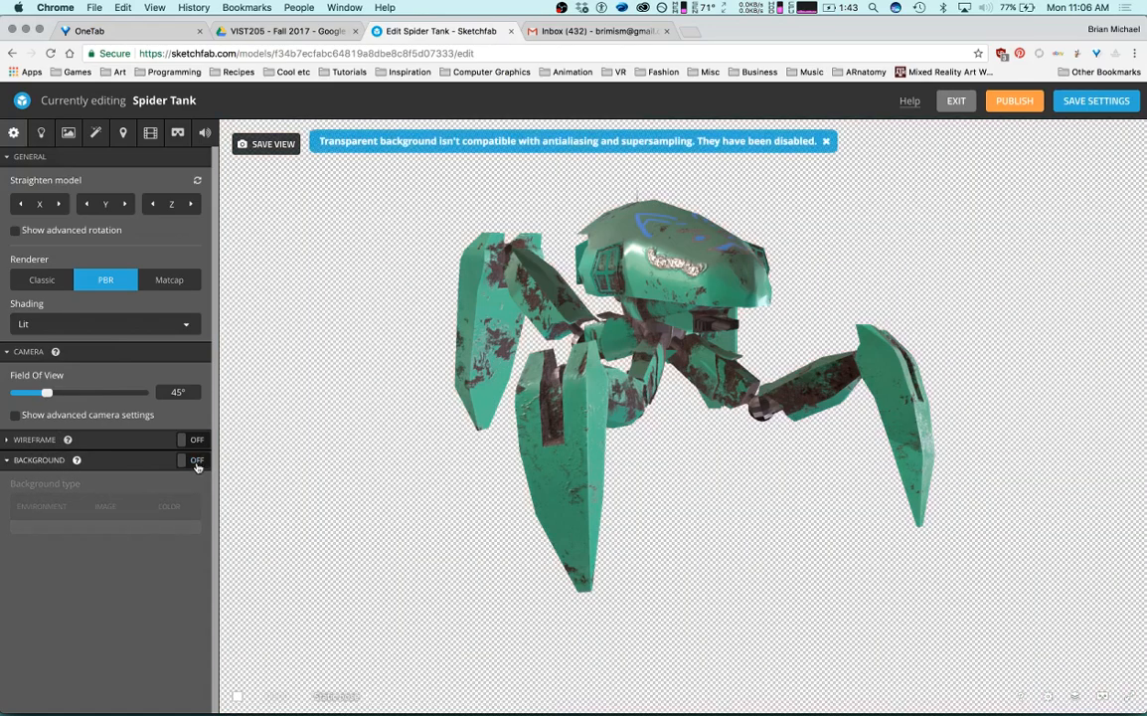
{"action": "left_click", "coordinate": [194, 461]}
{"action": "left_click", "coordinate": [165, 509]}
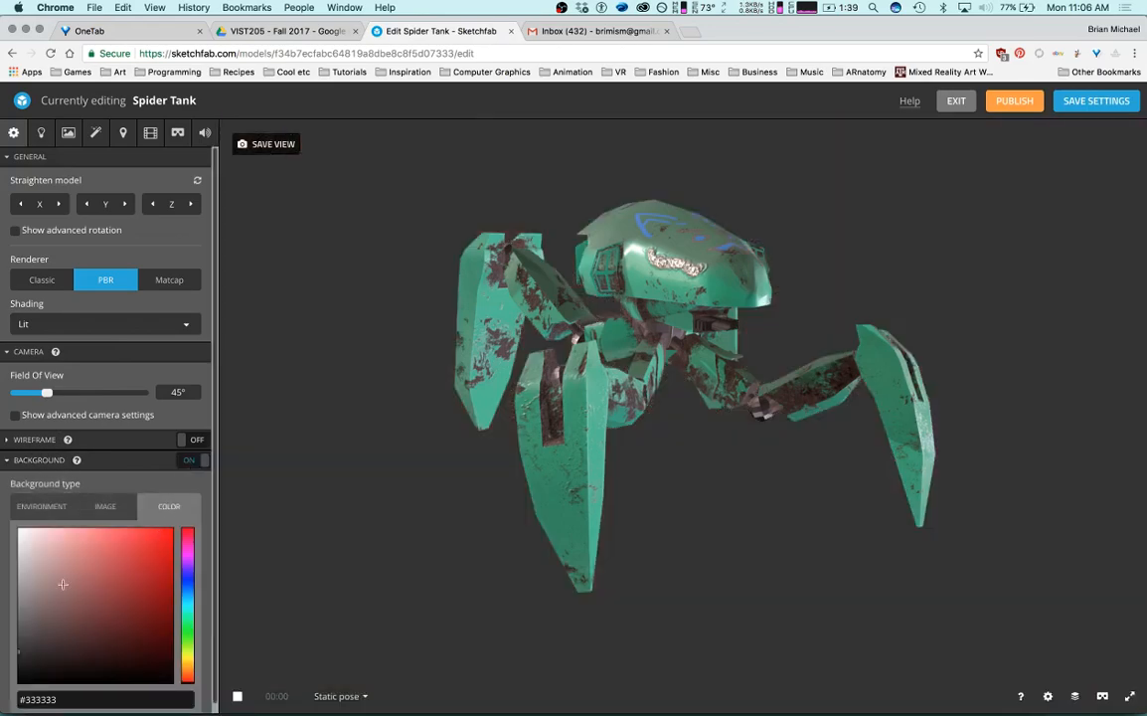
{"action": "left_click_drag", "start_coordinate": [36, 569], "coordinate": [19, 530]}
{"action": "left_click_drag", "start_coordinate": [521, 286], "coordinate": [508, 333]}
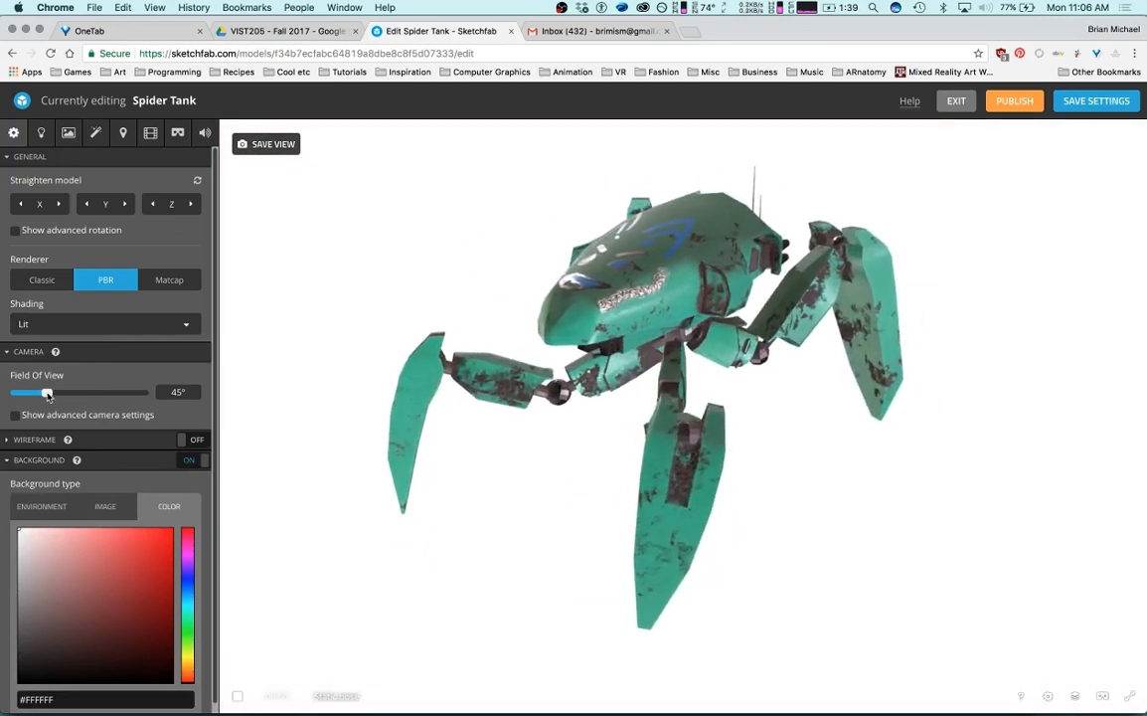
Try adjusting the camera's field of view and reset it to 45°.
{"action": "scroll", "coordinate": [598, 299], "scroll_direction": "up", "scroll_amount": 5}
{"action": "scroll", "coordinate": [666, 264], "scroll_direction": "down", "scroll_amount": 4}
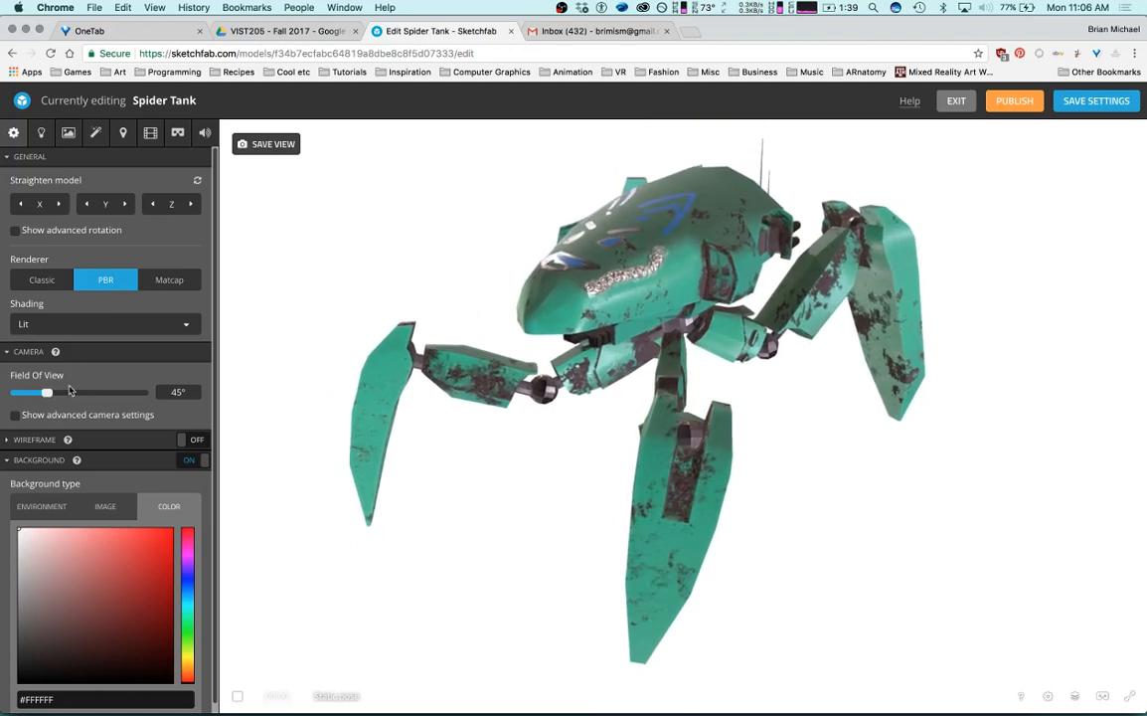
{"action": "mouse_move", "coordinate": [47, 397]}
{"action": "left_mouse_down"}
{"action": "mouse_move", "coordinate": [96, 396]}
{"action": "mouse_move", "coordinate": [46, 399]}
{"action": "left_mouse_up"}
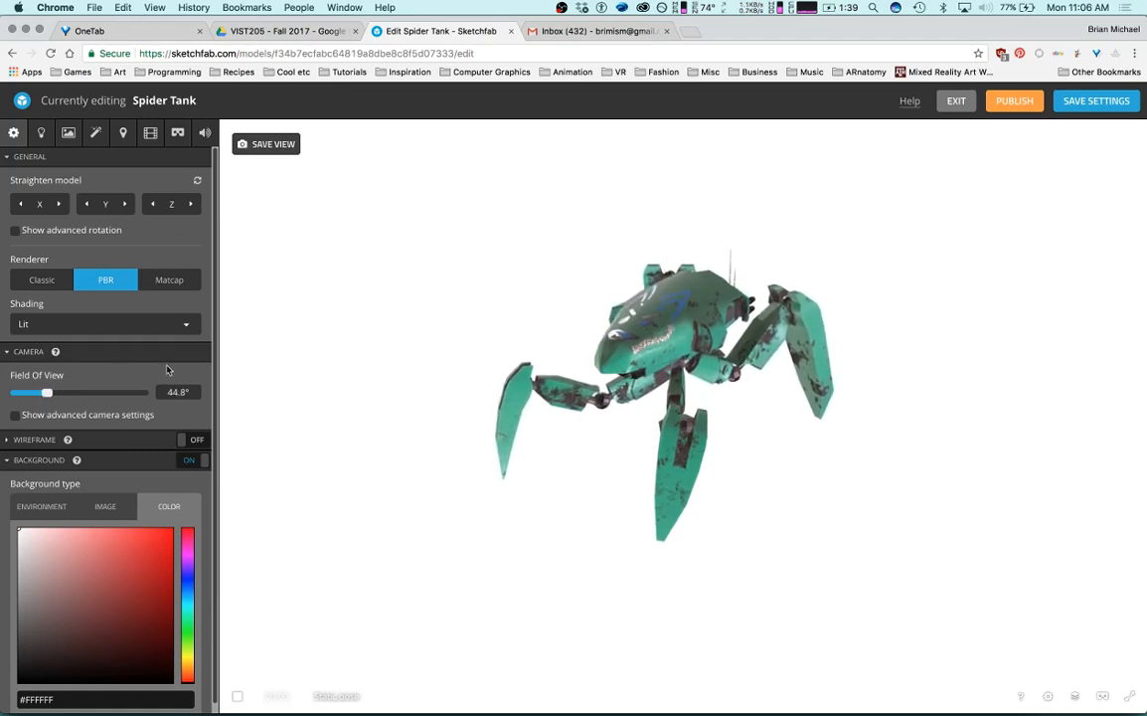
{"action": "left_click_drag", "start_coordinate": [185, 394], "coordinate": [135, 400]}
{"action": "type", "text": "45"}
{"action": "left_click_drag", "start_coordinate": [391, 381], "coordinate": [512, 374]}
{"action": "scroll", "coordinate": [686, 356], "scroll_direction": "up", "scroll_amount": 5}
Expand the wireframe options and preview the wireframe overlay on the model, leaving it turned off.
{"action": "left_click", "coordinate": [9, 441]}
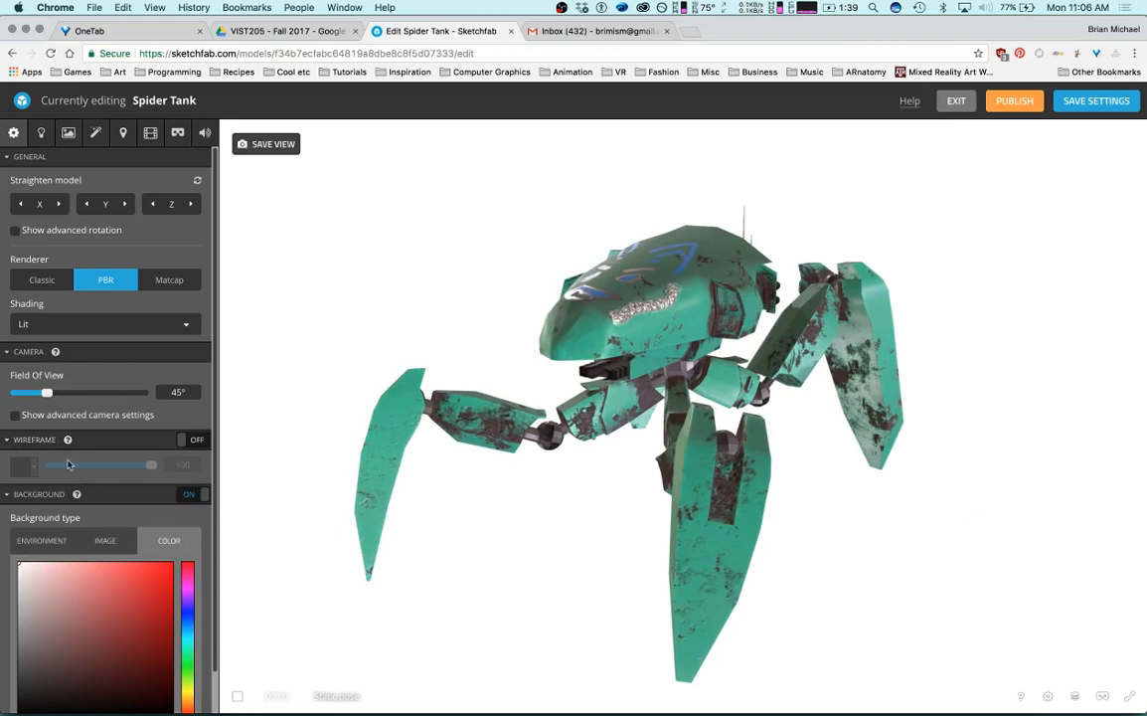
{"action": "left_click", "coordinate": [188, 441]}
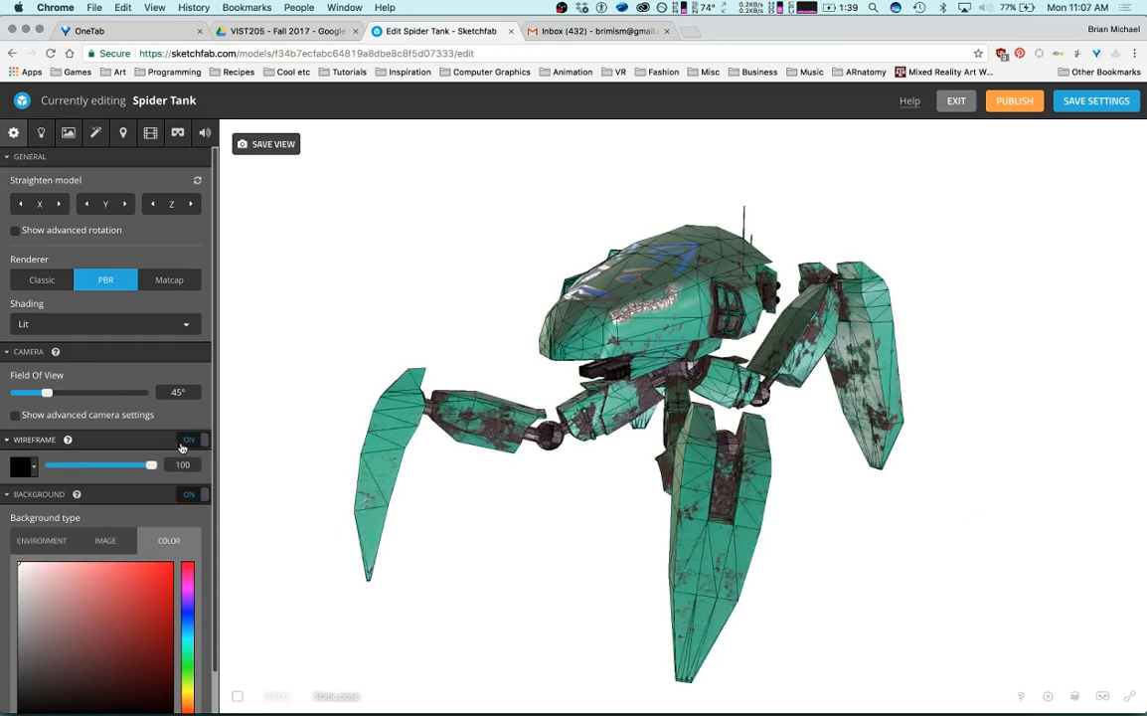
{"action": "left_click", "coordinate": [184, 442]}
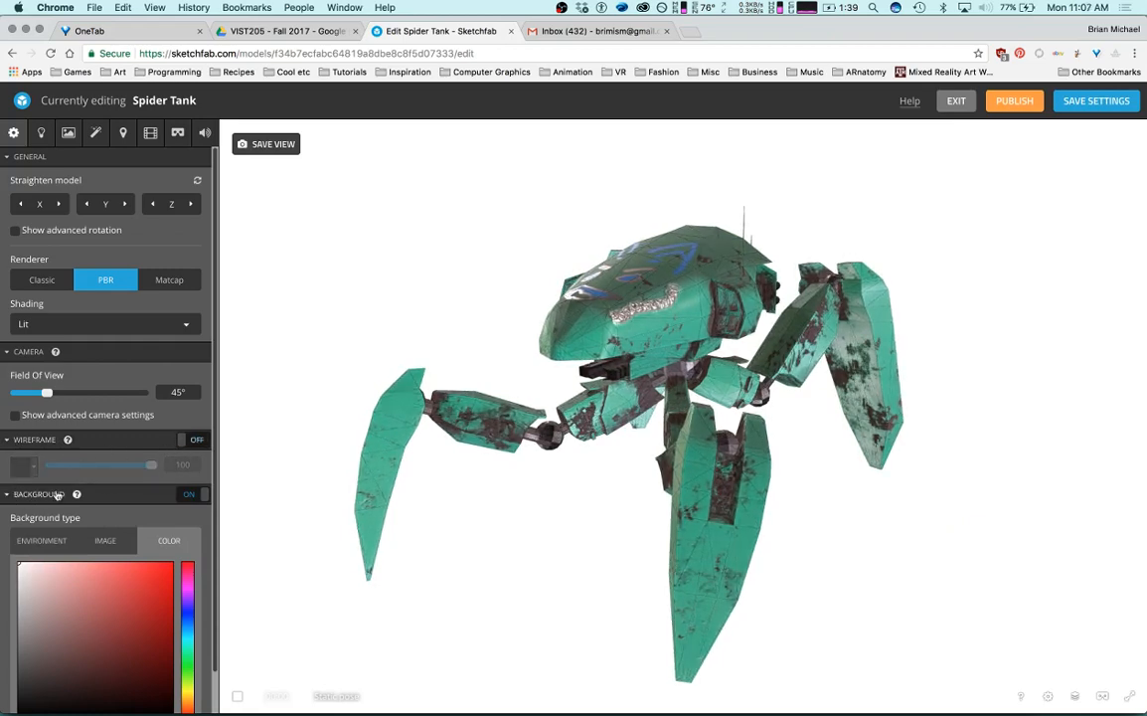
Try the clean_dark and dirty_light background images, restoring the solid color background.
{"action": "scroll", "coordinate": [75, 495], "scroll_direction": "down", "scroll_amount": 2}
{"action": "left_click", "coordinate": [107, 497]}
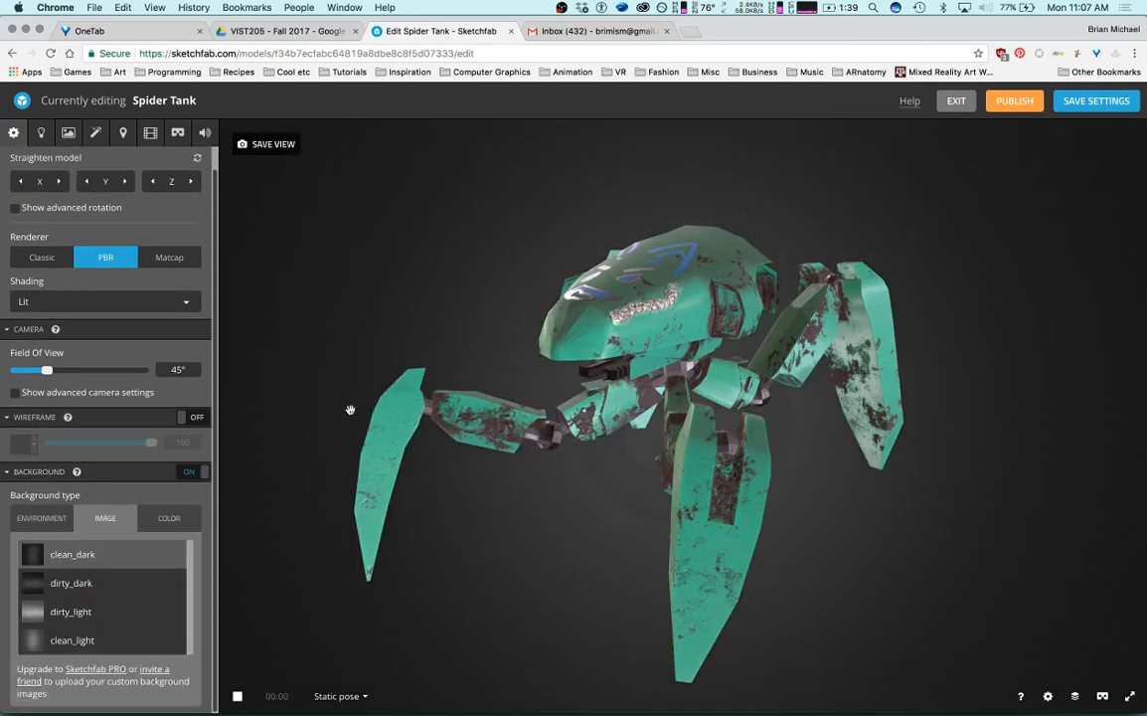
{"action": "left_click", "coordinate": [61, 613]}
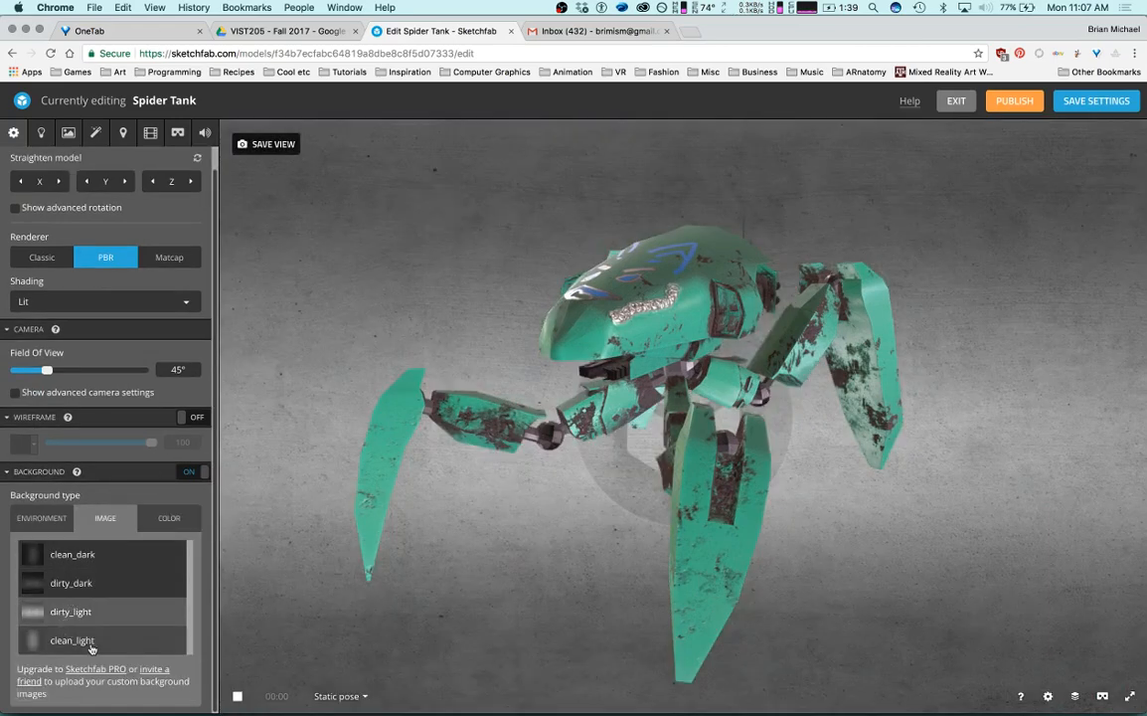
{"action": "scroll", "coordinate": [91, 636], "scroll_direction": "up", "scroll_amount": 1}
{"action": "left_click", "coordinate": [181, 548]}
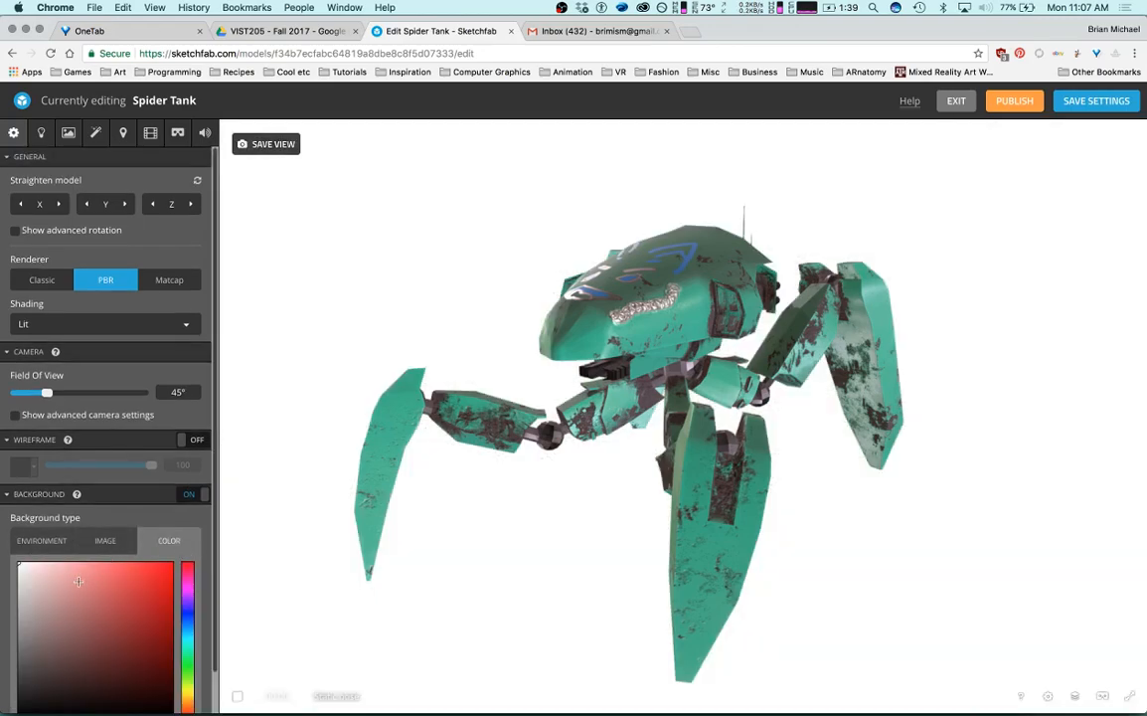
Try the depth of field, chromatic aberrations and bloom post-processing filters on the model, leaving each of them off.
{"action": "left_click", "coordinate": [96, 133]}
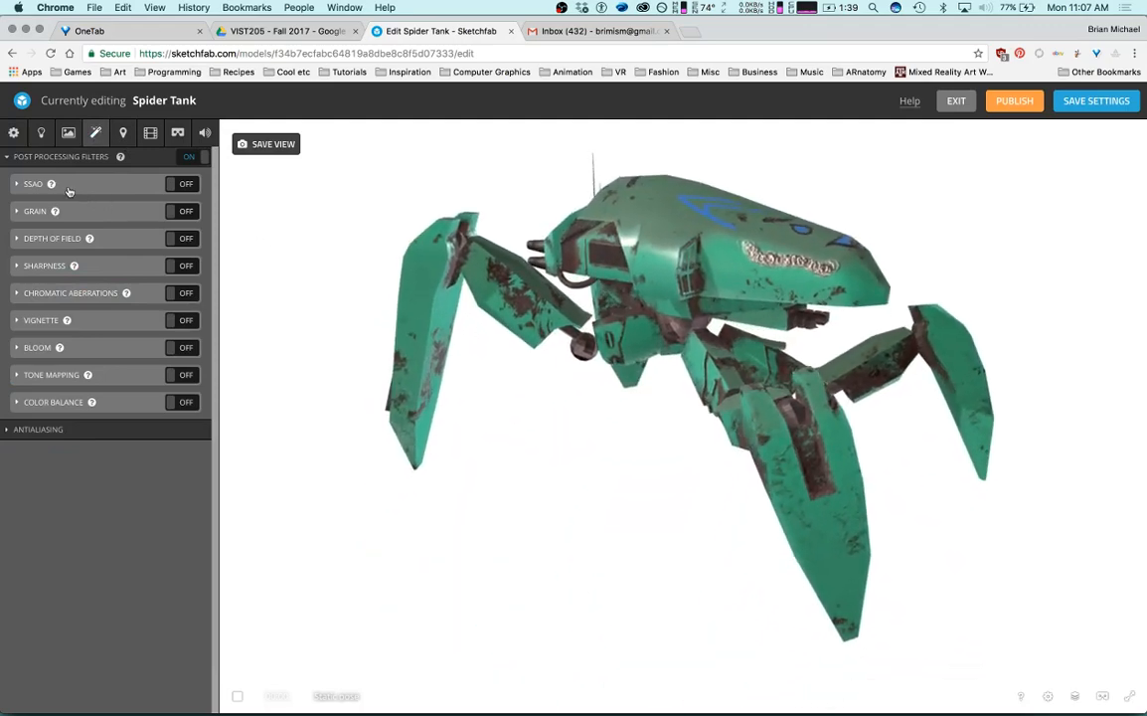
{"action": "left_click", "coordinate": [180, 238]}
{"action": "left_click", "coordinate": [178, 241]}
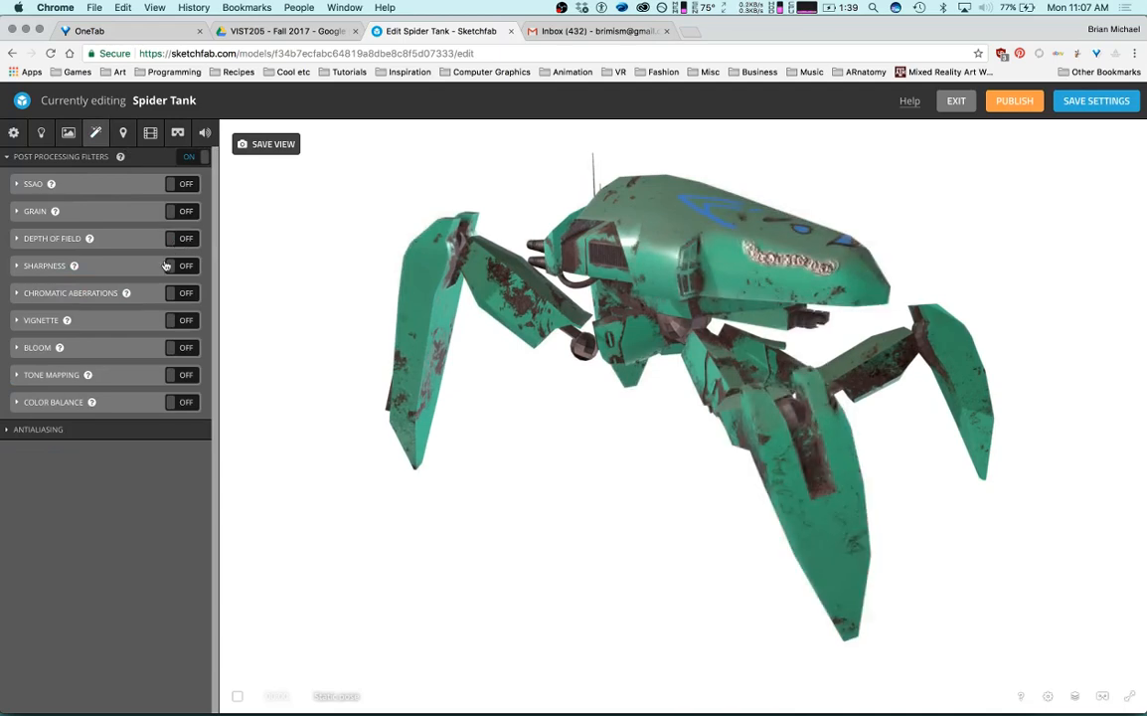
{"action": "left_click", "coordinate": [178, 294]}
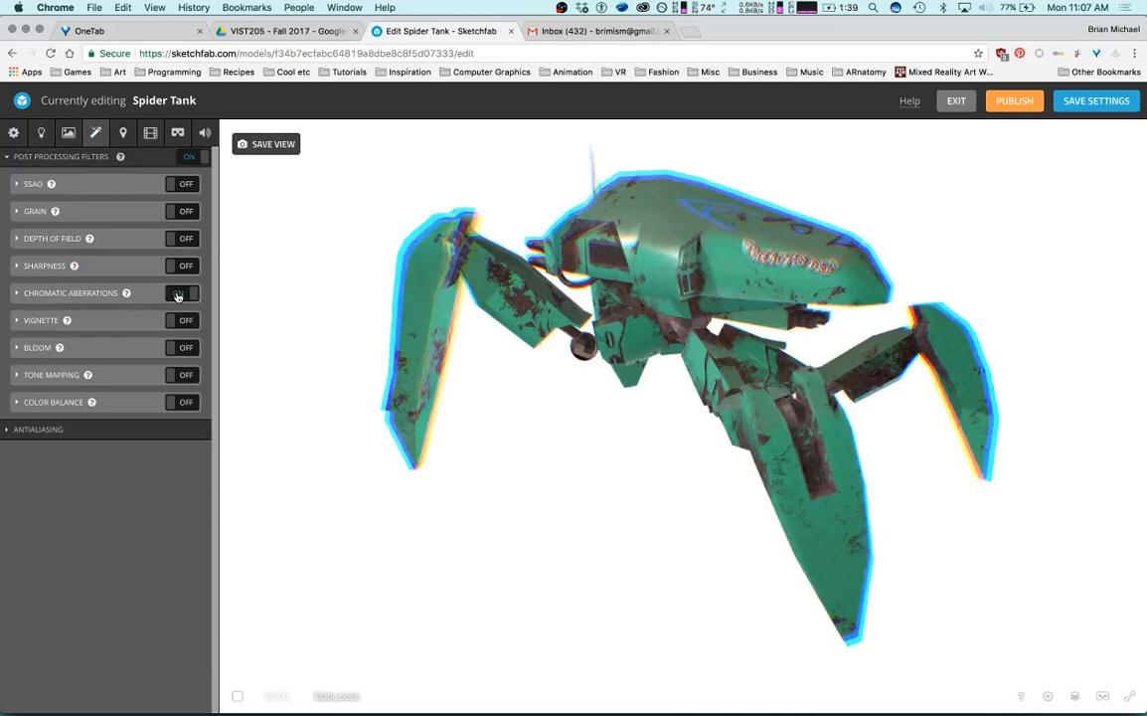
{"action": "left_click", "coordinate": [178, 295]}
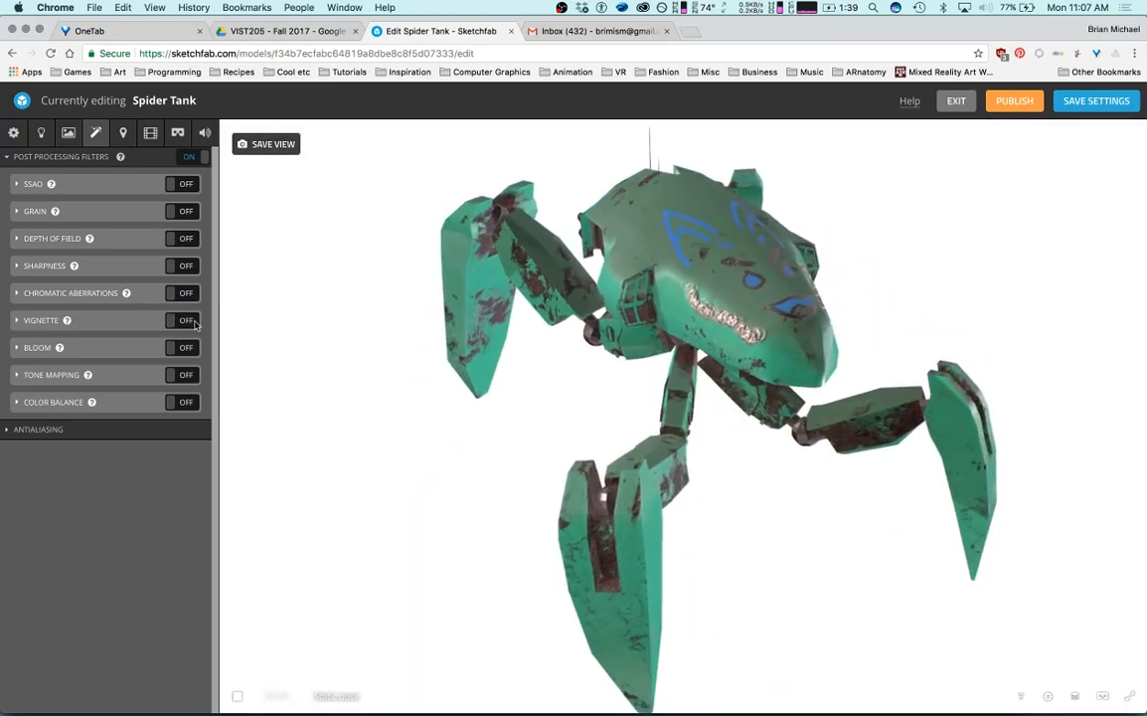
{"action": "left_click", "coordinate": [181, 349]}
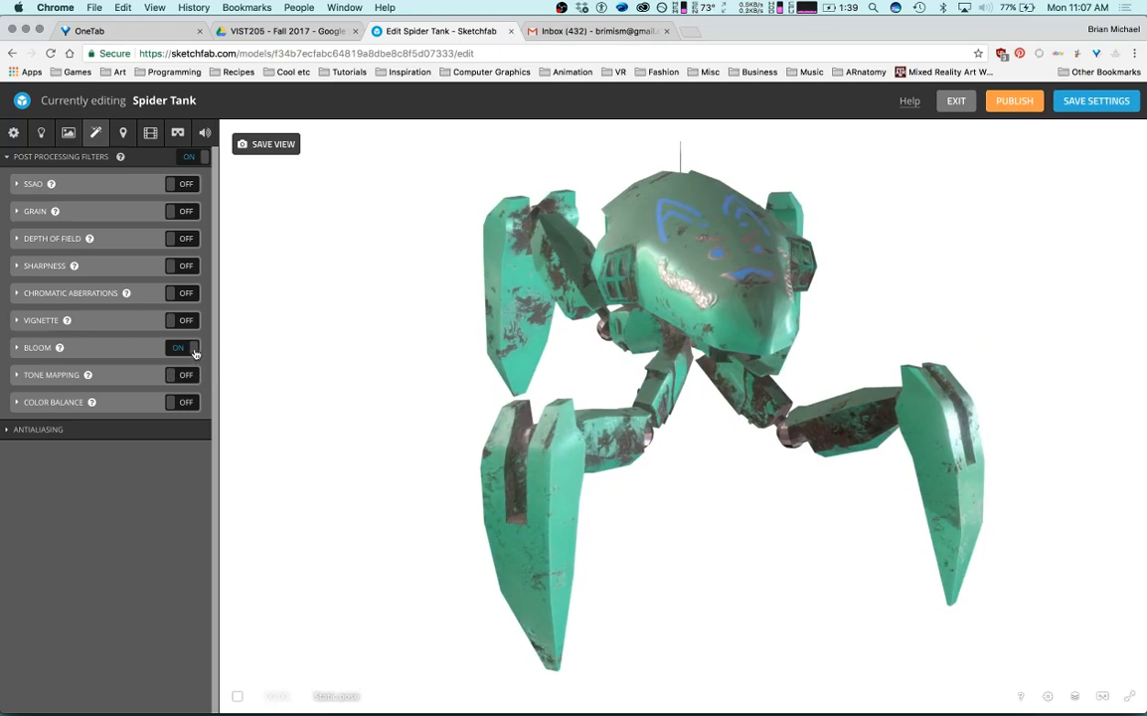
{"action": "left_click", "coordinate": [182, 348]}
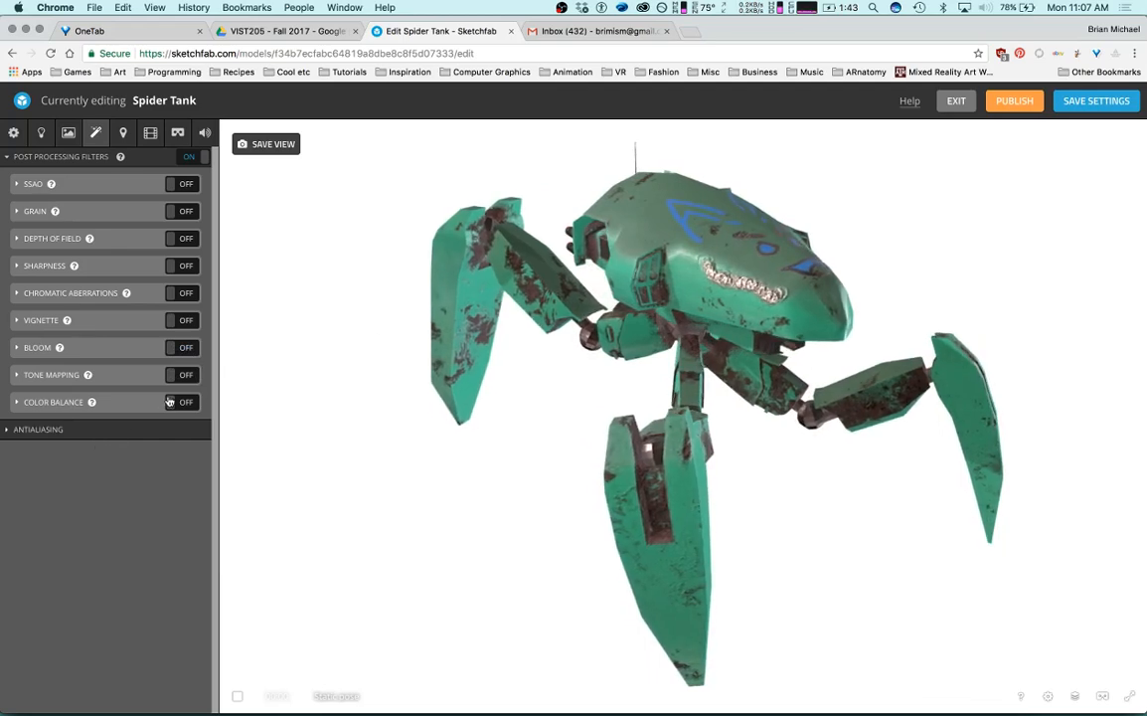
Review the antialiasing options and the sound, animation, annotation and post-processing settings.
{"action": "left_click", "coordinate": [64, 435]}
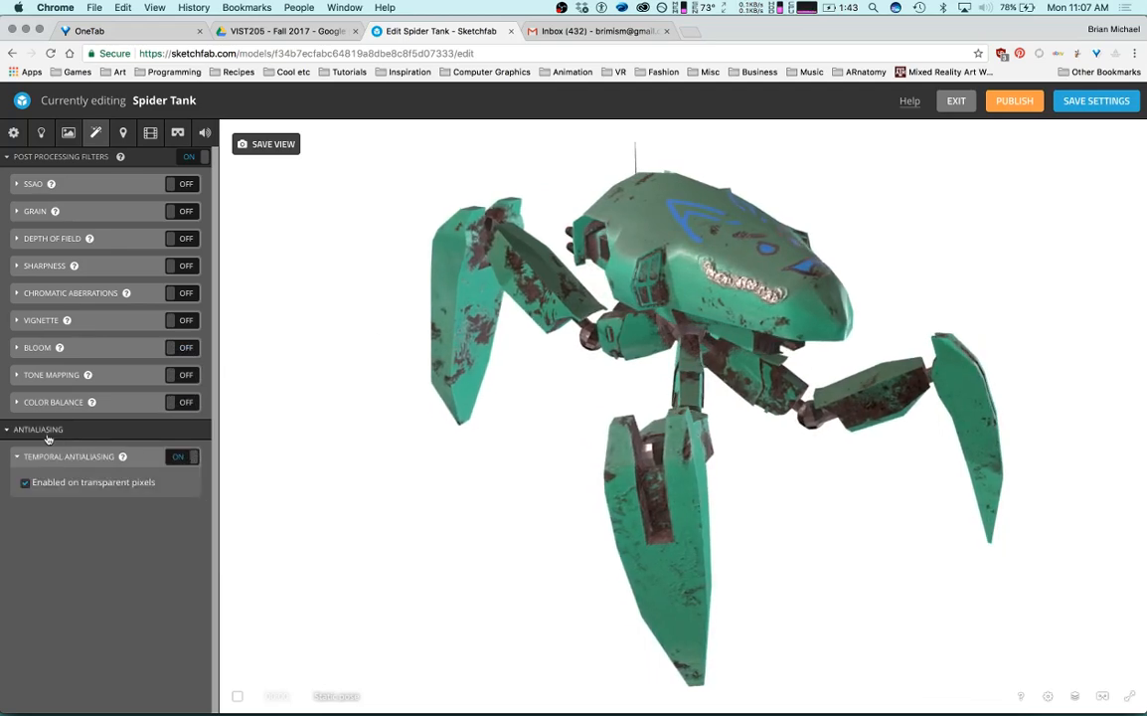
{"action": "left_click", "coordinate": [47, 435]}
{"action": "left_click", "coordinate": [52, 428]}
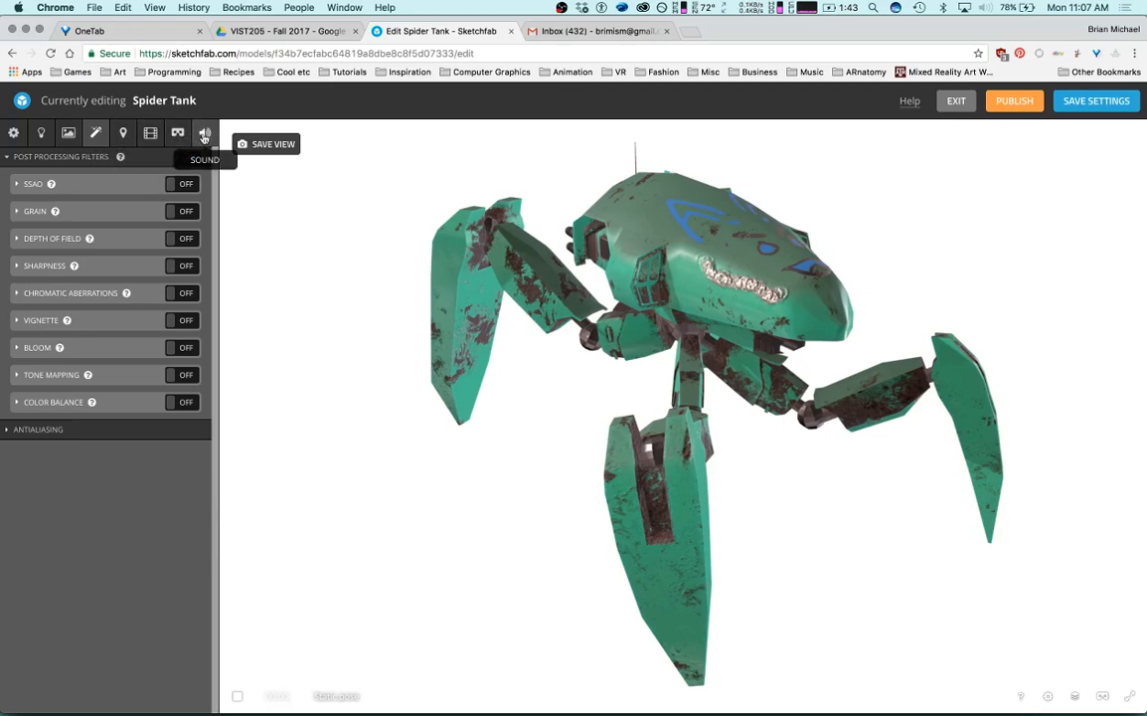
{"action": "left_click", "coordinate": [204, 135]}
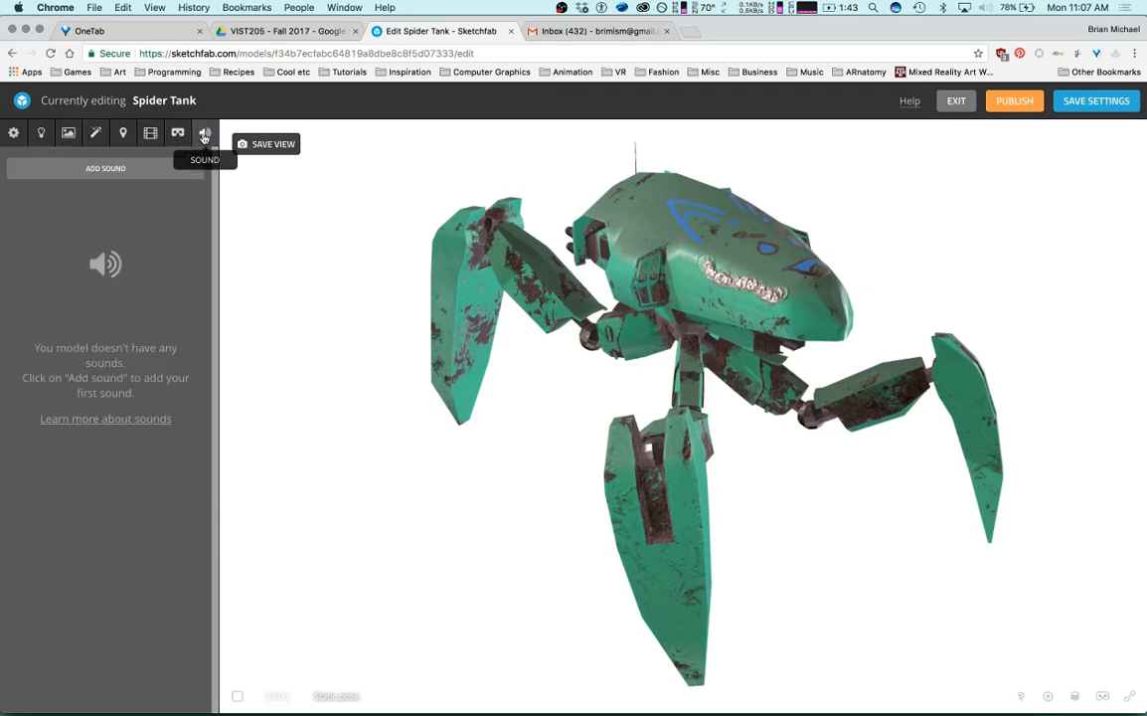
{"action": "left_click", "coordinate": [150, 133]}
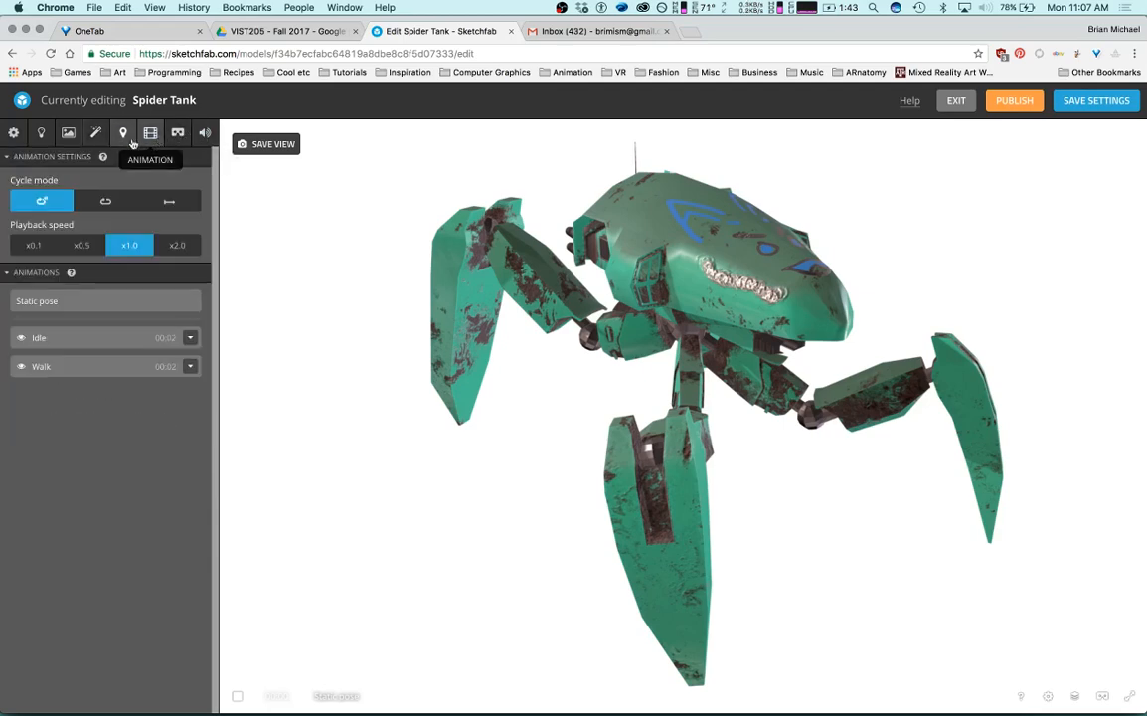
{"action": "left_click", "coordinate": [204, 133]}
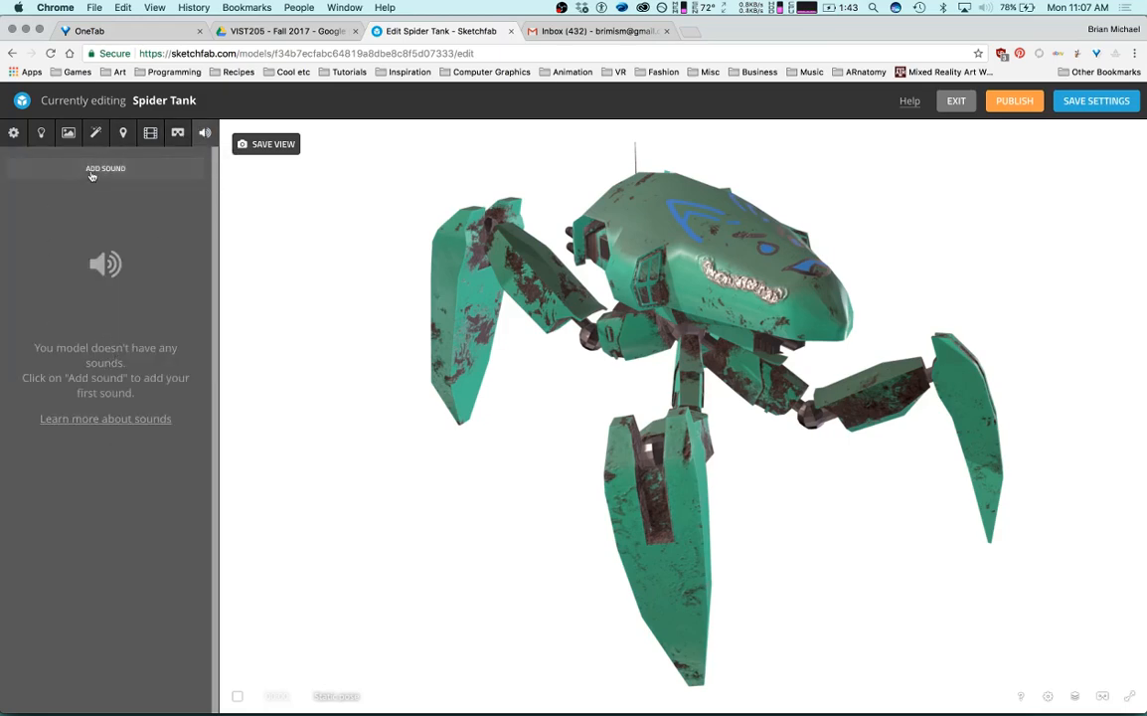
{"action": "left_click", "coordinate": [150, 134]}
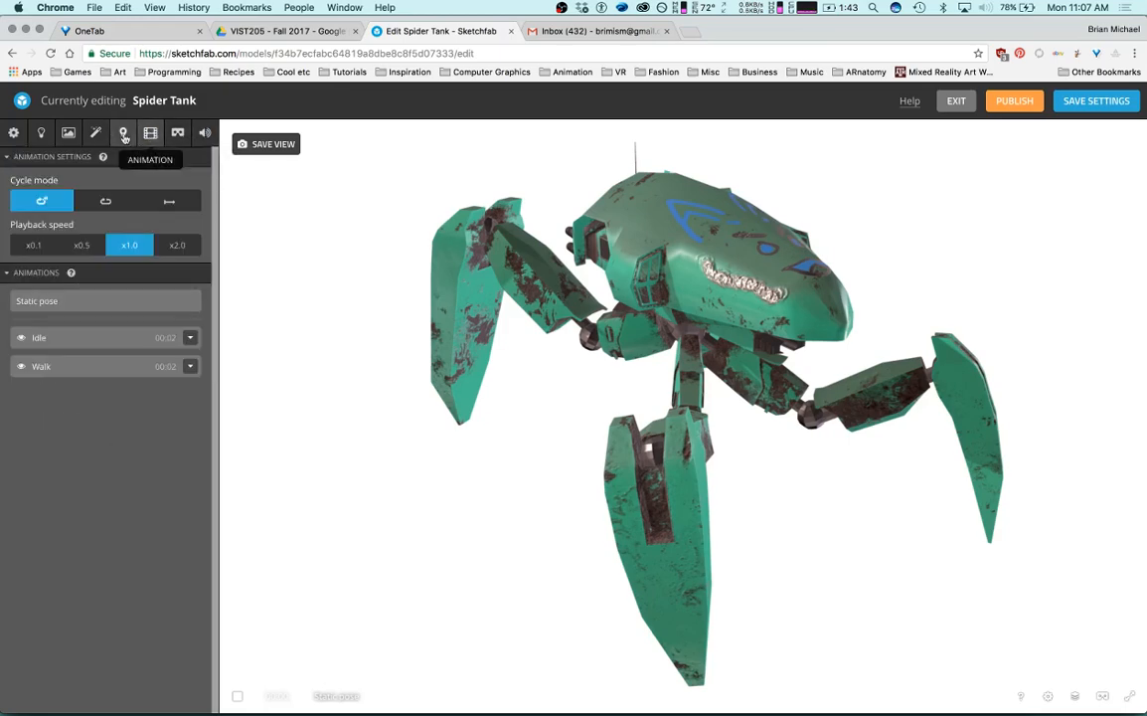
{"action": "left_click", "coordinate": [111, 136]}
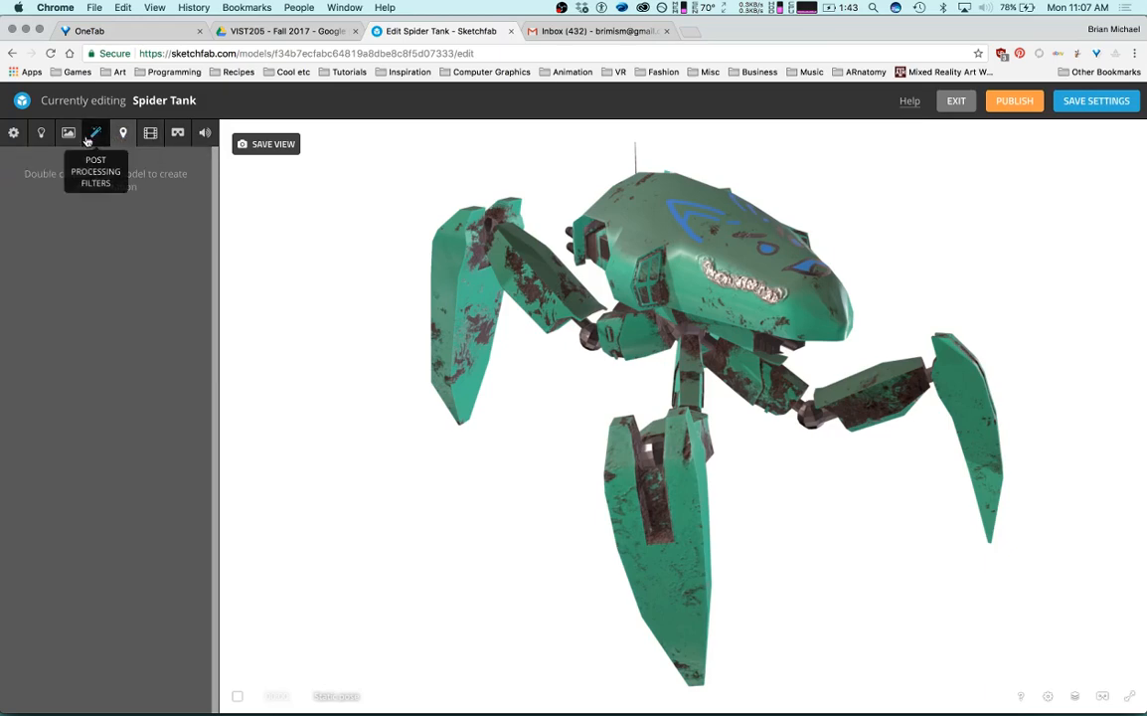
{"action": "left_click", "coordinate": [95, 134]}
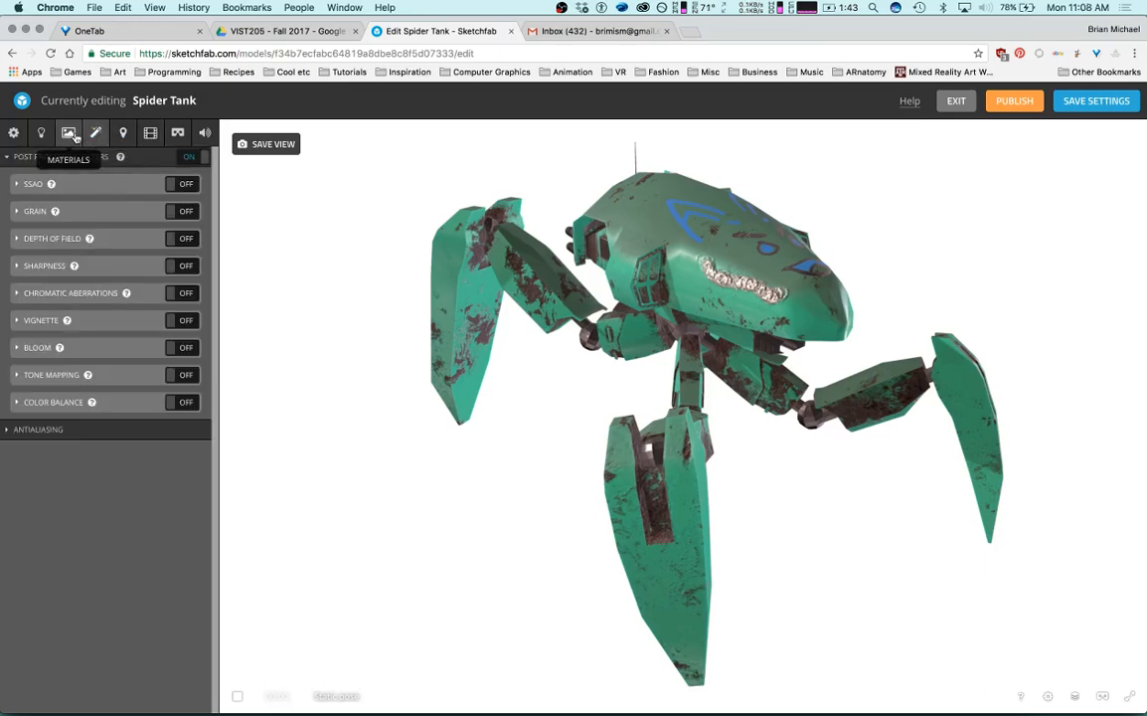
Review the Vents_mat material settings, from the PBR maps and roughness to the displacement, transparency and emission options.
{"action": "left_click", "coordinate": [68, 134]}
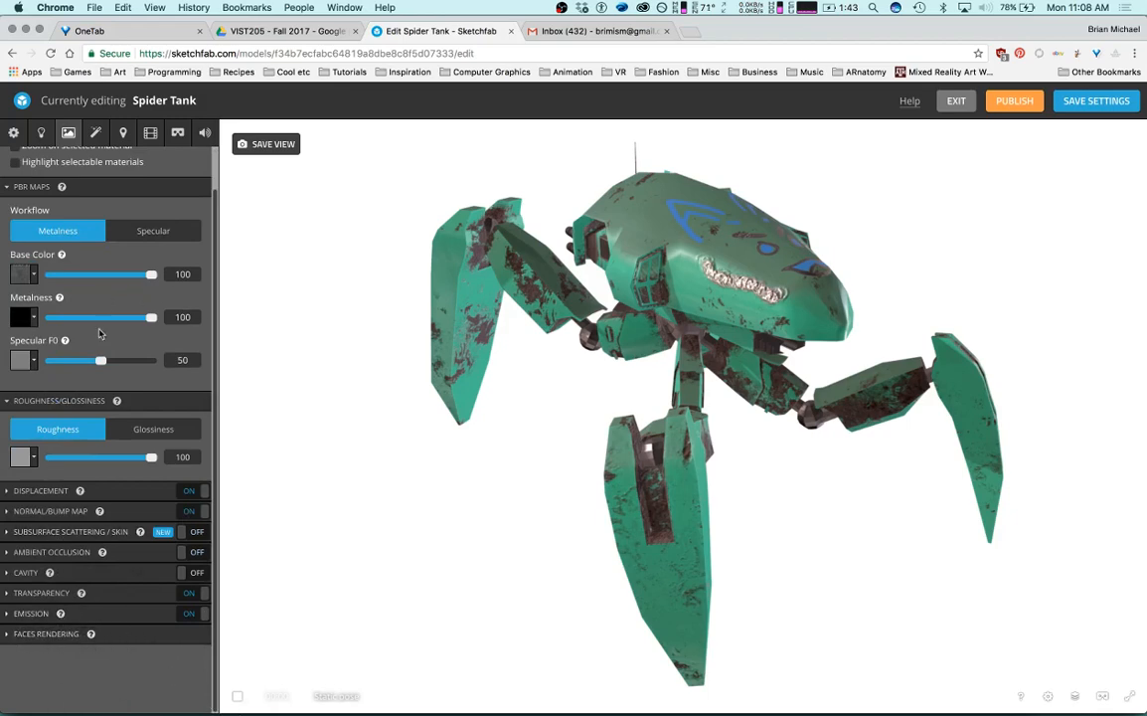
{"action": "scroll", "coordinate": [49, 401], "scroll_direction": "up", "scroll_amount": 1}
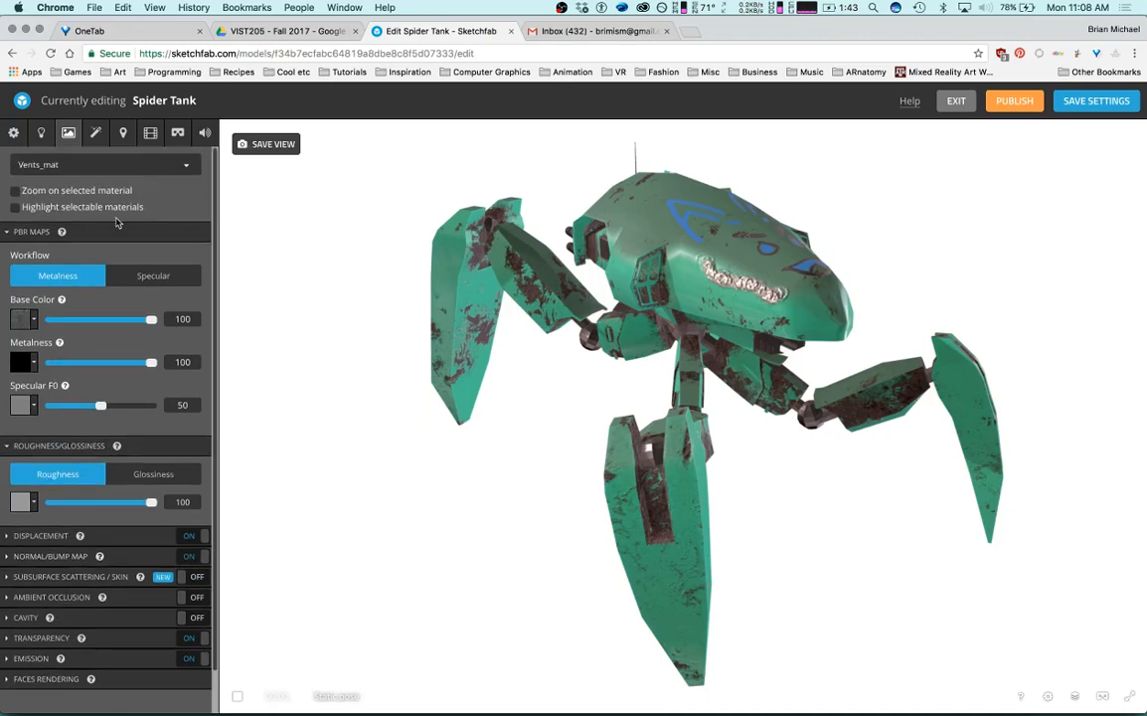
{"action": "scroll", "coordinate": [23, 545], "scroll_direction": "down", "scroll_amount": 1}
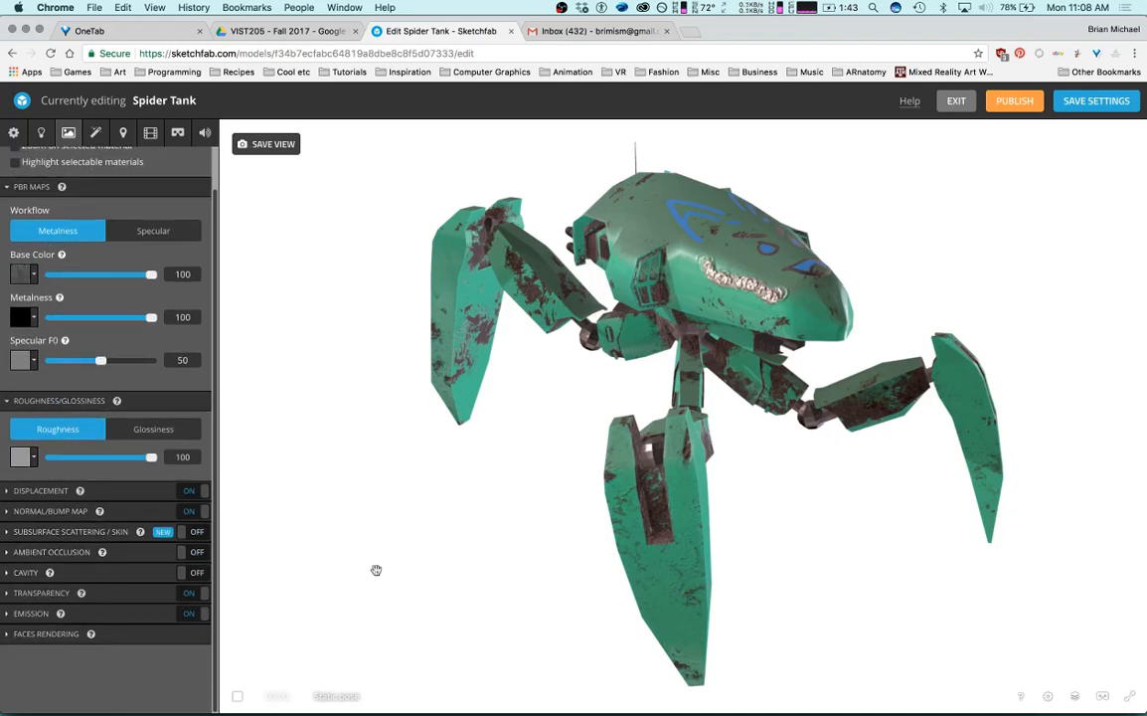
{"action": "left_click", "coordinate": [40, 132]}
{"action": "left_click", "coordinate": [94, 134]}
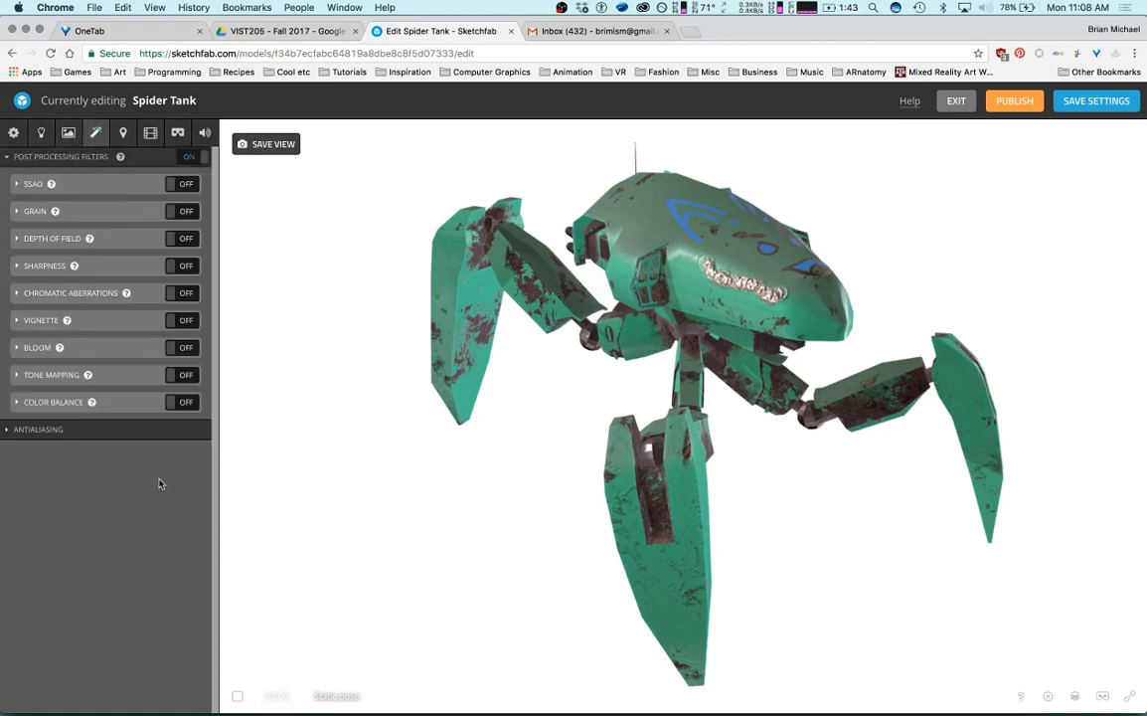
{"action": "left_click", "coordinate": [68, 132]}
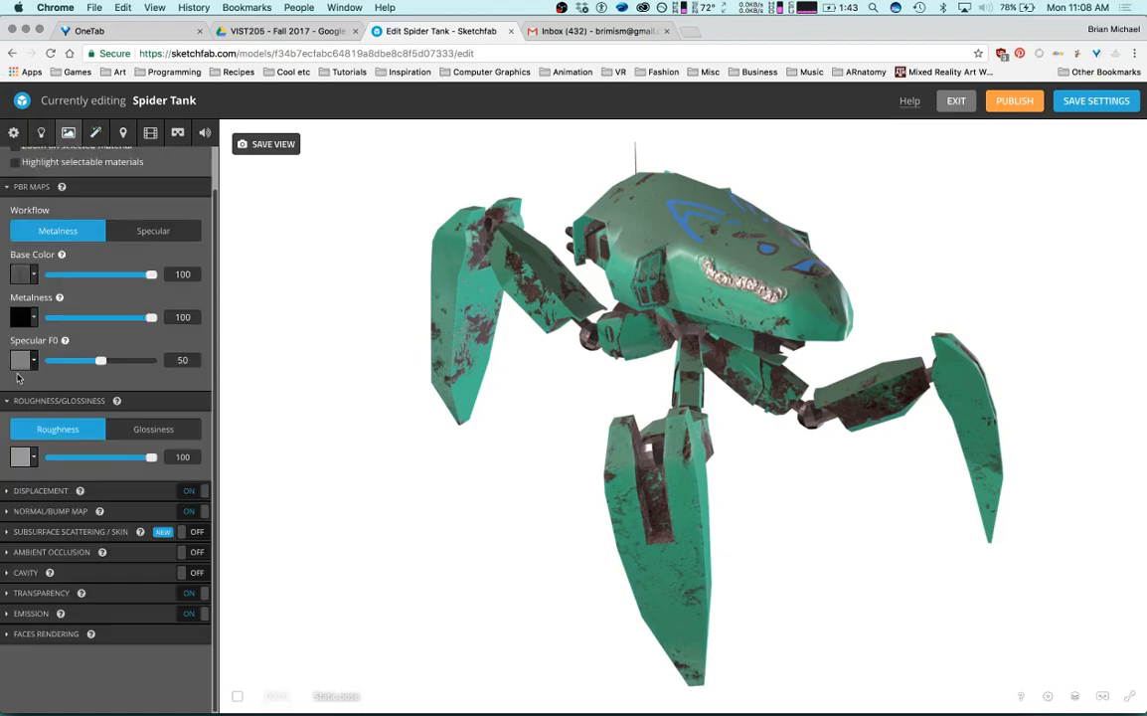
{"action": "scroll", "coordinate": [101, 314], "scroll_direction": "up", "scroll_amount": 2}
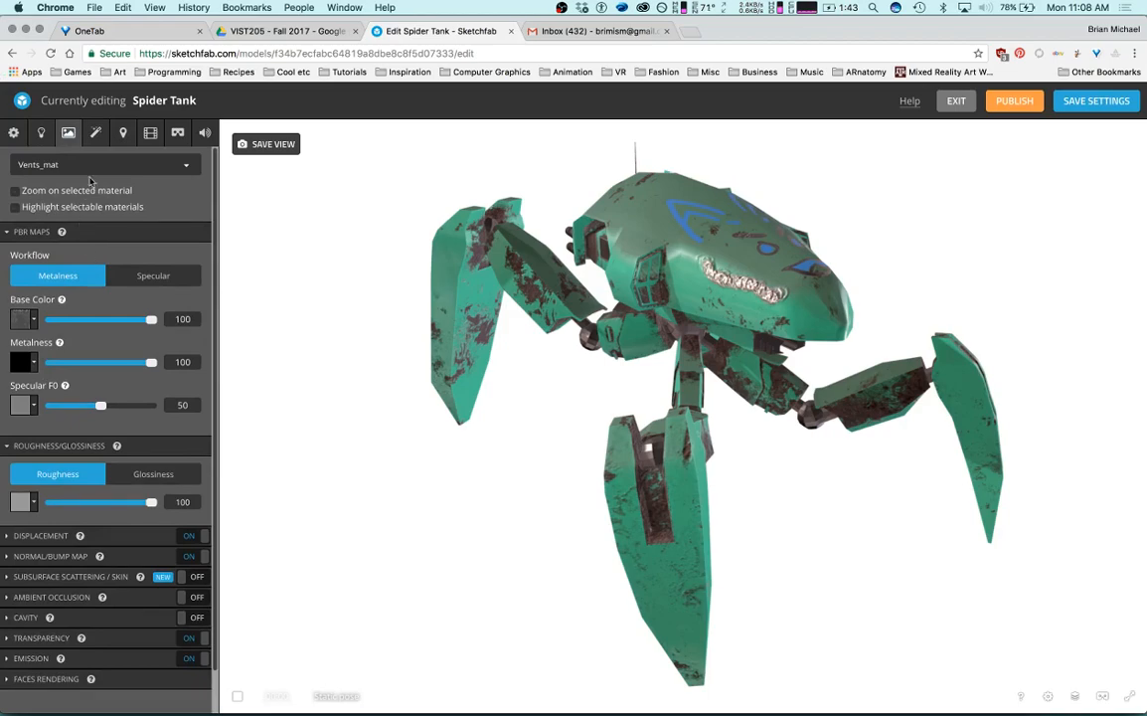
{"action": "scroll", "coordinate": [35, 587], "scroll_direction": "down", "scroll_amount": 2}
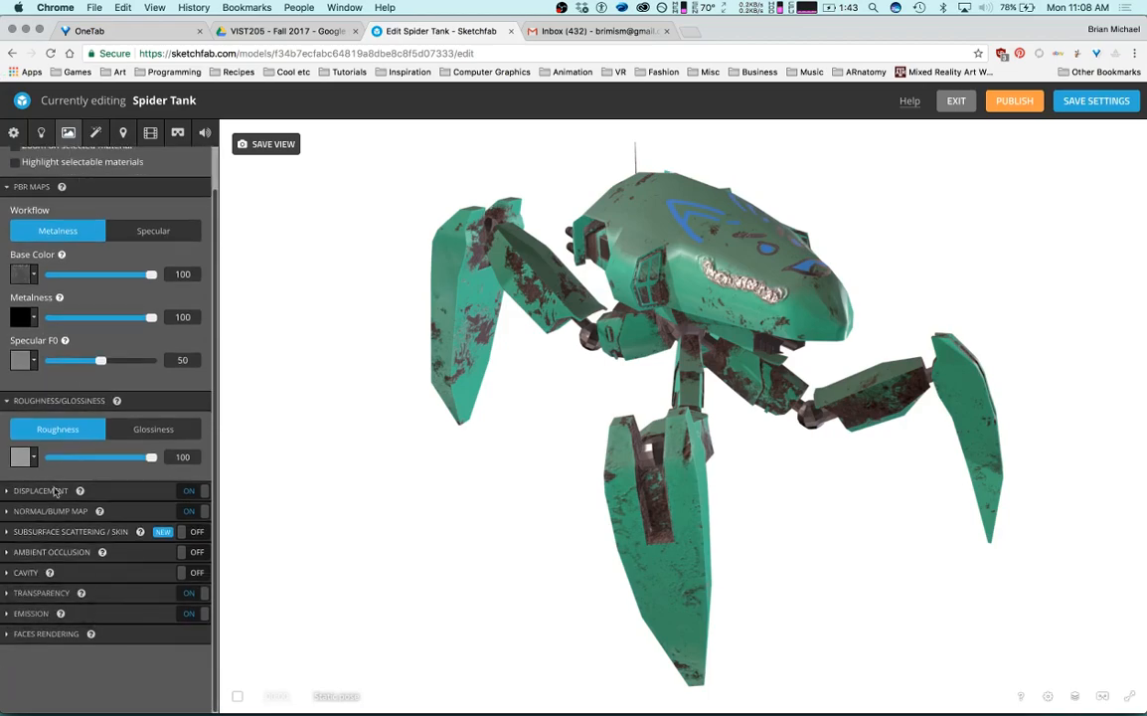
Try the Shadeless rendering mode in the viewer settings and inspect the spider tank from the front.
{"action": "left_click_drag", "start_coordinate": [902, 310], "coordinate": [632, 268]}
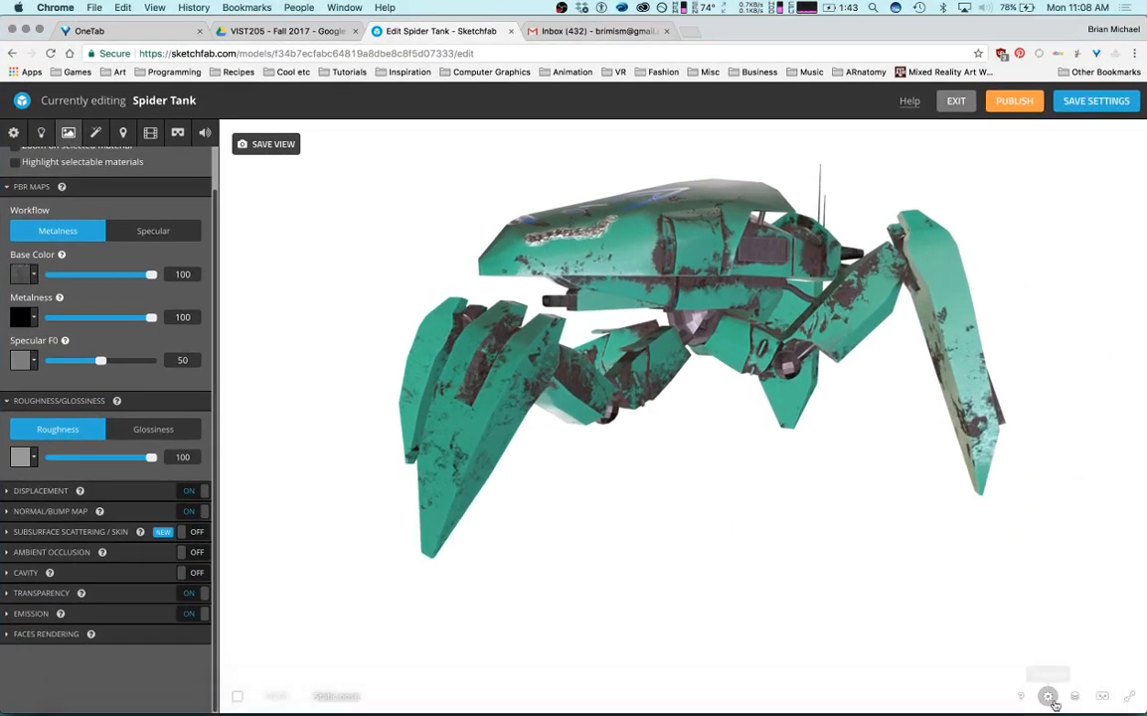
{"action": "left_click", "coordinate": [1051, 698]}
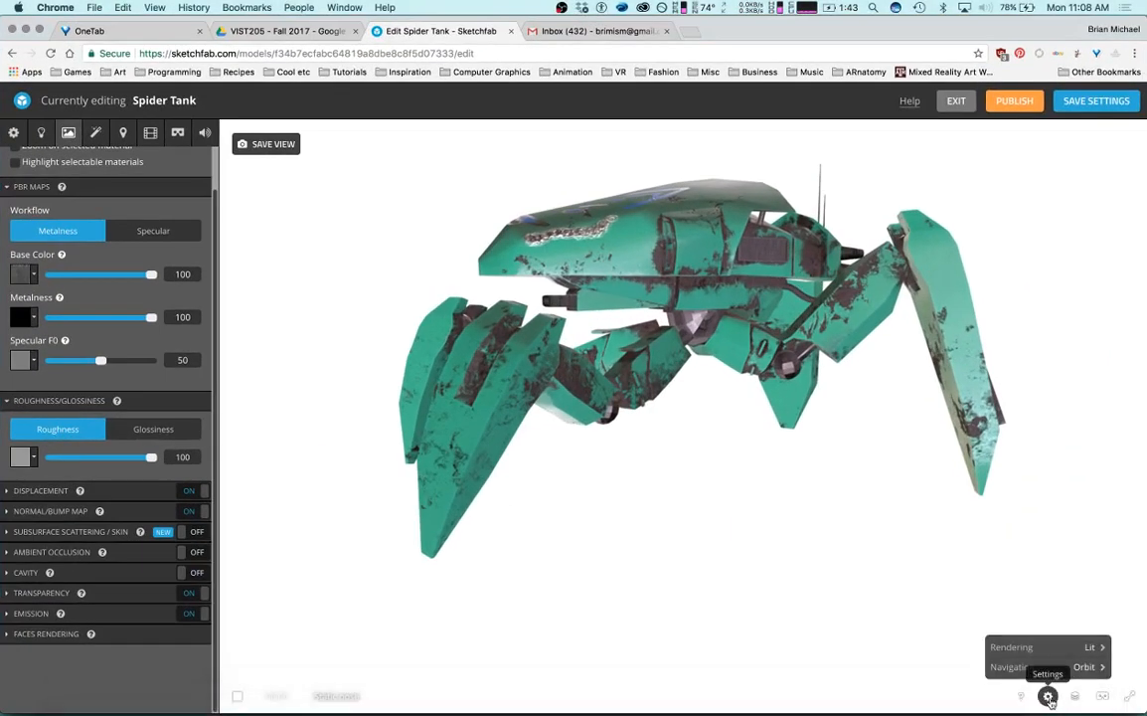
{"action": "left_click", "coordinate": [1071, 651]}
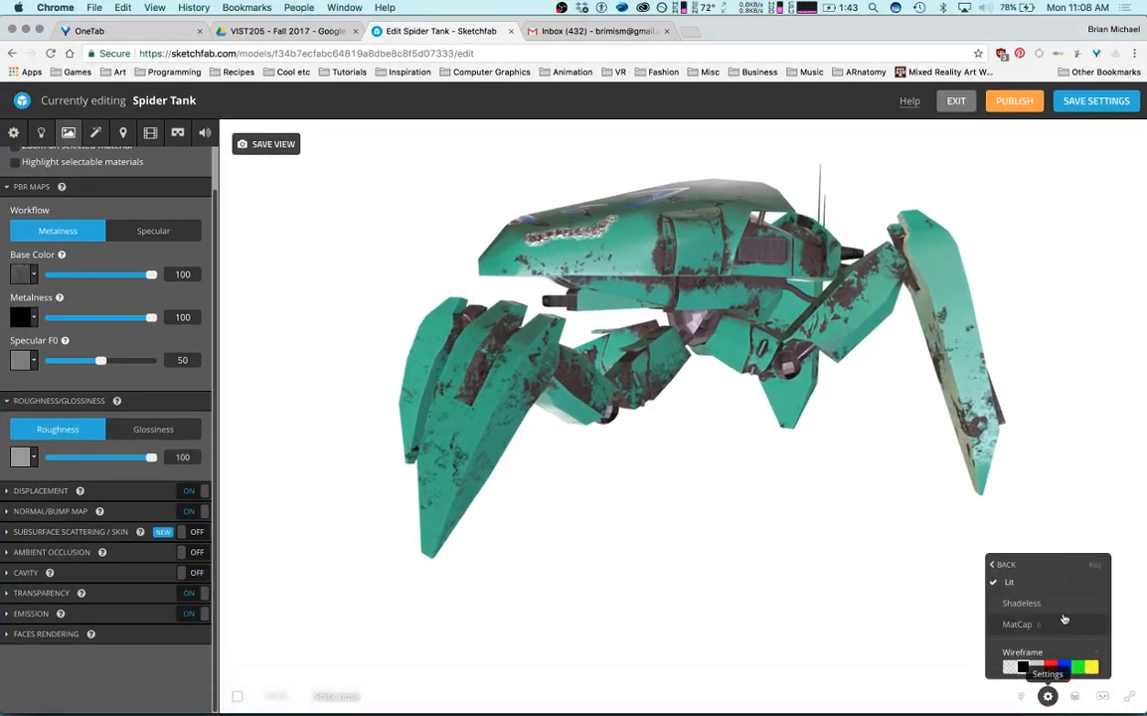
{"action": "left_click", "coordinate": [1048, 603]}
{"action": "left_click_drag", "start_coordinate": [752, 397], "coordinate": [844, 508]}
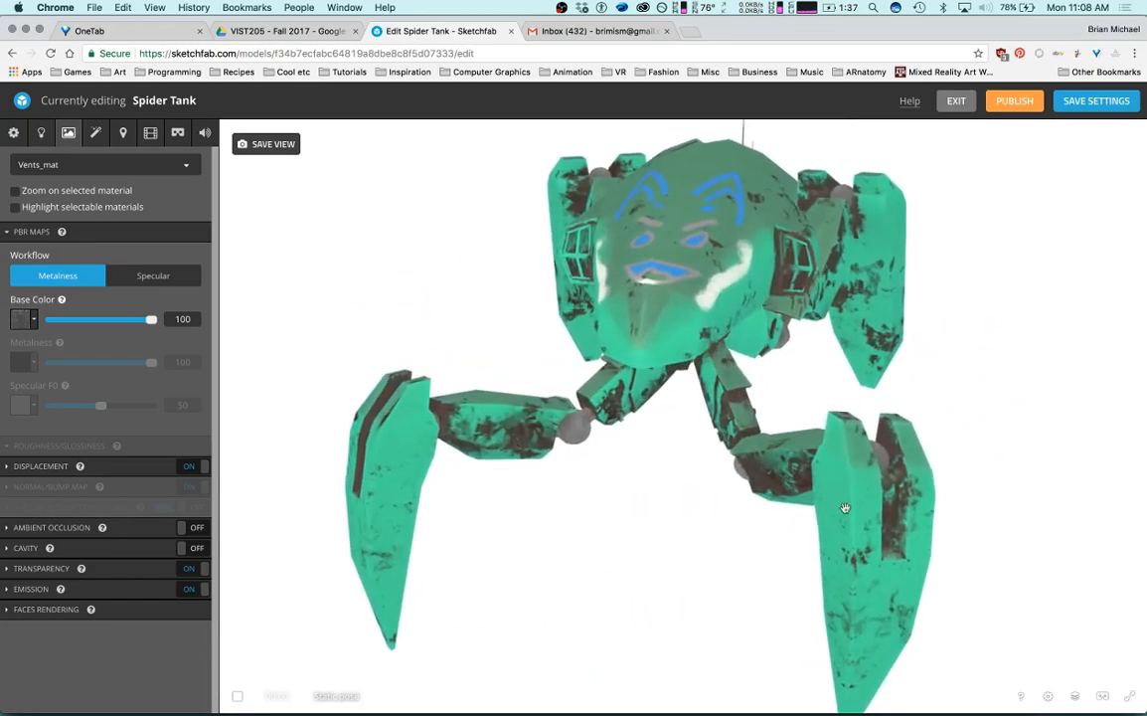
Check the viewer's rendering setting and the matching shading options in the scene settings.
{"action": "left_click", "coordinate": [1048, 695]}
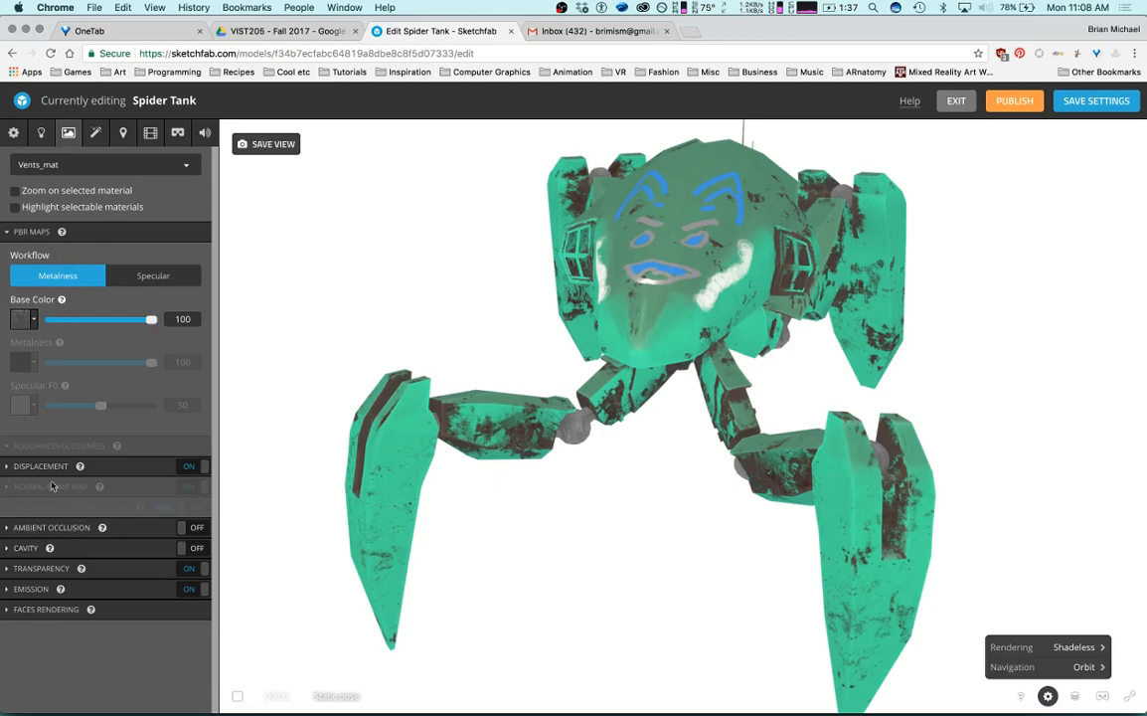
{"action": "left_click", "coordinate": [41, 135]}
{"action": "left_click", "coordinate": [13, 132]}
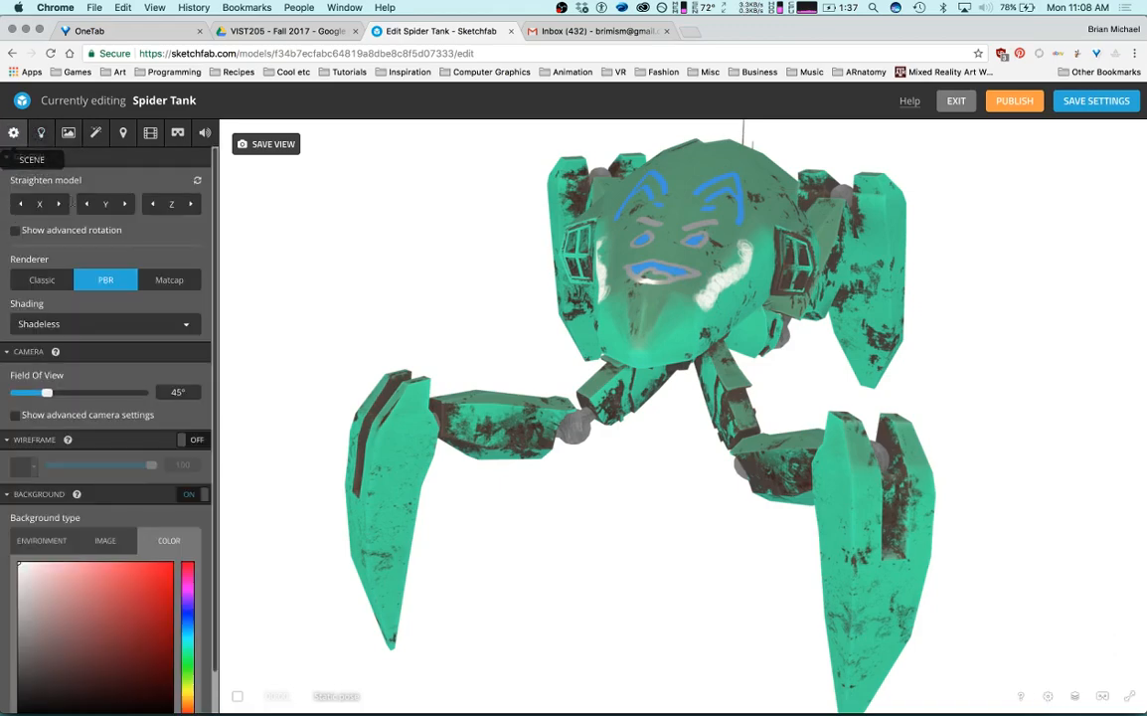
{"action": "left_click", "coordinate": [128, 329]}
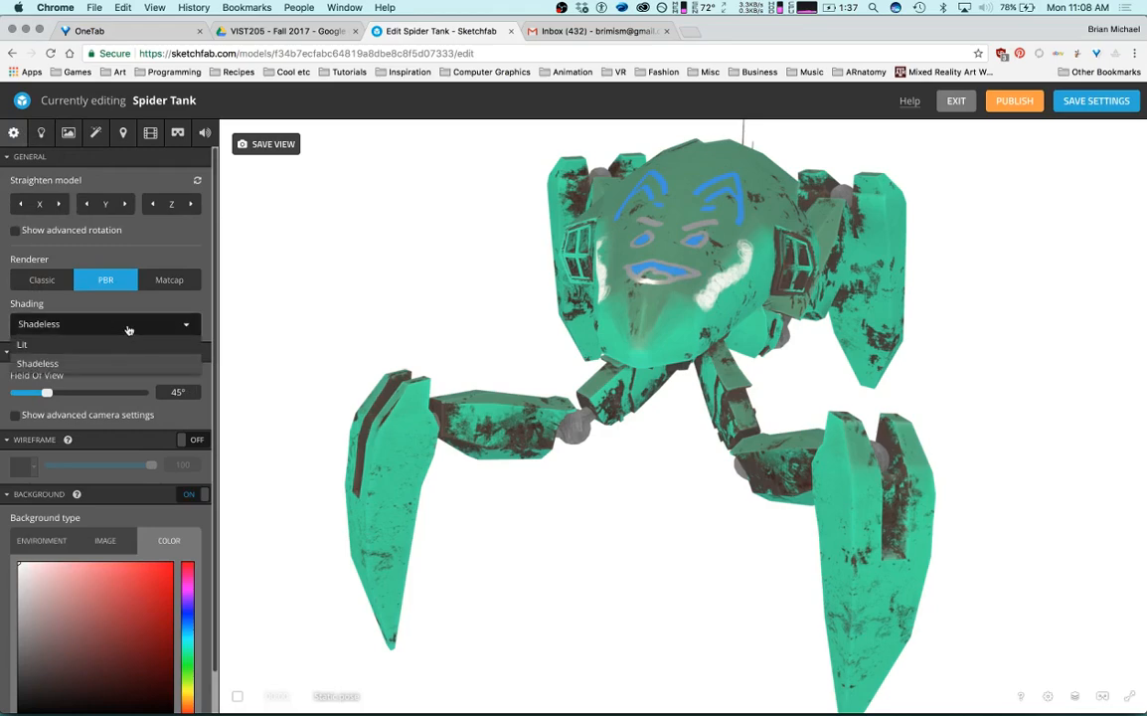
{"action": "left_click", "coordinate": [76, 375]}
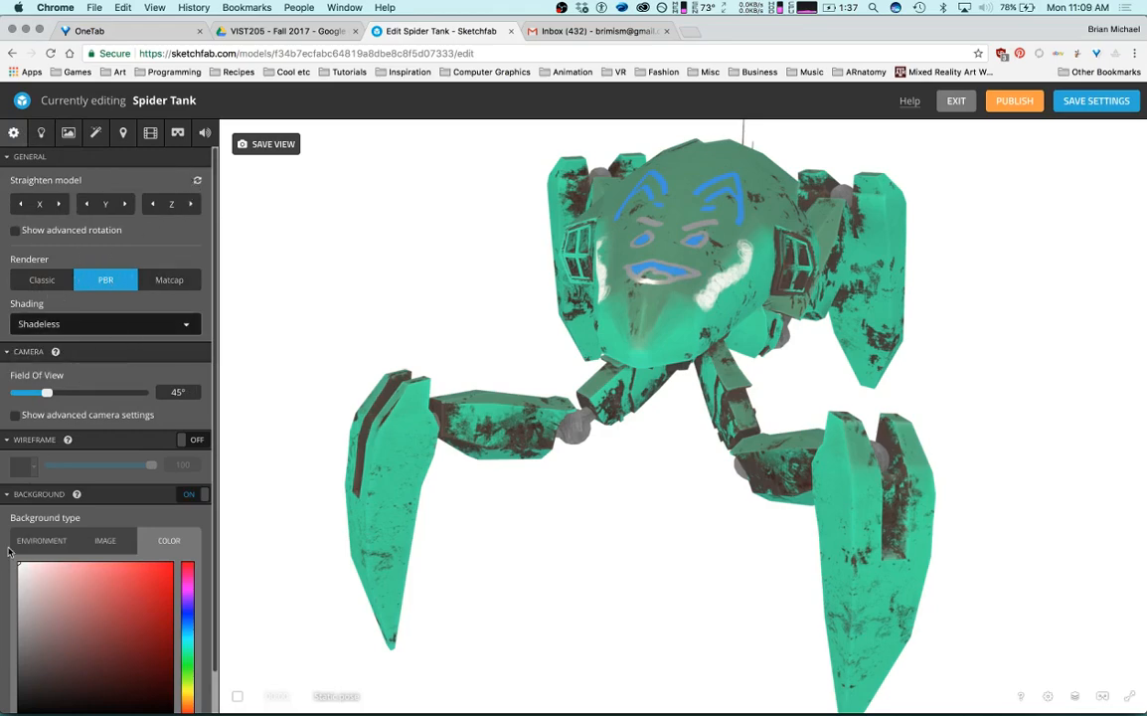
{"action": "scroll", "coordinate": [44, 407], "scroll_direction": "down", "scroll_amount": 1}
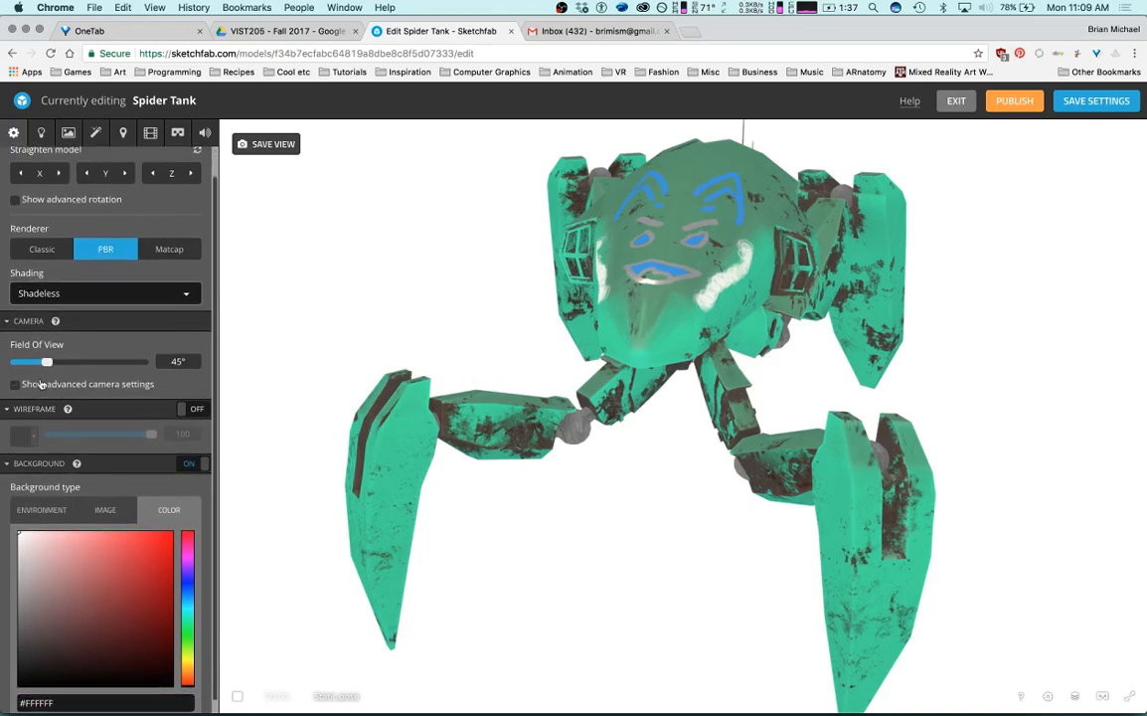
{"action": "scroll", "coordinate": [60, 447], "scroll_direction": "up", "scroll_amount": 1}
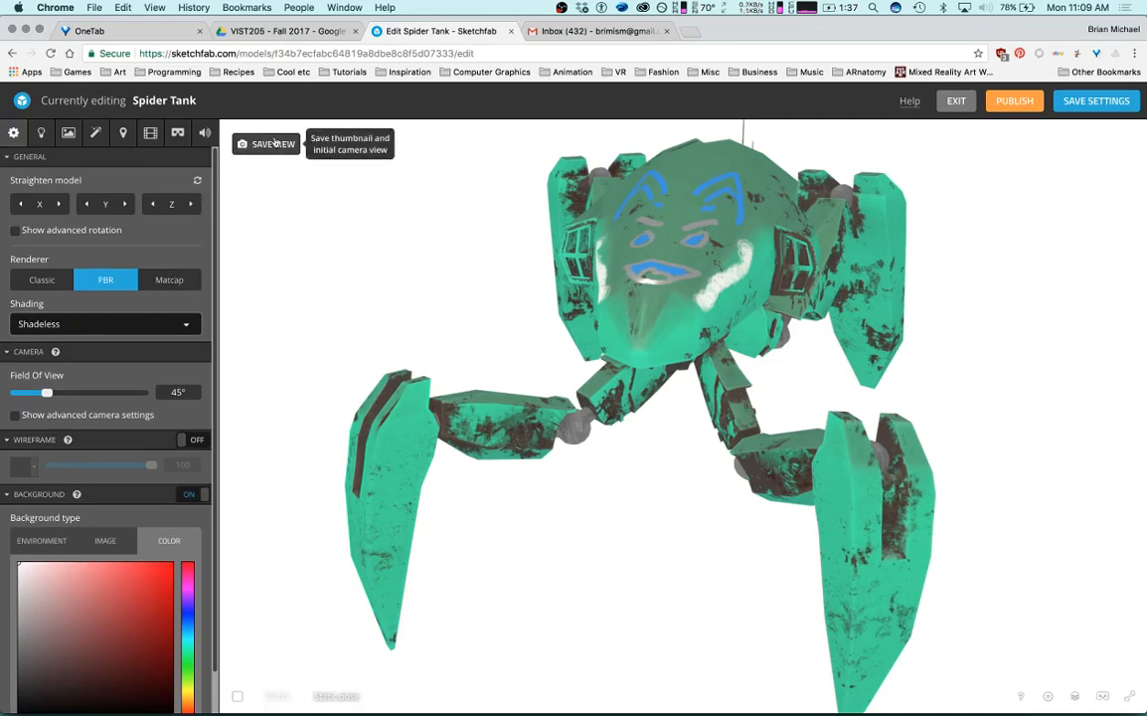
Restore Lit shading and save a three-quarter front view of the whole spider tank as the thumbnail and initial camera view.
{"action": "scroll", "coordinate": [524, 390], "scroll_direction": "down", "scroll_amount": 3}
{"action": "left_click_drag", "start_coordinate": [526, 395], "coordinate": [296, 178]}
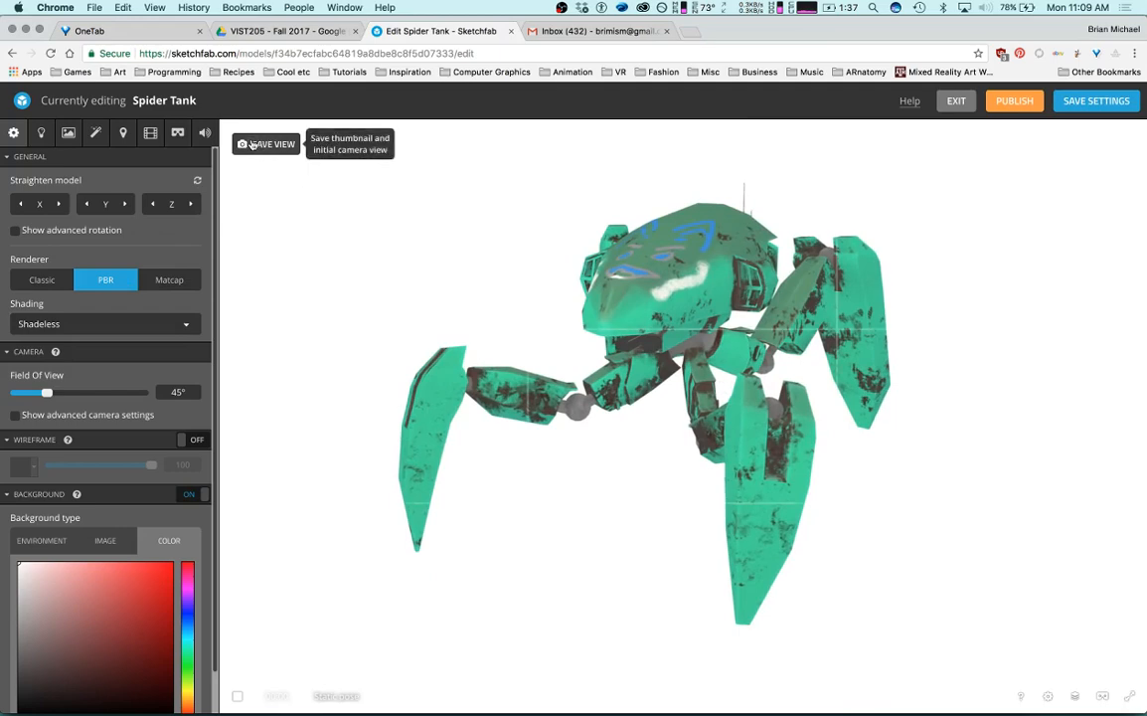
{"action": "scroll", "coordinate": [728, 396], "scroll_direction": "up", "scroll_amount": 3}
{"action": "right_click_drag", "start_coordinate": [728, 396], "coordinate": [751, 404]}
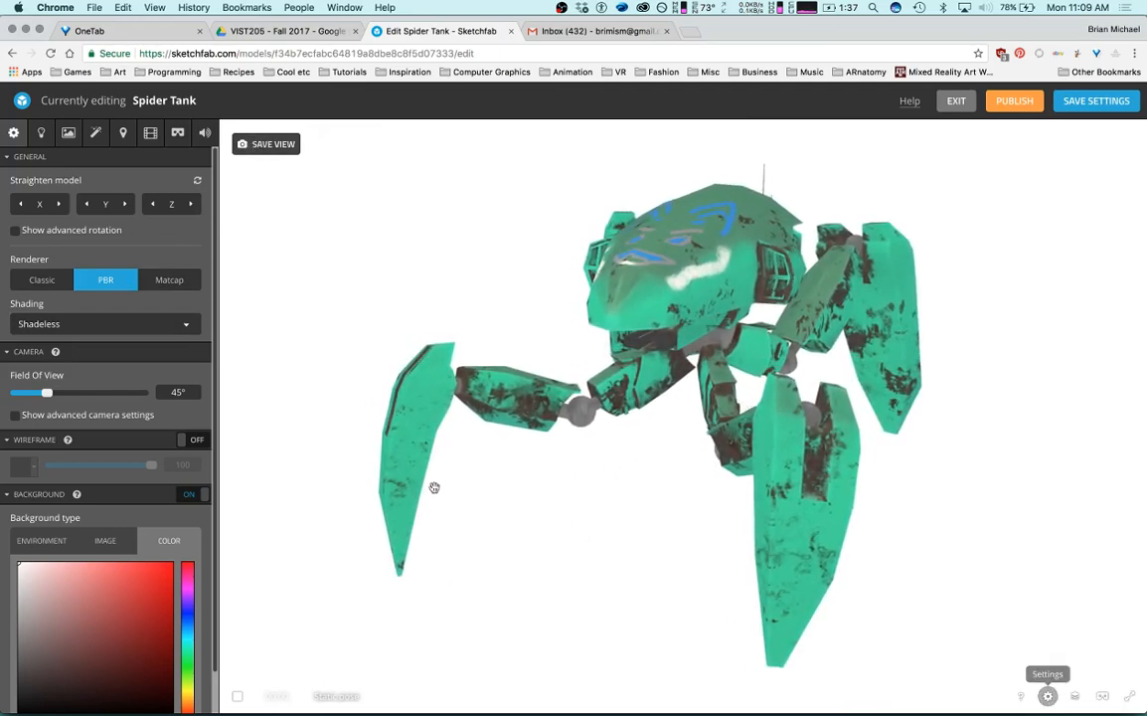
{"action": "left_click", "coordinate": [117, 325]}
{"action": "left_click", "coordinate": [59, 356]}
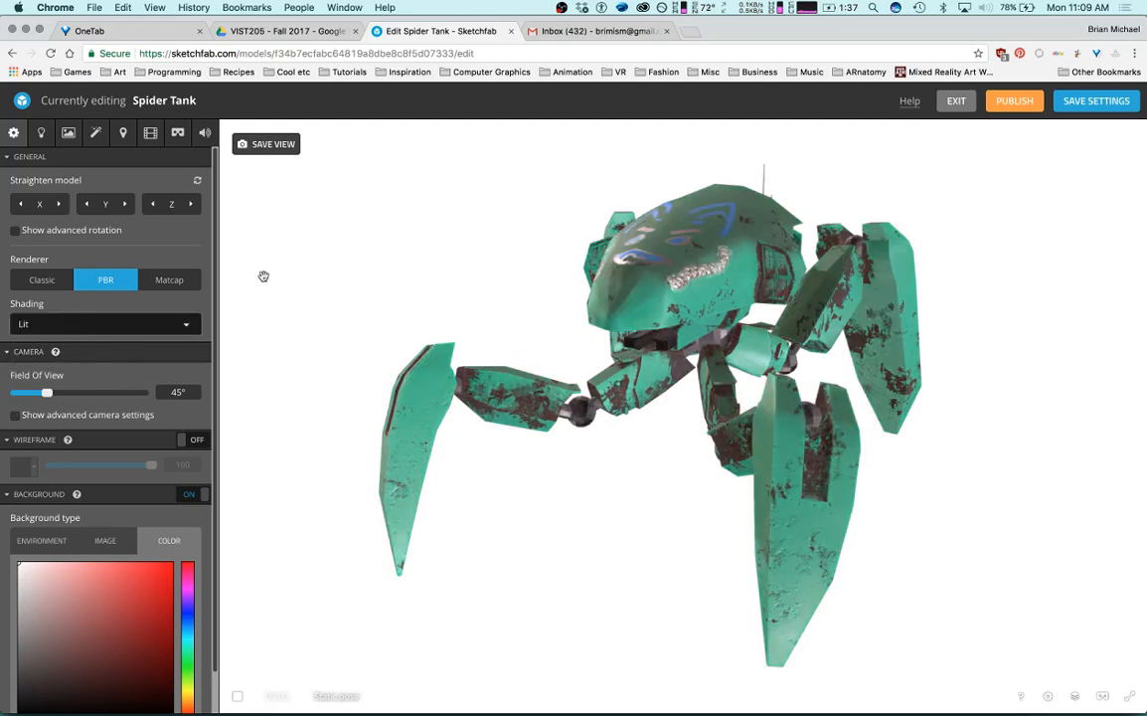
{"action": "left_click", "coordinate": [270, 149]}
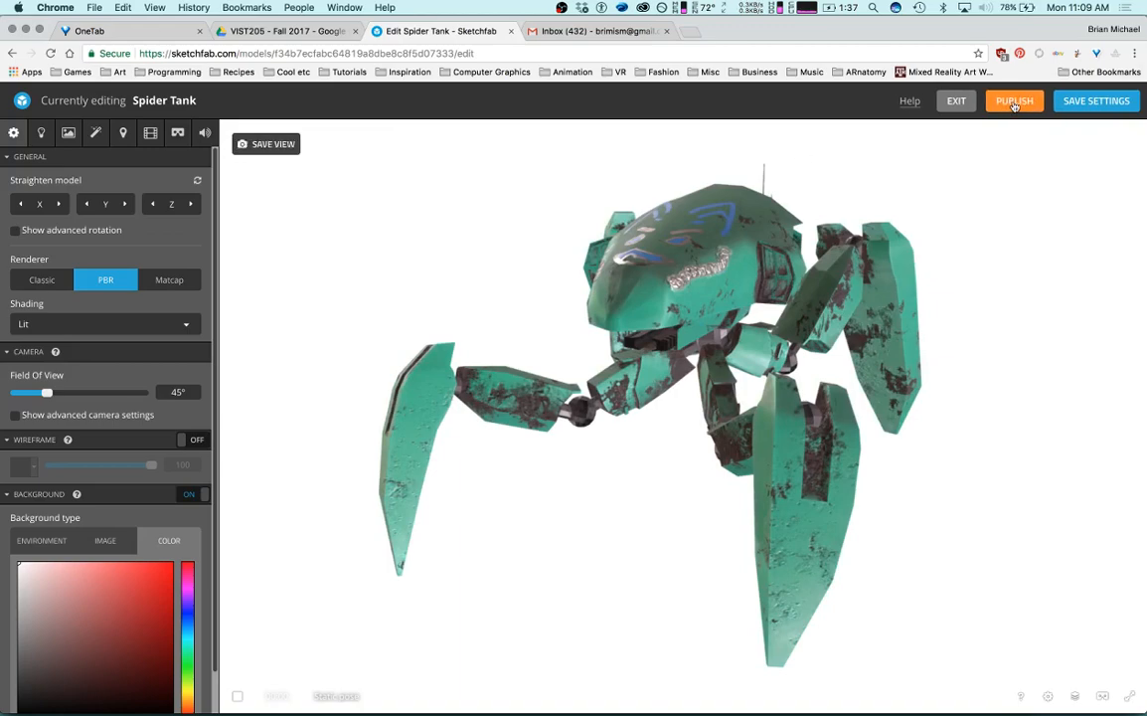
Publish the spider tank and open its public model page.
{"action": "left_click", "coordinate": [1014, 101]}
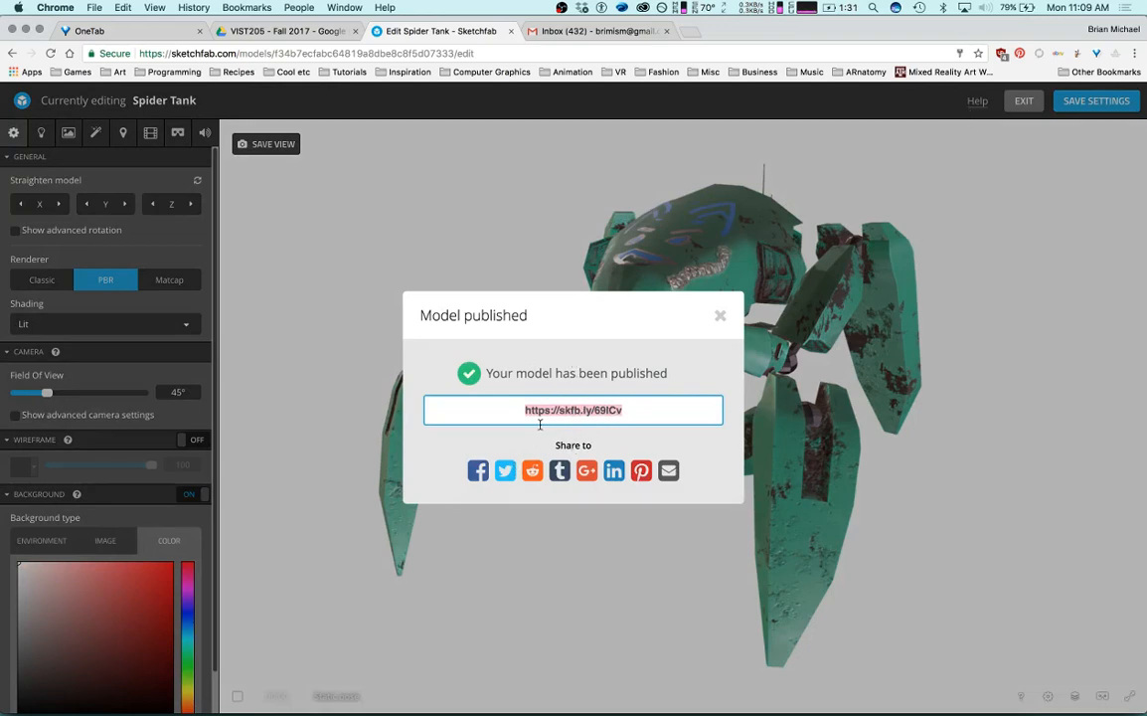
{"action": "left_click", "coordinate": [563, 170]}
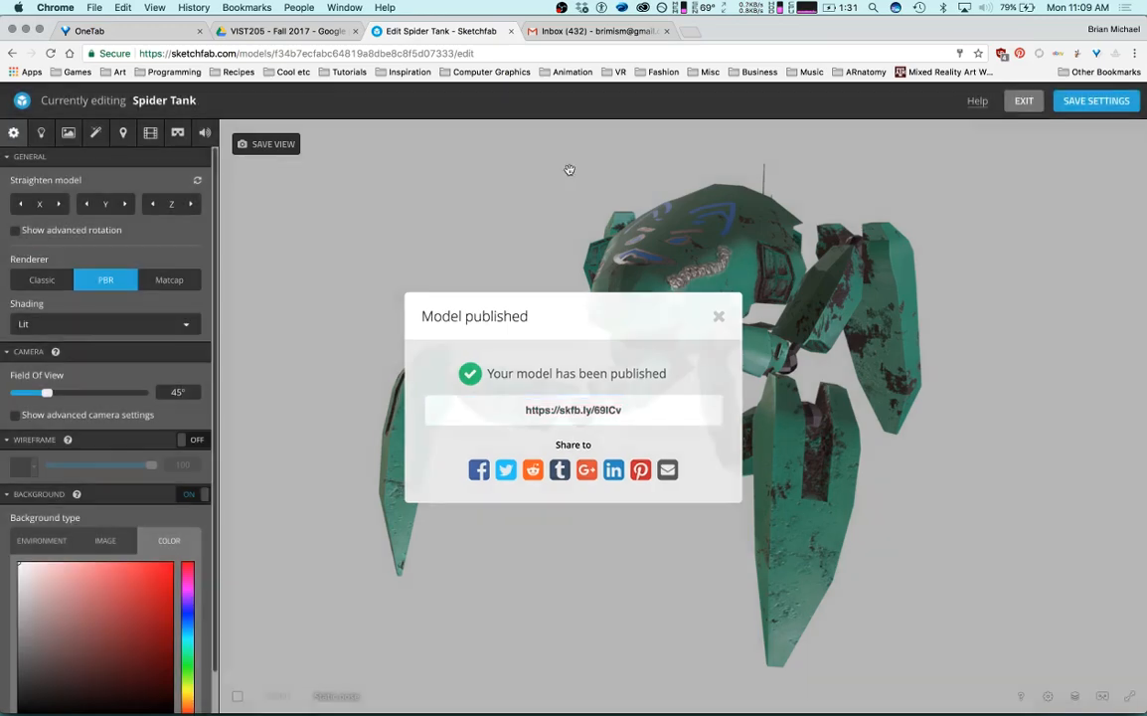
{"action": "left_click", "coordinate": [167, 103]}
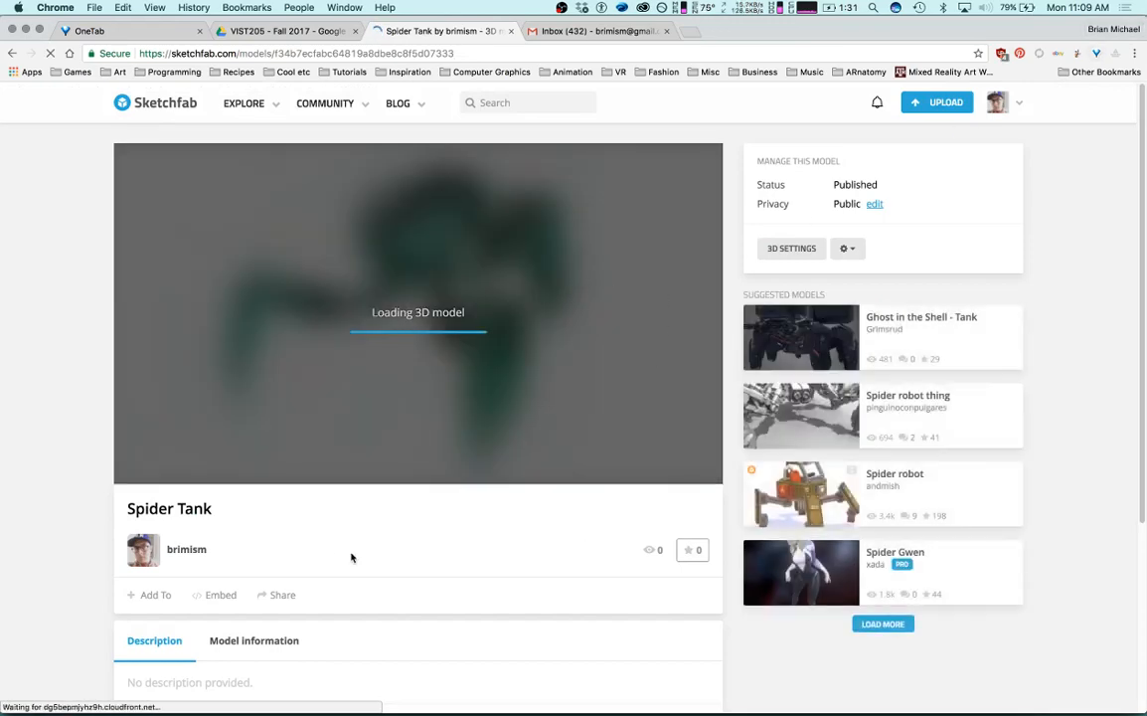
Examine the published model's iframe embed code from start to end along with its embed options, and close the embed viewer.
{"action": "left_click", "coordinate": [219, 596]}
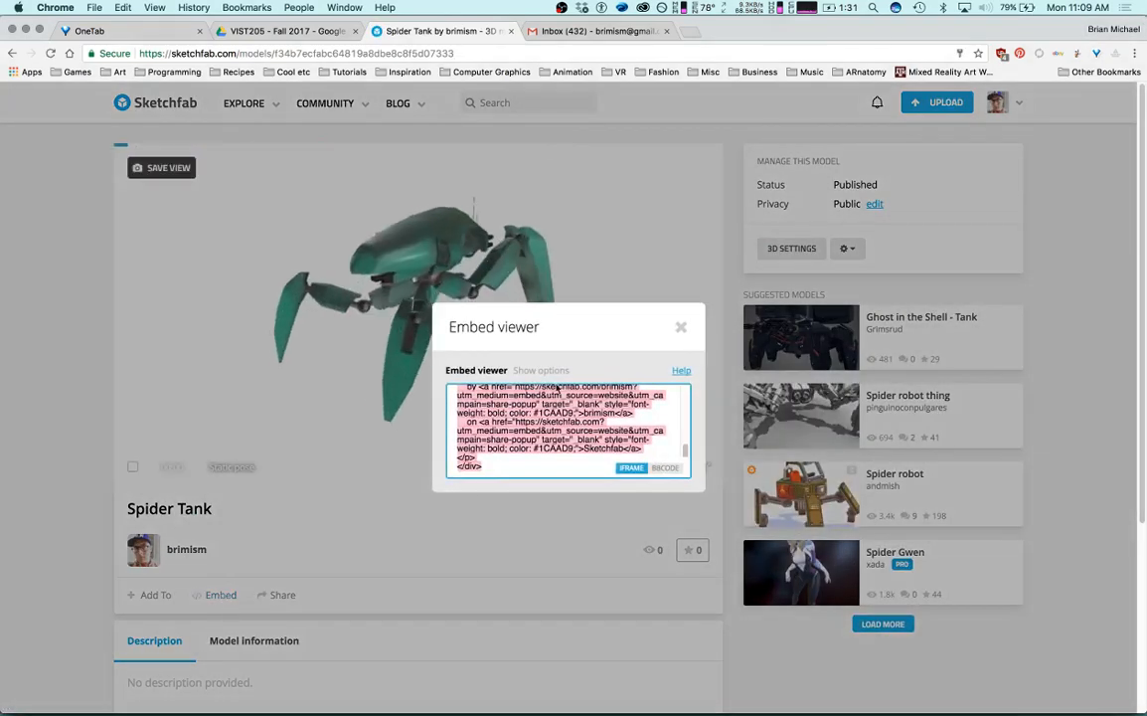
{"action": "scroll", "coordinate": [559, 408], "scroll_direction": "up", "scroll_amount": 3}
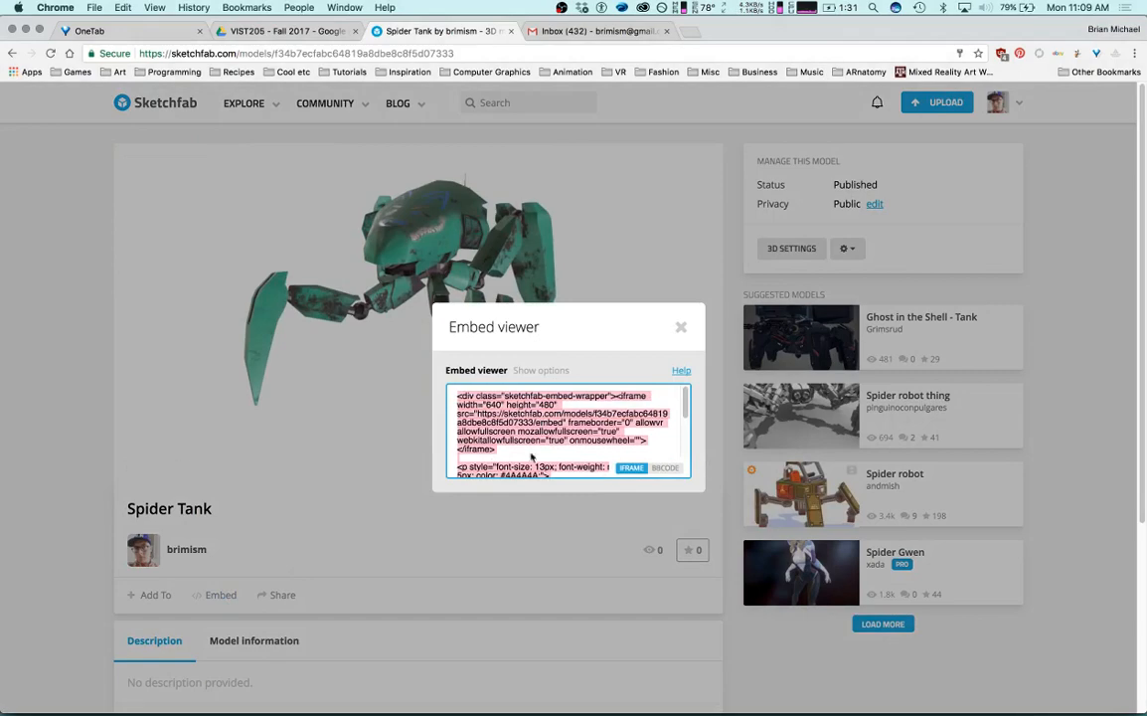
{"action": "scroll", "coordinate": [518, 431], "scroll_direction": "down", "scroll_amount": 5}
{"action": "scroll", "coordinate": [529, 442], "scroll_direction": "up", "scroll_amount": 5}
{"action": "scroll", "coordinate": [557, 437], "scroll_direction": "down", "scroll_amount": 5}
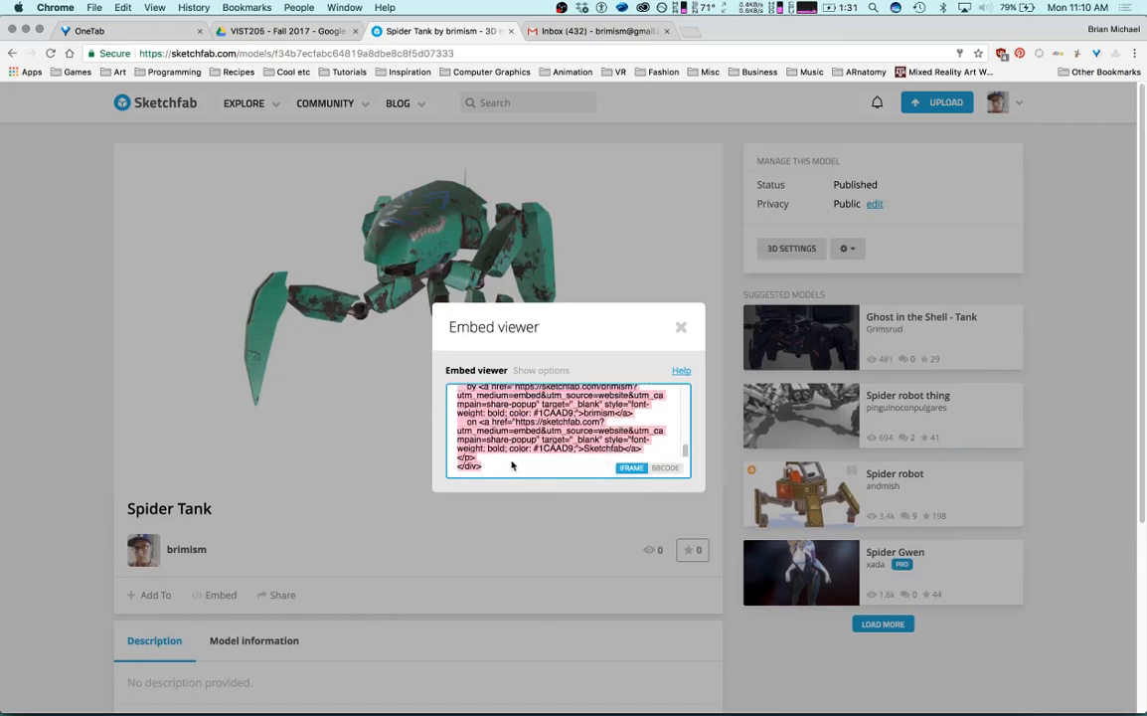
{"action": "scroll", "coordinate": [512, 464], "scroll_direction": "up", "scroll_amount": 5}
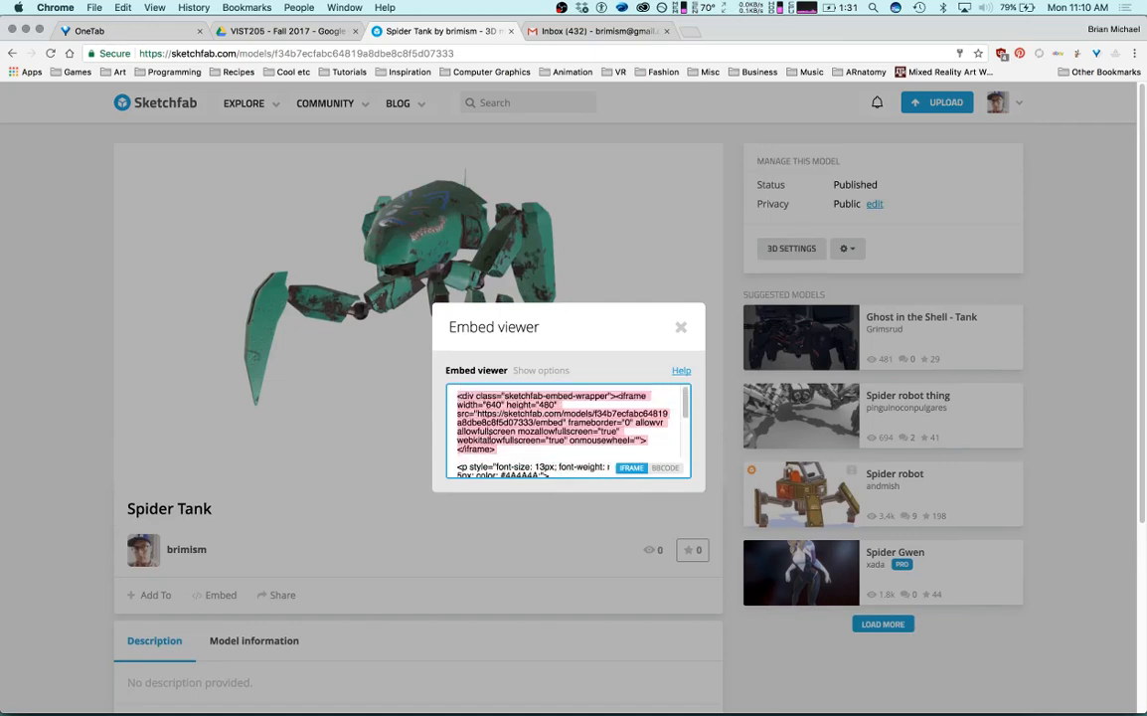
{"action": "left_click", "coordinate": [537, 465]}
{"action": "scroll", "coordinate": [543, 466], "scroll_direction": "down", "scroll_amount": 10}
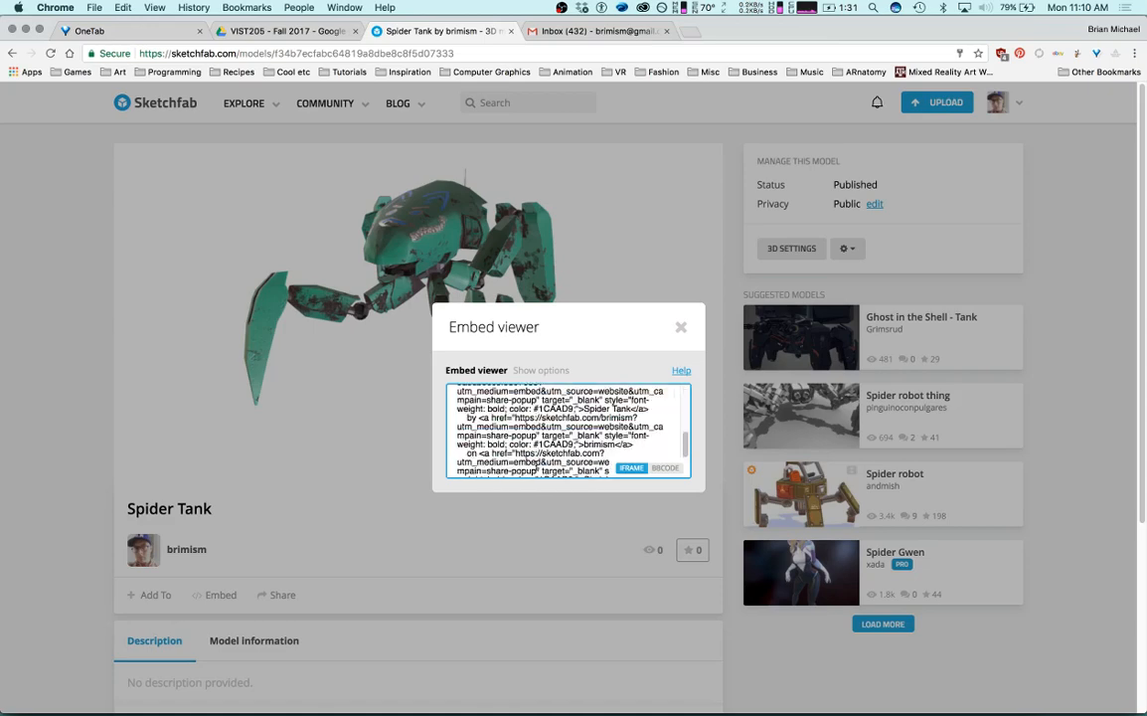
{"action": "left_click_drag", "start_coordinate": [538, 466], "coordinate": [461, 368]}
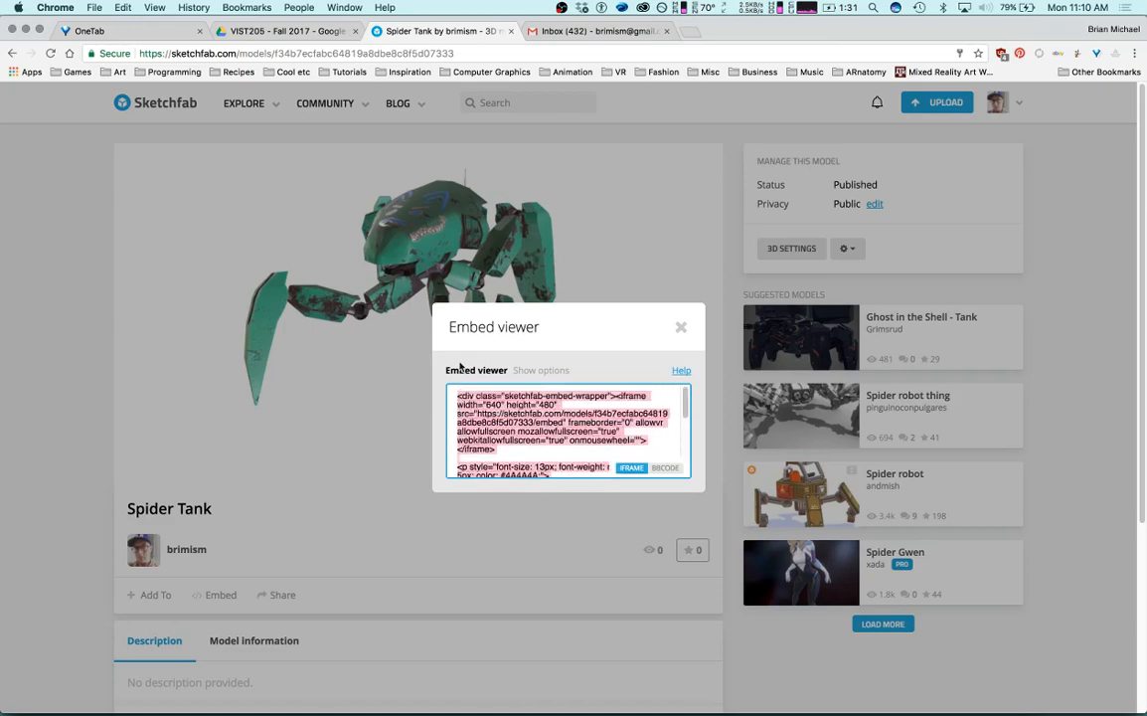
{"action": "left_click", "coordinate": [550, 374]}
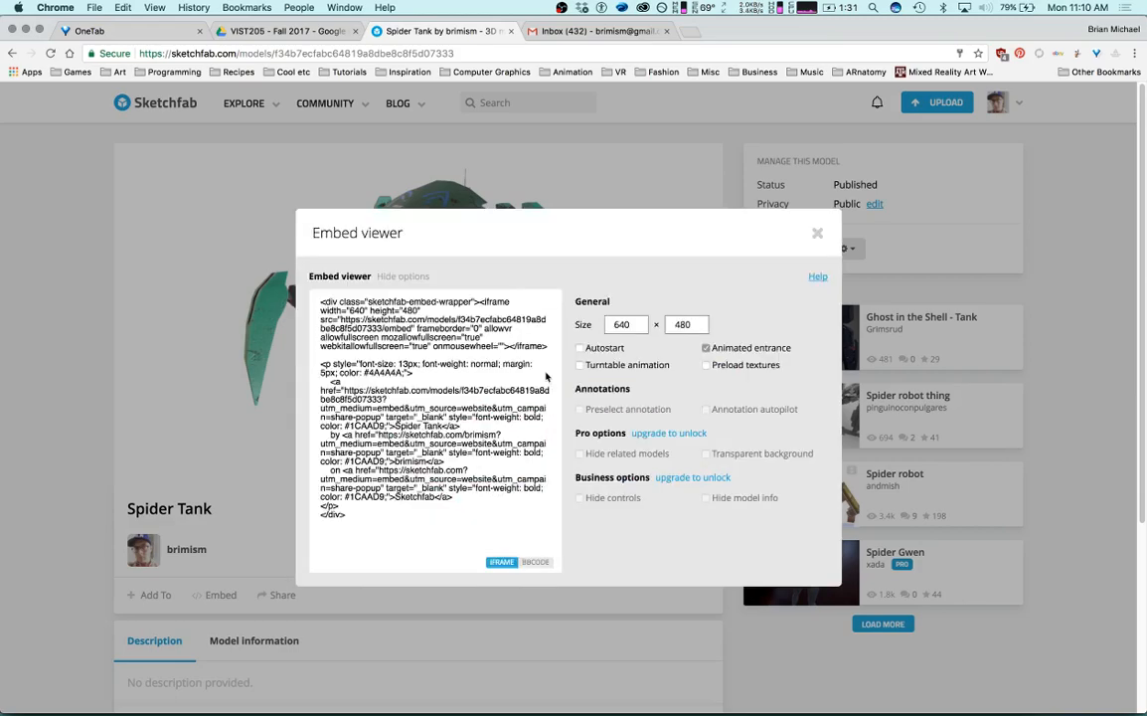
{"action": "left_click", "coordinate": [817, 235]}
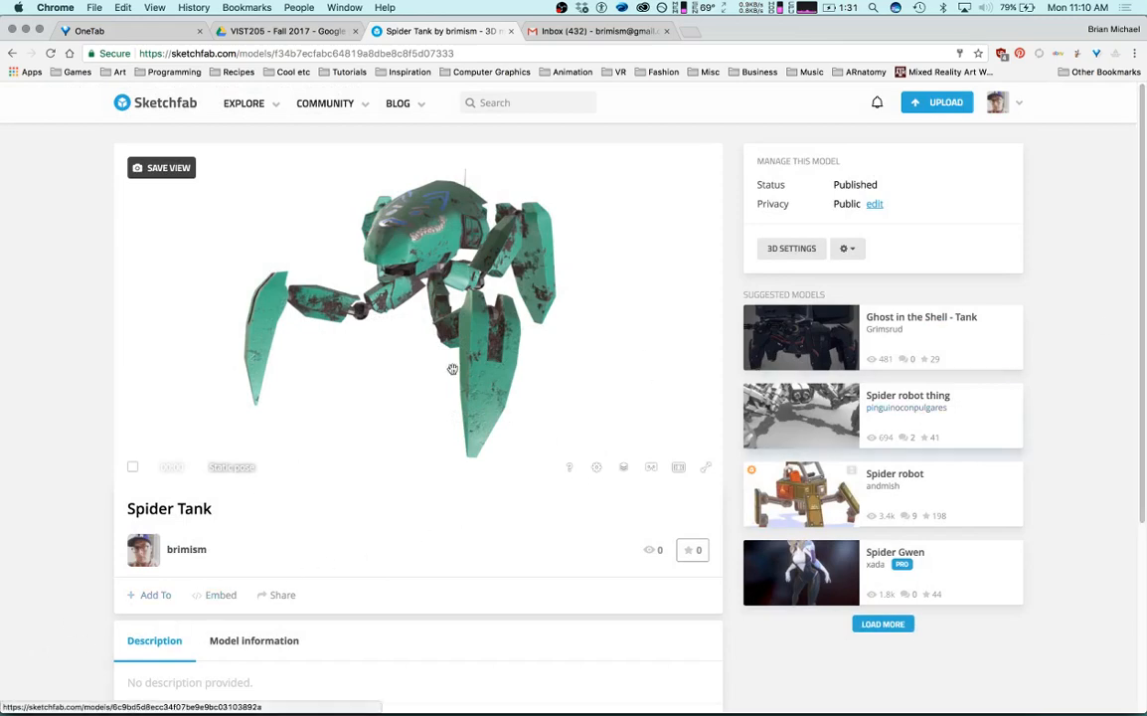
Play the Idle animation on the published spider tank, inspect it from the side and front, and pause playback.
{"action": "left_click_drag", "start_coordinate": [361, 335], "coordinate": [485, 293]}
{"action": "scroll", "coordinate": [432, 354], "scroll_direction": "up", "scroll_amount": 5}
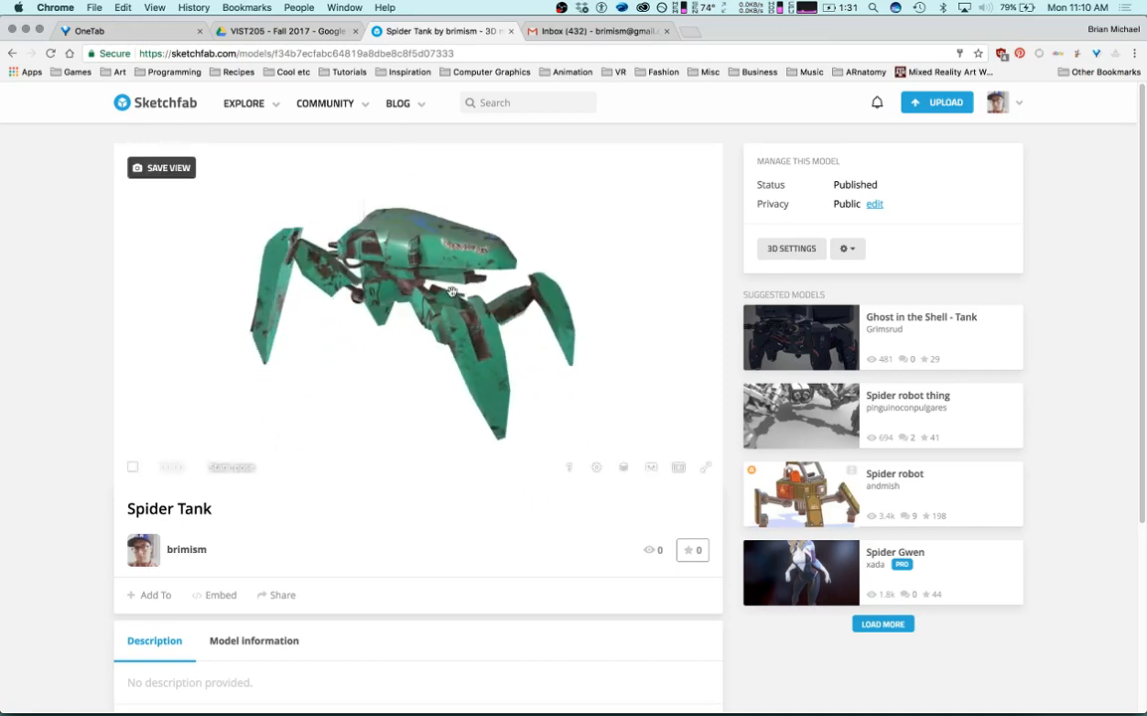
{"action": "mouse_move", "coordinate": [801, 697]}
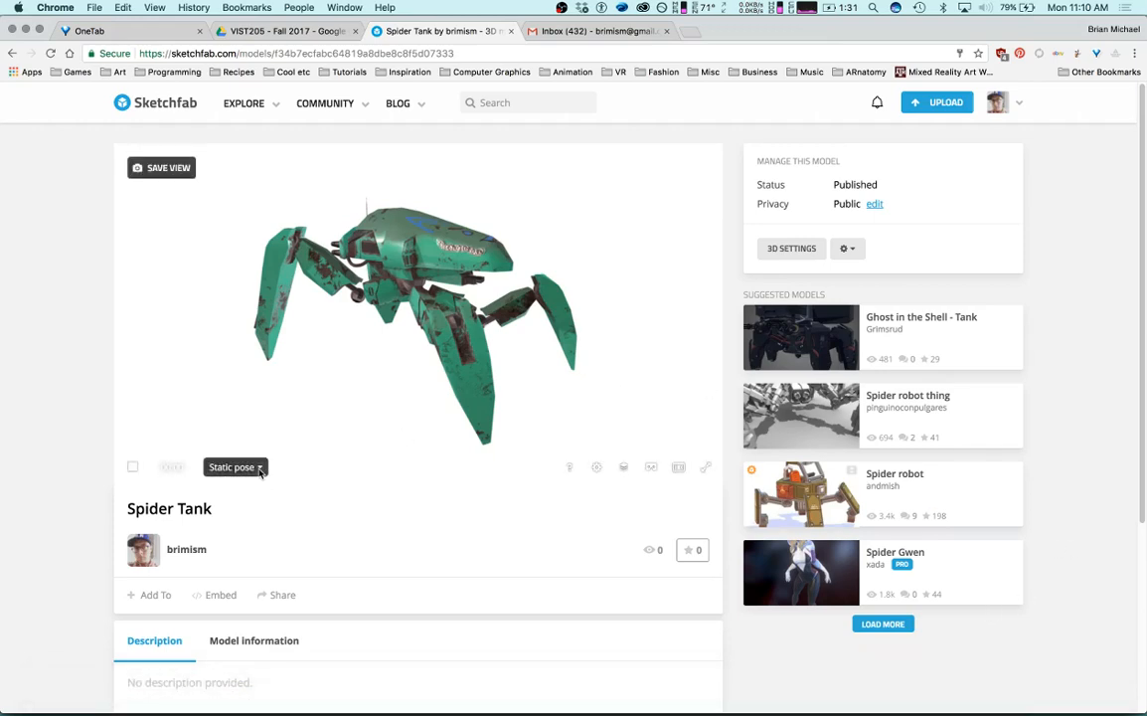
{"action": "left_click", "coordinate": [231, 466]}
{"action": "left_click", "coordinate": [258, 426]}
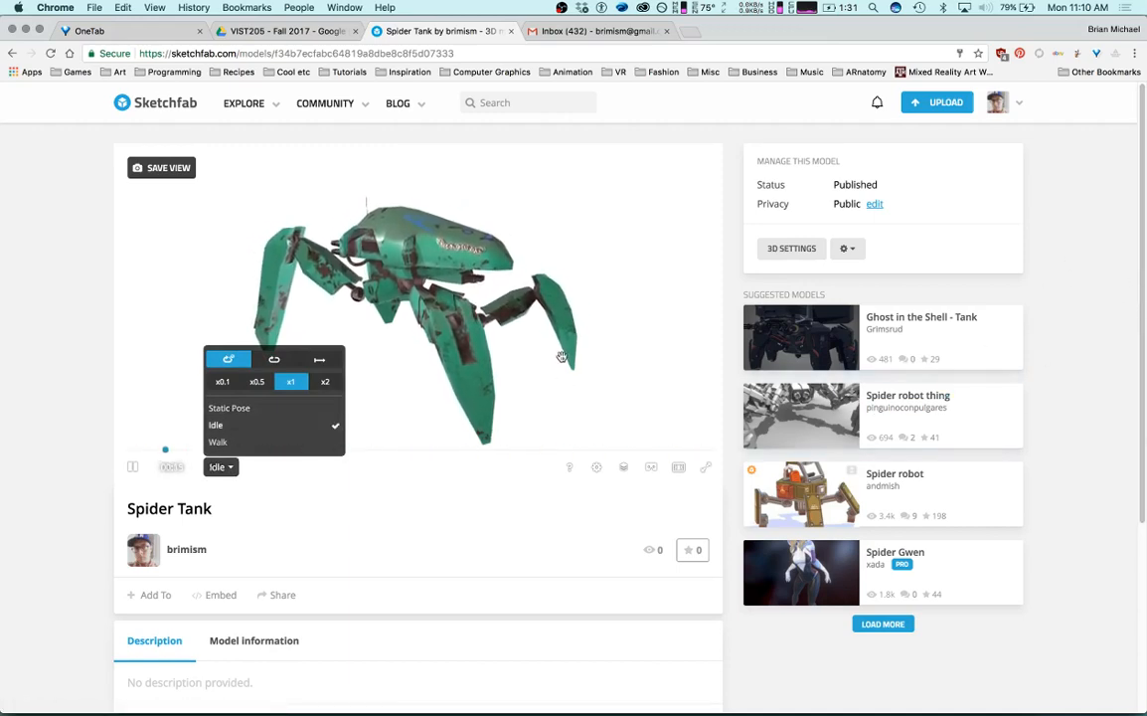
{"action": "left_click_drag", "start_coordinate": [559, 312], "coordinate": [421, 314]}
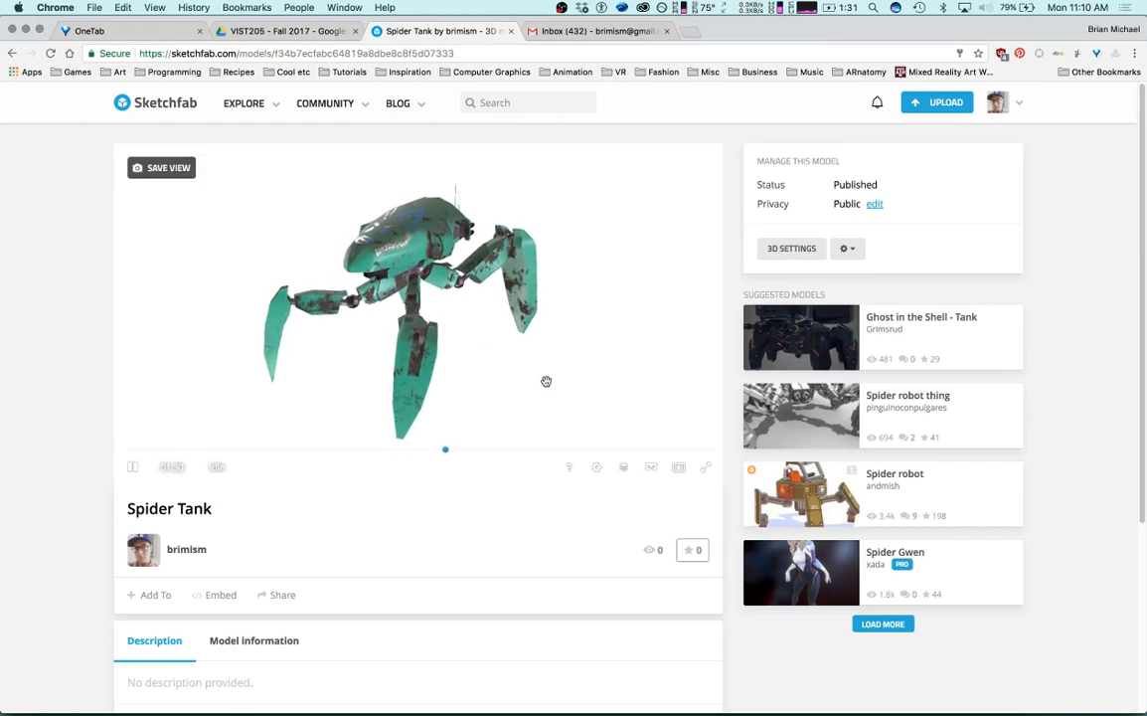
{"action": "left_click", "coordinate": [132, 467]}
{"action": "mouse_move", "coordinate": [742, 696]}
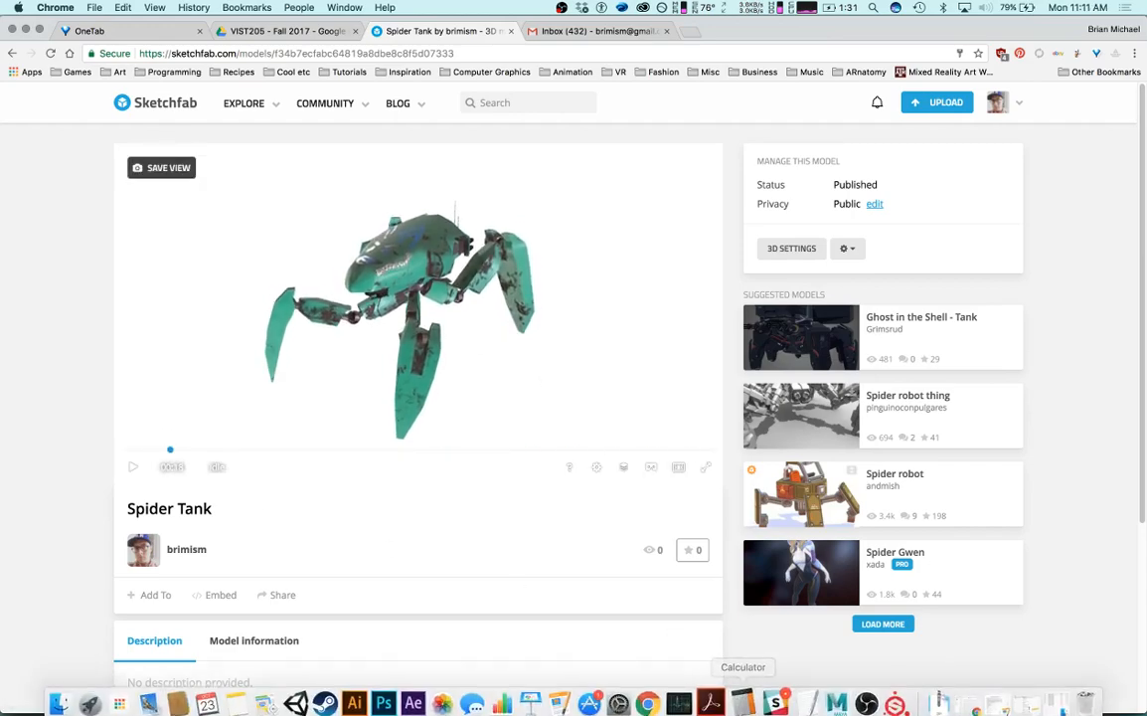